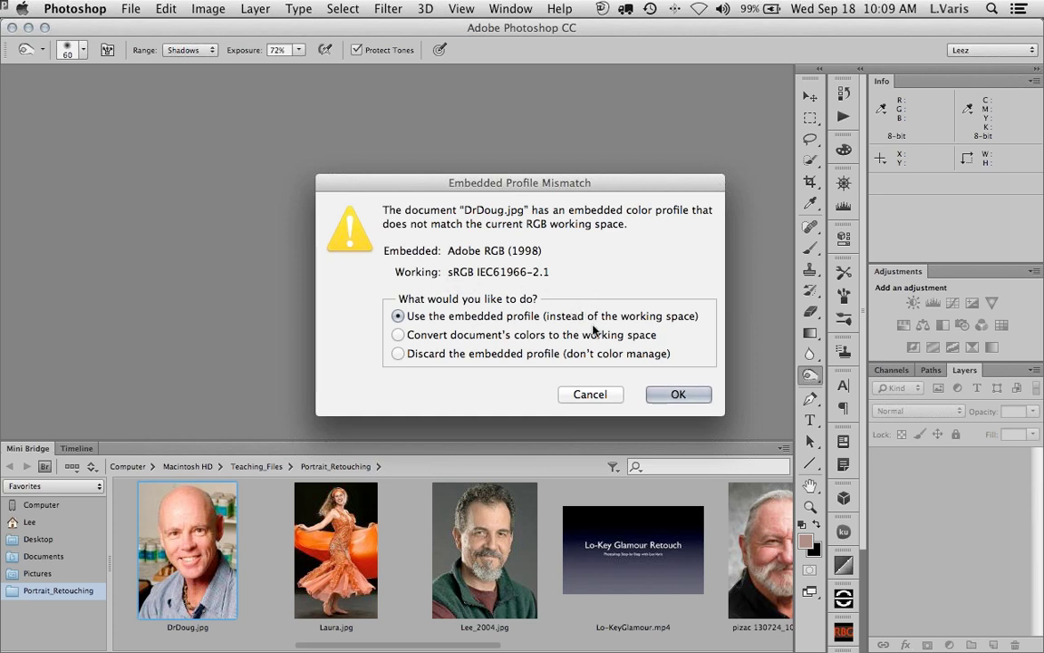
# Open DrDoug.jpg with its embedded Adobe RGB (1998) profile and display it at 25%
pyautogui.click(677, 394)
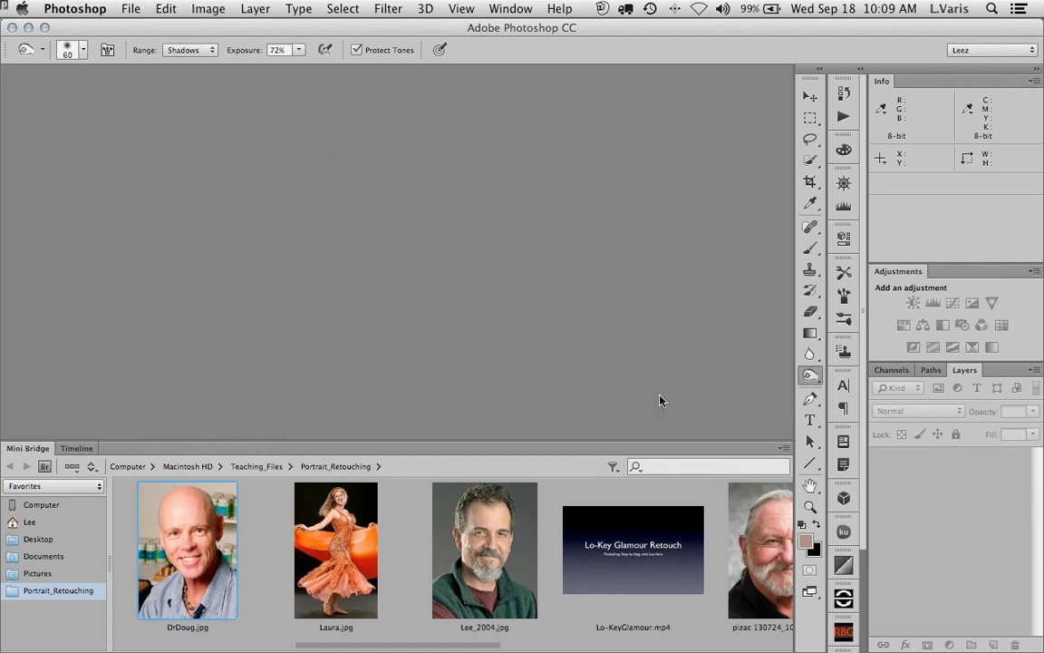
pyautogui.doubleClick(28, 450)
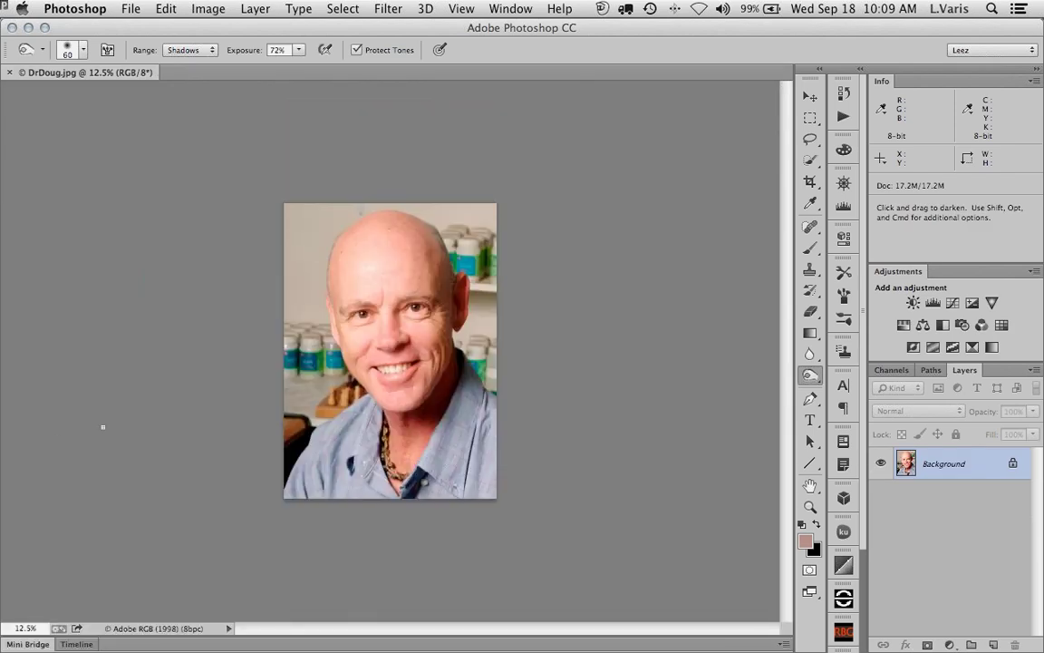
pyautogui.press('super+equal')
pyautogui.press('super+equal')
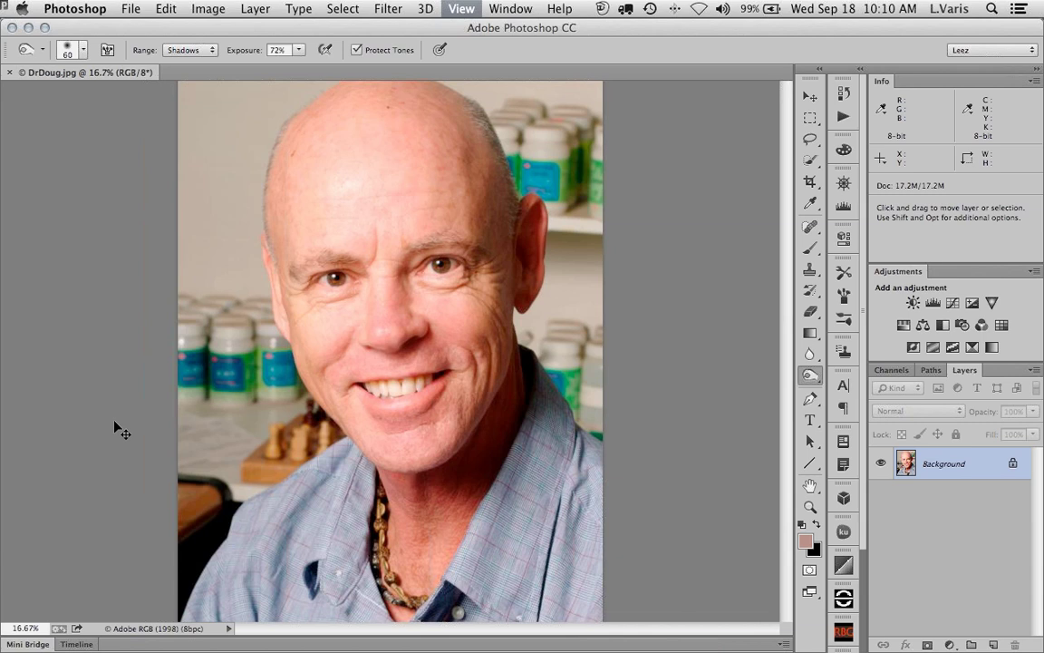
pyautogui.press('super+equal')
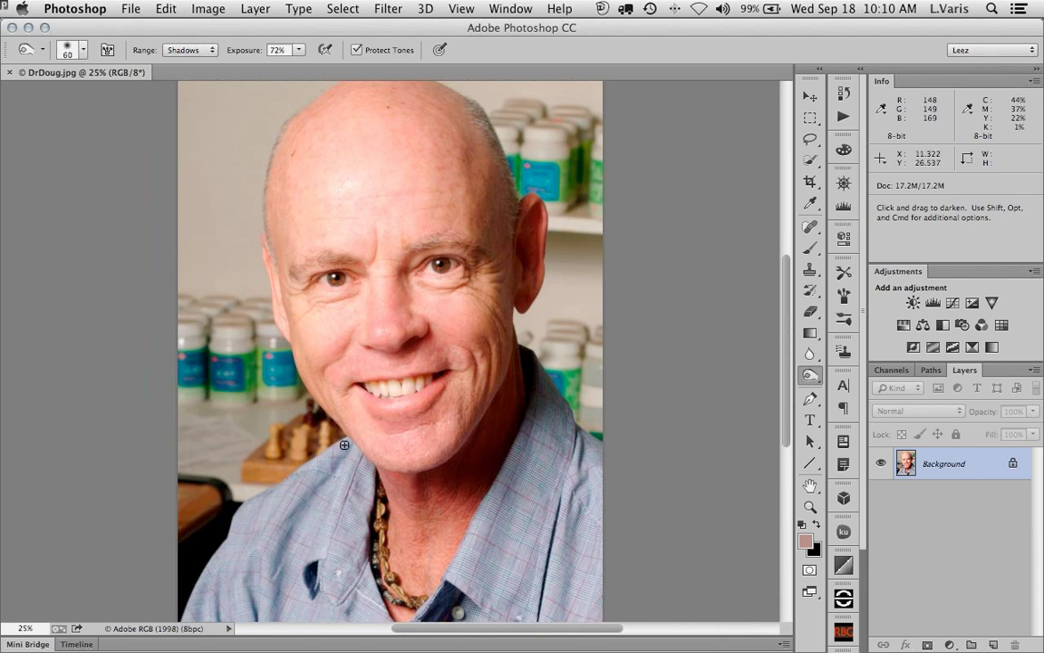
# Assign the working RGB profile sRGB IEC61966-2.1 to DrDoug.jpg after comparing its preview with Adobe RGB (1998)
pyautogui.click(164, 9)
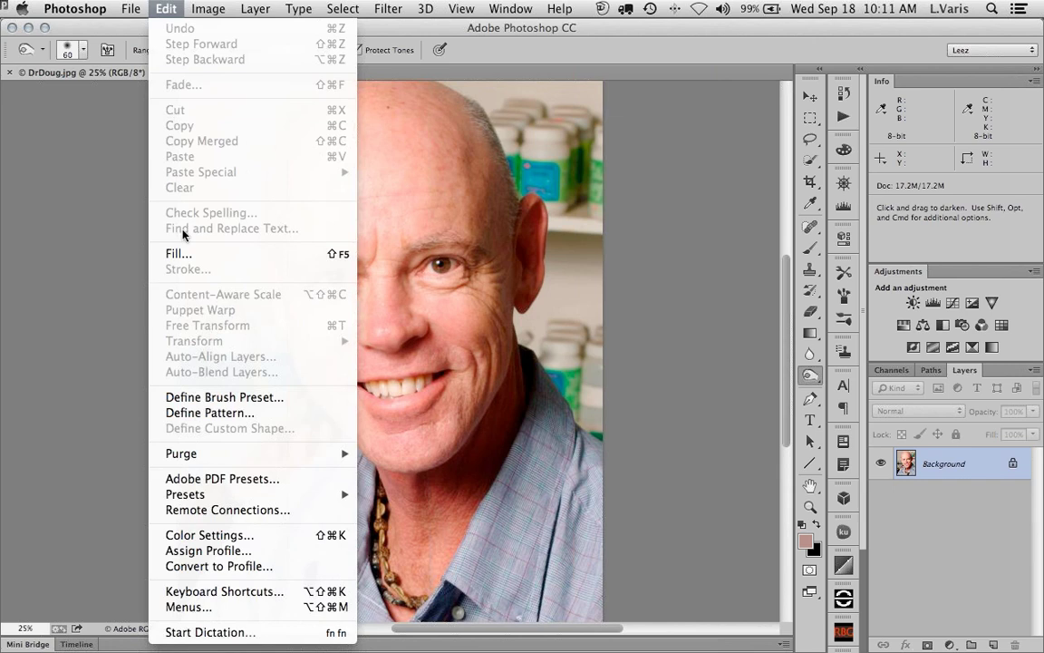
pyautogui.click(265, 551)
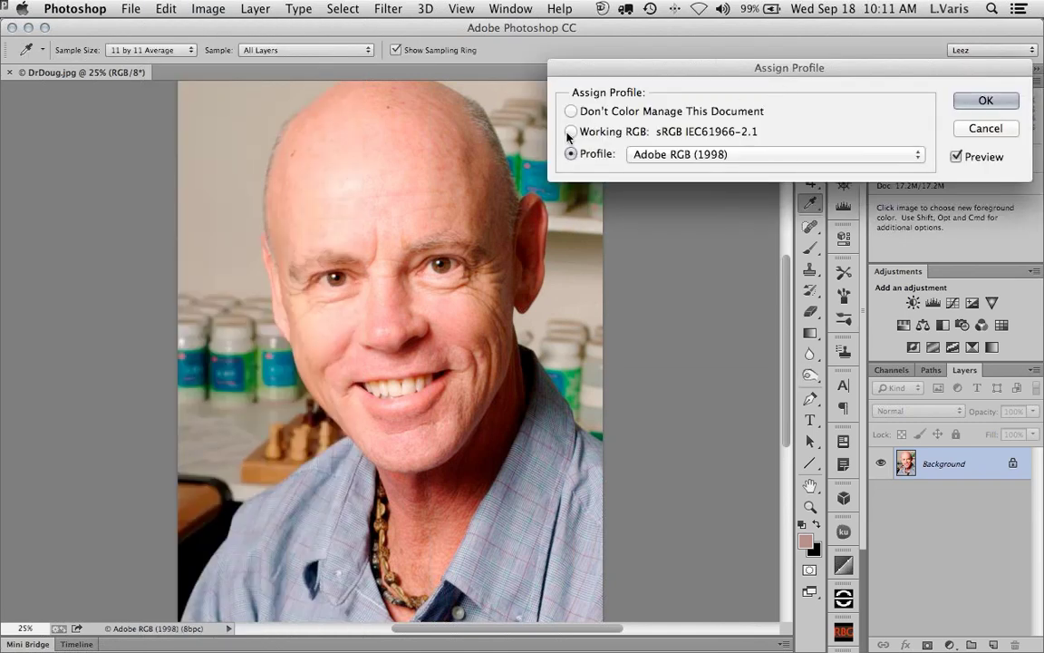
pyautogui.click(570, 132)
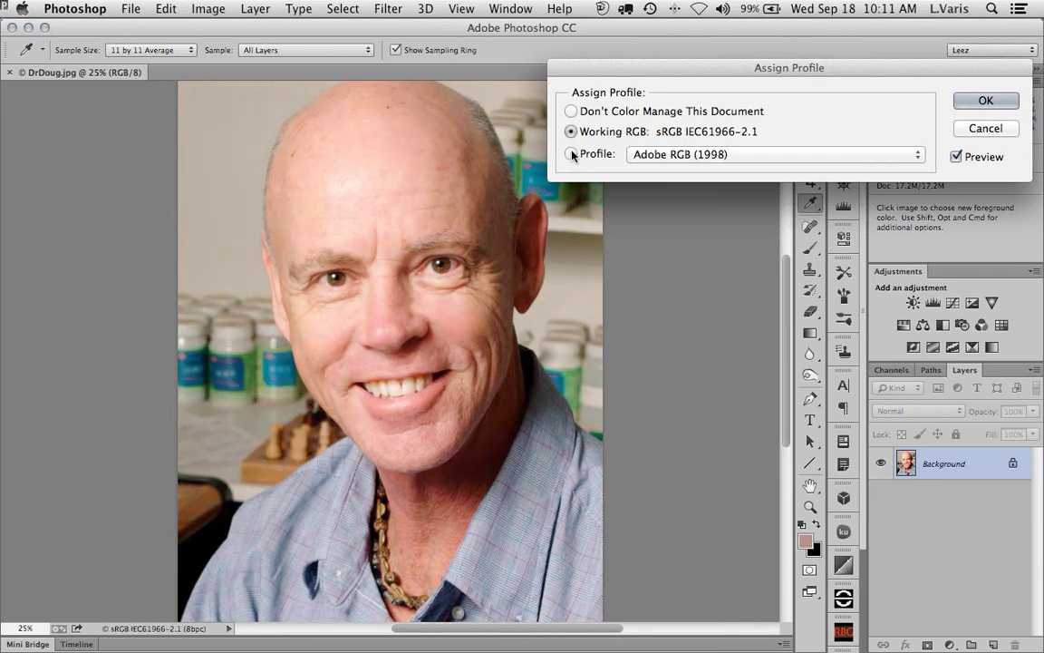
pyautogui.click(571, 154)
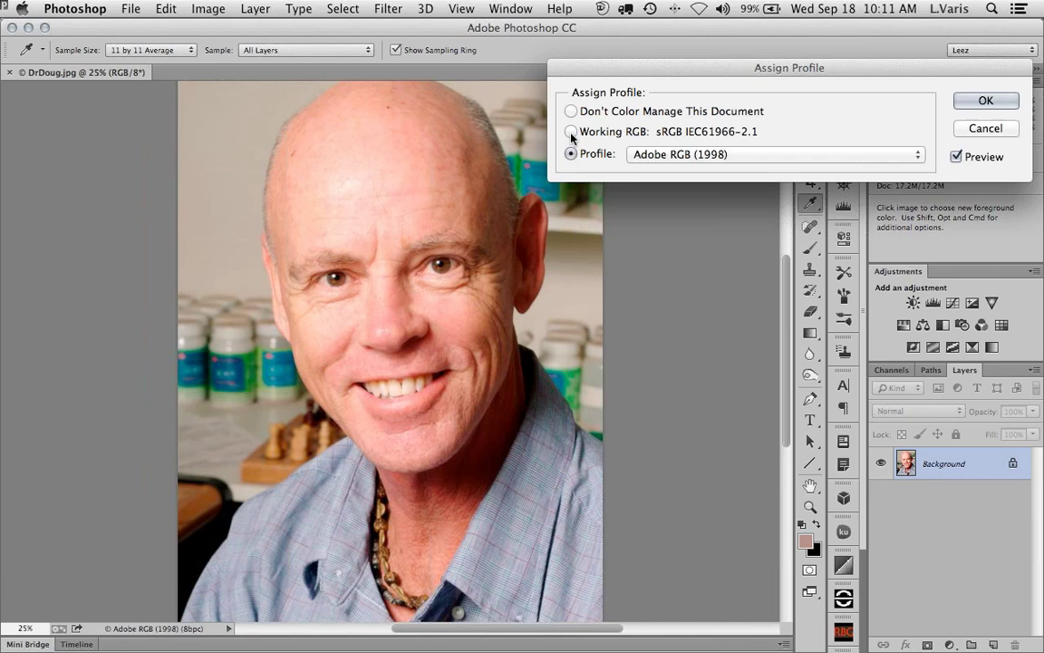
pyautogui.click(571, 132)
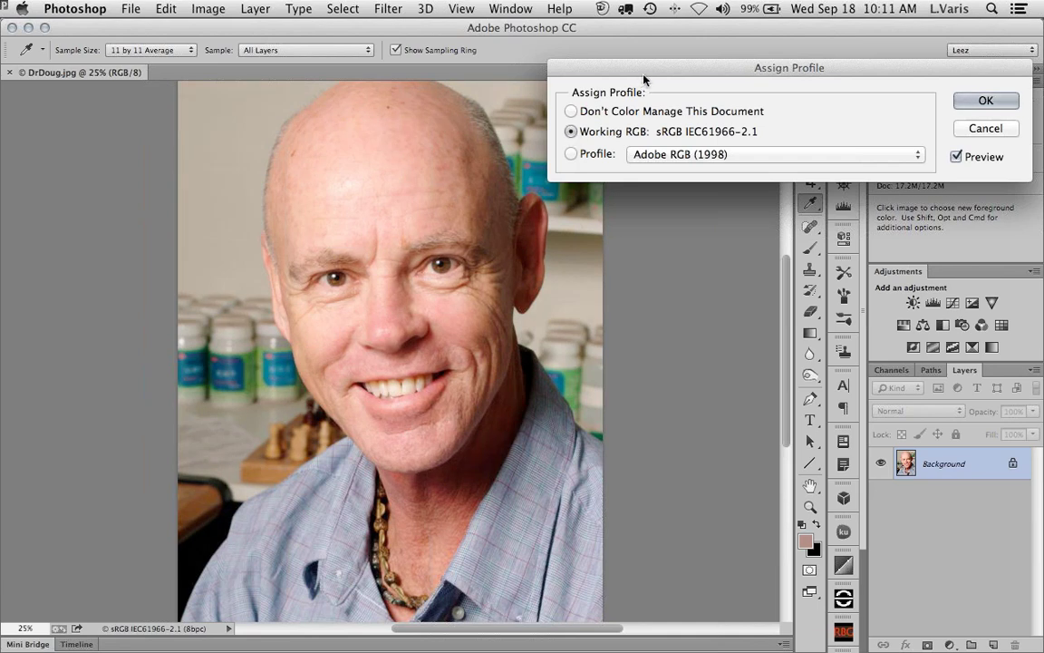
pyautogui.moveTo(644, 80); pyautogui.dragTo(599, 28)
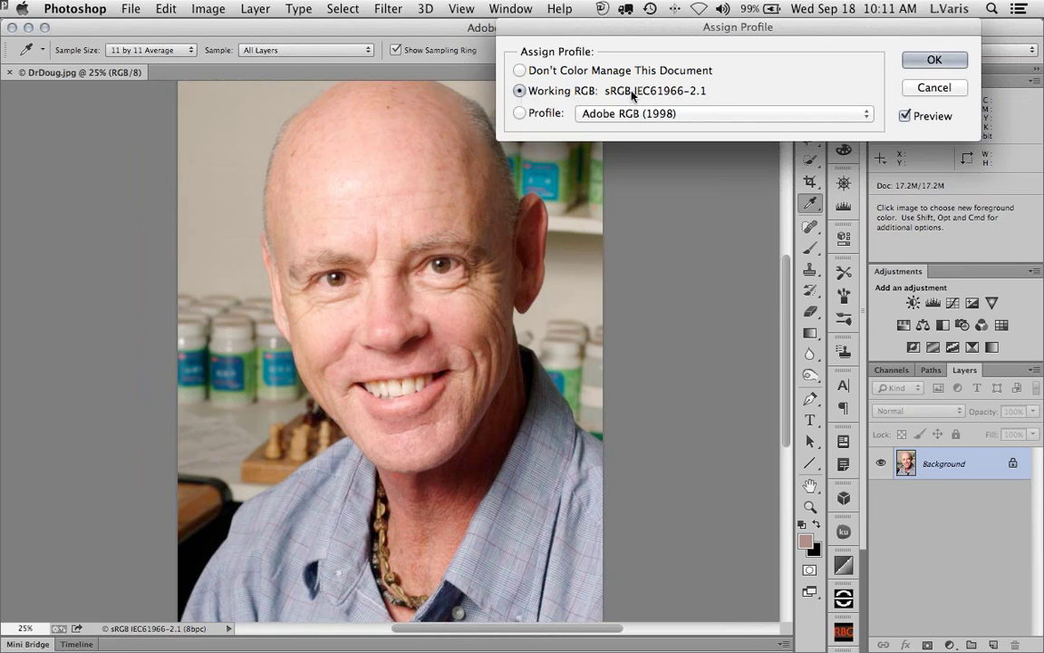
pyautogui.click(521, 114)
pyautogui.click(519, 91)
pyautogui.press('Return')
pyautogui.press('o')
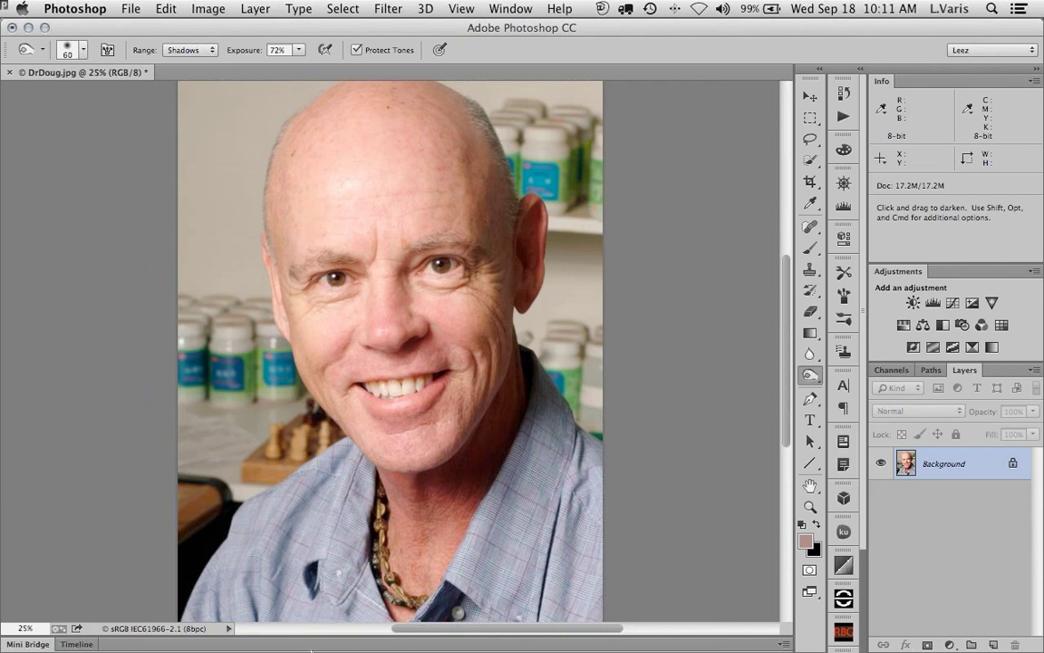
# Open Squares.psd from the Portrait_Retouching folder, keeping its embedded Adobe RGB (1998) profile
pyautogui.click(27, 644)
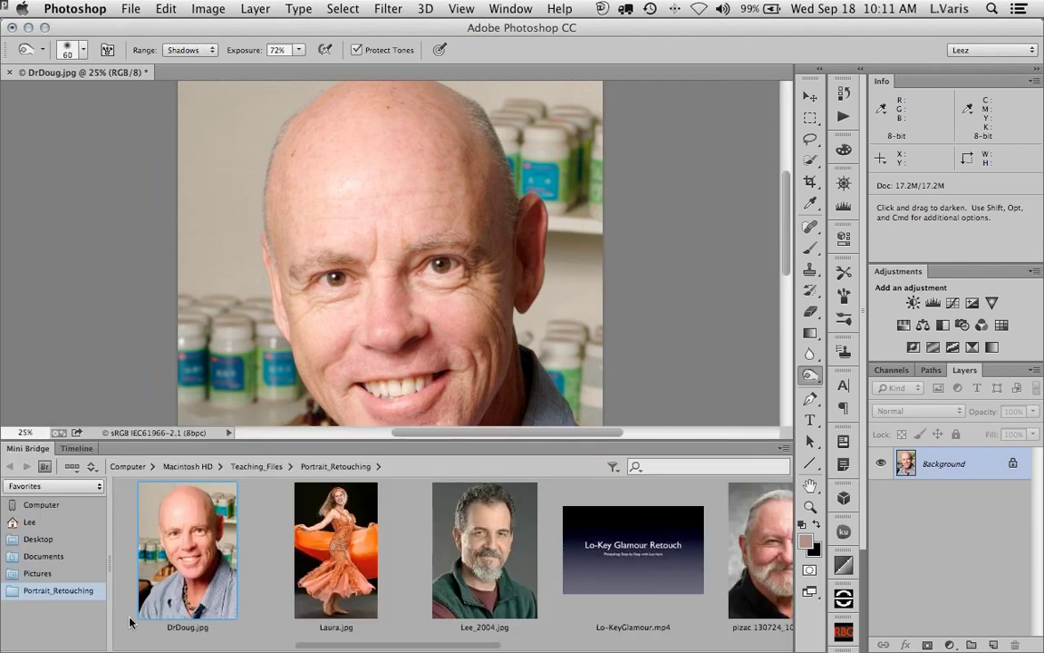
pyautogui.moveTo(420, 645); pyautogui.dragTo(511, 648)
pyautogui.hscroll(5, 555, 625)
pyautogui.hscroll(-10, 453, 623)
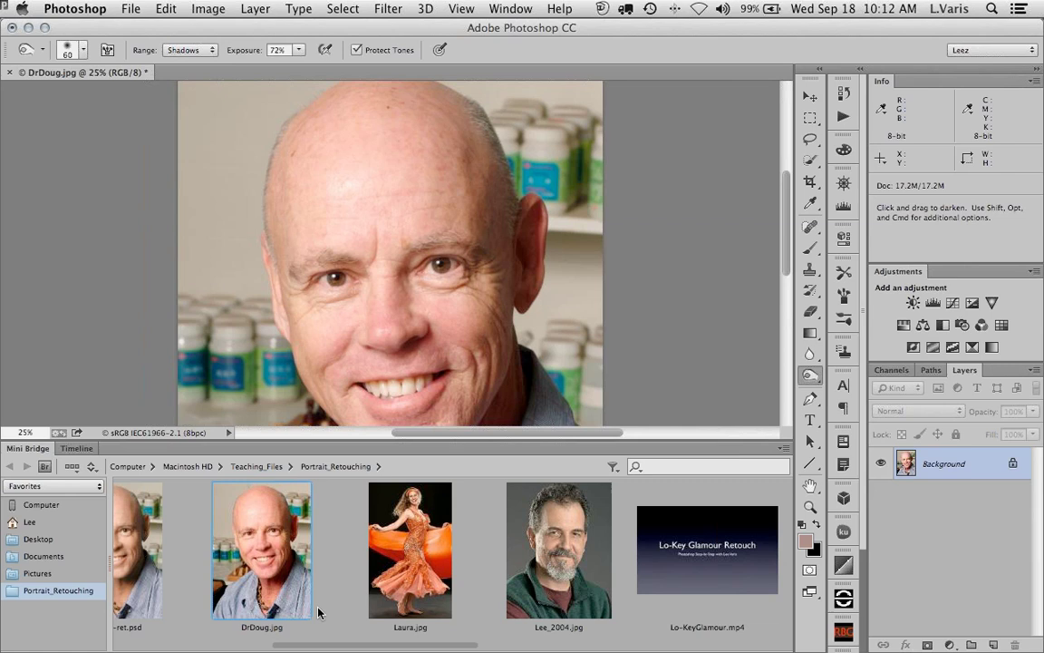
pyautogui.hscroll(4, 370, 618)
pyautogui.hscroll(10, 369, 618)
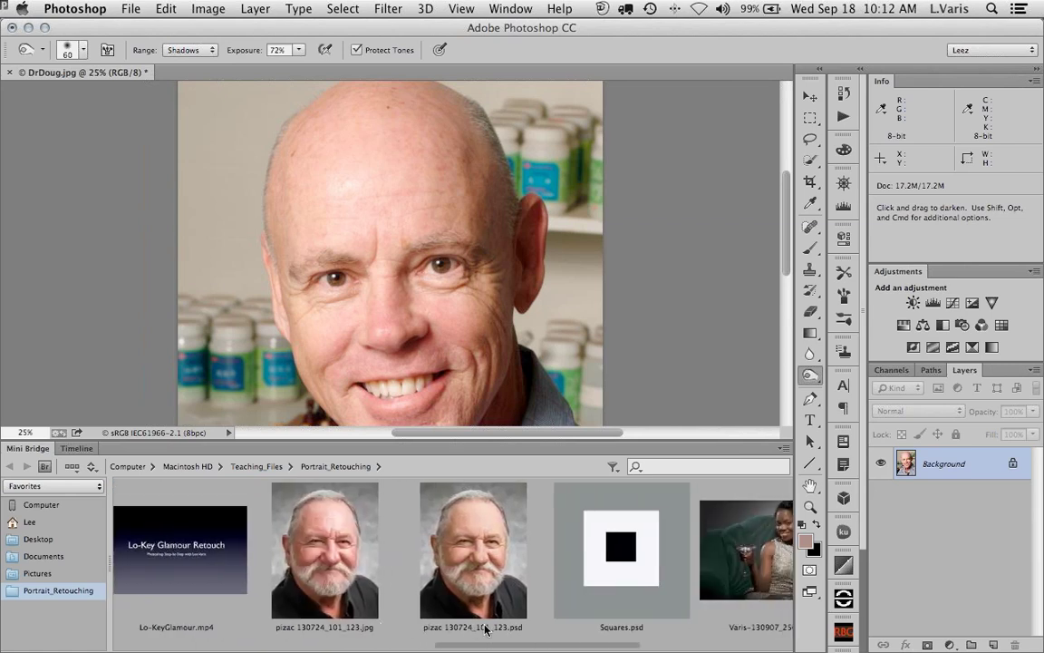
pyautogui.hscroll(1, 510, 567)
pyautogui.doubleClick(512, 554)
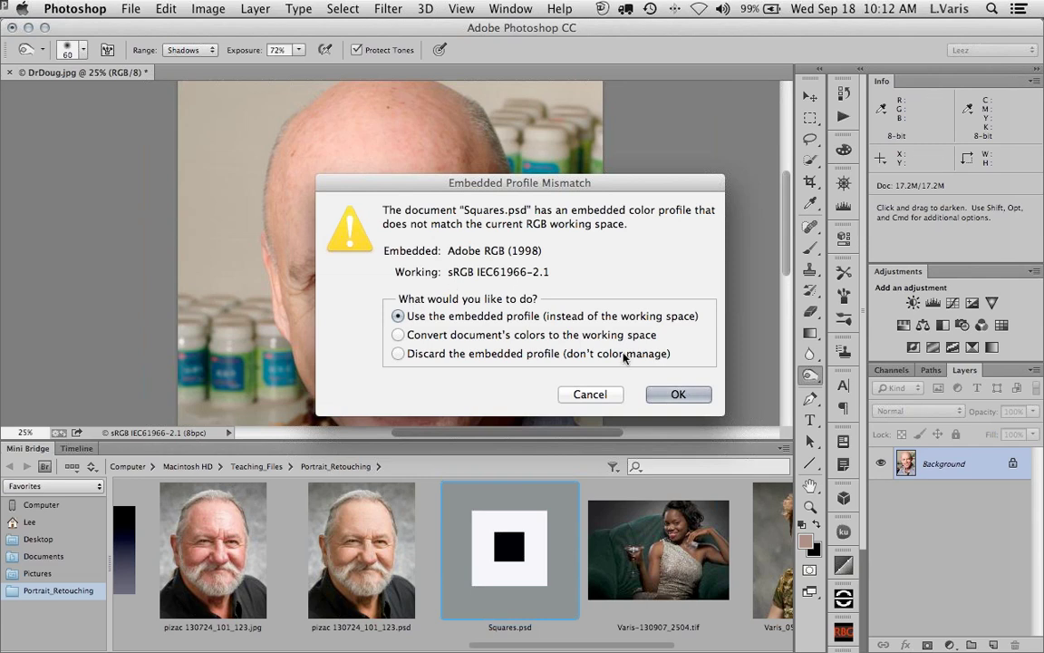
pyautogui.click(676, 395)
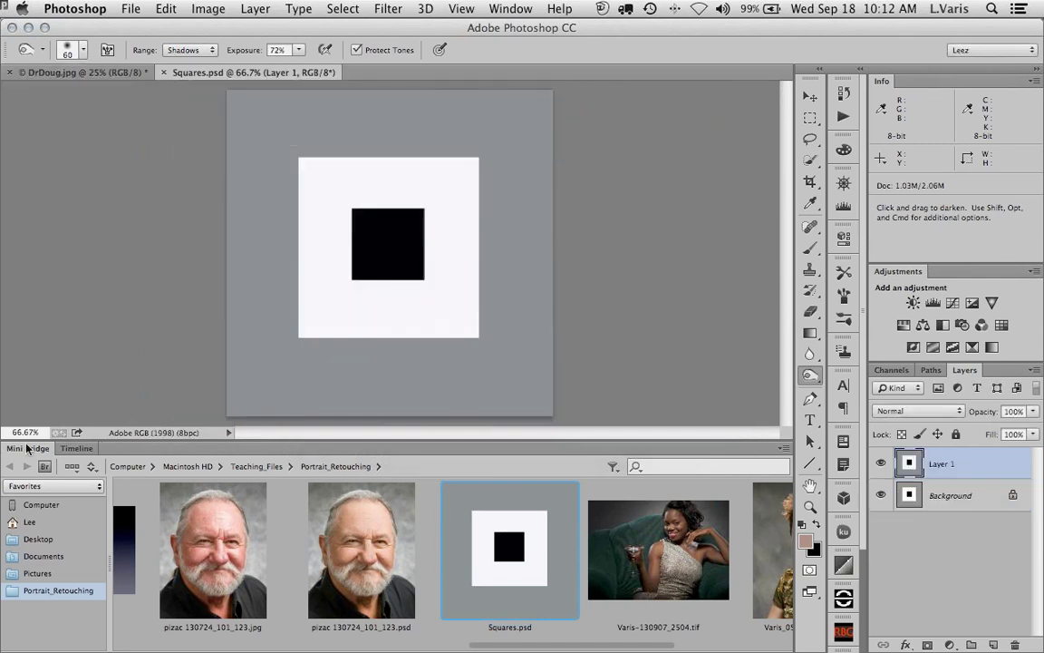
pyautogui.doubleClick(19, 451)
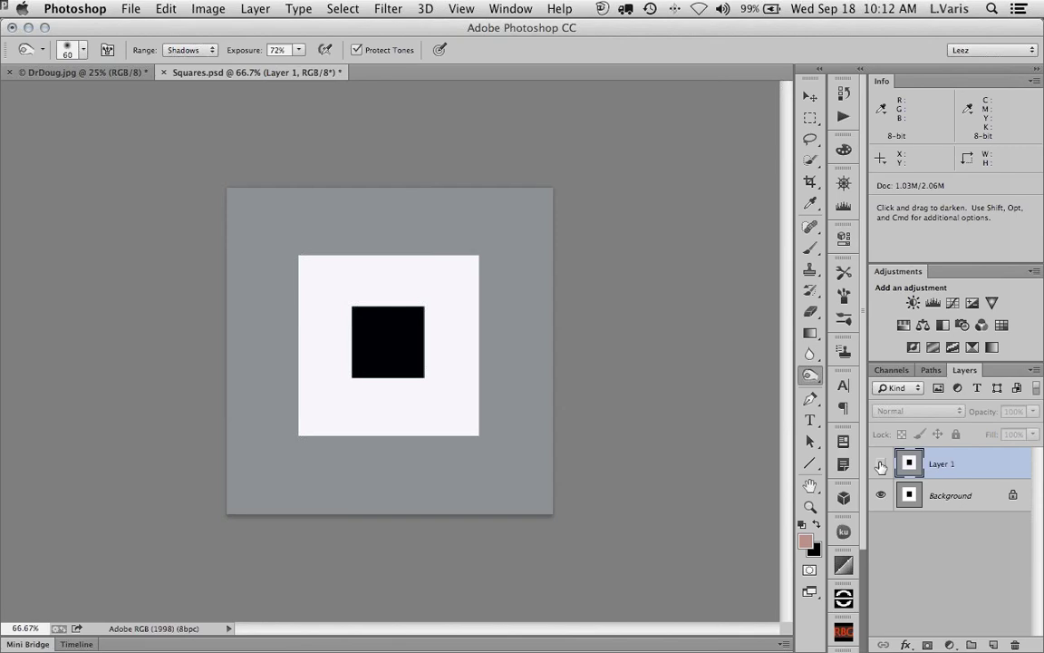
# Show and hide Layer 1 repeatedly to compare it with the Background, and close Squares.psd
pyautogui.click(880, 465)
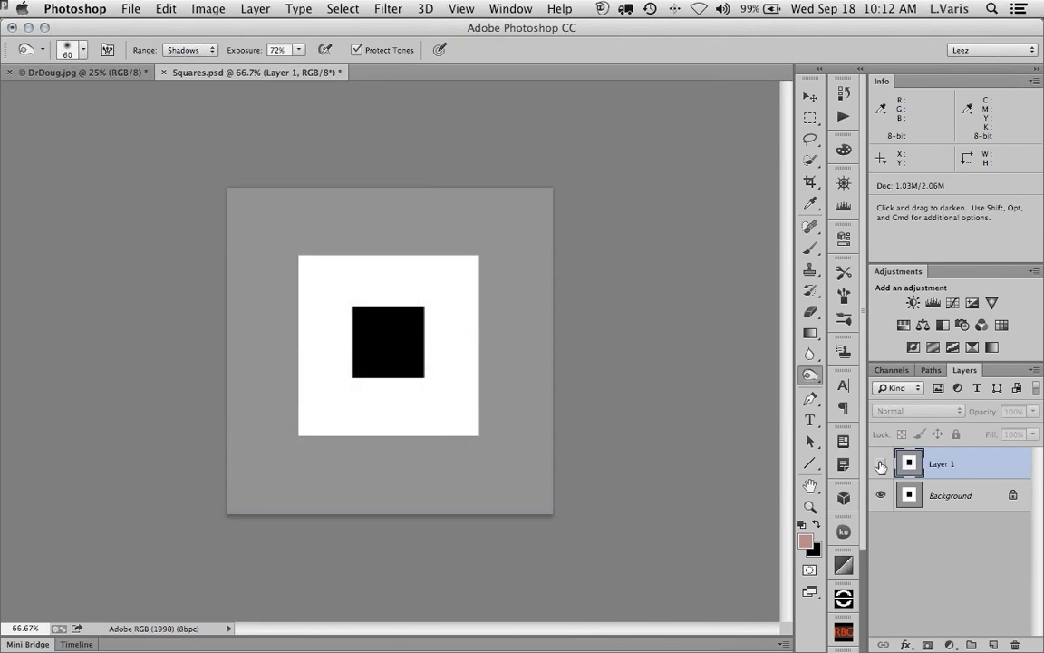
pyautogui.click(880, 466)
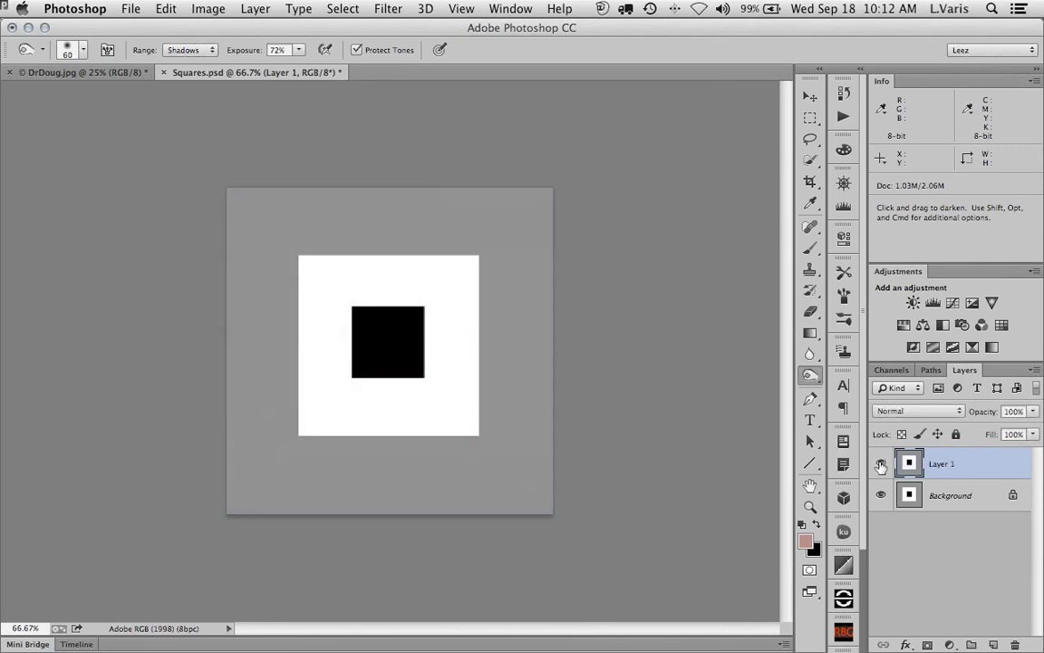
pyautogui.click(880, 465)
pyautogui.click(880, 465)
pyautogui.click(880, 466)
pyautogui.click(880, 465)
pyautogui.click(880, 465)
pyautogui.click(881, 465)
pyautogui.click(880, 466)
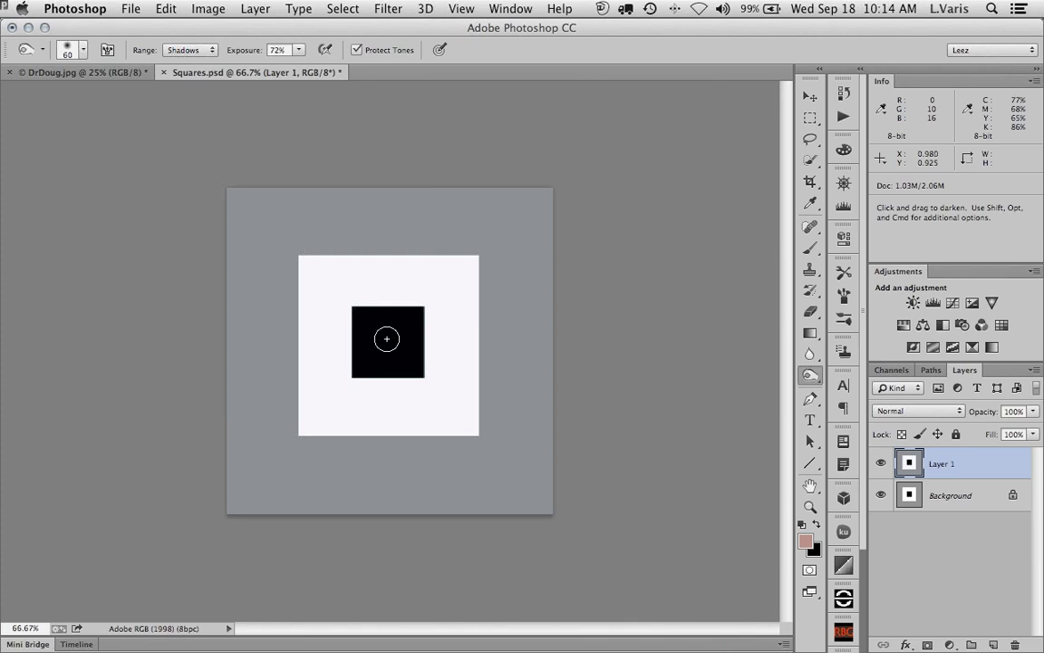
pyautogui.click(164, 73)
pyautogui.click(455, 248)
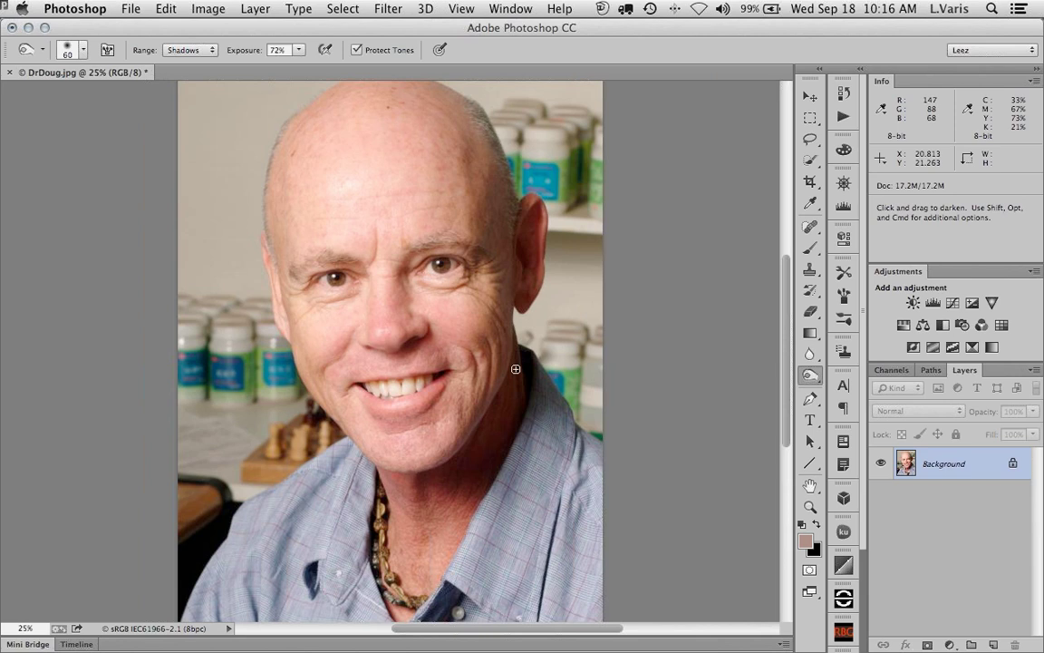
# Add a Hue/Saturation adjustment layer to DrDoug.jpg and target the Reds range
pyautogui.click(904, 328)
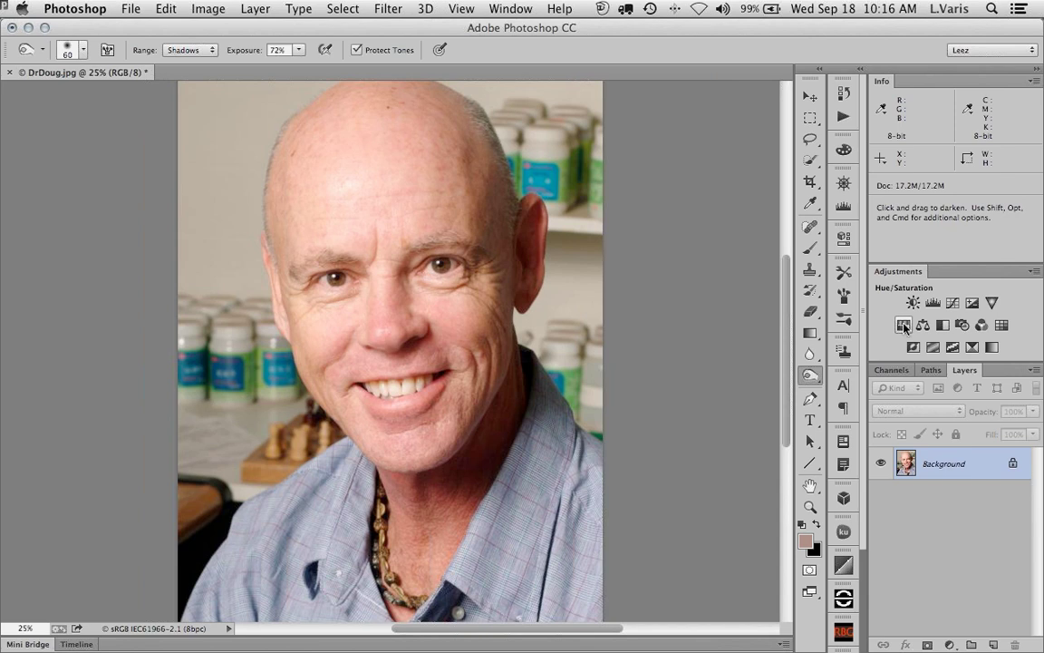
pyautogui.click(904, 327)
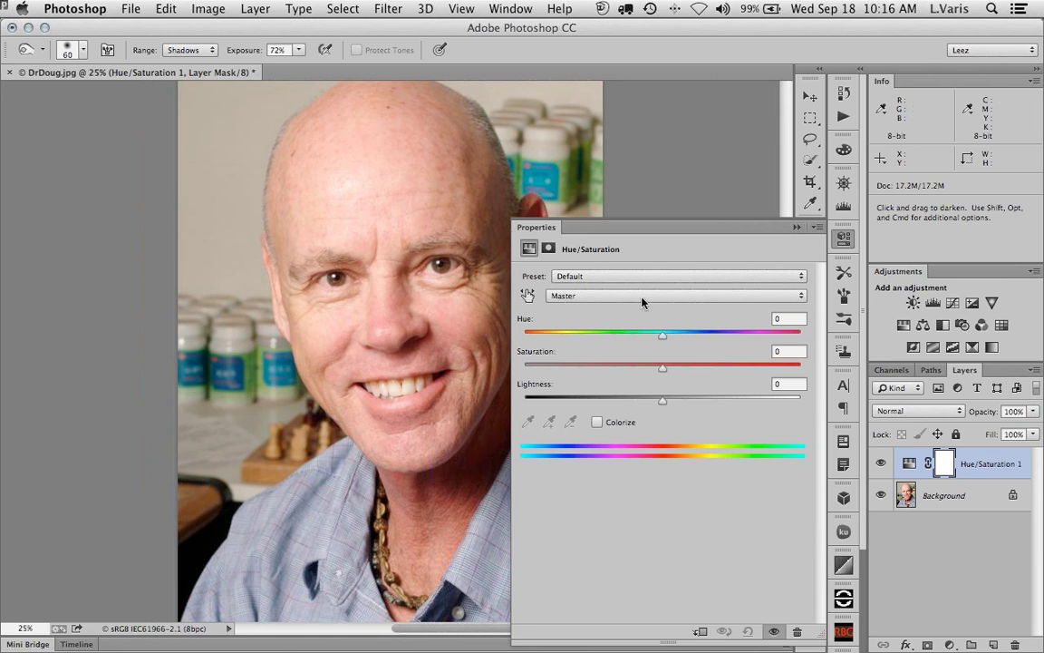
pyautogui.click(604, 297)
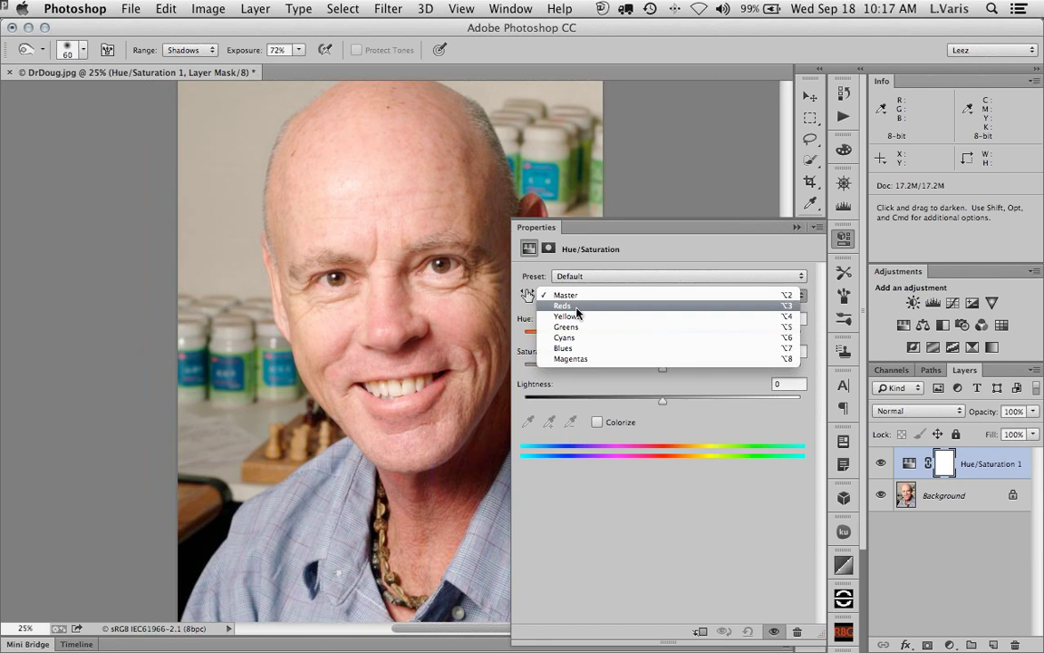
pyautogui.click(574, 311)
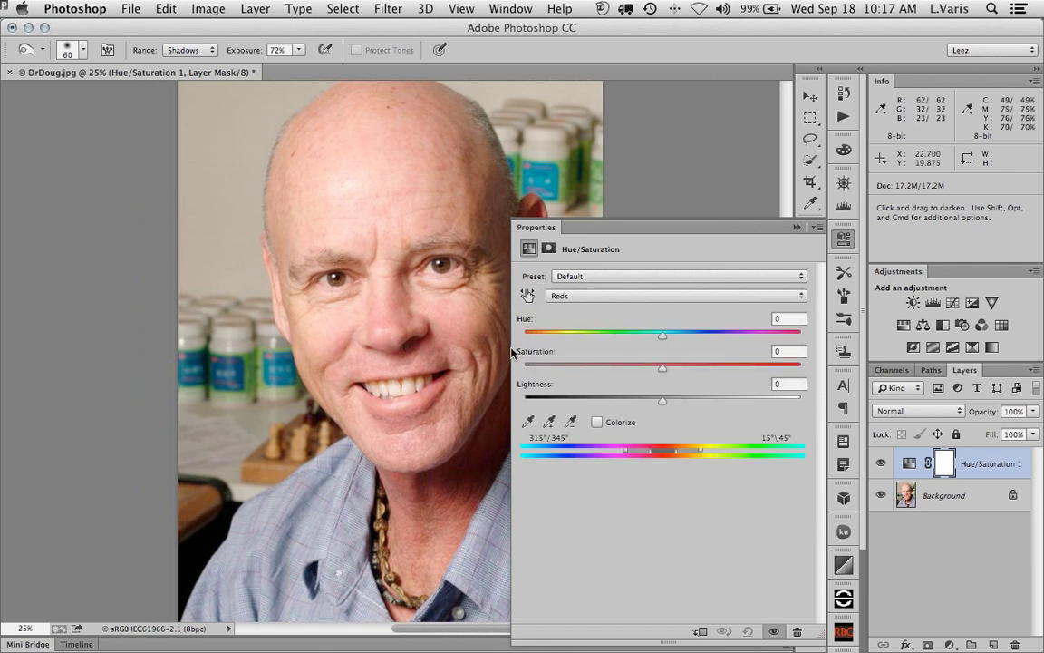
pyautogui.click(594, 298)
pyautogui.click(594, 297)
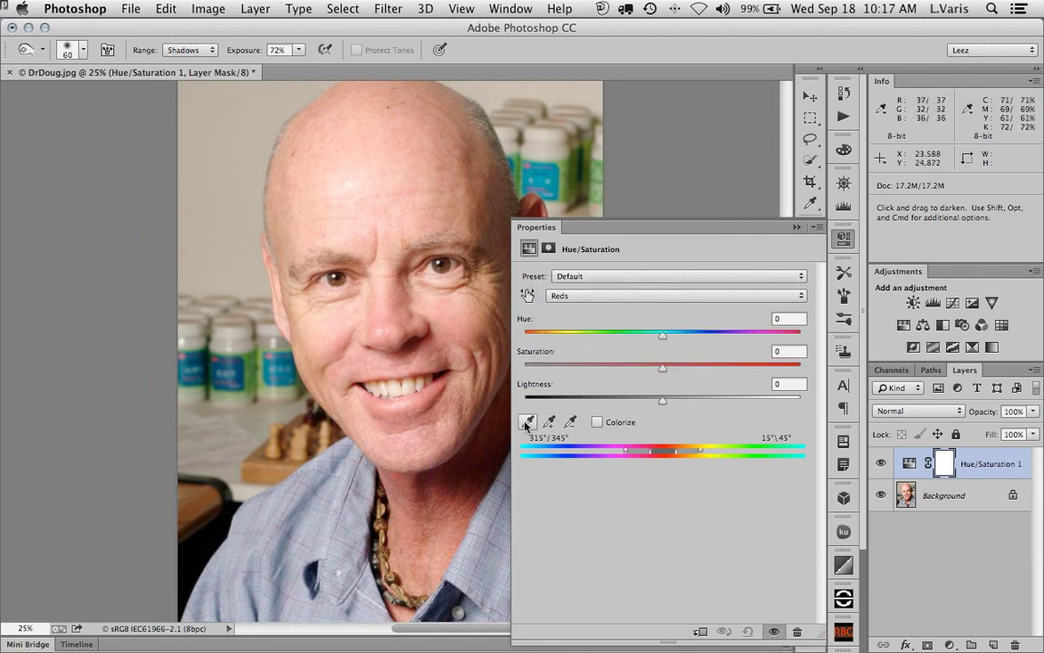
# Centre the Reds range on skin sampled from the nose, and subtract the skin tone at the side of the cheek
pyautogui.click(526, 423)
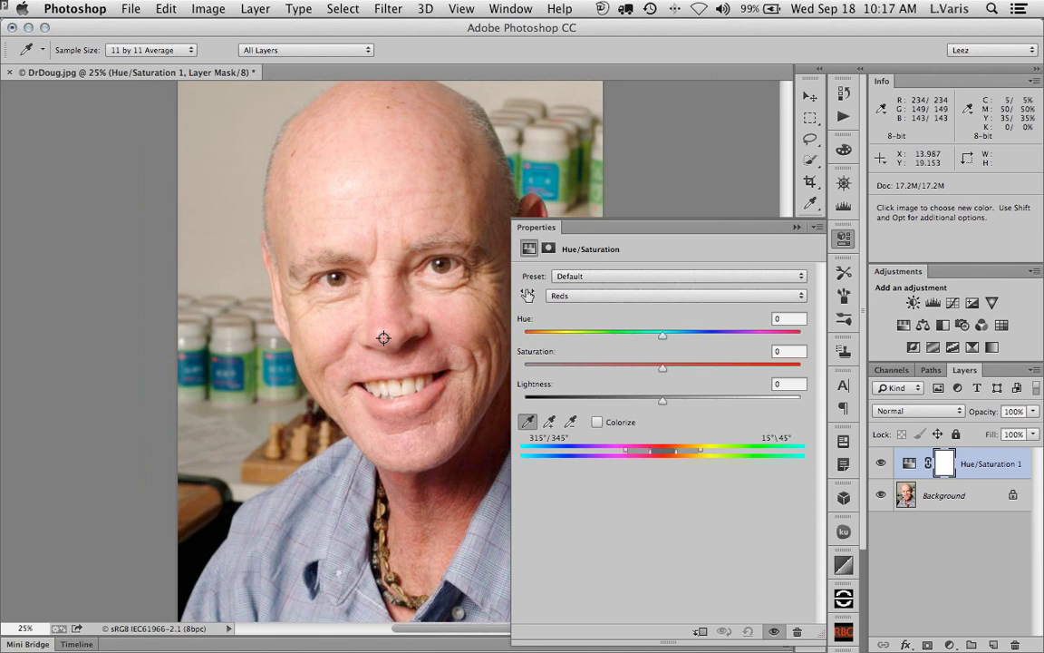
pyautogui.moveTo(659, 451); pyautogui.dragTo(663, 452)
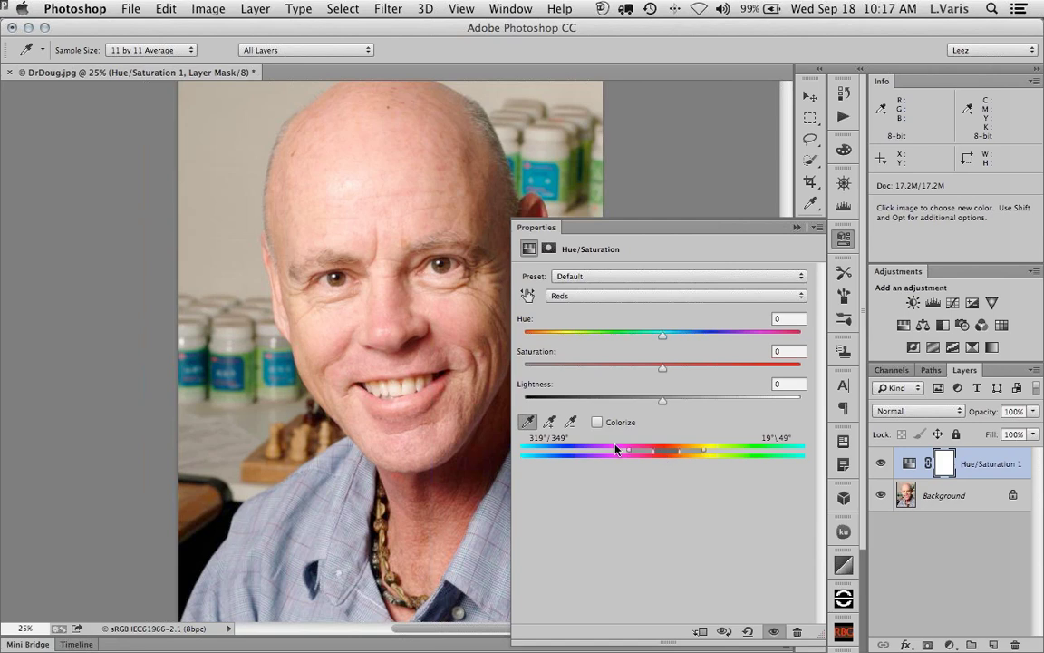
pyautogui.click(570, 422)
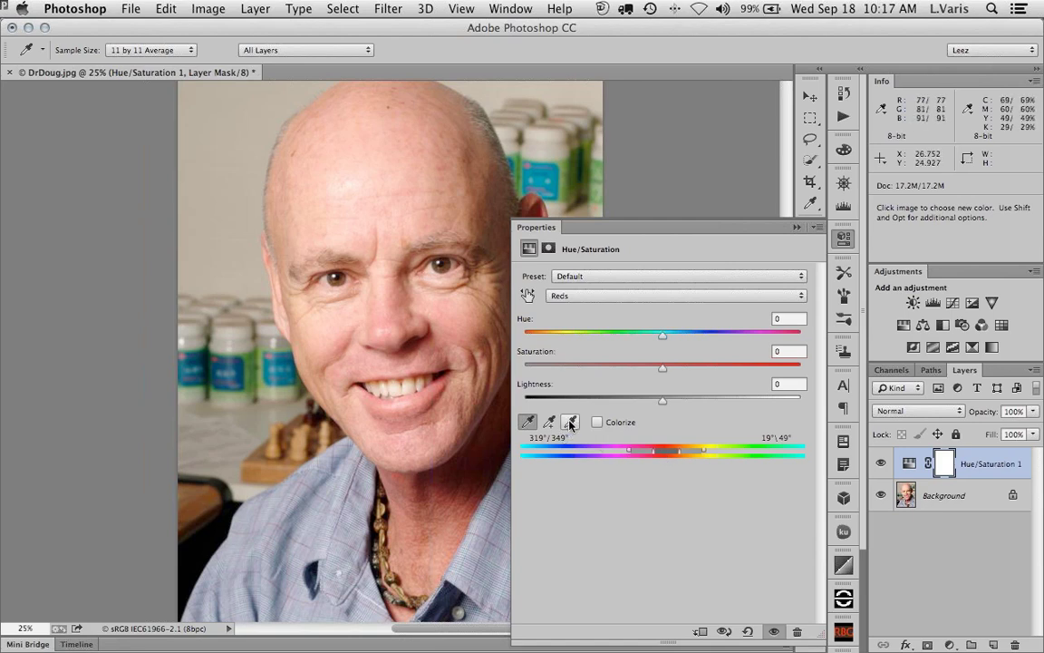
pyautogui.click(299, 339)
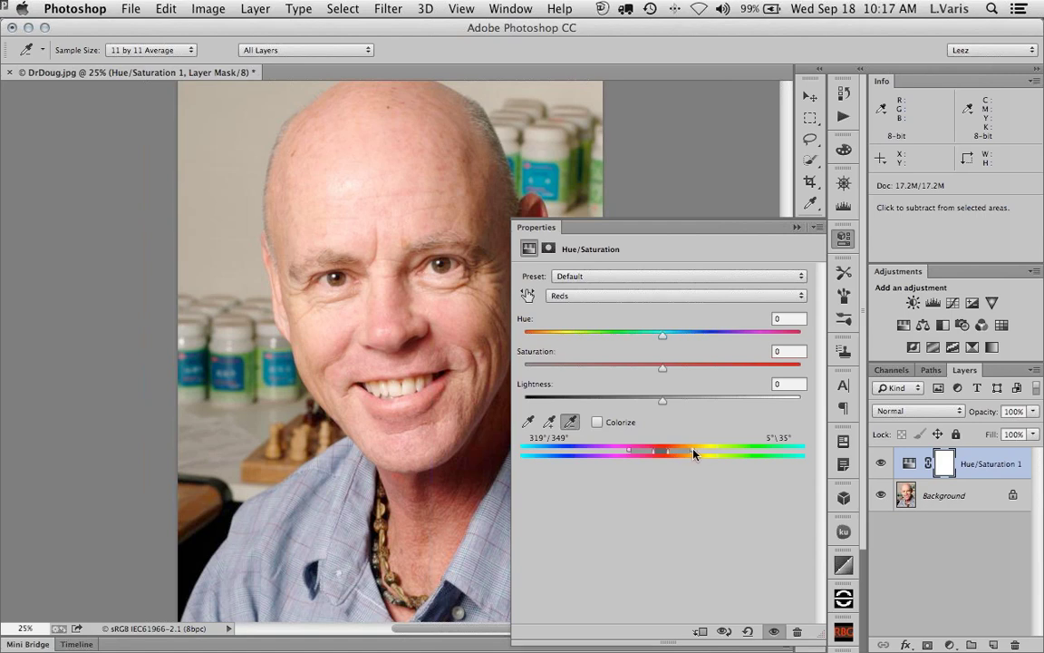
# Narrow the upper falloff of the Reds range to 17°, using a temporary Hue of -180 as a guide and resetting it to 0
pyautogui.moveTo(694, 454)
pyautogui.mouseDown()
pyautogui.moveTo(714, 449)
pyautogui.moveTo(680, 455)
pyautogui.mouseUp()
pyautogui.moveTo(656, 338); pyautogui.dragTo(524, 334)
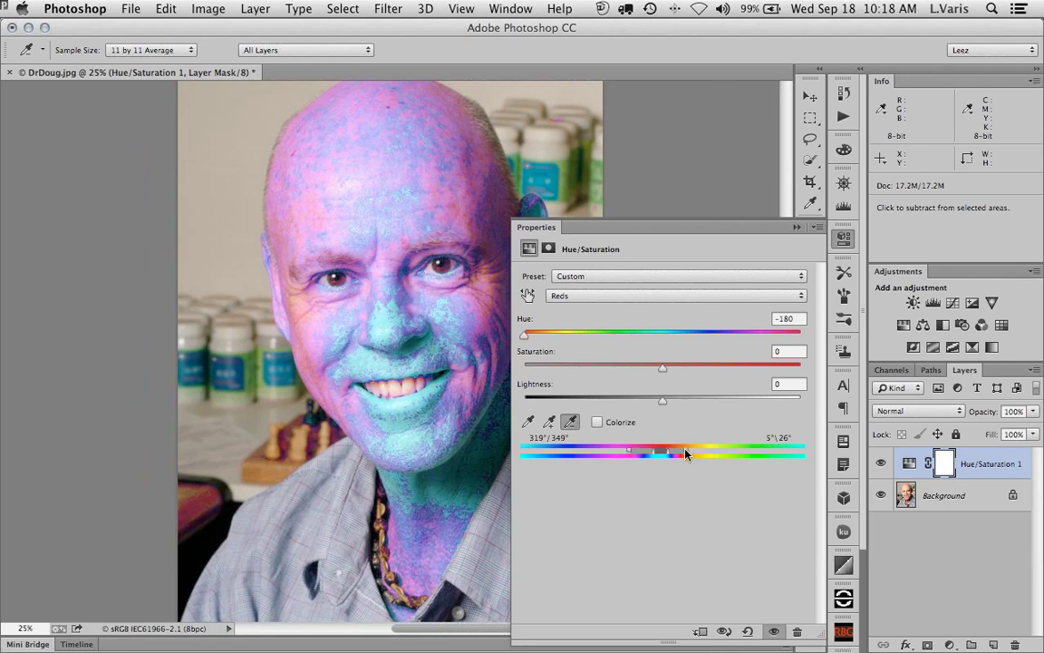
pyautogui.moveTo(683, 453); pyautogui.dragTo(676, 454)
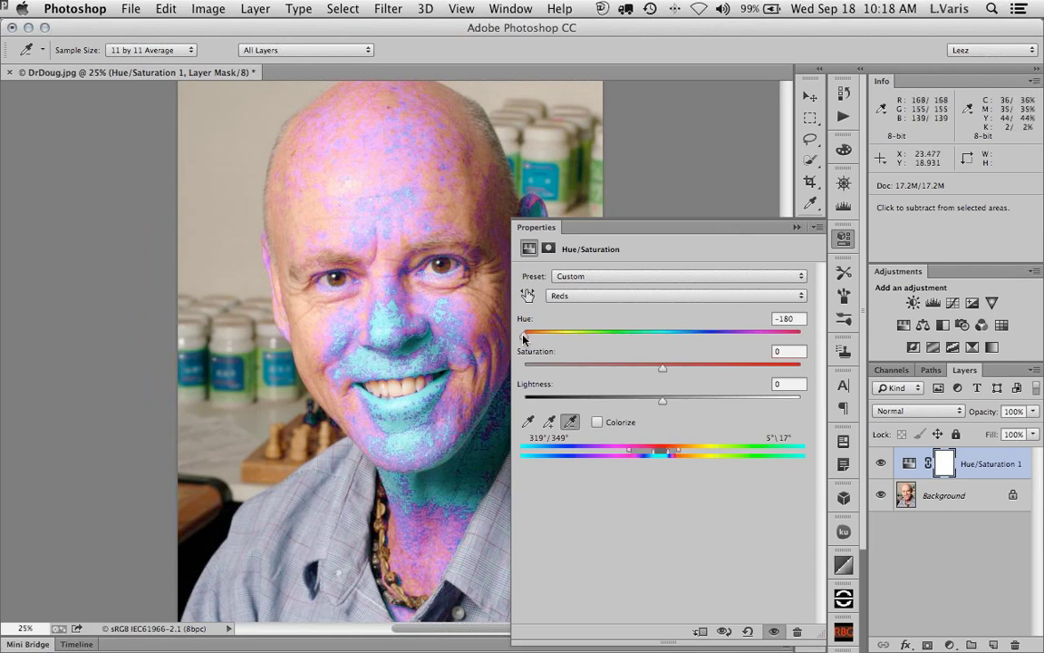
pyautogui.moveTo(523, 337); pyautogui.dragTo(663, 346)
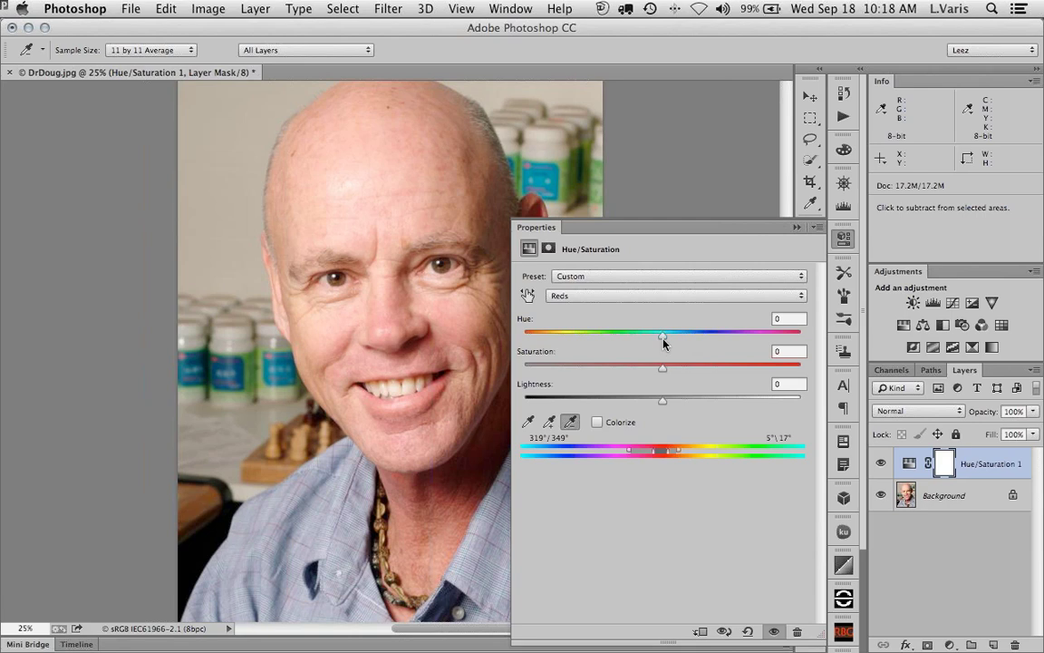
# Shift the Hue of the narrowed Reds range to +12, judging the skin tones on the face at 50% zoom
pyautogui.press('super+space')
pyautogui.click(383, 325)
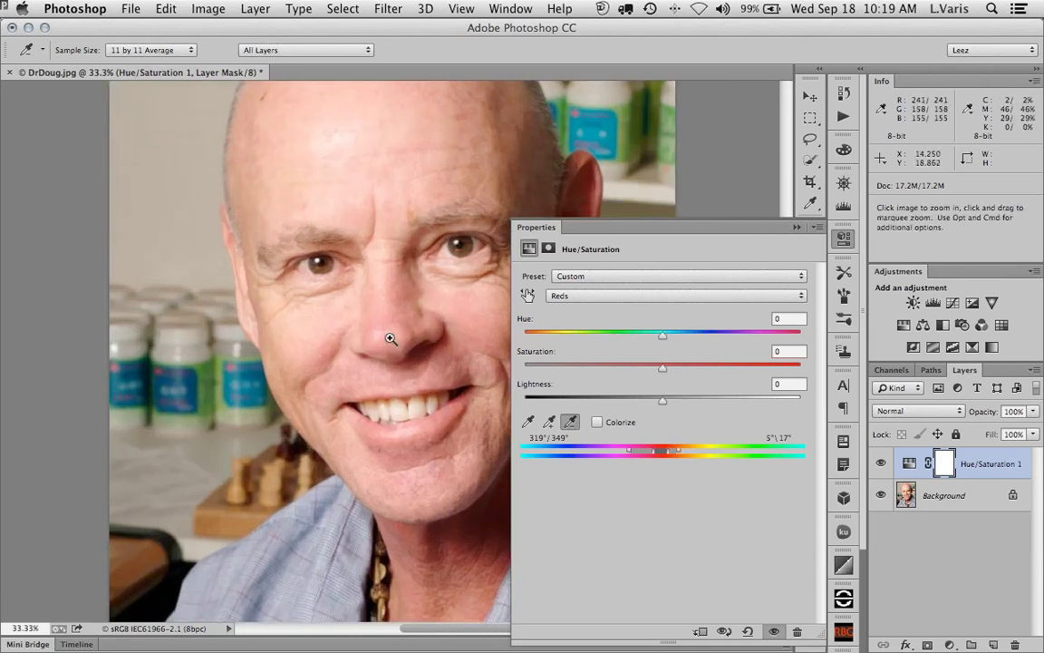
pyautogui.click(382, 324)
pyautogui.hscroll(5, 368, 328)
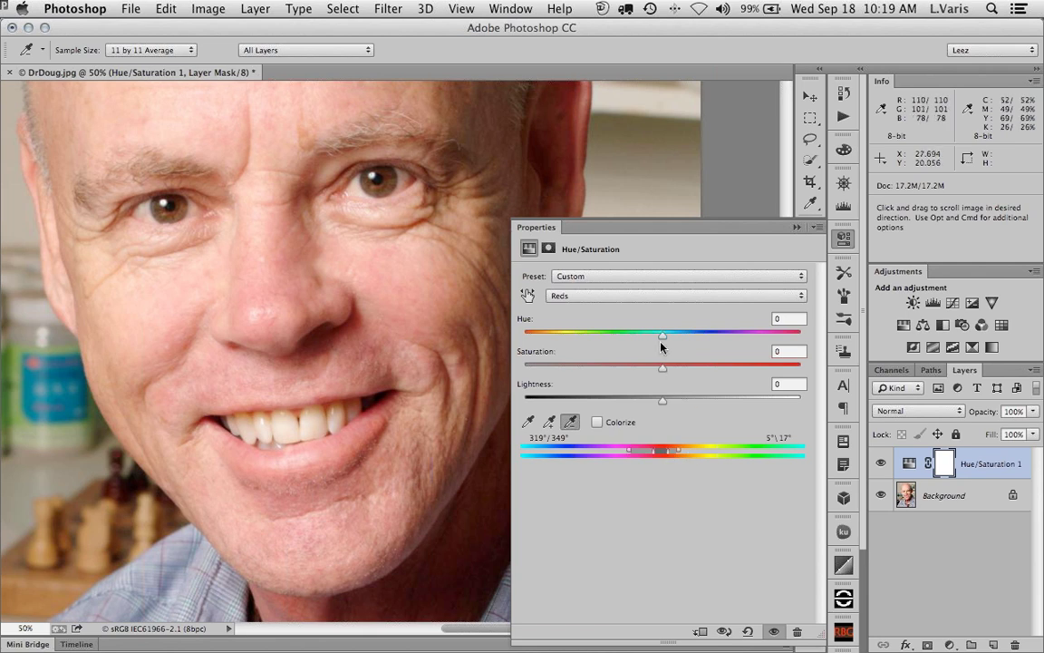
pyautogui.moveTo(662, 337); pyautogui.dragTo(679, 340)
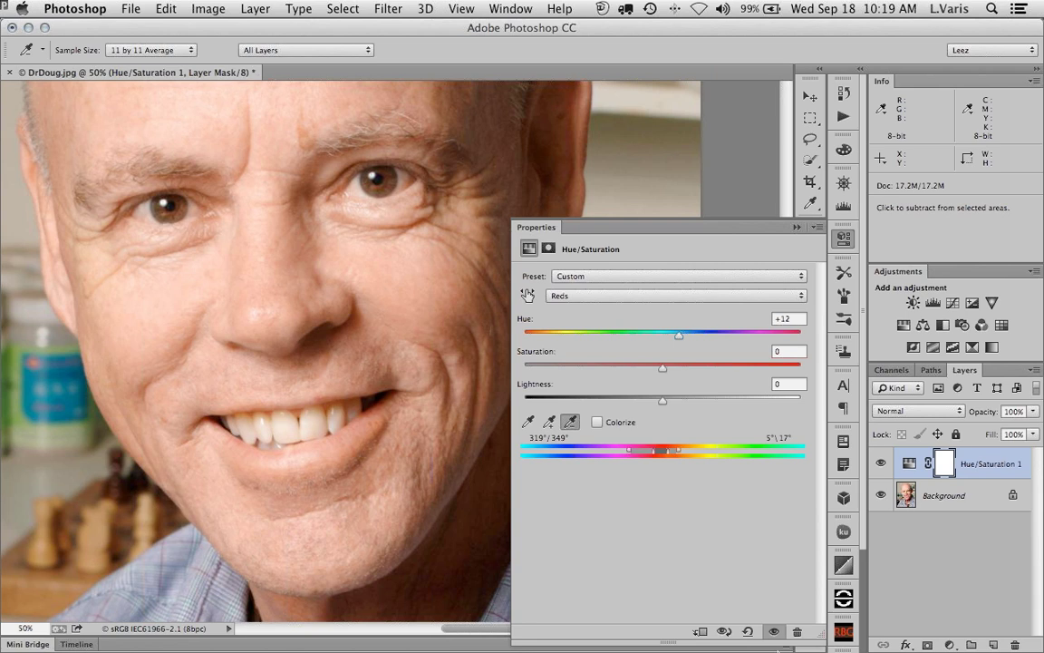
# Compare the face with the Hue/Saturation adjustment hidden and shown, and collapse its settings
pyautogui.click(773, 635)
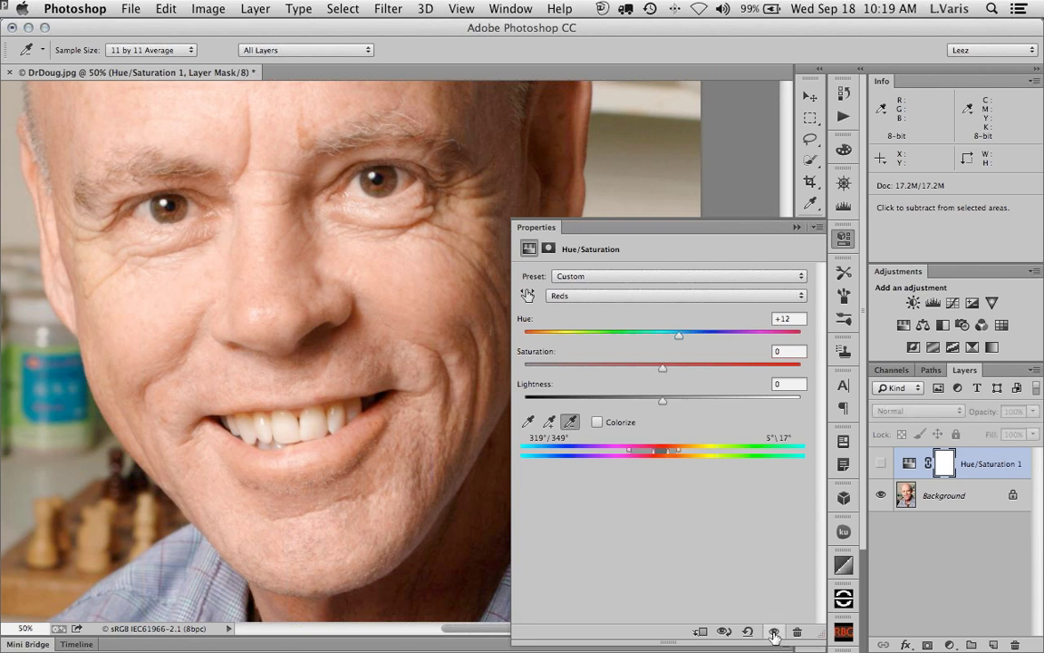
pyautogui.click(774, 636)
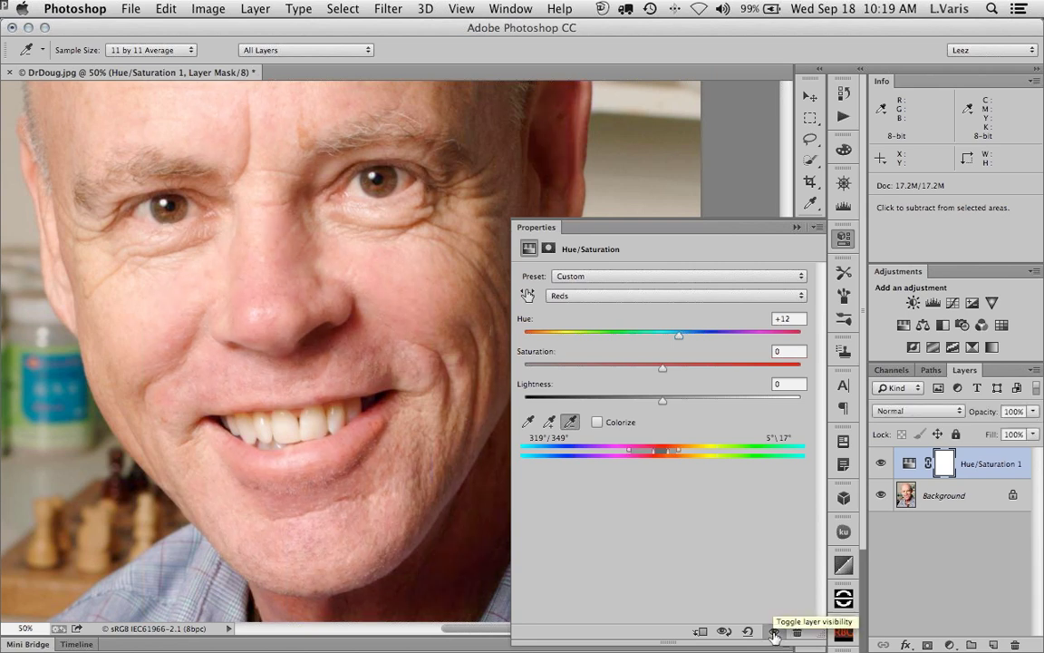
pyautogui.click(796, 227)
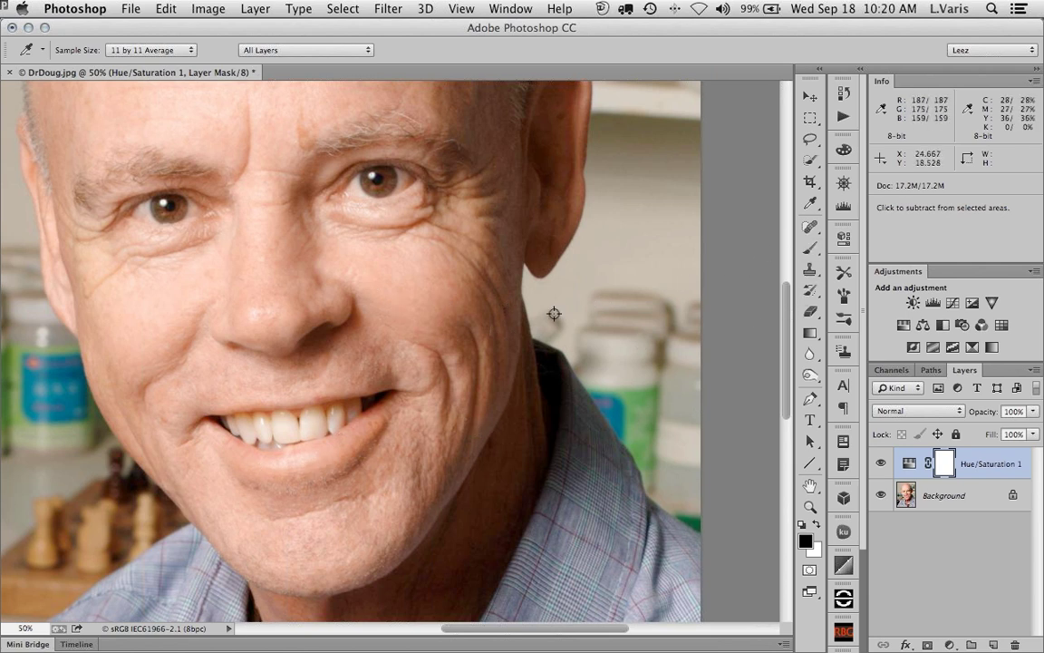
# Paint black over the lips on the Hue/Saturation 1 mask with an 80 px brush at 30% opacity
pyautogui.click(812, 252)
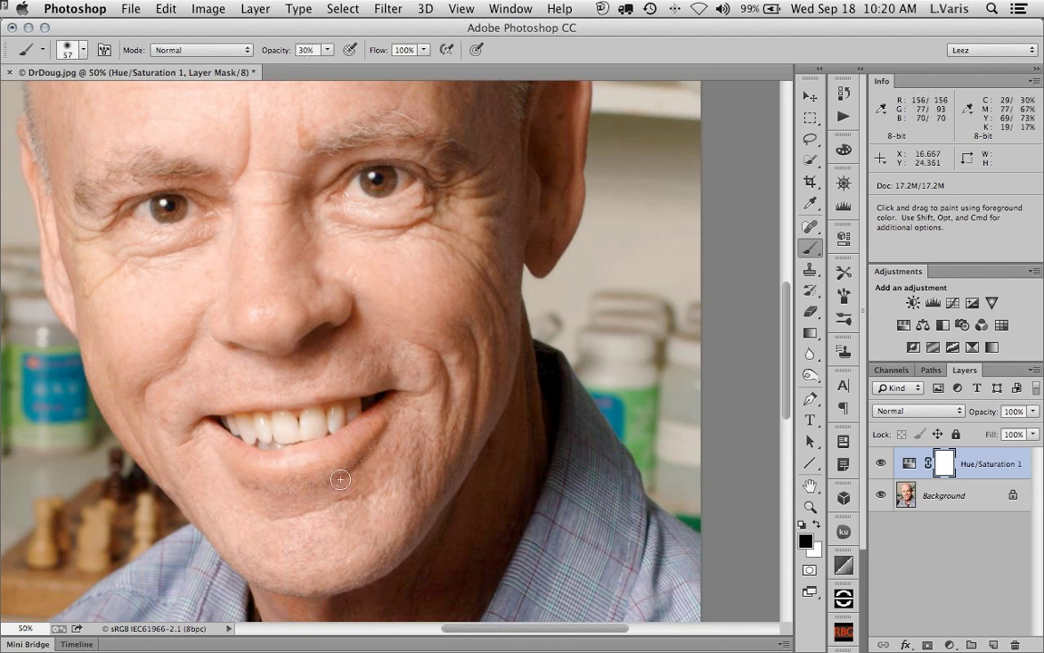
pyautogui.press(']')
pyautogui.press(']')
pyautogui.press(']')
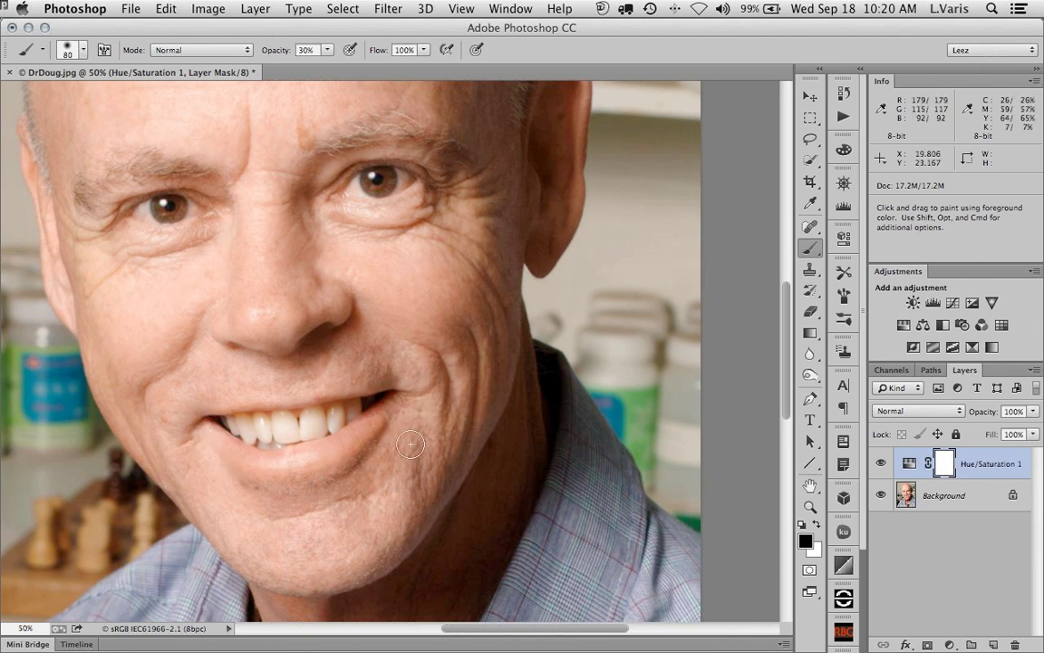
pyautogui.moveTo(216, 427)
pyautogui.mouseDown()
pyautogui.moveTo(253, 453)
pyautogui.moveTo(300, 458)
pyautogui.moveTo(389, 407)
pyautogui.mouseUp()
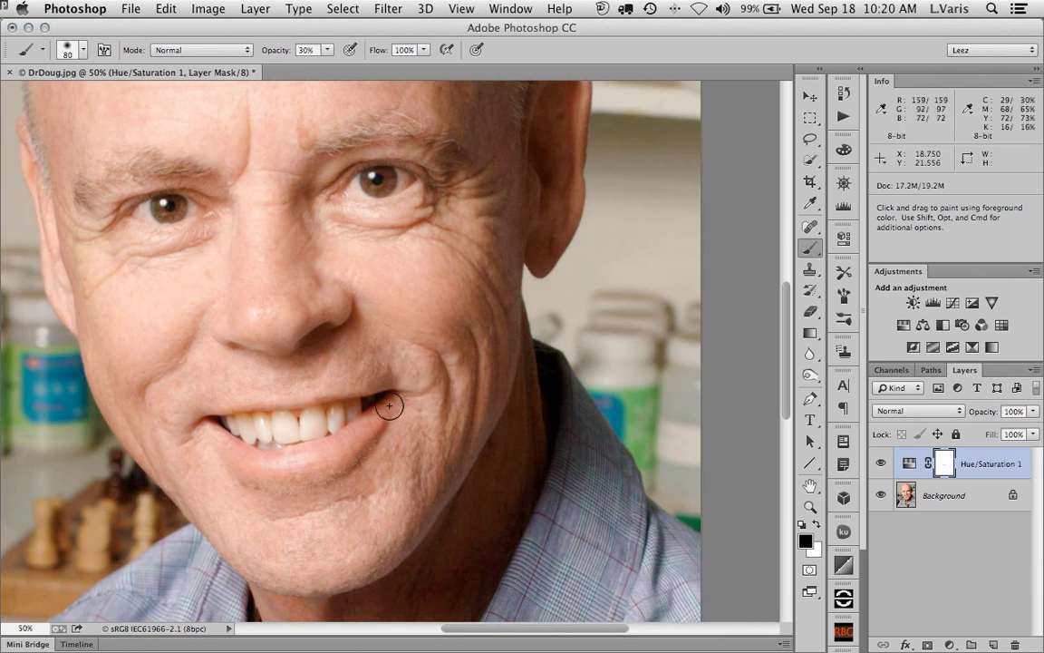
# Hide and show the Hue/Saturation 1 layer repeatedly to compare the corrected skin with the original portrait
pyautogui.click(880, 465)
pyautogui.click(880, 465)
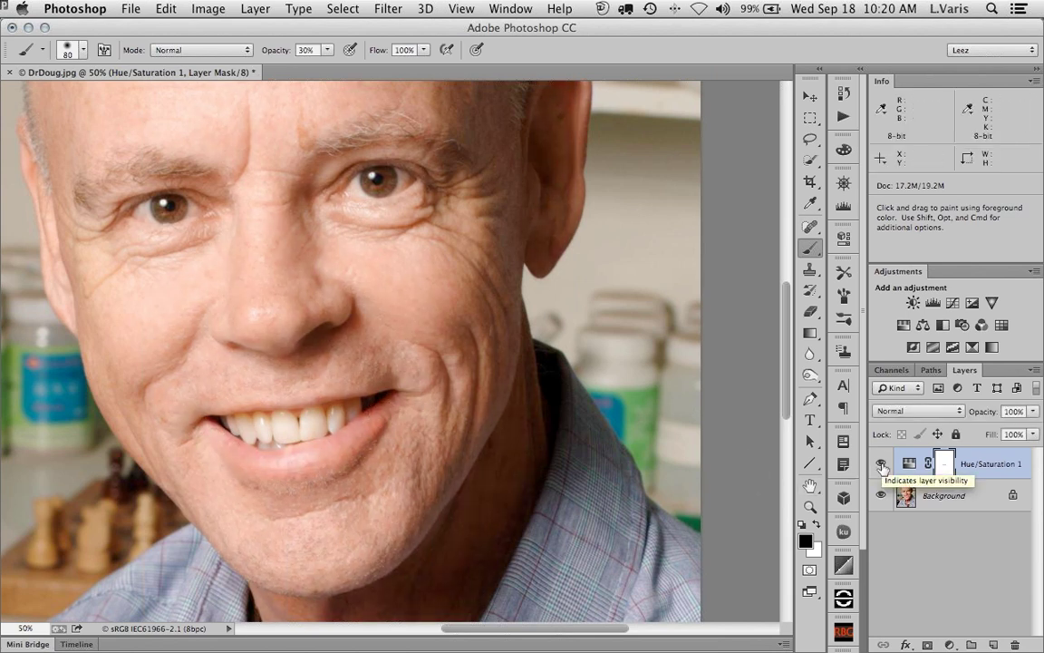
pyautogui.click(880, 465)
pyautogui.click(880, 465)
pyautogui.click(880, 465)
pyautogui.click(880, 465)
pyautogui.click(880, 465)
pyautogui.click(880, 465)
pyautogui.click(880, 465)
pyautogui.click(880, 465)
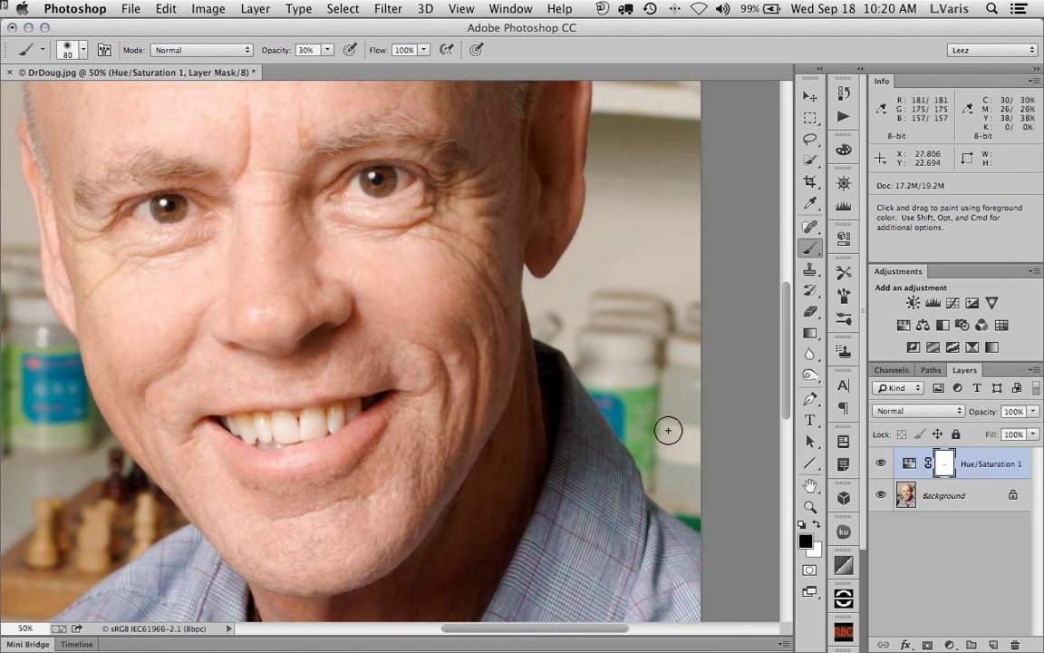
pyautogui.press('super+minus')
pyautogui.press('super+minus')
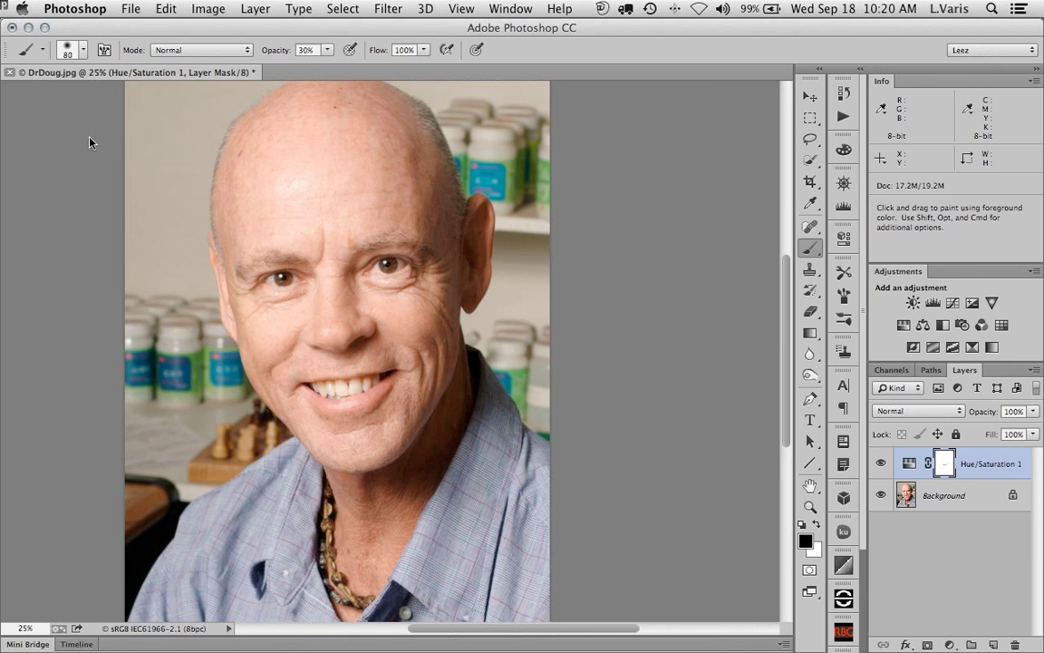
# Close DrDoug.jpg and open Varis-130907_2504.tif from the Portrait_Retouching folder in Mini Bridge
pyautogui.press('super+w')
pyautogui.click(462, 242)
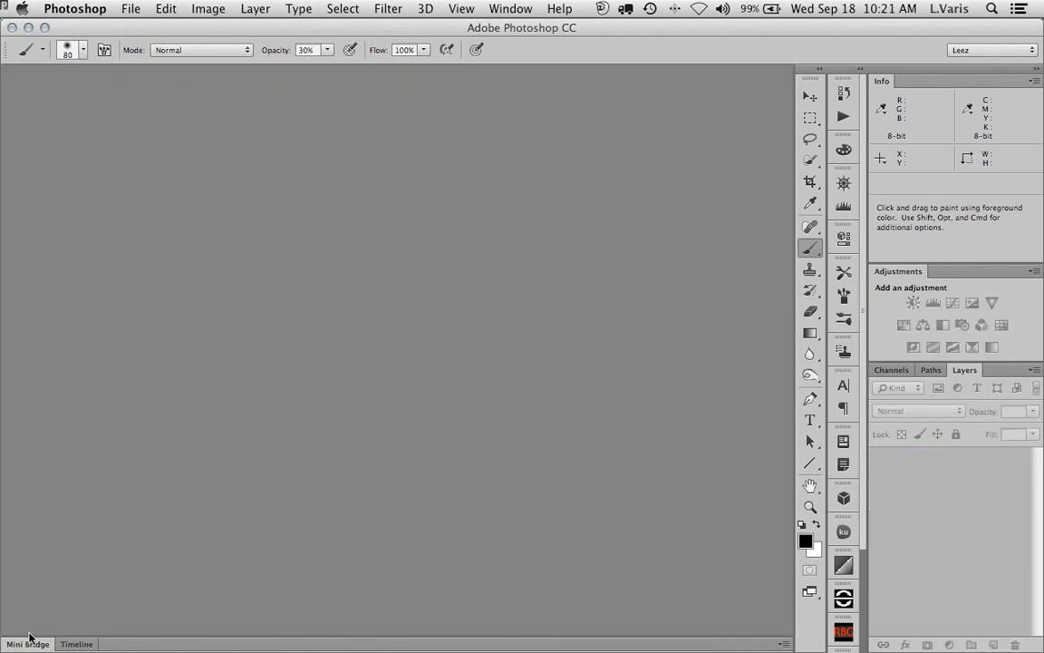
pyautogui.click(26, 643)
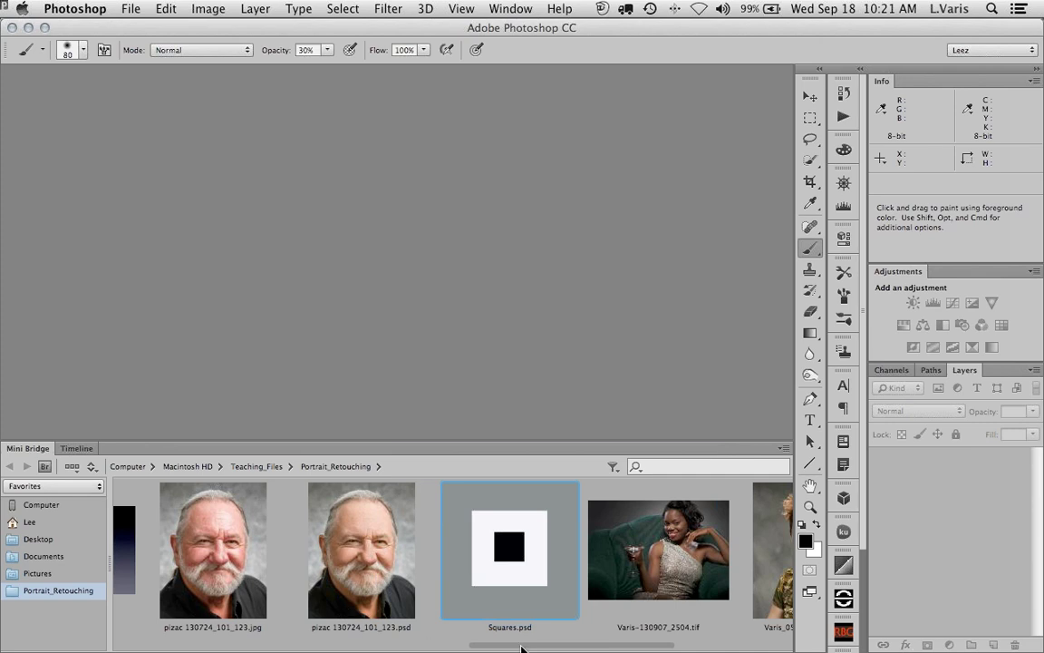
pyautogui.moveTo(521, 647); pyautogui.dragTo(608, 645)
pyautogui.click(395, 542)
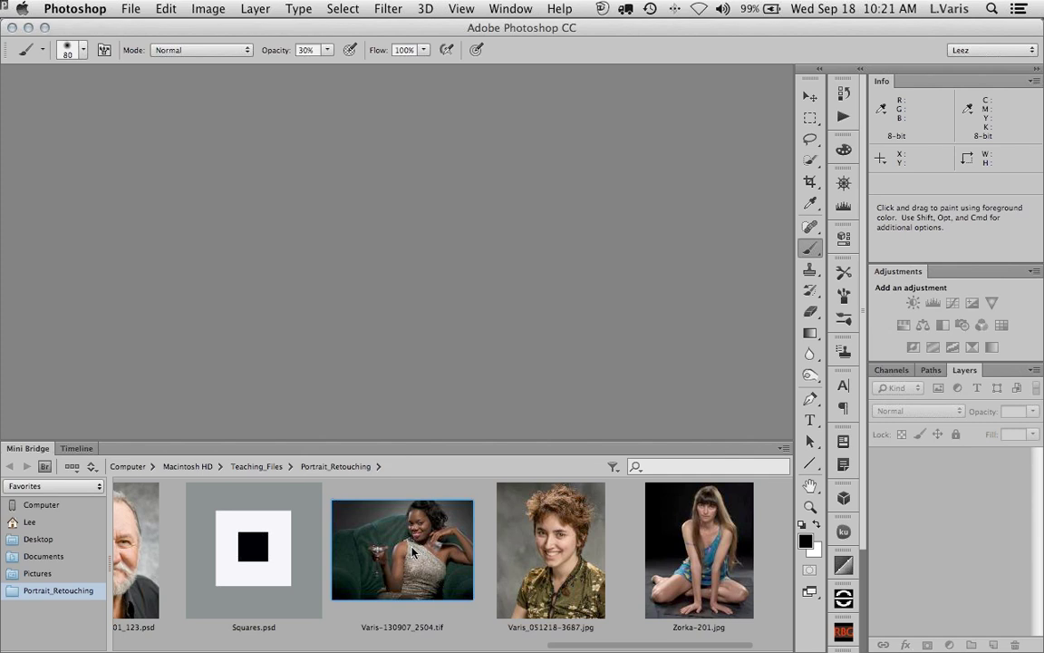
pyautogui.doubleClick(413, 550)
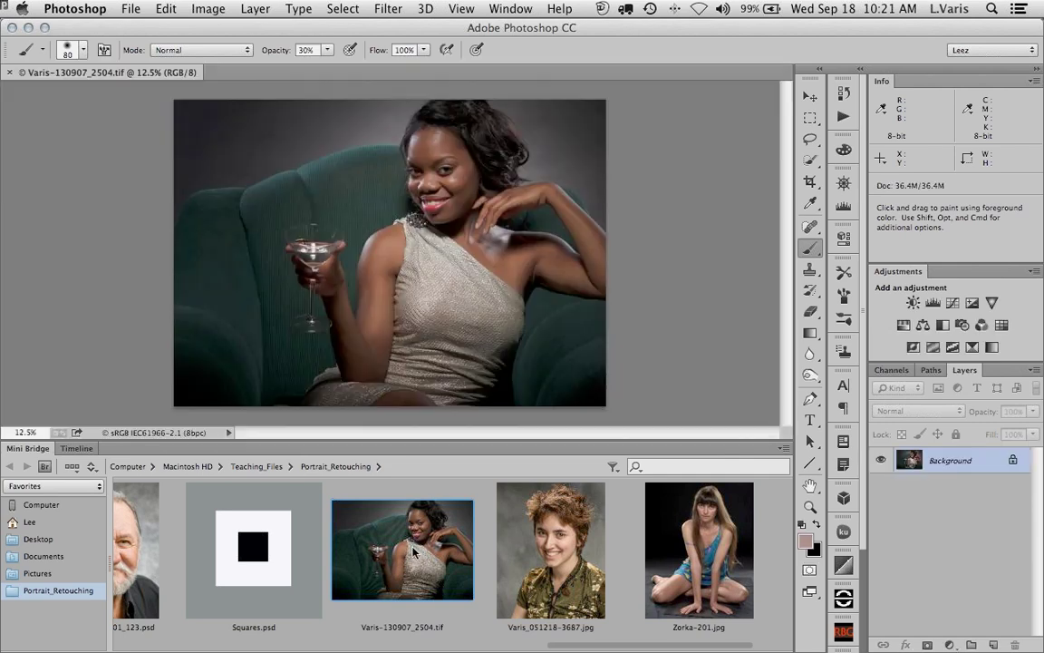
pyautogui.doubleClick(22, 450)
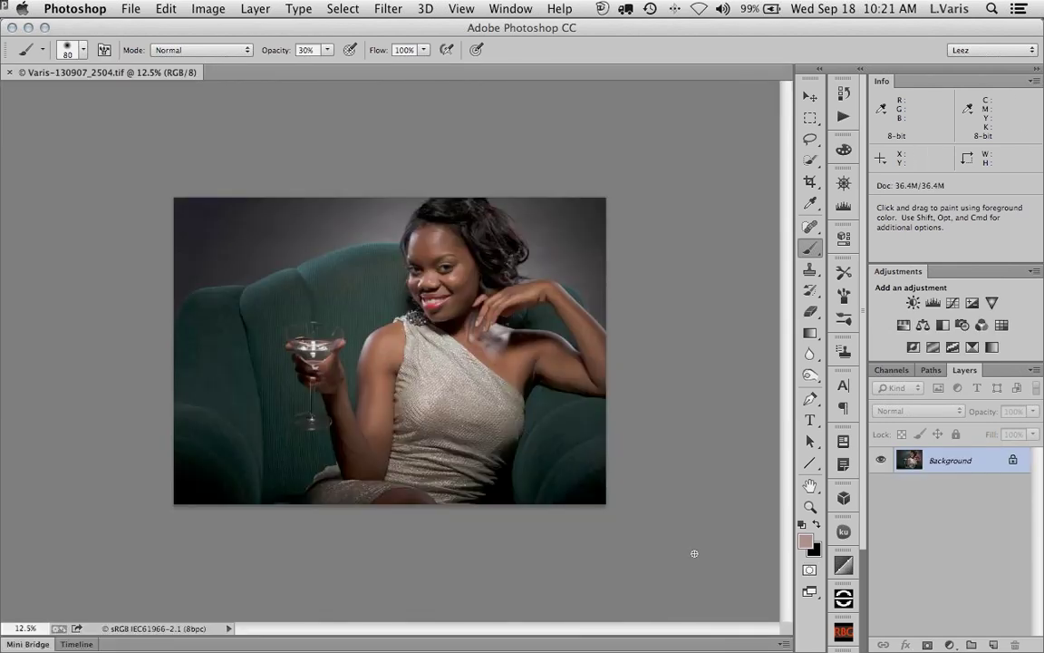
# Examine the seated woman's portrait and inspect her facial skin closely at 100% zoom
pyautogui.press('super+equal')
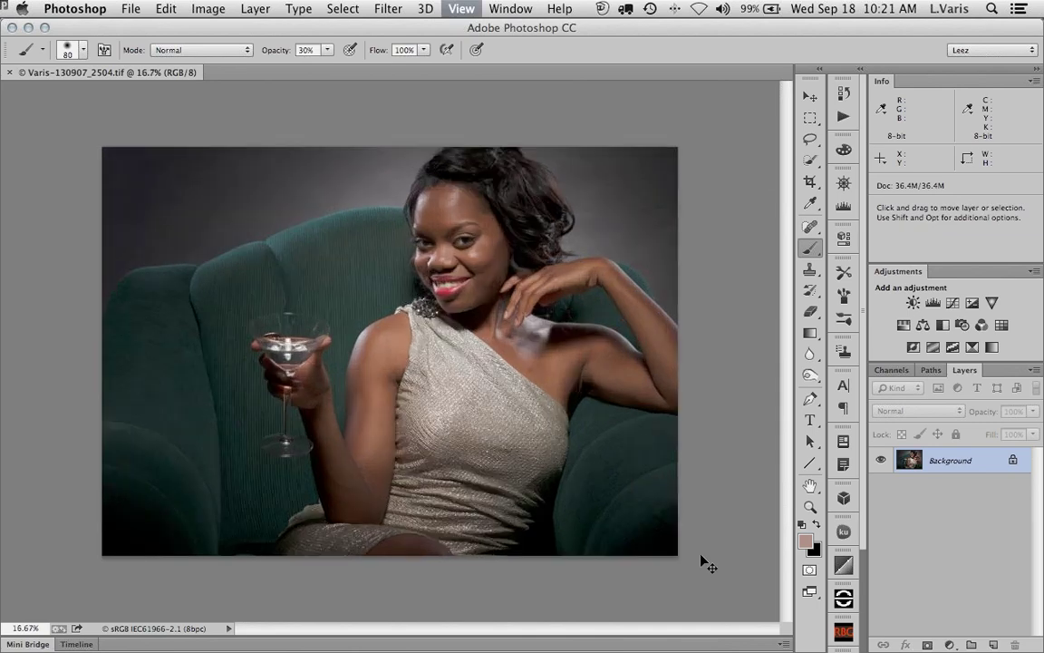
pyautogui.press('super+equal')
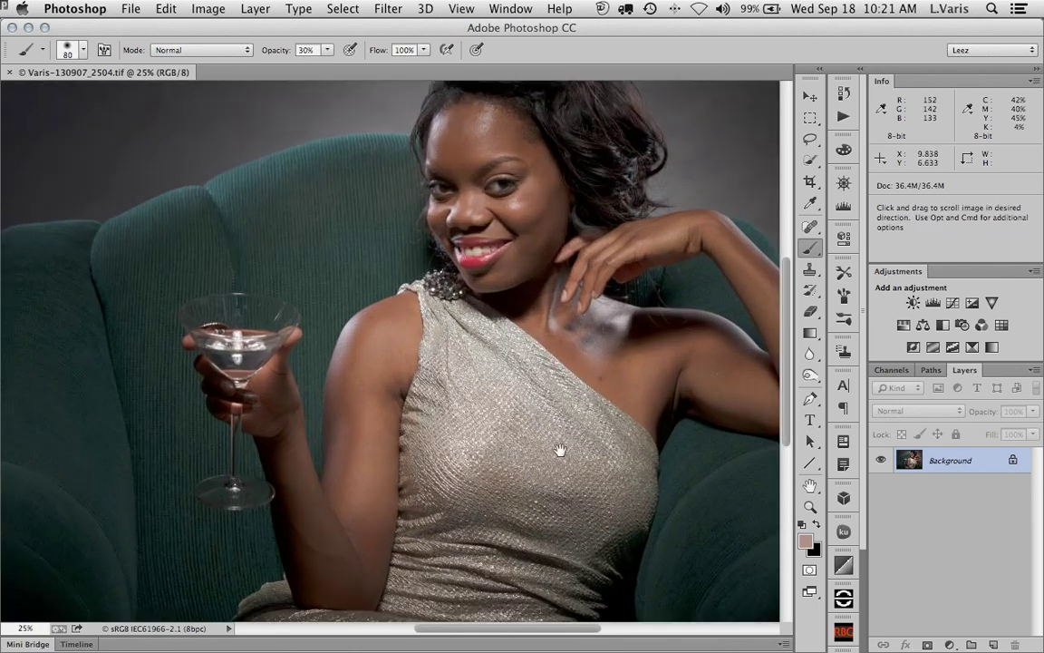
pyautogui.moveTo(559, 451); pyautogui.dragTo(543, 484)
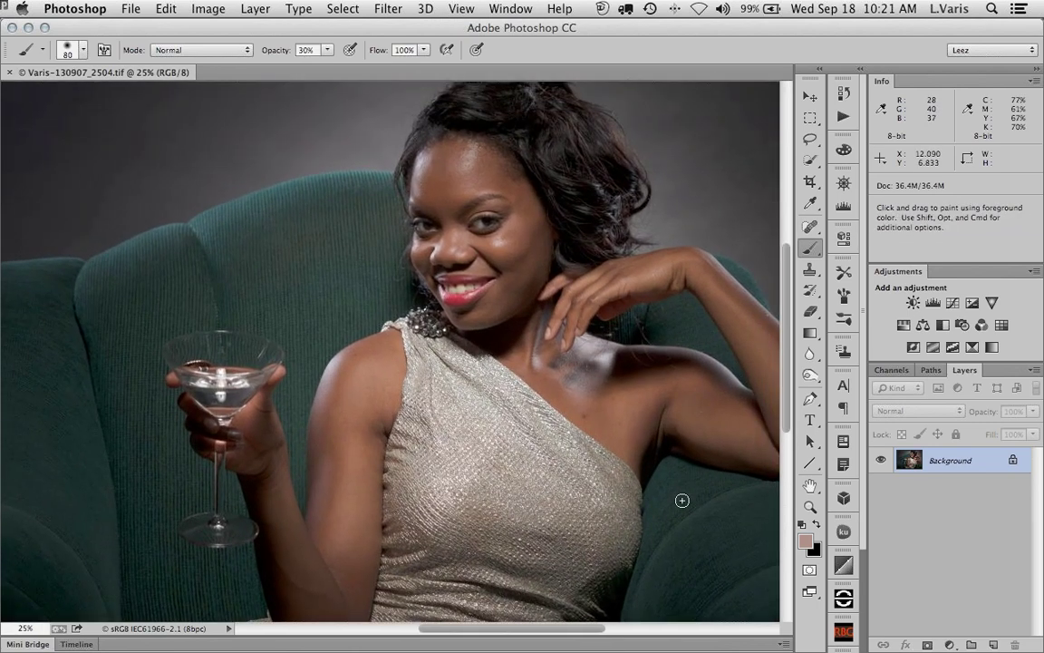
pyautogui.press('super+minus')
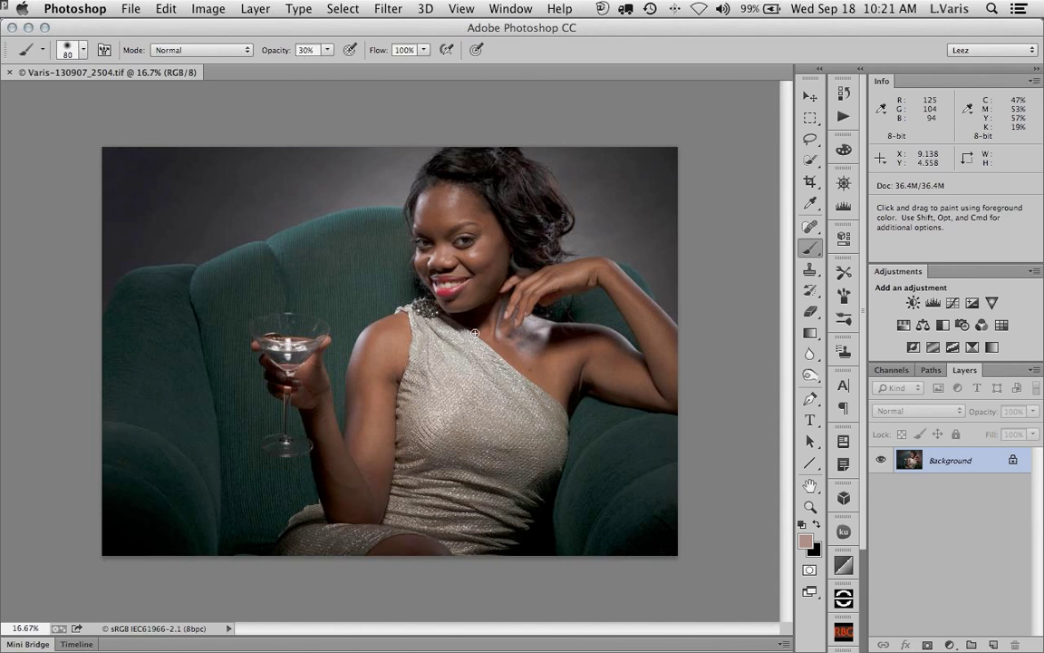
pyautogui.press('super+plus')
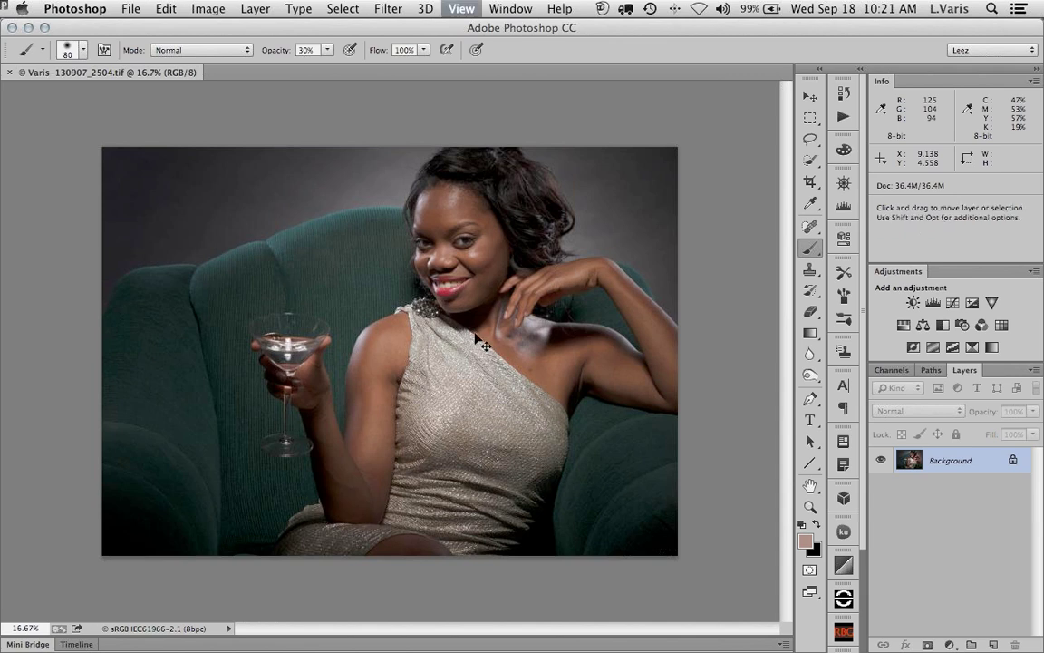
pyautogui.press('super+plus')
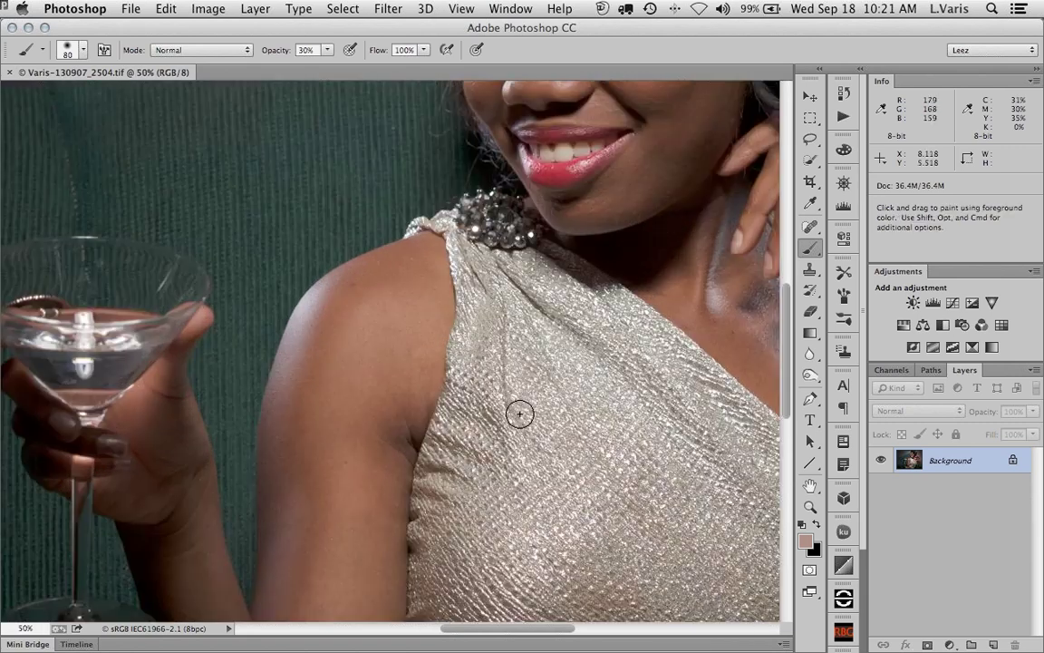
pyautogui.moveTo(557, 400); pyautogui.dragTo(483, 542)
pyautogui.press('super+plus')
pyautogui.press('super+plus')
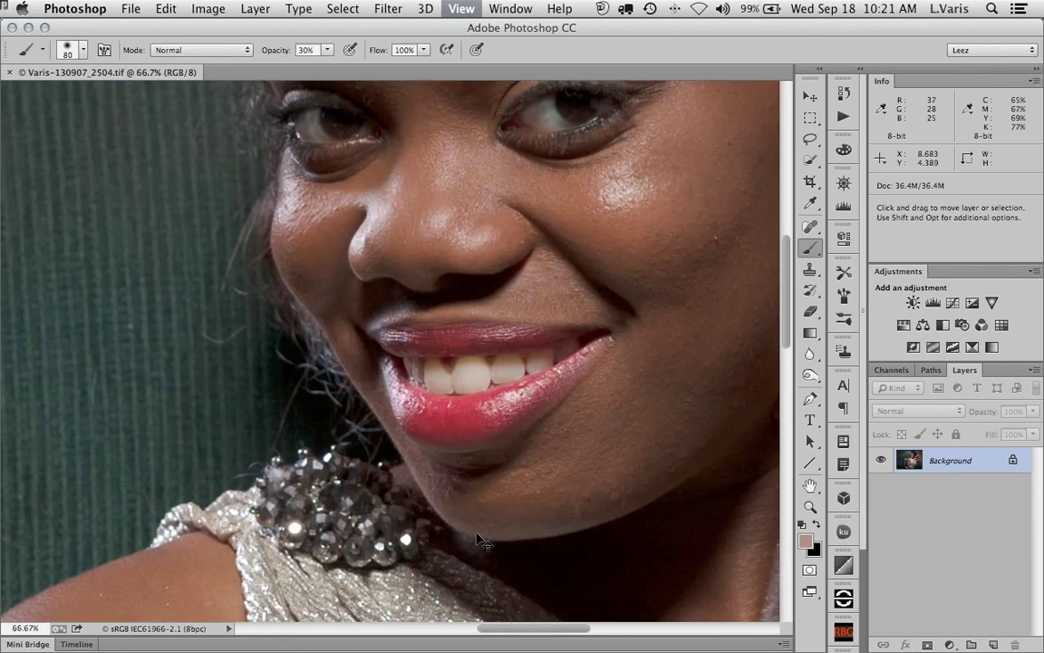
pyautogui.moveTo(629, 509); pyautogui.dragTo(488, 450)
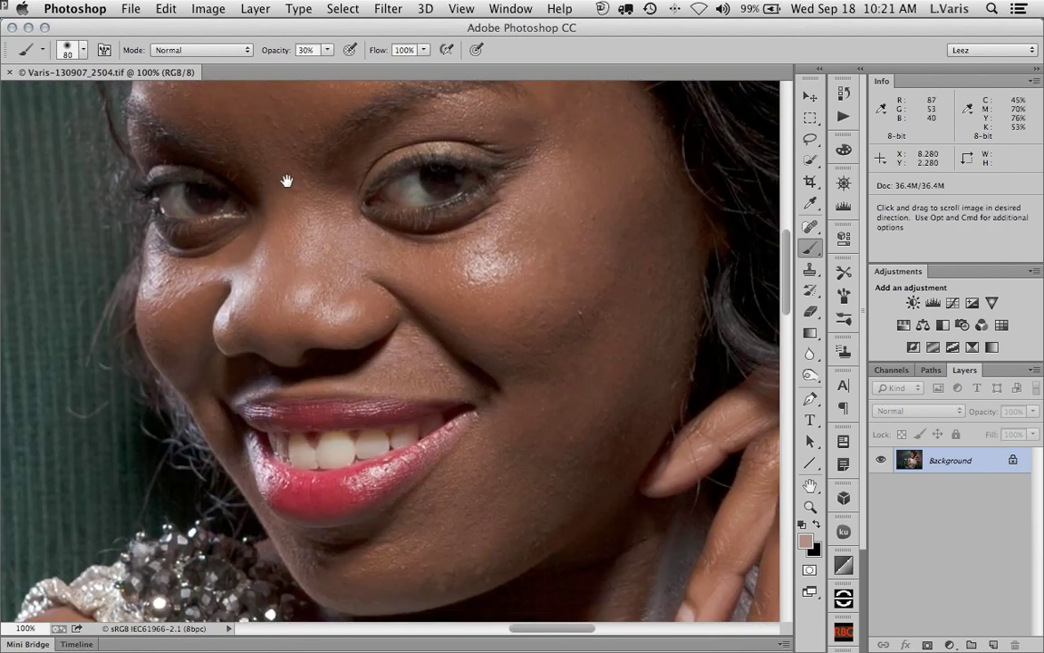
pyautogui.moveTo(273, 209); pyautogui.dragTo(246, 301)
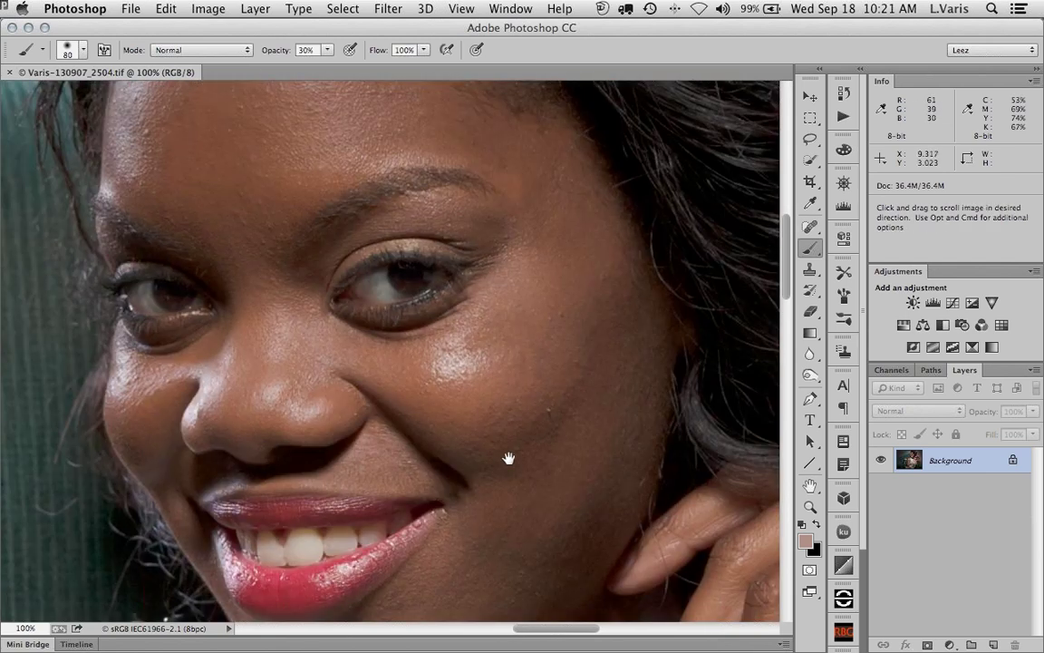
pyautogui.moveTo(506, 457)
pyautogui.mouseDown()
pyautogui.moveTo(498, 352)
pyautogui.moveTo(495, 371)
pyautogui.mouseUp()
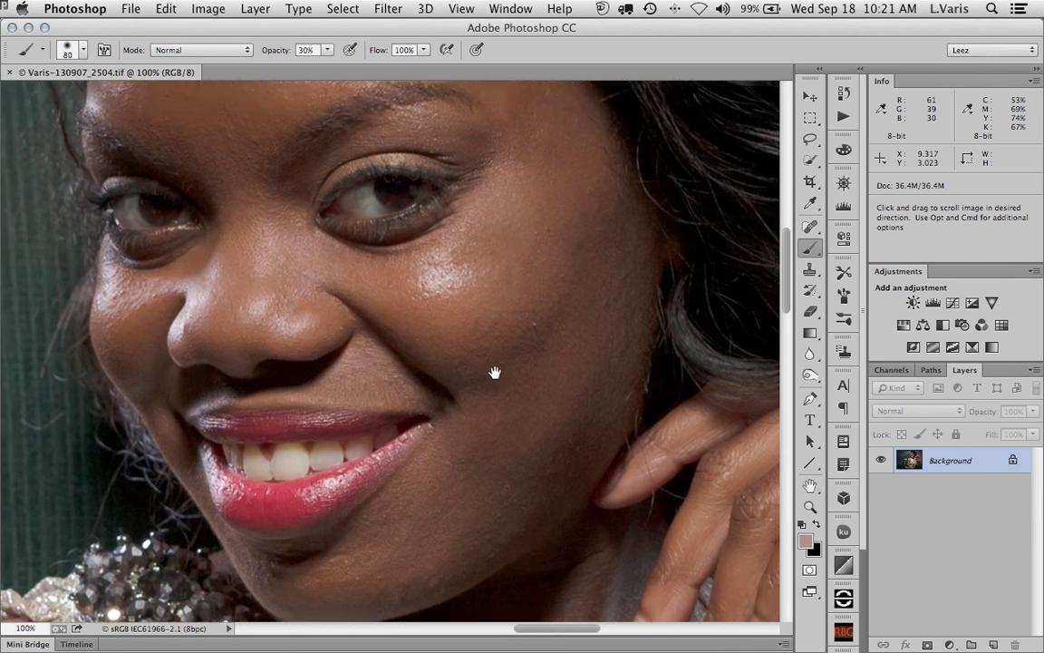
# Choose the Spot Healing Brush and add an empty layer named spotting above the Background
pyautogui.click(813, 231)
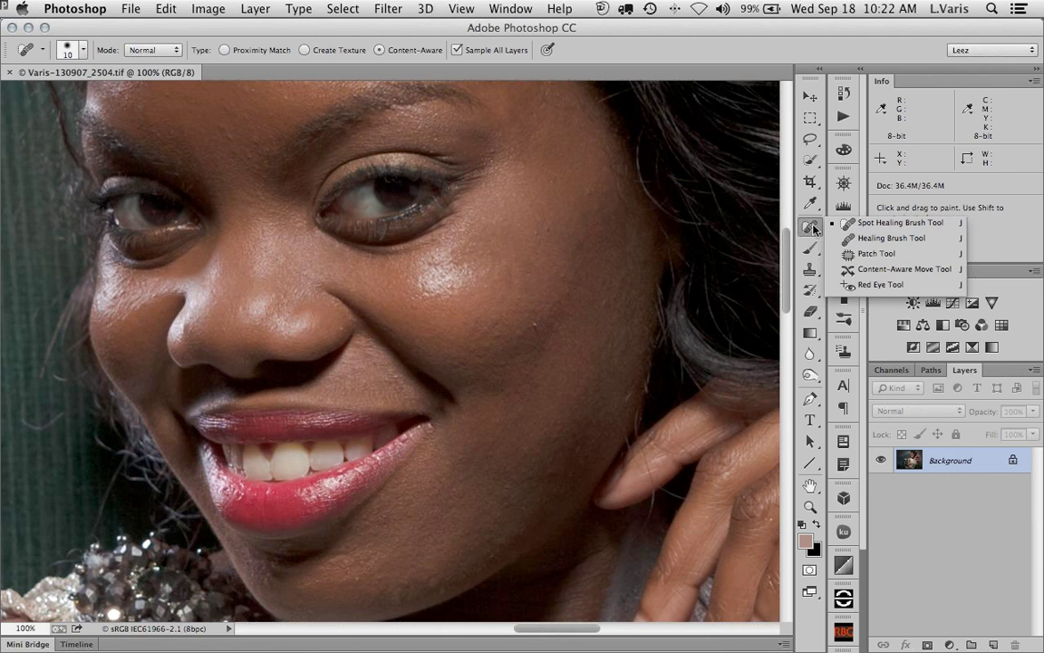
pyautogui.click(949, 537)
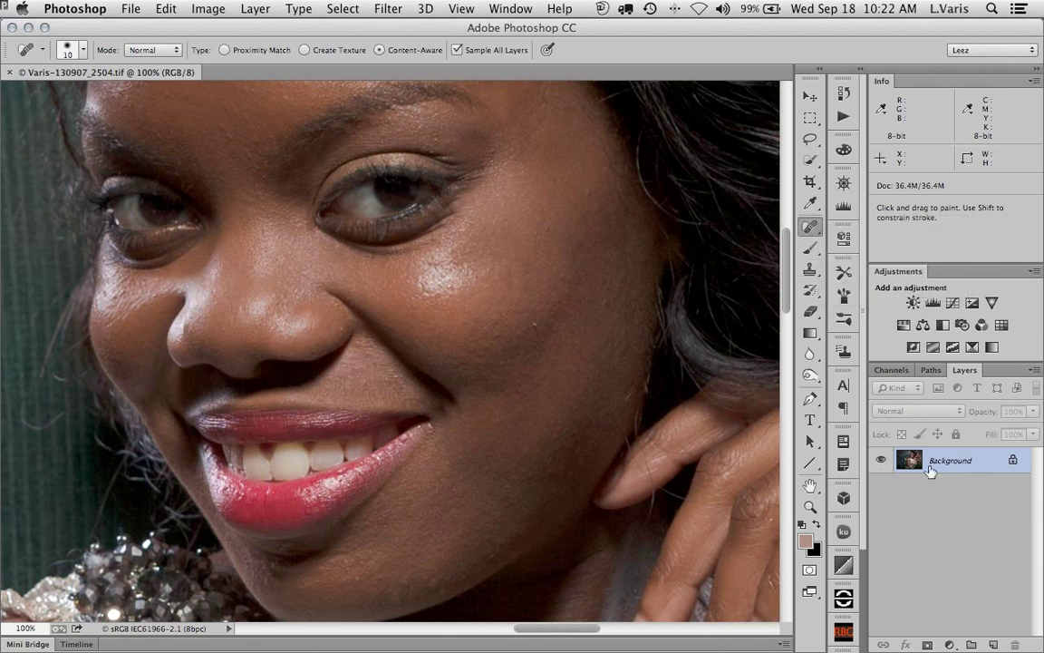
pyautogui.press('super+alt+shift+n')
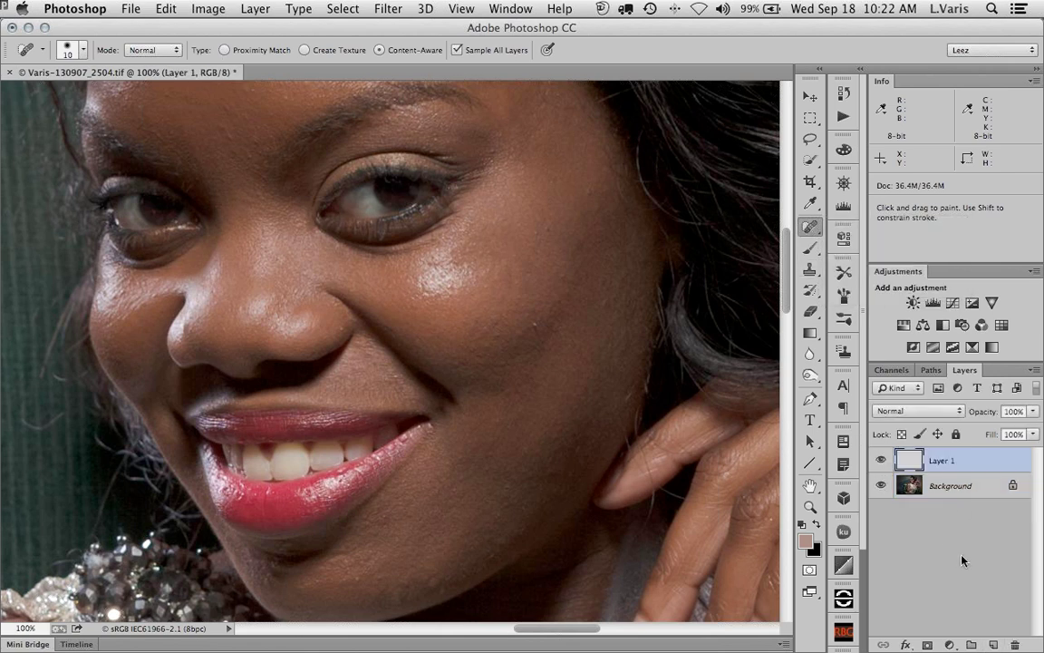
pyautogui.doubleClick(940, 461)
pyautogui.write('spotting')
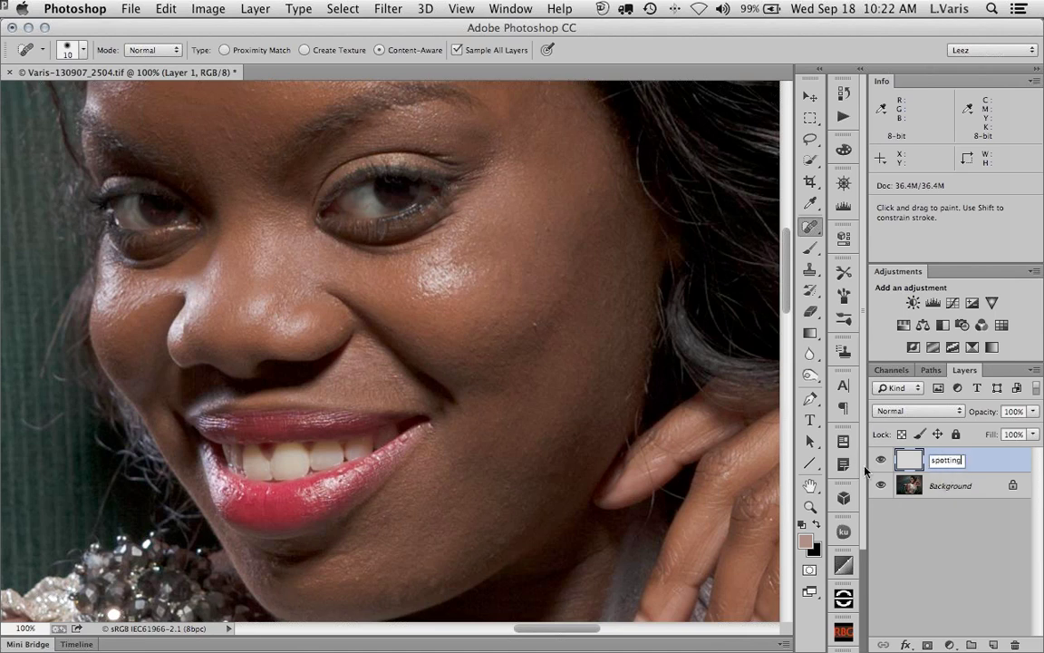
pyautogui.press('Return')
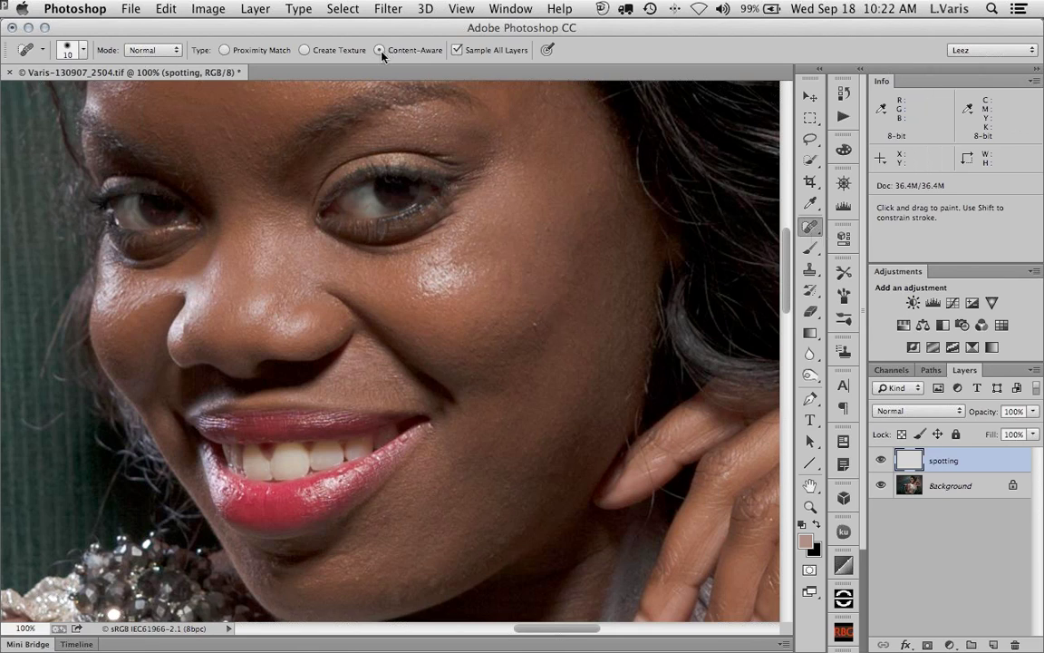
# Heal the small blemishes on the cheek and beside the nose with a 10 px Content-Aware Spot Healing Brush
pyautogui.click(535, 323)
pyautogui.click(526, 355)
pyautogui.click(415, 367)
pyautogui.click(353, 339)
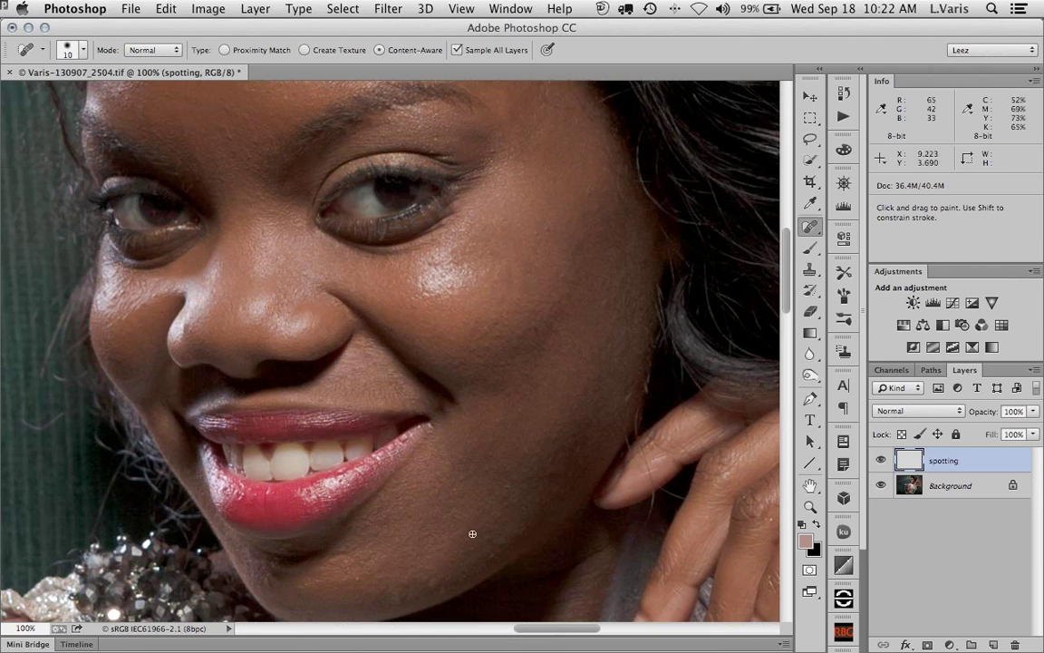
# Set the Spot Healing Brush to 20 px and Create Texture, and heal the skin along the chin edge near the brooch
pyautogui.press('space')
pyautogui.moveTo(453, 552)
pyautogui.mouseDown()
pyautogui.moveTo(457, 508)
pyautogui.moveTo(433, 536)
pyautogui.moveTo(444, 536)
pyautogui.moveTo(395, 543)
pyautogui.mouseUp()
pyautogui.press(']')
pyautogui.press(']')
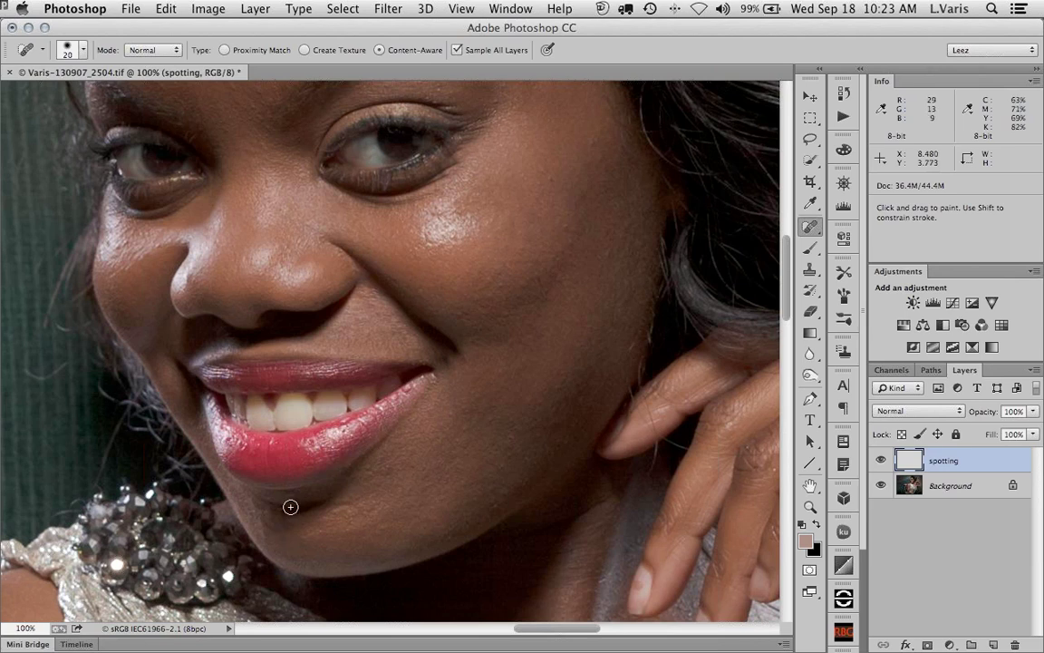
pyautogui.click(305, 50)
pyautogui.moveTo(253, 505); pyautogui.dragTo(270, 526)
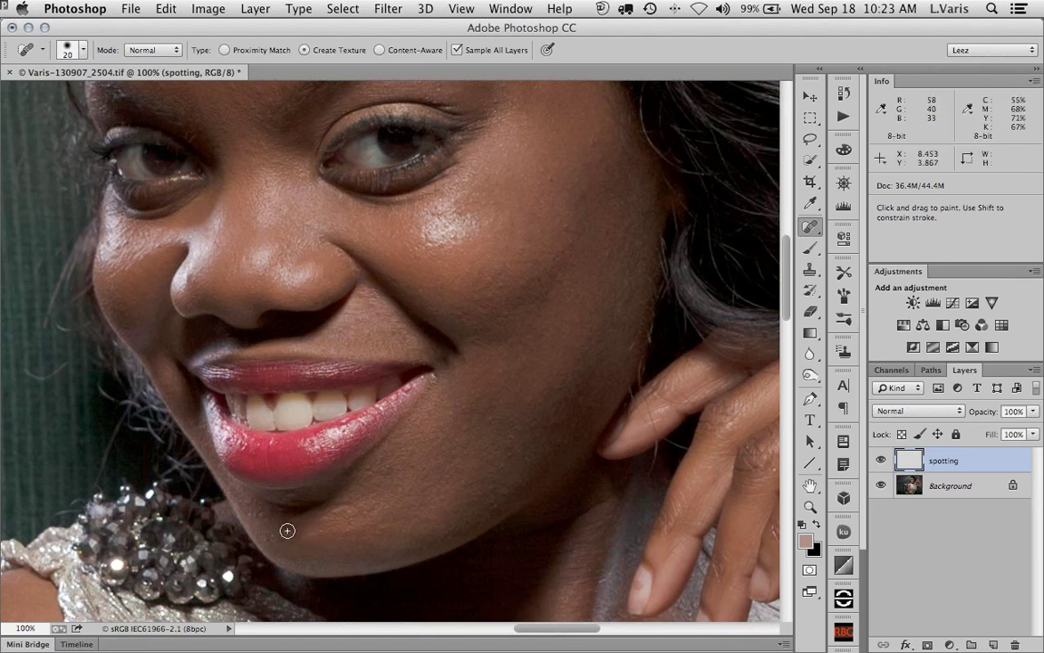
# Reduce the Spot Healing Brush to 10 px and heal the marks on the chin below the lower lip
pyautogui.press('[')
pyautogui.moveTo(326, 497); pyautogui.dragTo(341, 498)
pyautogui.moveTo(329, 455); pyautogui.dragTo(314, 482)
# Heal the small skin flaws on the shiny side of the forehead with the 10 px brush
pyautogui.press('space')
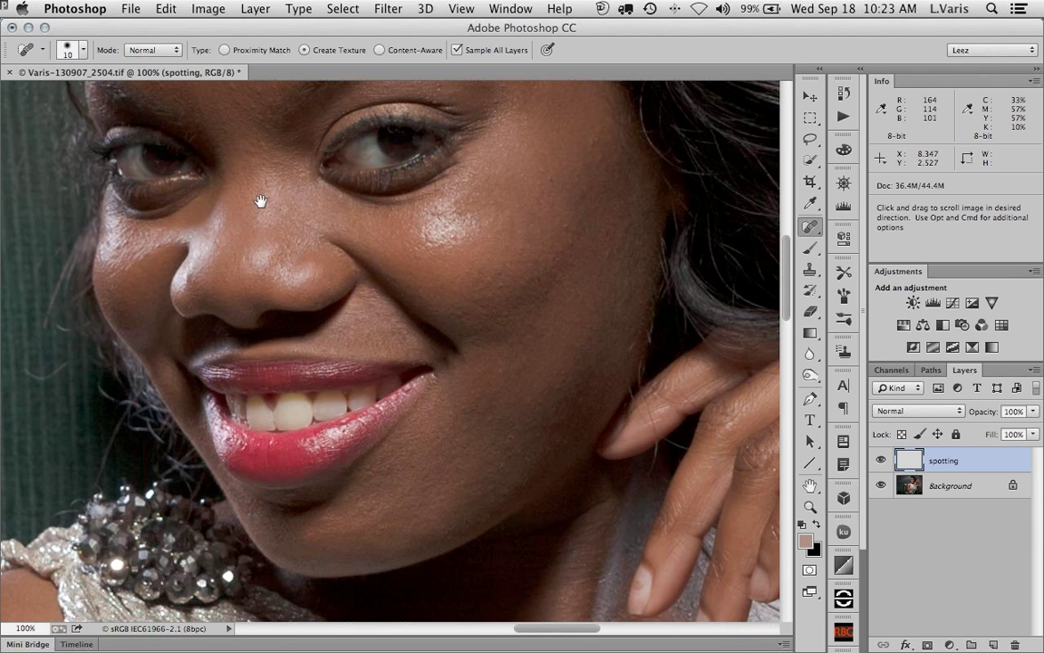
pyautogui.moveTo(261, 205)
pyautogui.mouseDown()
pyautogui.moveTo(266, 221)
pyautogui.moveTo(380, 252)
pyautogui.mouseUp()
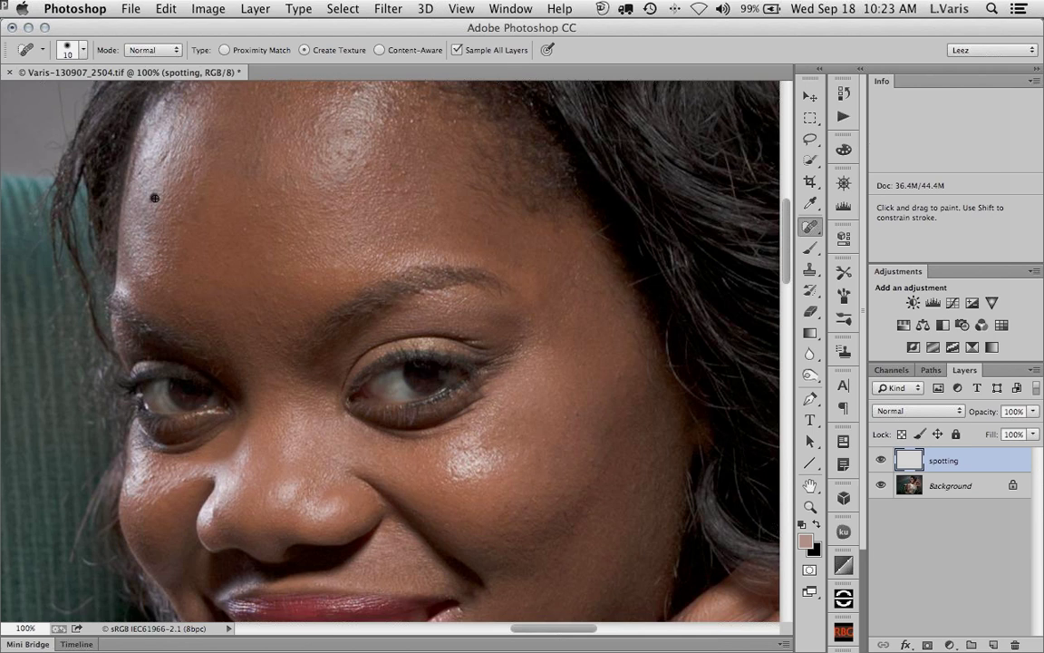
pyautogui.moveTo(167, 155); pyautogui.dragTo(162, 164)
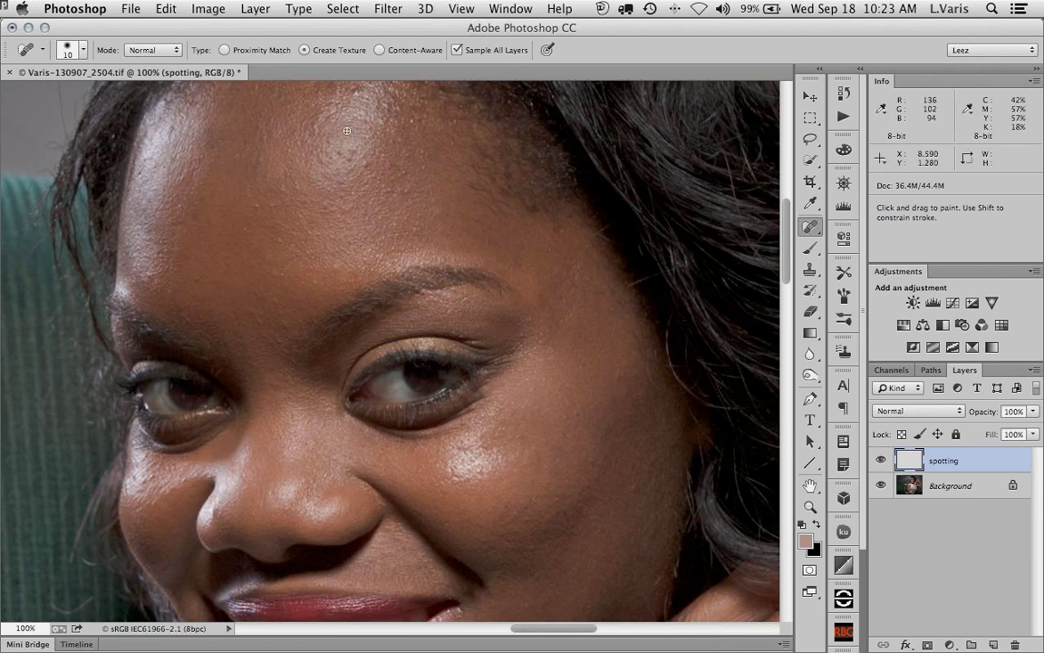
pyautogui.press('space')
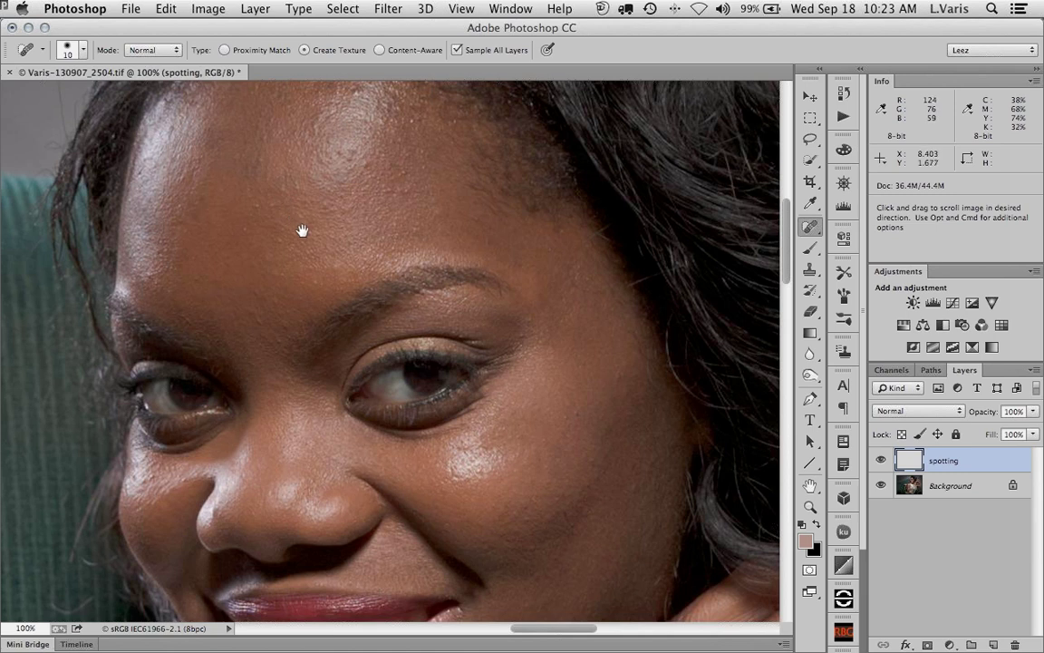
pyautogui.moveTo(303, 233); pyautogui.dragTo(268, 378)
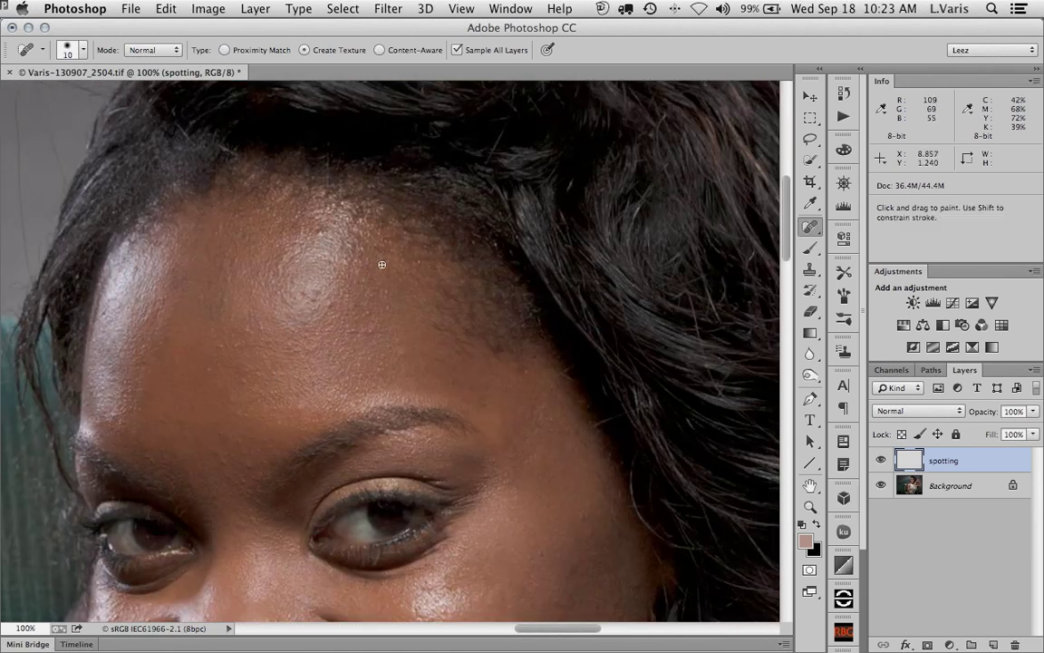
# Enlarge the Spot Healing Brush to 25 px and heal the spots at the base of the neck and the dark mole on the chest
pyautogui.press('space')
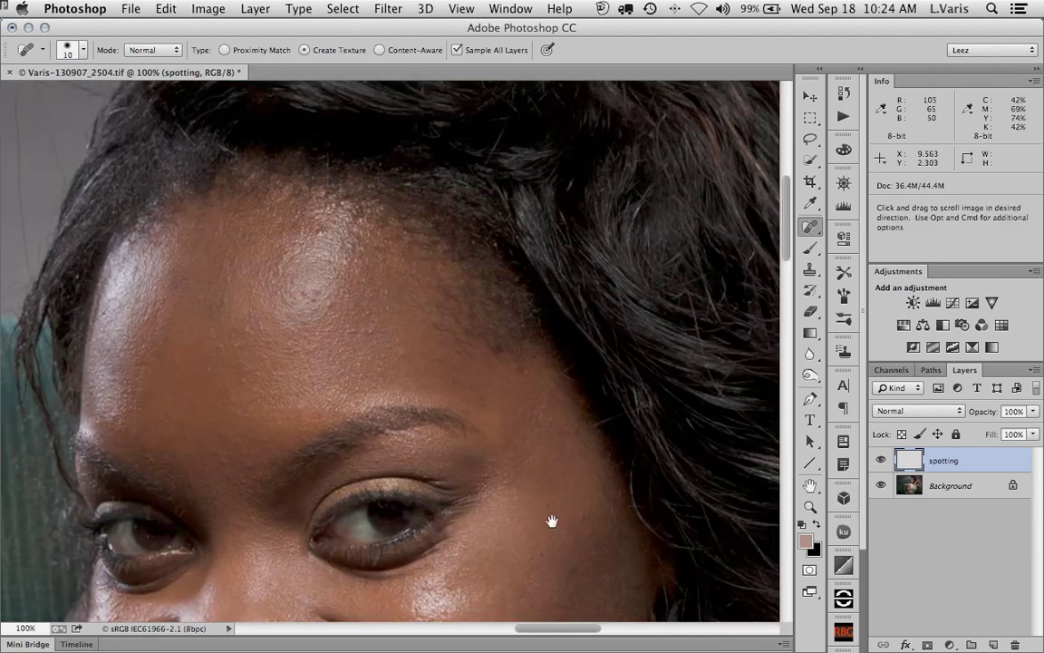
pyautogui.moveTo(552, 520)
pyautogui.mouseDown()
pyautogui.moveTo(541, 478)
pyautogui.moveTo(533, 282)
pyautogui.mouseUp()
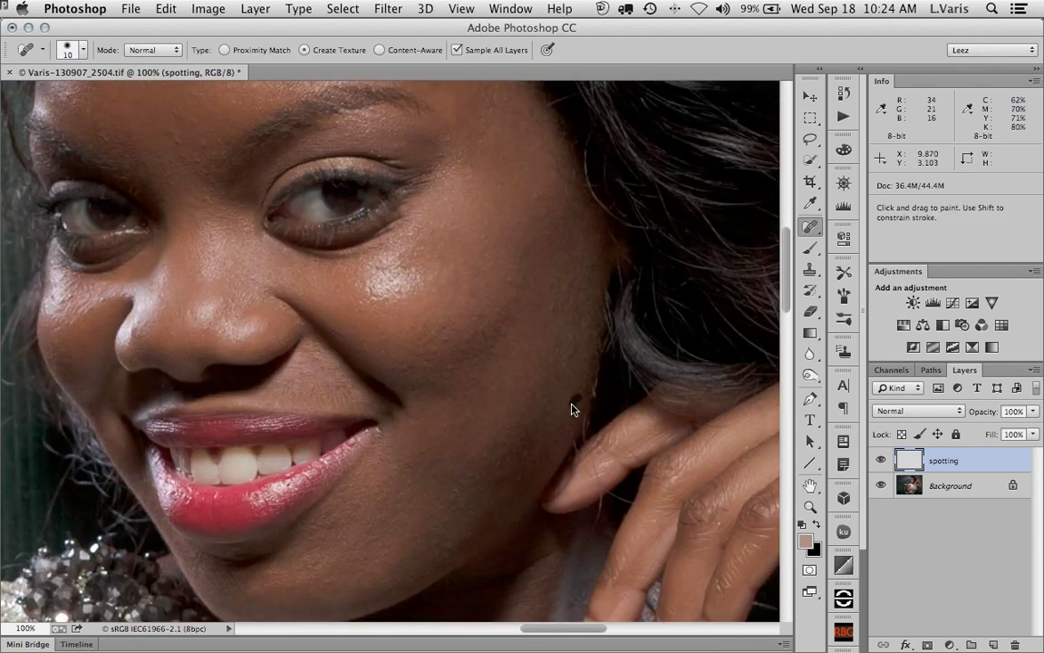
pyautogui.scroll(-10, 543, 426)
pyautogui.hscroll(3, 473, 254)
pyautogui.press(']')
pyautogui.press(']')
pyautogui.press(']')
pyautogui.click(364, 330)
pyautogui.click(333, 311)
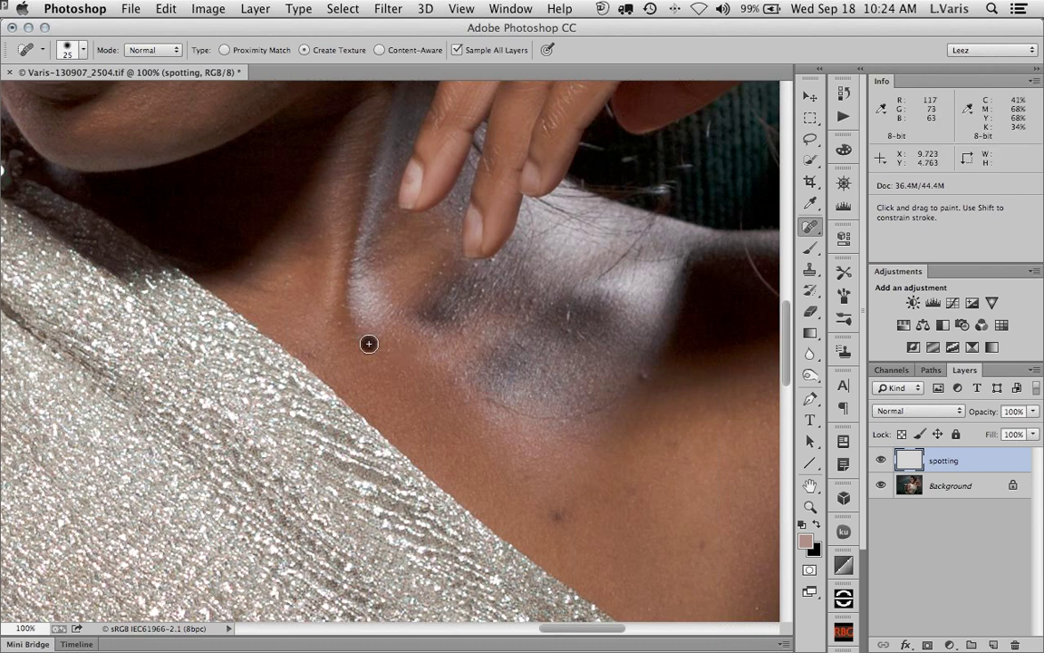
pyautogui.click(559, 512)
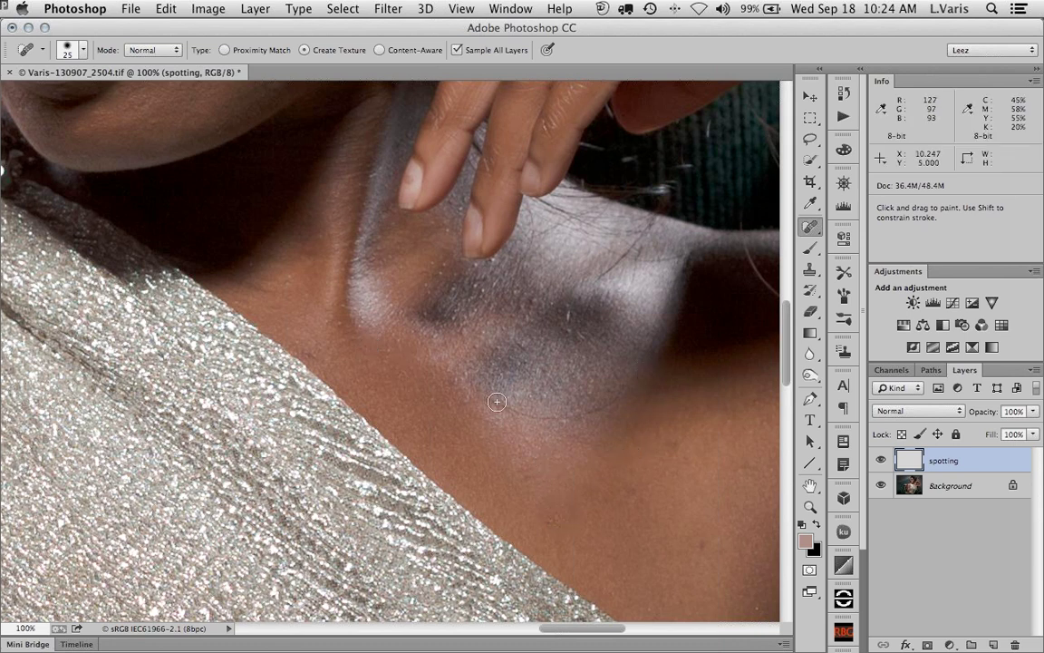
# Set the brush to 9 px and heal the skin crease and stray hairs across the collarbone and the bright neck area
pyautogui.press('[')
pyautogui.press('[')
pyautogui.press('[')
pyautogui.press('[')
pyautogui.moveTo(487, 398)
pyautogui.mouseDown()
pyautogui.moveTo(540, 417)
pyautogui.moveTo(561, 396)
pyautogui.mouseUp()
pyautogui.moveTo(567, 331); pyautogui.dragTo(581, 331)
pyautogui.moveTo(563, 226); pyautogui.dragTo(535, 252)
pyautogui.moveTo(635, 260); pyautogui.dragTo(633, 286)
# Heal the tiny light specks on the shoulder and raised forearm with the 9 px brush
pyautogui.press('space')
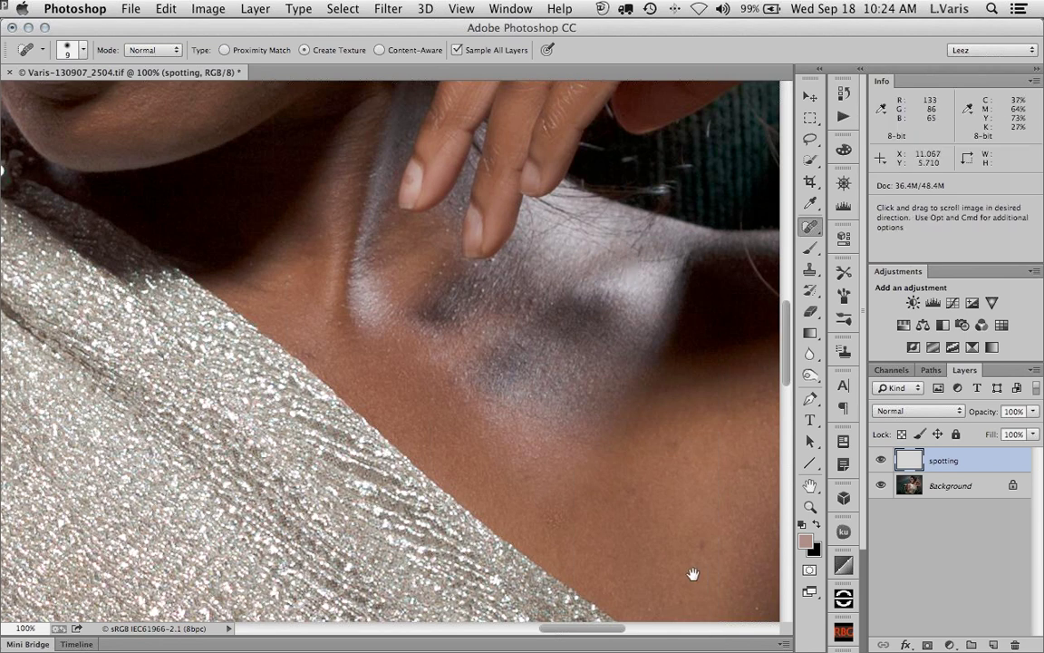
pyautogui.moveTo(692, 574); pyautogui.dragTo(436, 479)
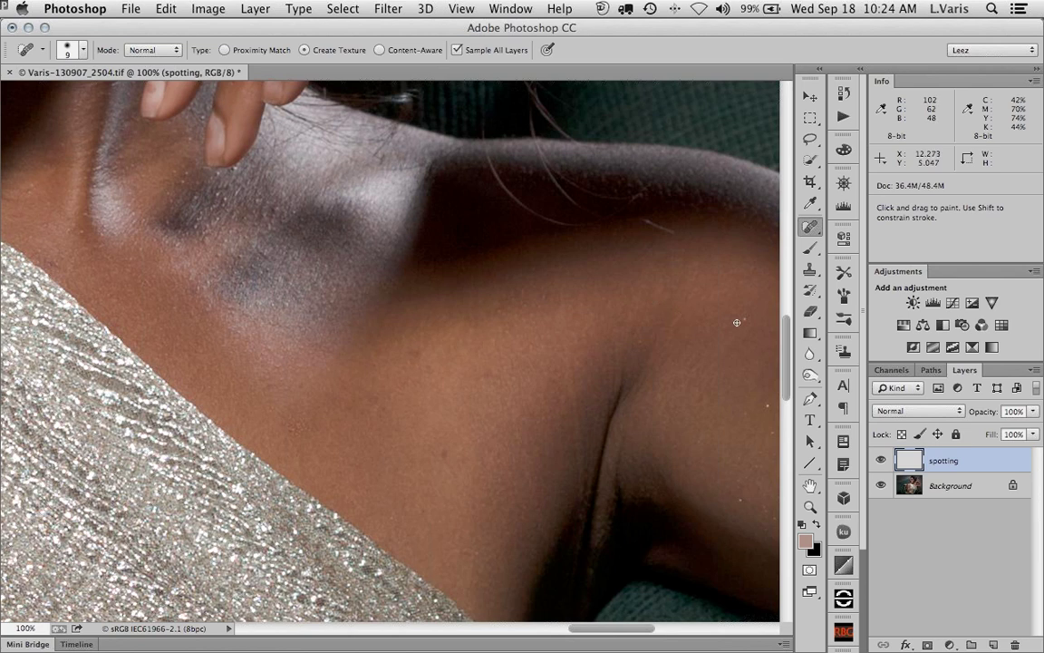
pyautogui.press('space')
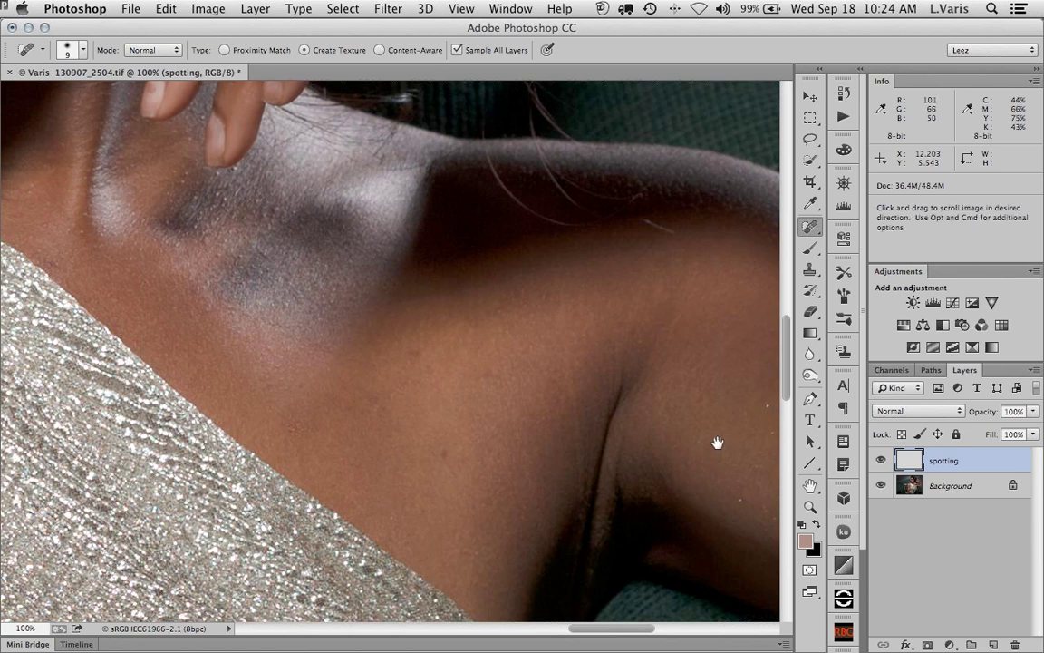
pyautogui.moveTo(717, 438); pyautogui.dragTo(567, 401)
pyautogui.press('space')
pyautogui.moveTo(673, 454); pyautogui.dragTo(351, 500)
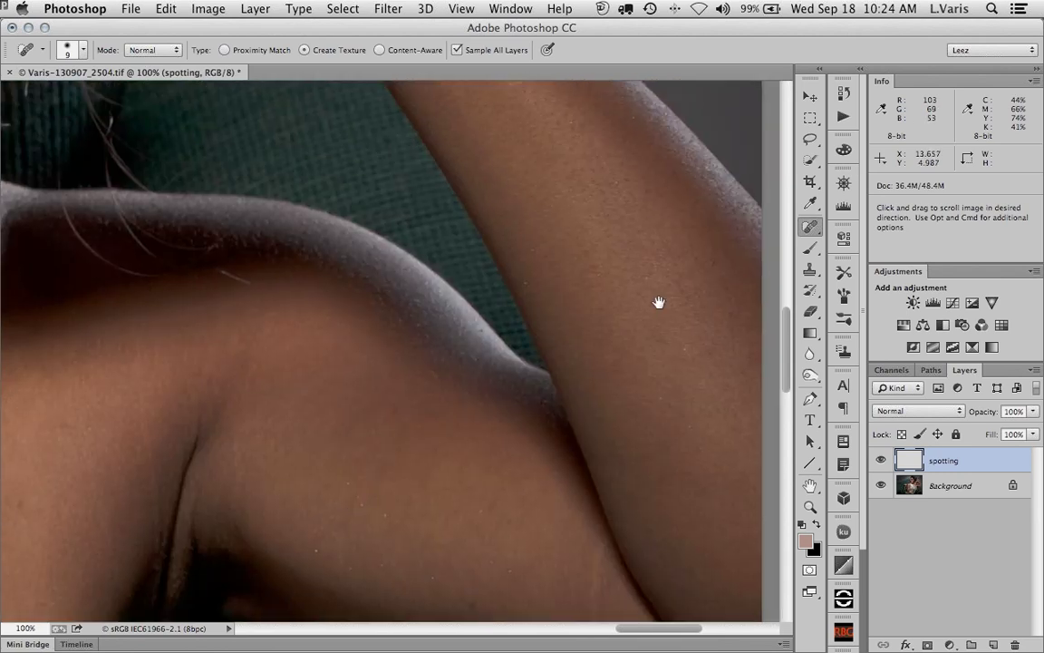
pyautogui.moveTo(658, 302); pyautogui.dragTo(654, 521)
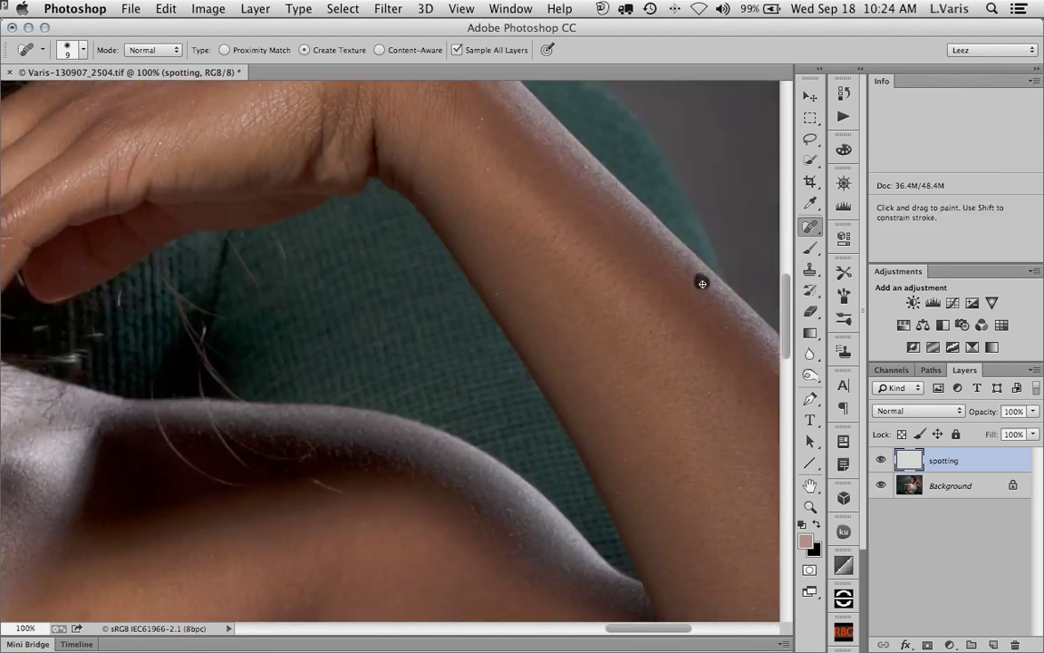
pyautogui.press('space')
pyautogui.moveTo(367, 535)
pyautogui.mouseDown()
pyautogui.moveTo(406, 473)
pyautogui.moveTo(405, 419)
pyautogui.mouseUp()
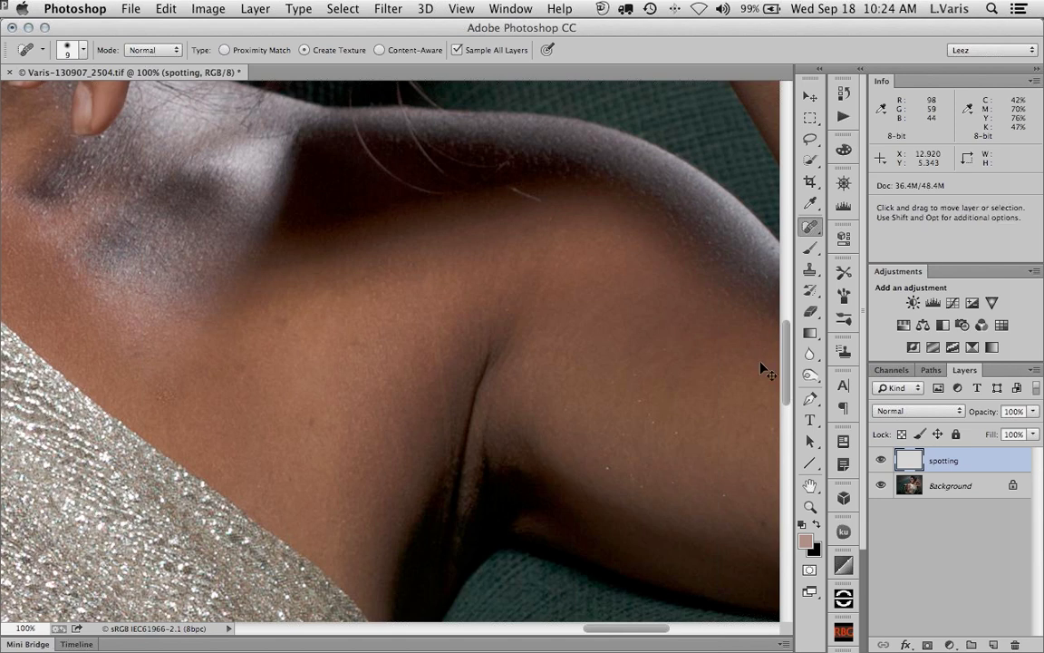
# View the face at 66.67% and flatten the image so the spotting layer merges into the Background
pyautogui.press('super+minus')
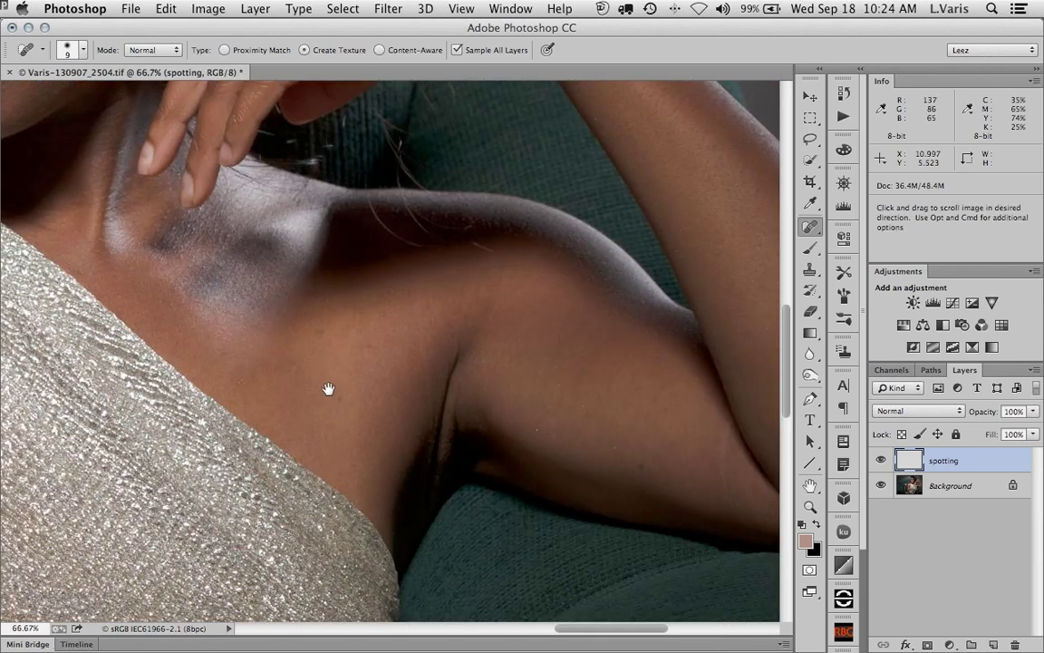
pyautogui.scroll(10, 329, 389)
pyautogui.hscroll(-8, 328, 389)
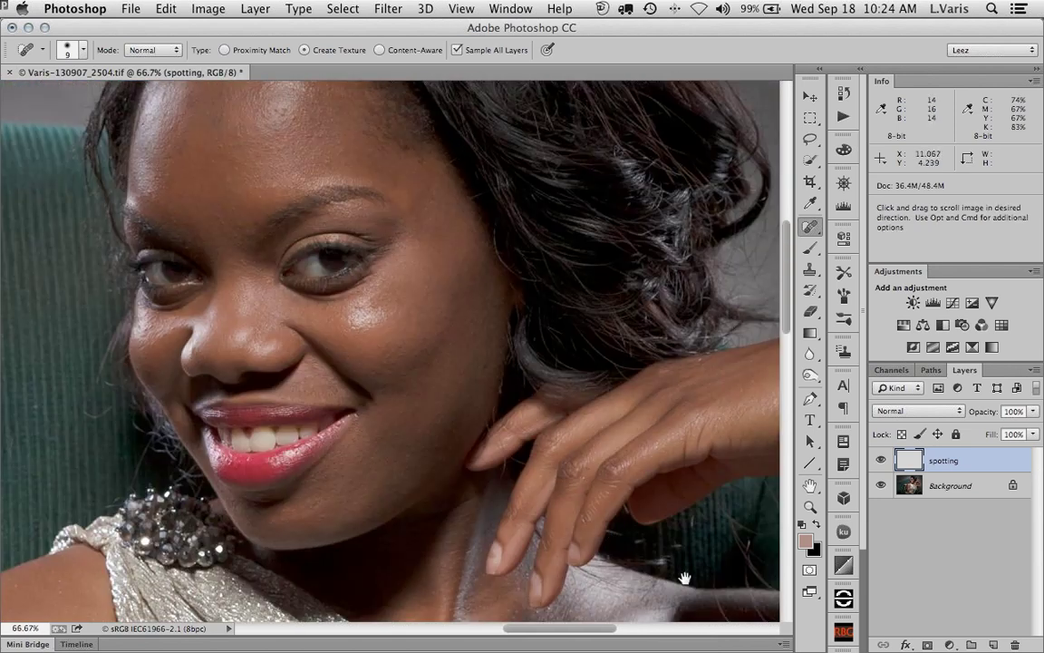
pyautogui.click(1033, 372)
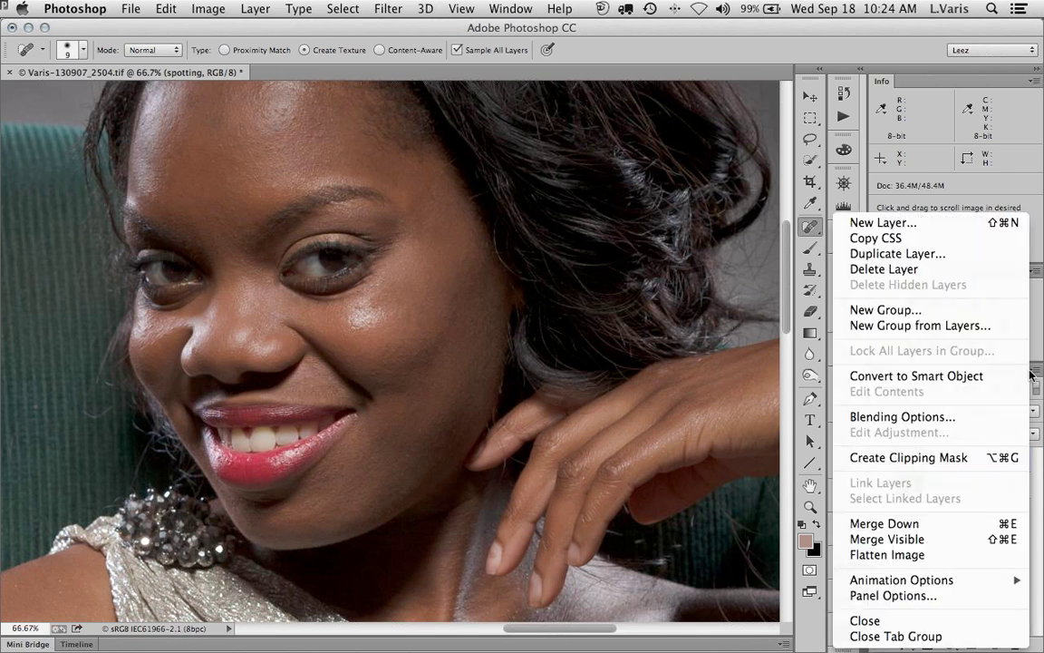
pyautogui.click(944, 559)
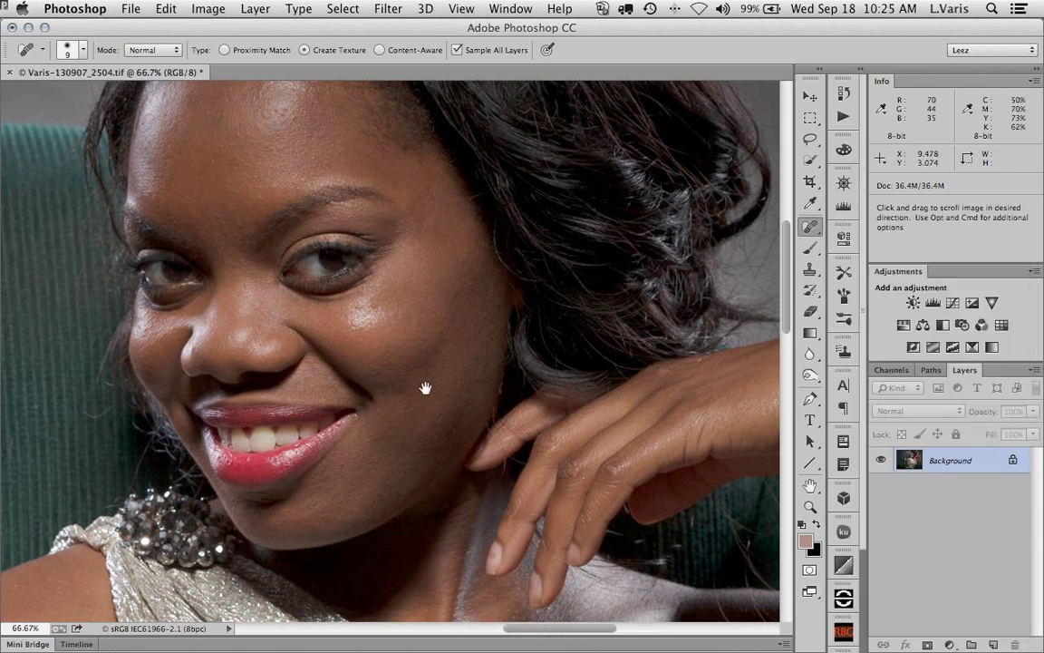
# Duplicate the Background layer and invert the colours of the copy
pyautogui.moveTo(425, 388); pyautogui.dragTo(460, 420)
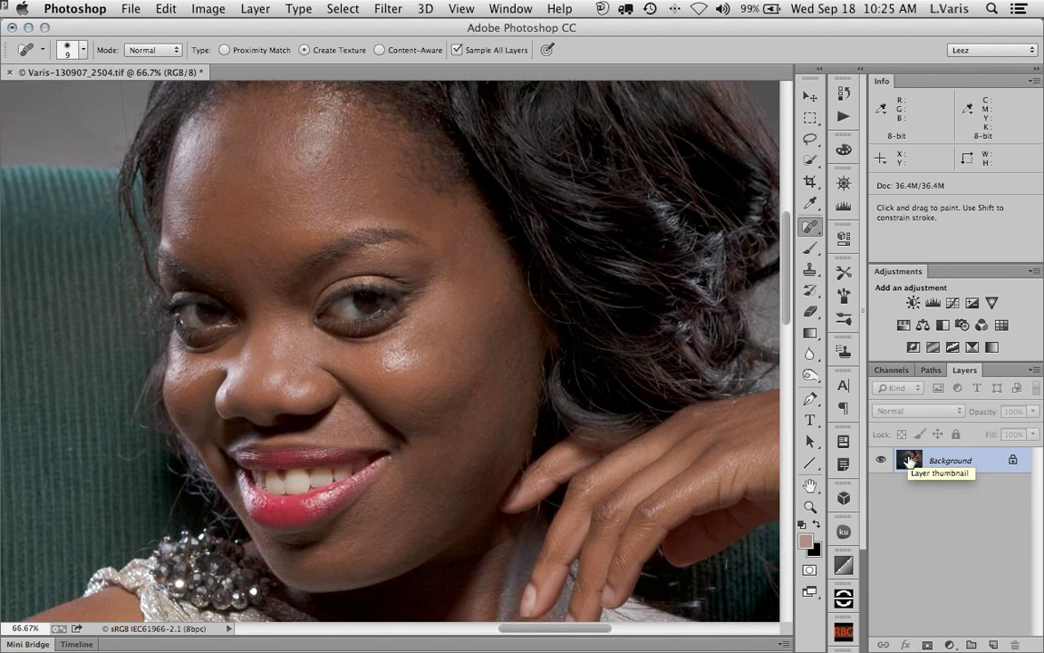
pyautogui.moveTo(910, 461); pyautogui.dragTo(994, 644)
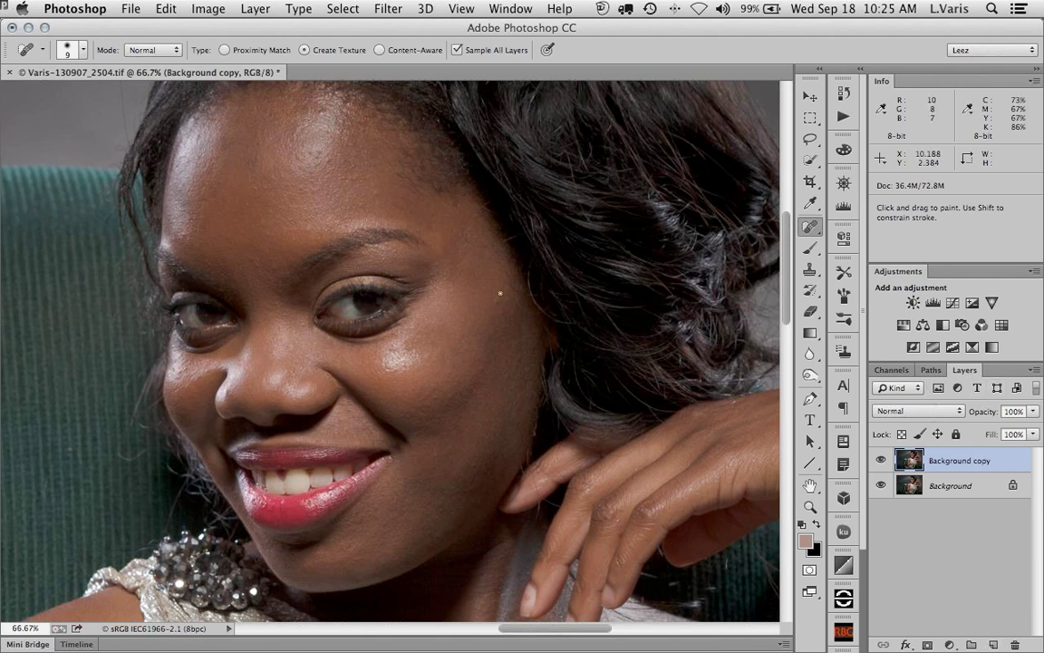
pyautogui.click(206, 9)
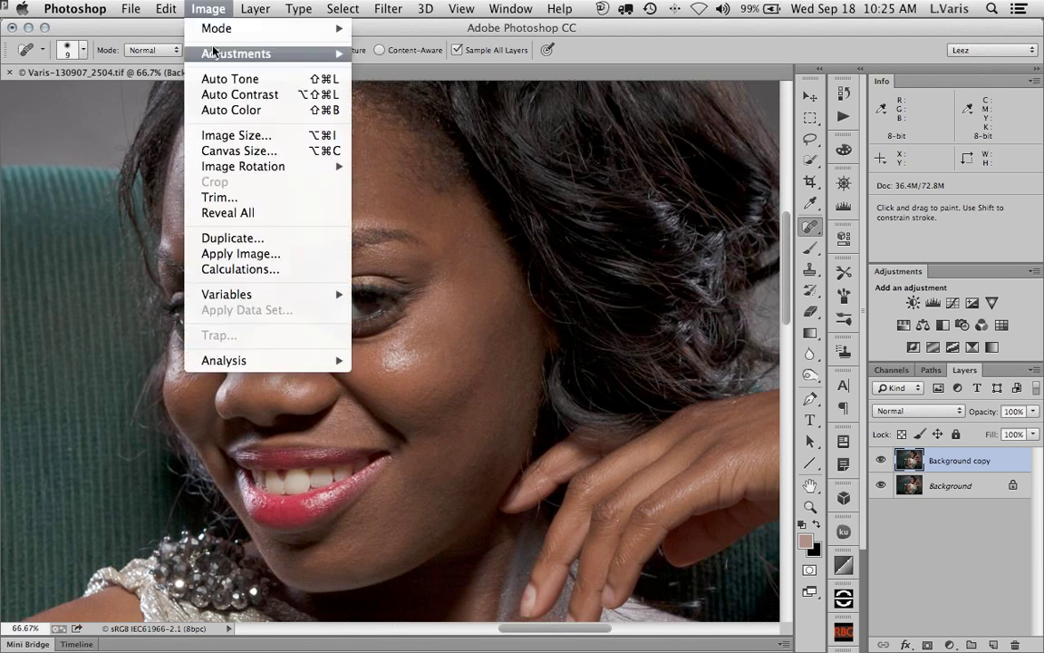
pyautogui.moveTo(238, 54)
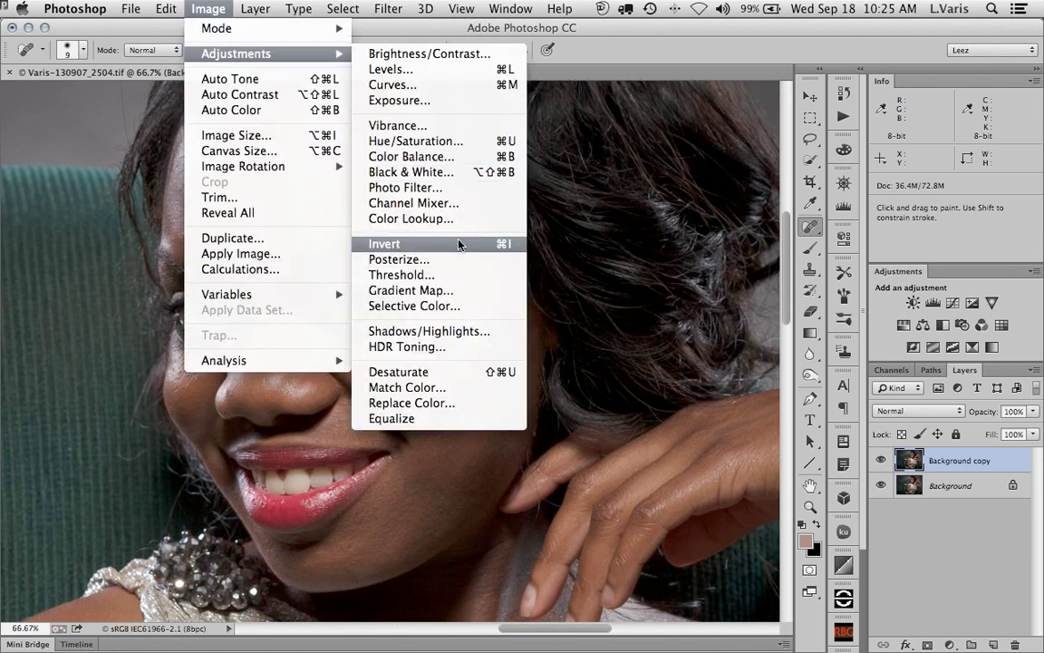
pyautogui.click(460, 245)
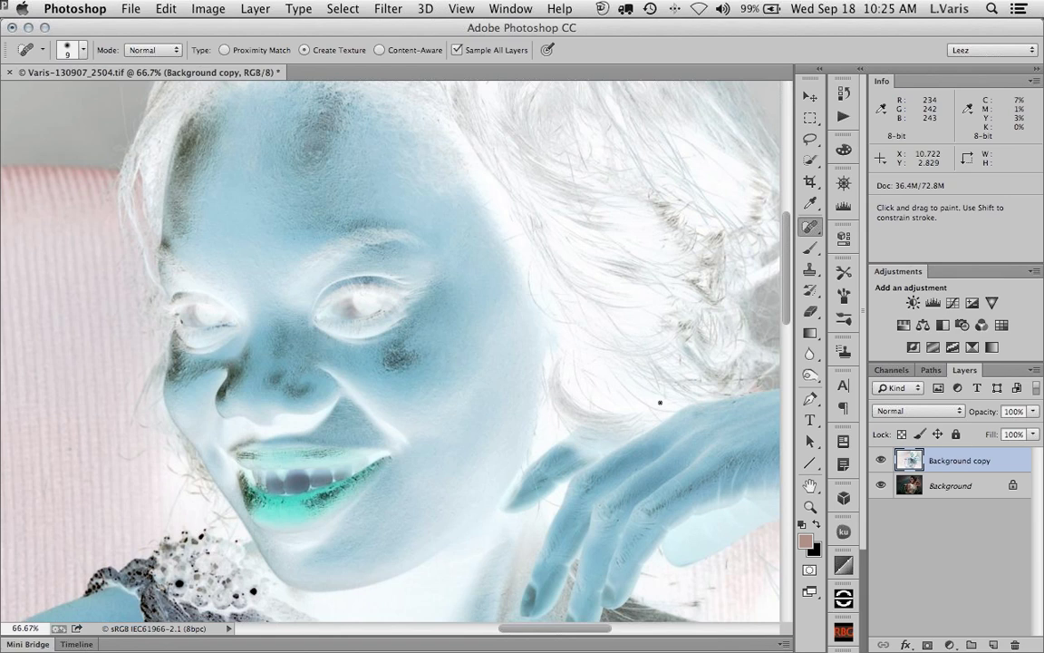
# Set the inverted copy's blend mode to Vivid Light and convert the layer to a Smart Object
pyautogui.click(946, 413)
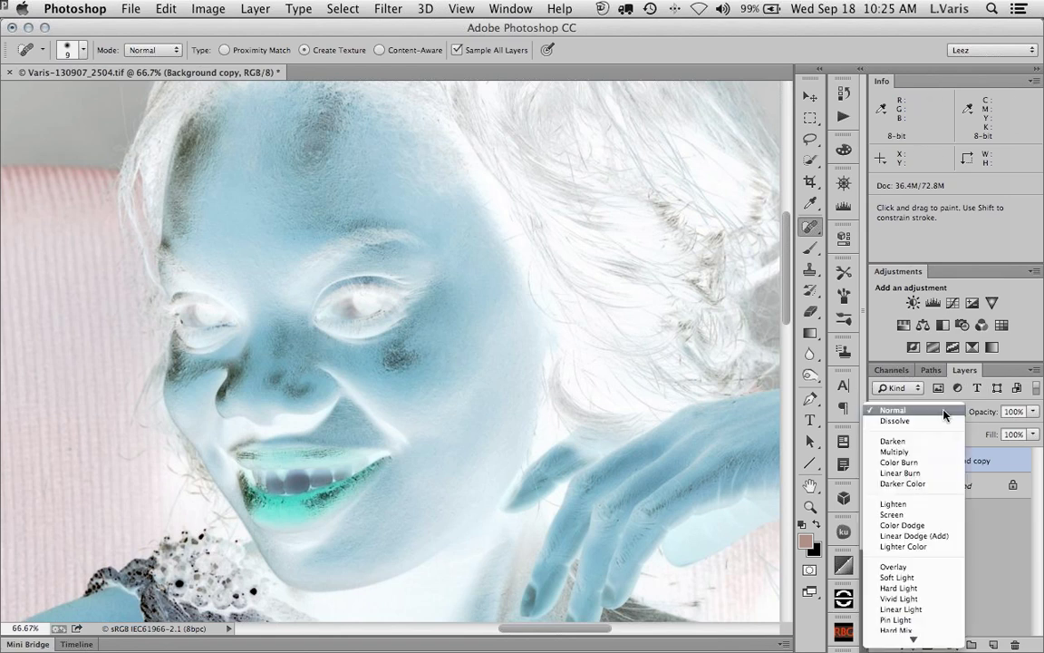
pyautogui.click(943, 600)
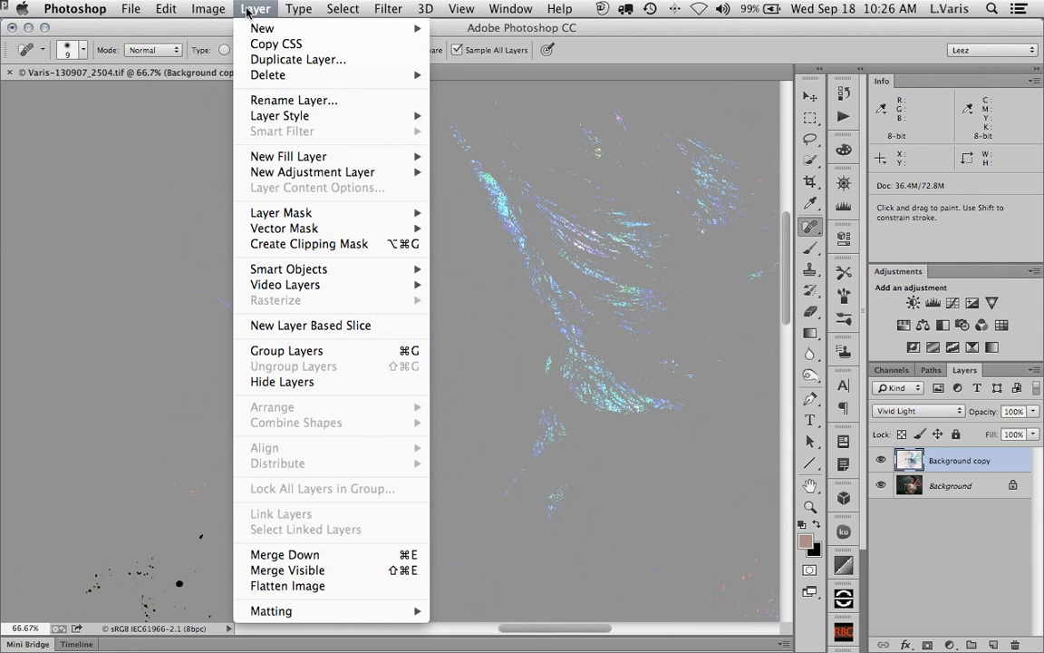
pyautogui.moveTo(272, 270)
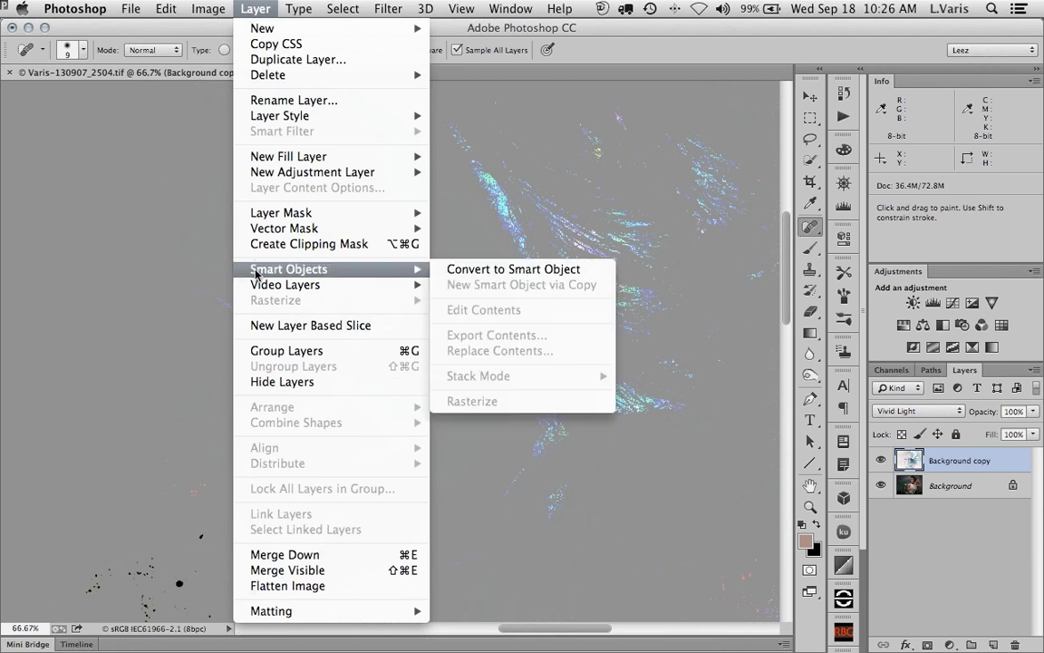
pyautogui.click(590, 271)
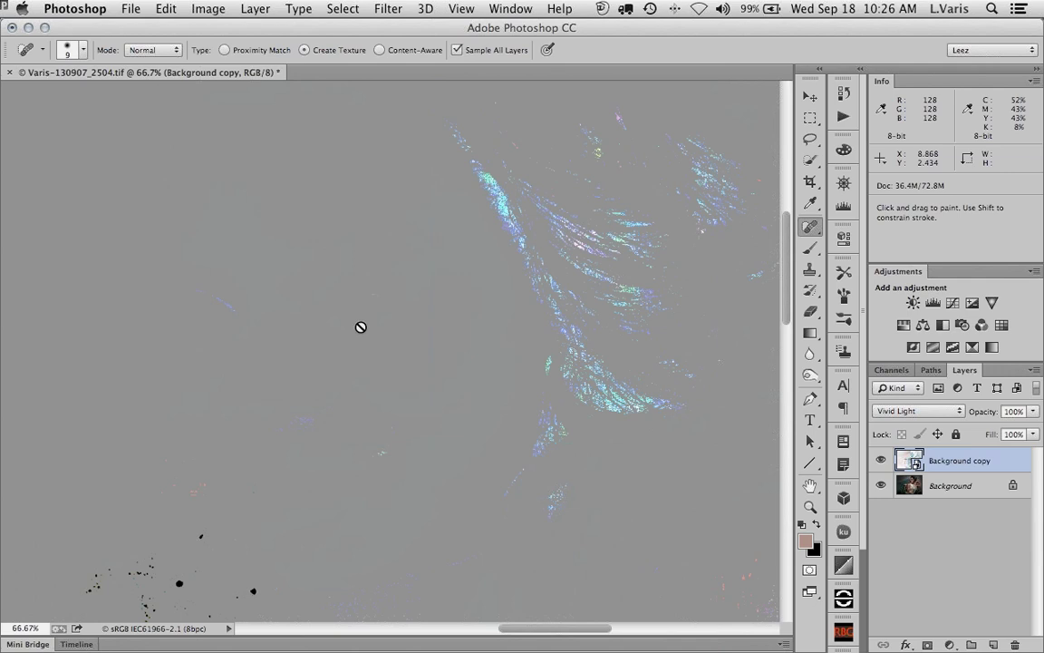
# Apply a High Pass filter with a 12.0 pixel radius to the inverted Background copy Smart Object
pyautogui.click(387, 10)
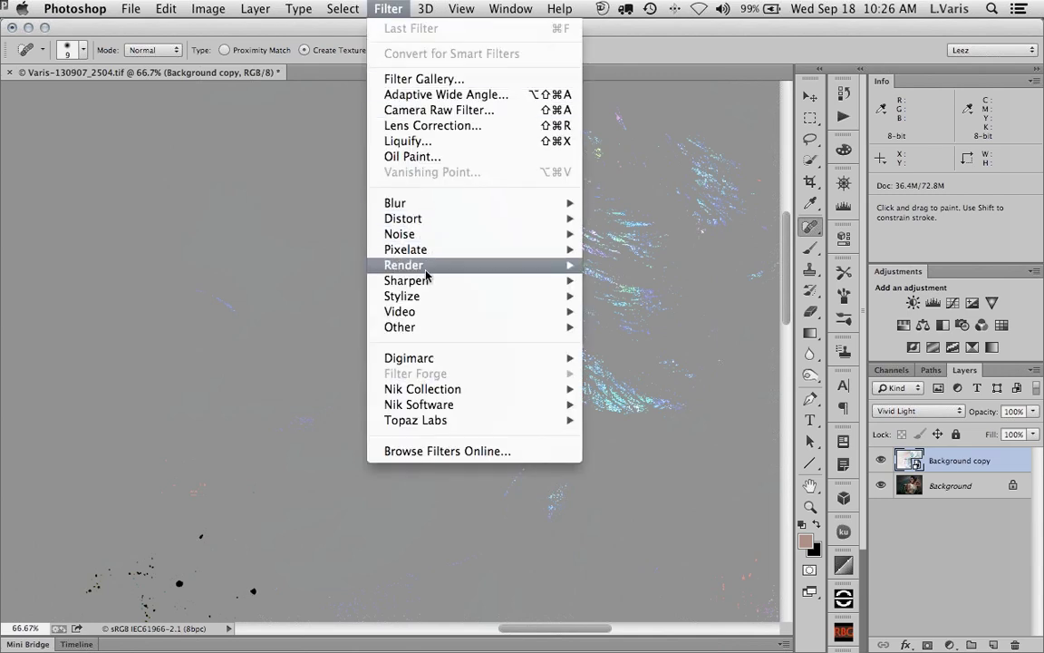
pyautogui.moveTo(384, 327)
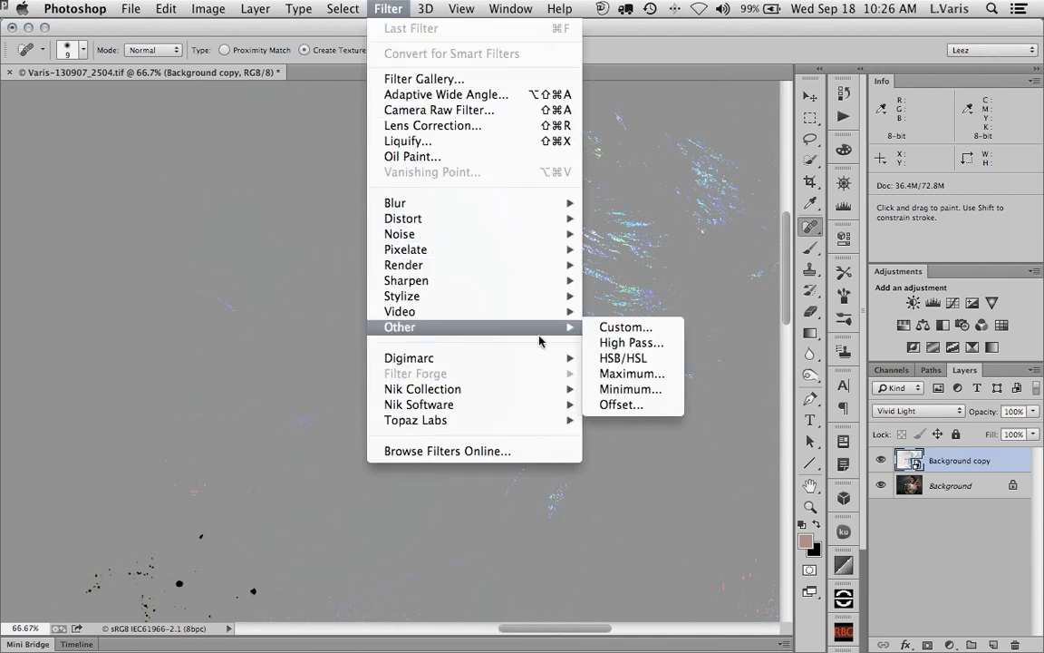
pyautogui.click(666, 344)
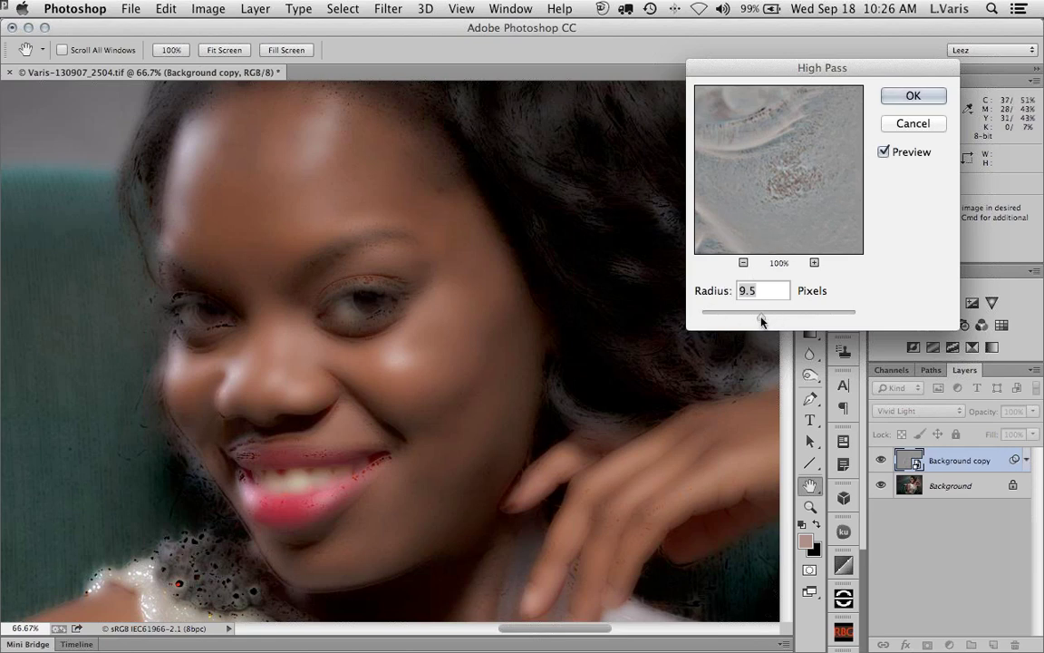
pyautogui.moveTo(762, 320); pyautogui.dragTo(774, 319)
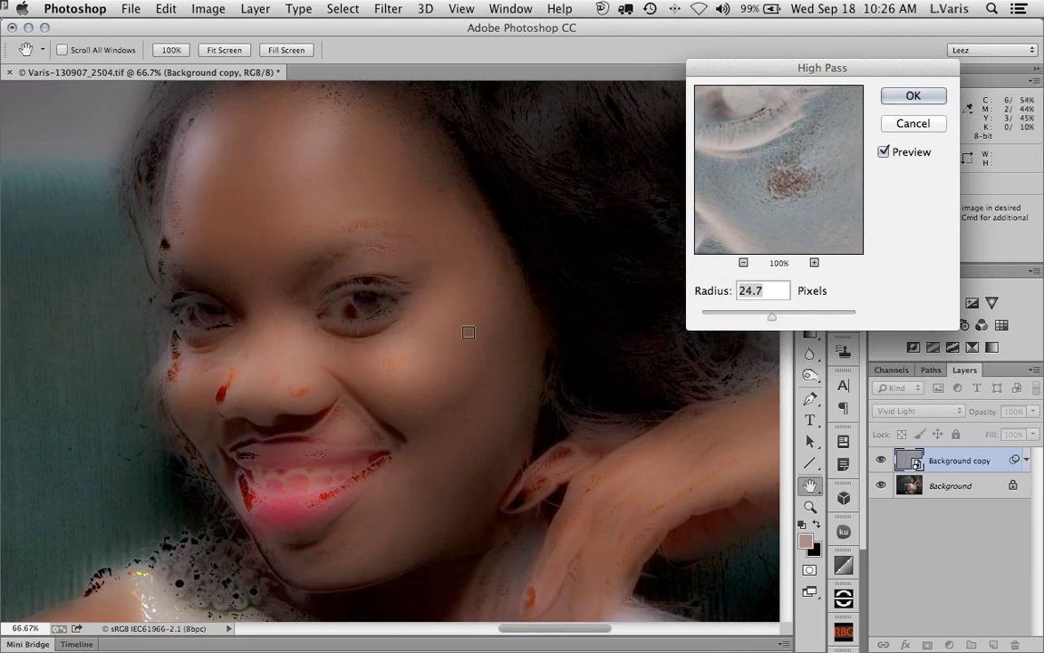
pyautogui.moveTo(772, 320); pyautogui.dragTo(768, 320)
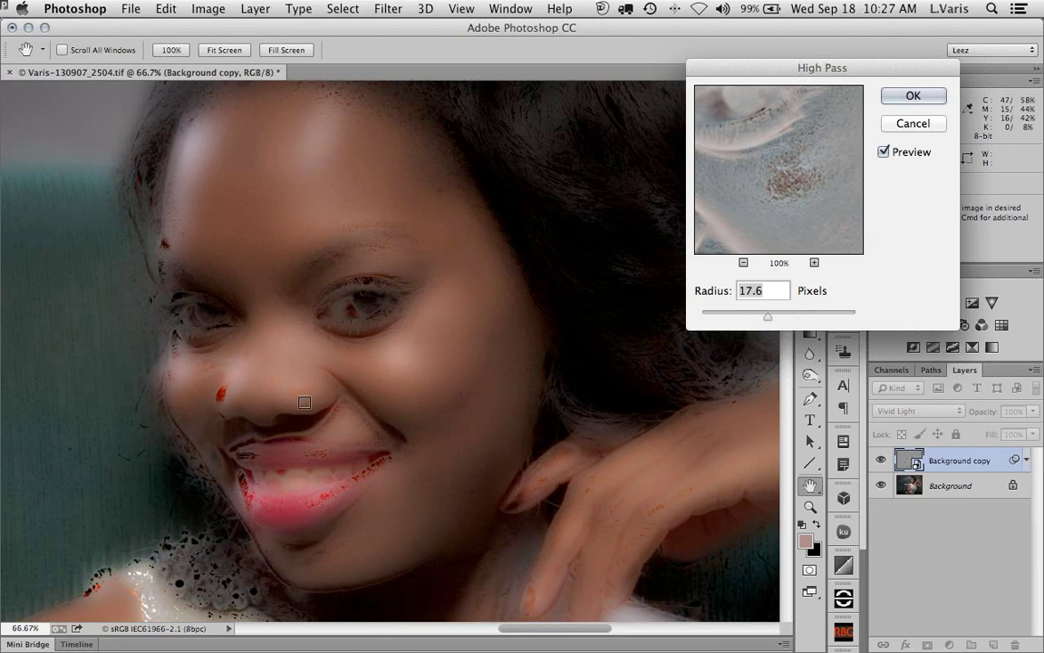
pyautogui.moveTo(770, 319); pyautogui.dragTo(783, 316)
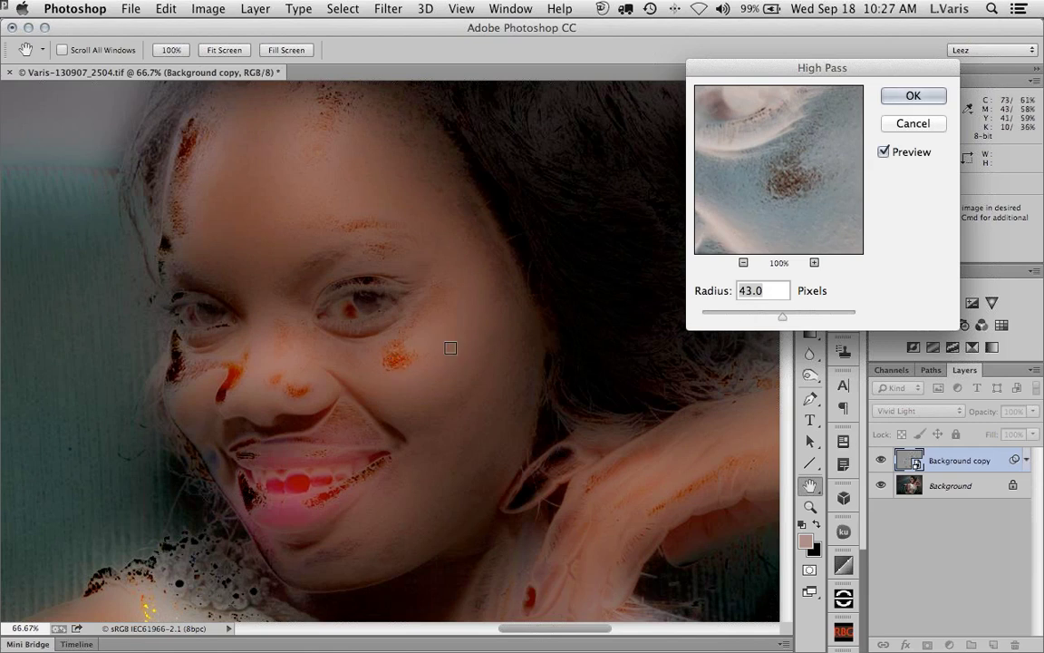
pyautogui.moveTo(776, 320); pyautogui.dragTo(770, 320)
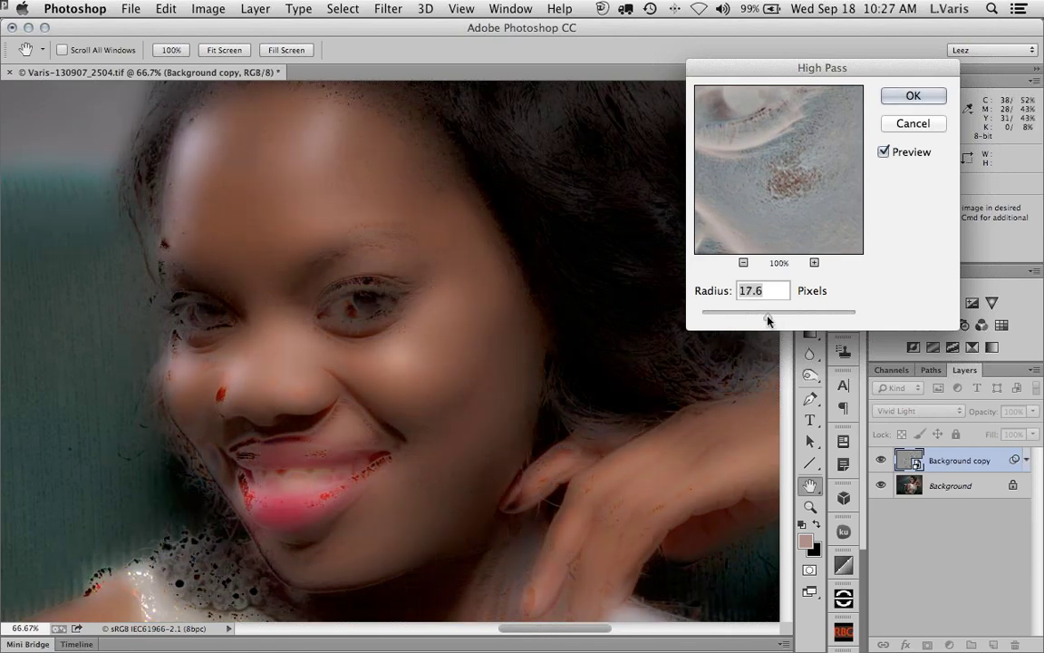
pyautogui.moveTo(766, 320); pyautogui.dragTo(763, 319)
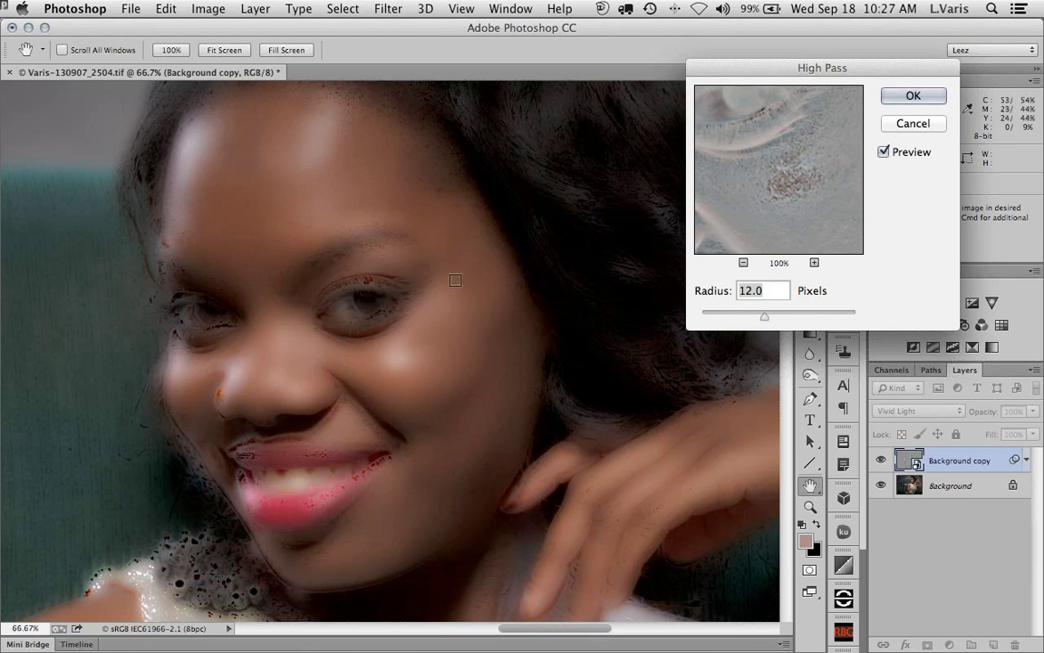
pyautogui.click(911, 96)
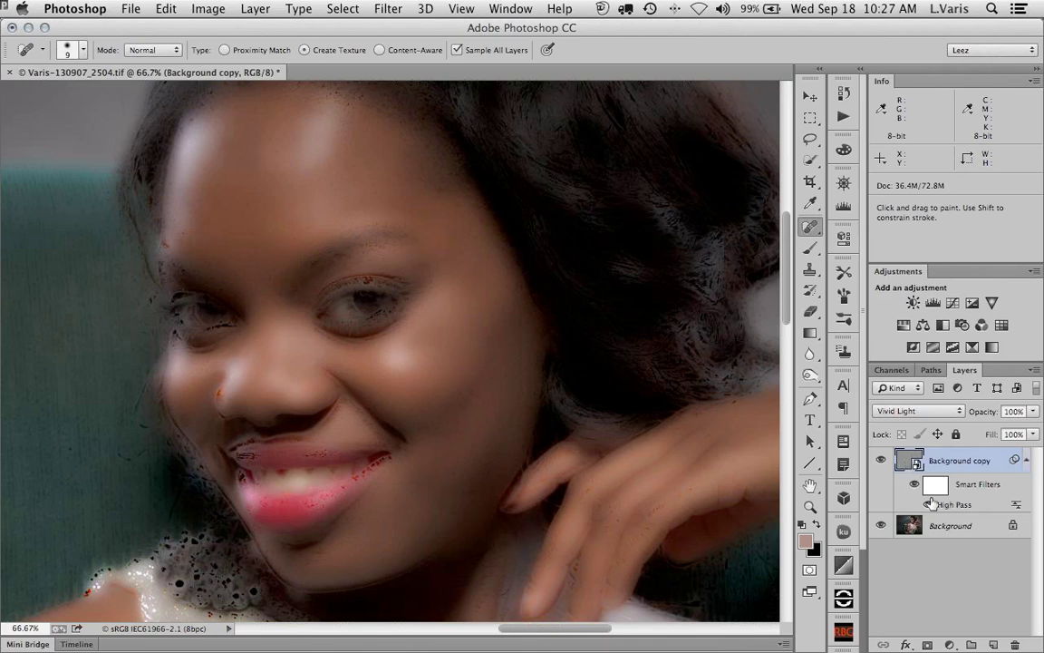
# Add a Gaussian Blur smart filter of 3.5 pixels to the Background copy, and compare the face with the layer hidden and shown
pyautogui.click(387, 8)
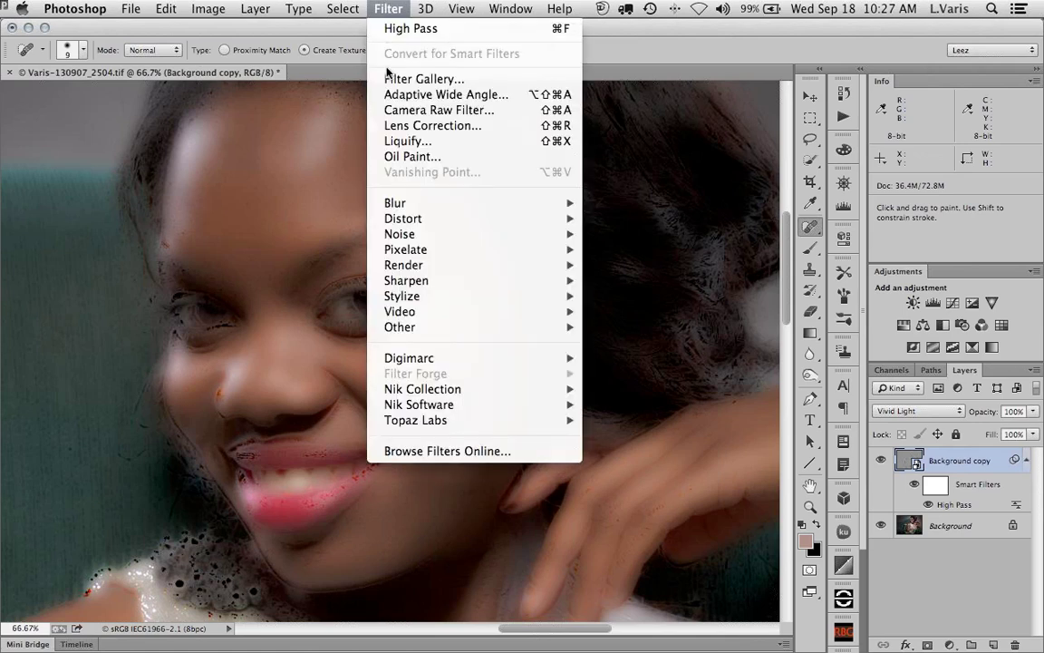
pyautogui.moveTo(430, 201)
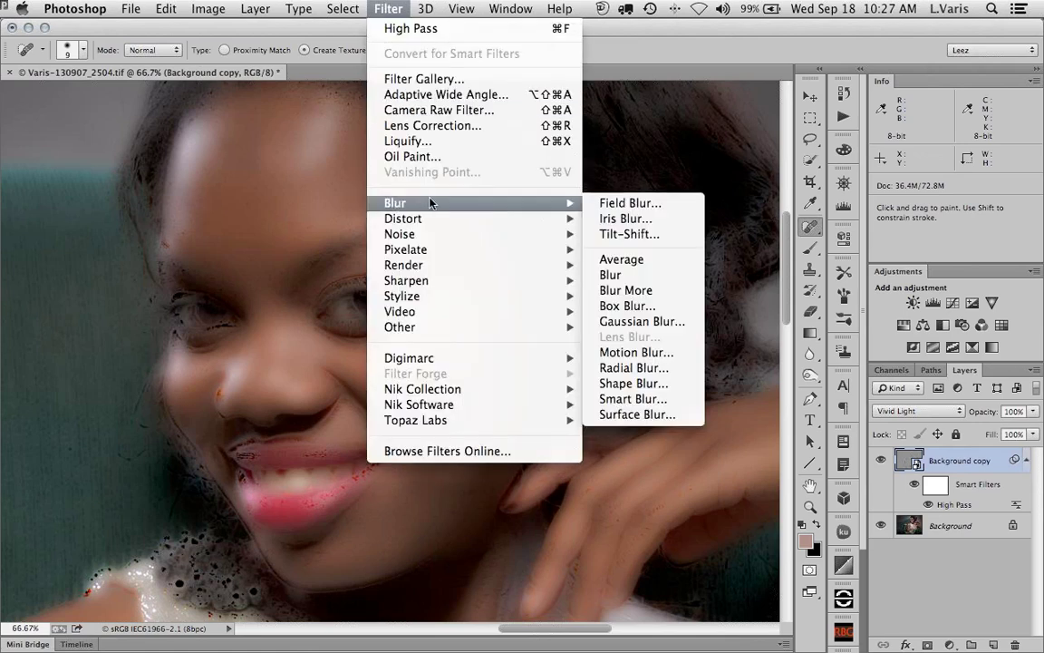
pyautogui.click(664, 322)
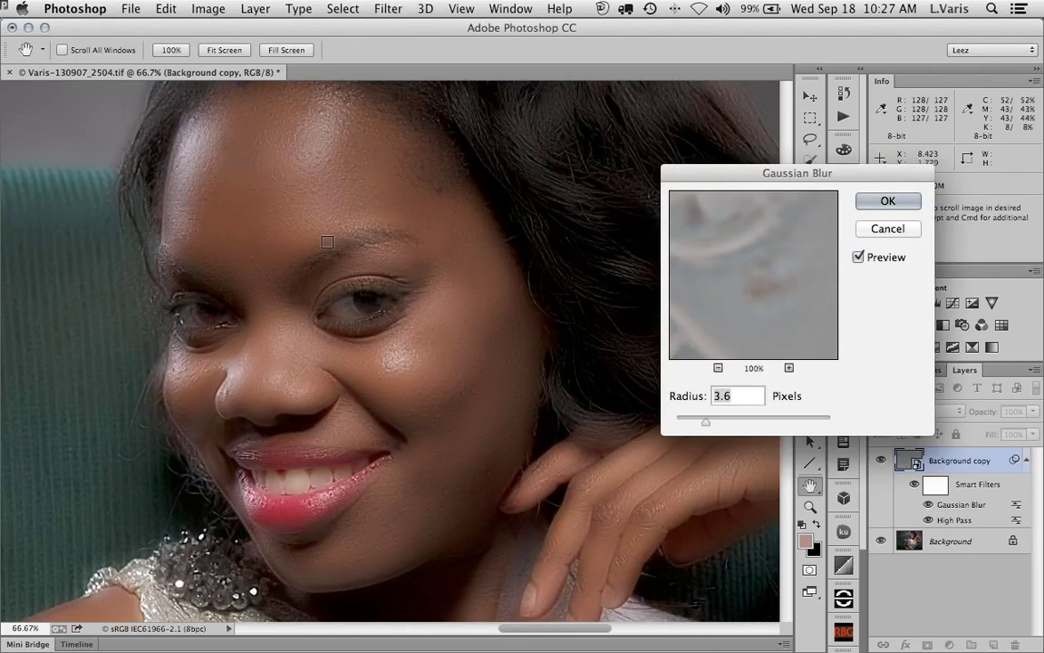
pyautogui.moveTo(706, 424); pyautogui.dragTo(711, 426)
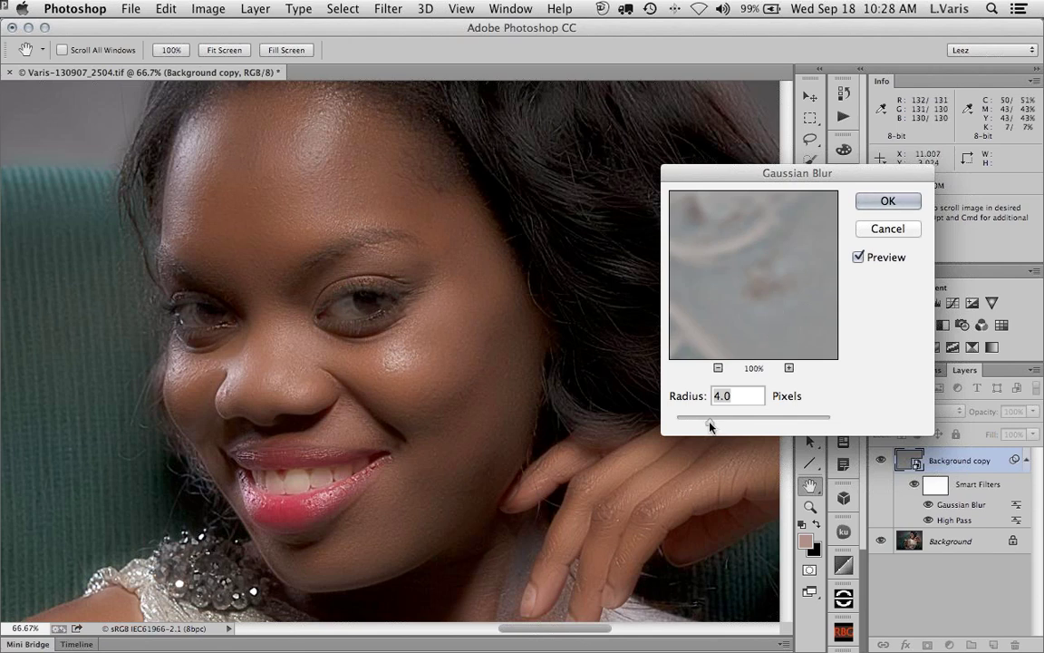
pyautogui.moveTo(711, 427); pyautogui.dragTo(699, 427)
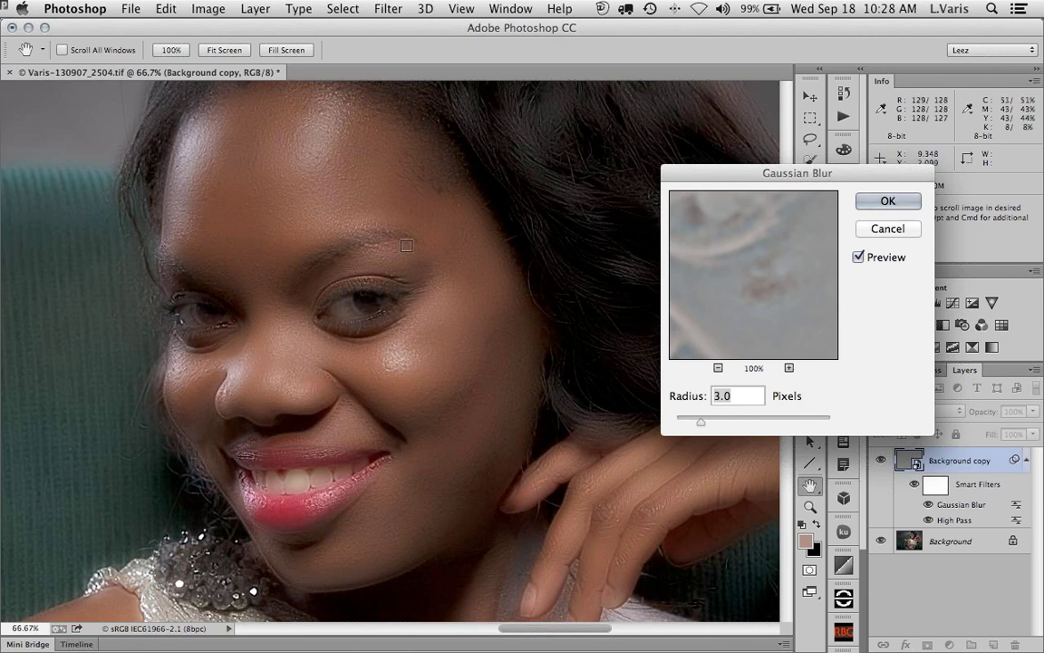
pyautogui.moveTo(706, 424)
pyautogui.mouseDown()
pyautogui.moveTo(687, 427)
pyautogui.moveTo(706, 429)
pyautogui.mouseUp()
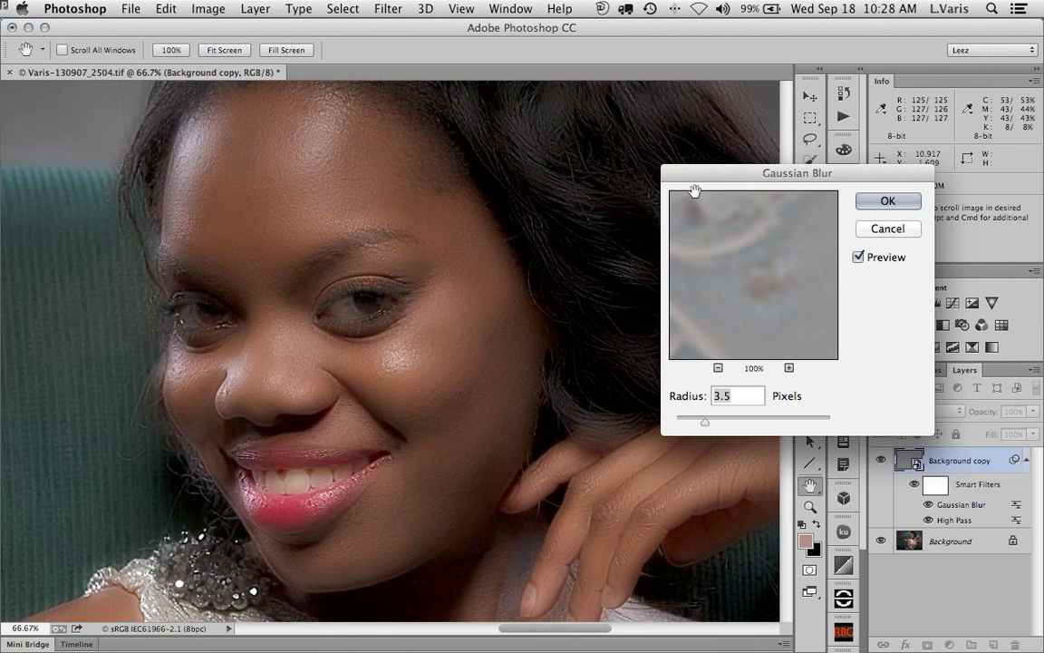
pyautogui.click(875, 202)
pyautogui.press('j')
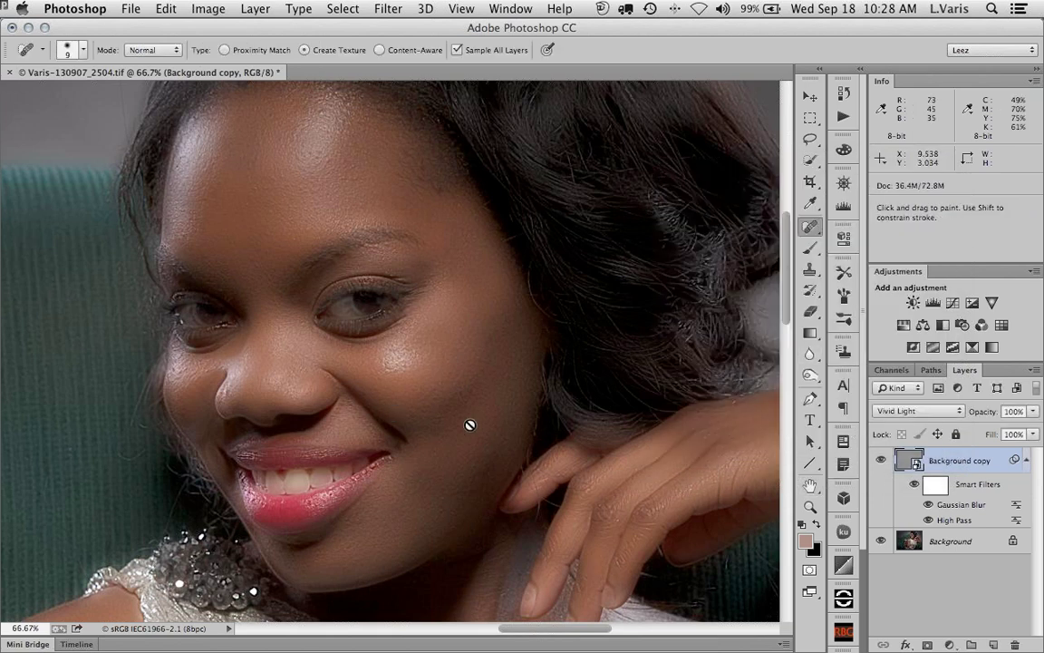
pyautogui.click(879, 462)
pyautogui.click(880, 461)
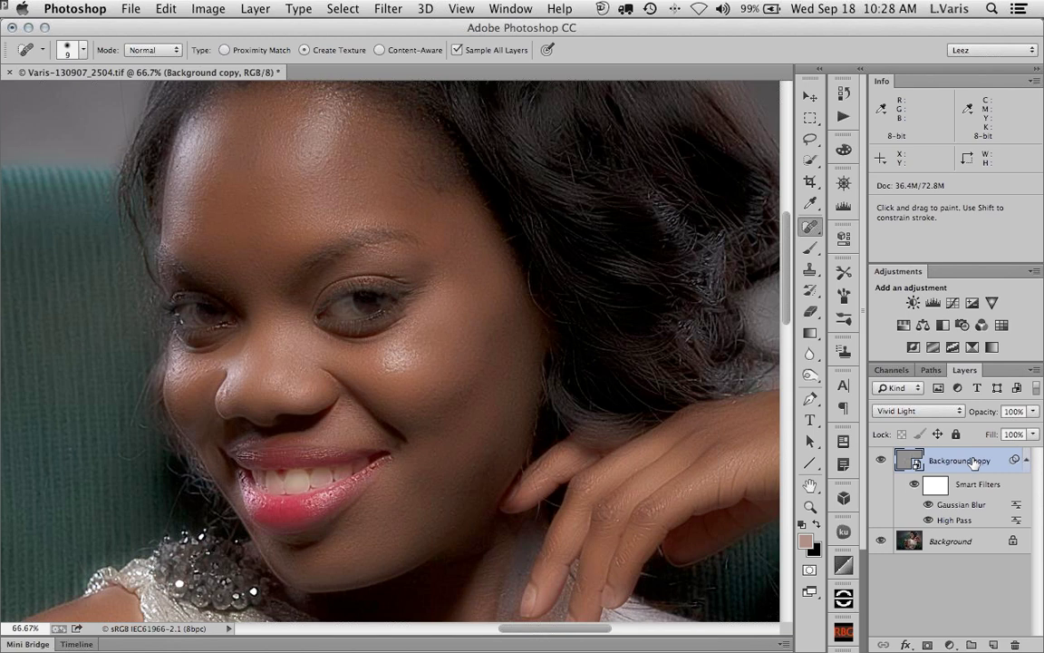
# Add a black layer mask to the Background copy and ready the Brush tool with white as the foreground colour
pyautogui.keyDown('alt'); pyautogui.click(927, 645); pyautogui.keyUp('alt')
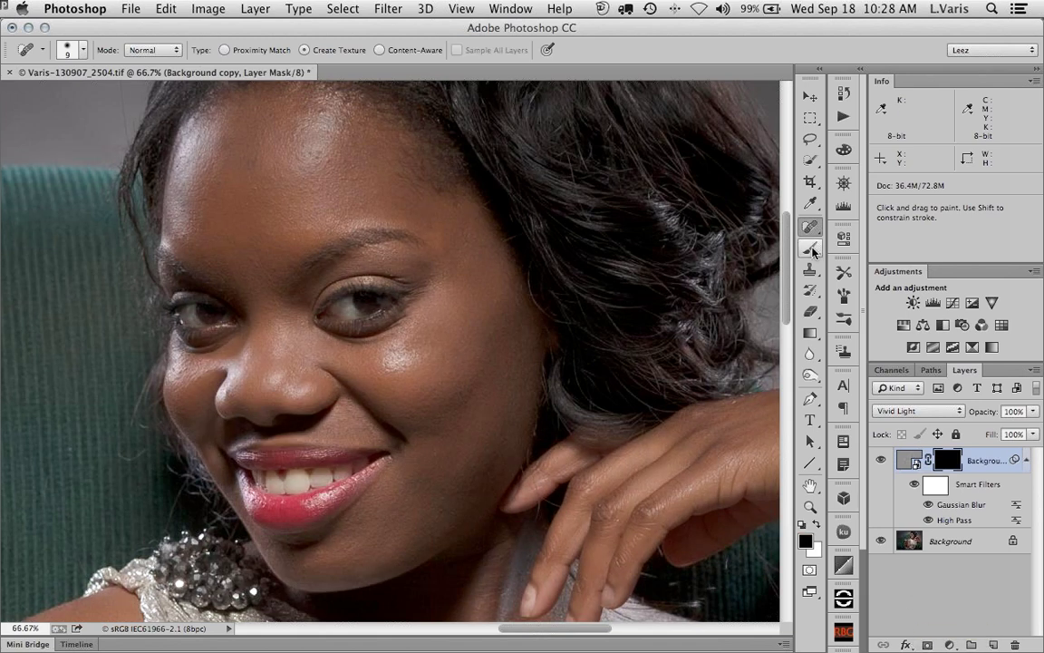
pyautogui.click(817, 524)
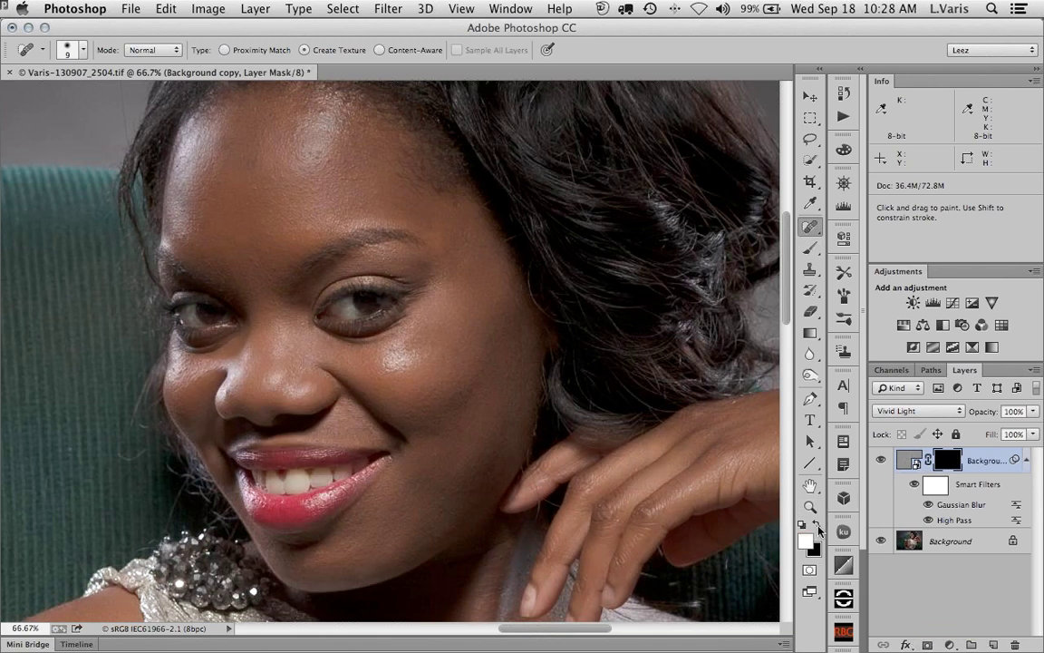
pyautogui.click(811, 249)
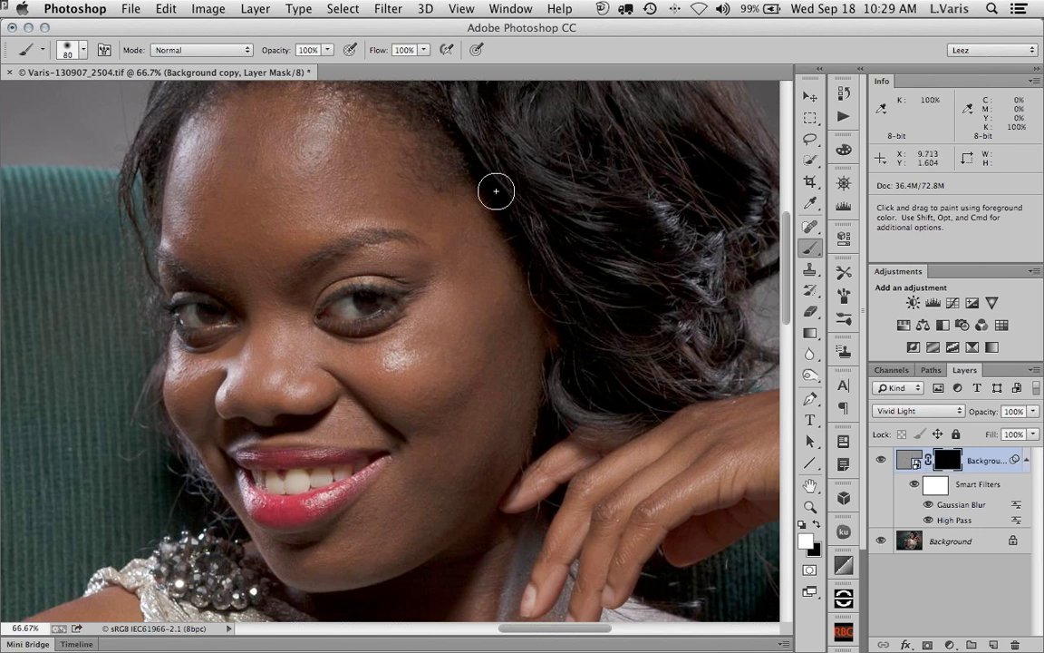
# Paint white on the mask with the 80 px brush over the skin of the forehead, cheeks, chin and nose
pyautogui.moveTo(354, 179)
pyautogui.mouseDown()
pyautogui.moveTo(292, 204)
pyautogui.moveTo(322, 131)
pyautogui.moveTo(281, 132)
pyautogui.moveTo(223, 172)
pyautogui.moveTo(219, 143)
pyautogui.moveTo(198, 222)
pyautogui.moveTo(261, 243)
pyautogui.moveTo(261, 288)
pyautogui.moveTo(276, 260)
pyautogui.moveTo(394, 204)
pyautogui.moveTo(293, 143)
pyautogui.moveTo(425, 219)
pyautogui.moveTo(463, 272)
pyautogui.moveTo(421, 335)
pyautogui.moveTo(364, 368)
pyautogui.moveTo(436, 392)
pyautogui.moveTo(420, 427)
pyautogui.moveTo(413, 400)
pyautogui.moveTo(474, 373)
pyautogui.moveTo(475, 301)
pyautogui.moveTo(490, 291)
pyautogui.moveTo(505, 387)
pyautogui.moveTo(486, 421)
pyautogui.moveTo(506, 288)
pyautogui.moveTo(497, 436)
pyautogui.moveTo(462, 494)
pyautogui.moveTo(485, 458)
pyautogui.moveTo(421, 535)
pyautogui.moveTo(331, 559)
pyautogui.moveTo(427, 472)
pyautogui.moveTo(358, 539)
pyautogui.moveTo(315, 562)
pyautogui.moveTo(290, 559)
pyautogui.moveTo(329, 554)
pyautogui.mouseUp()
pyautogui.moveTo(244, 390)
pyautogui.mouseDown()
pyautogui.moveTo(281, 370)
pyautogui.moveTo(286, 352)
pyautogui.moveTo(263, 289)
pyautogui.moveTo(272, 318)
pyautogui.moveTo(226, 403)
pyautogui.moveTo(230, 372)
pyautogui.moveTo(196, 379)
pyautogui.mouseUp()
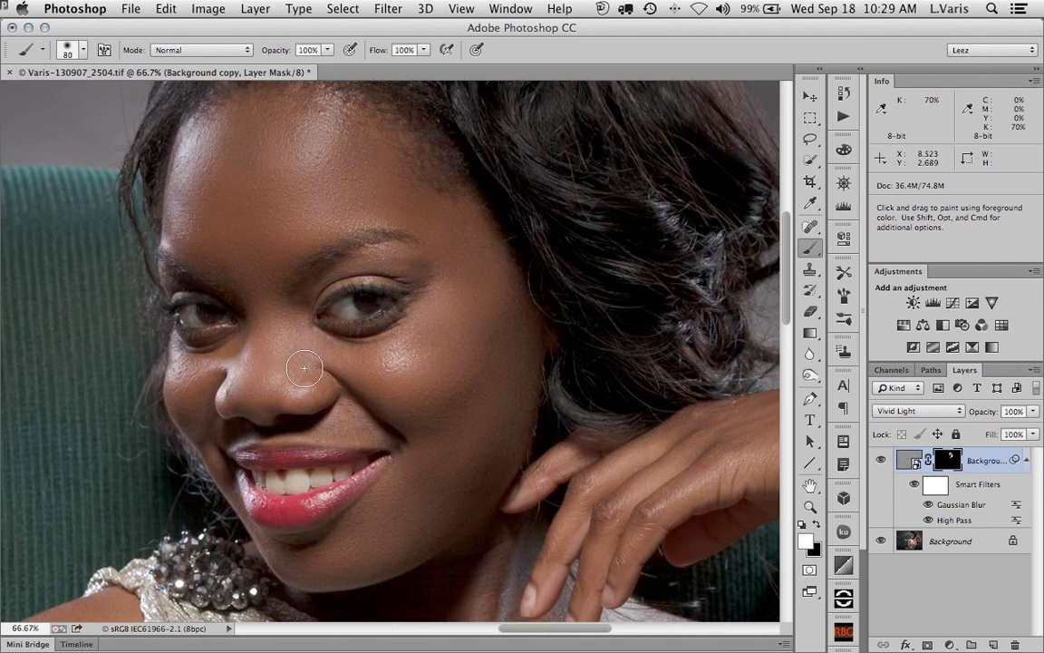
pyautogui.moveTo(285, 384)
pyautogui.mouseDown()
pyautogui.moveTo(308, 390)
pyautogui.moveTo(344, 367)
pyautogui.mouseUp()
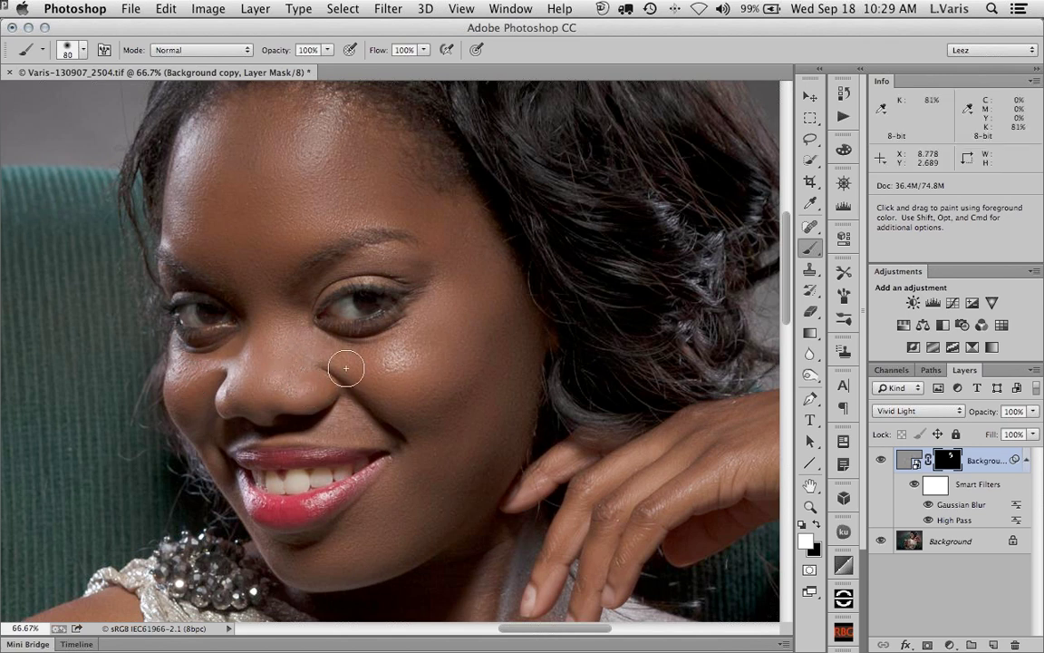
# Paint white on the mask over the upper chest, the shoulder and the upper arm of the raised arm
pyautogui.press('space')
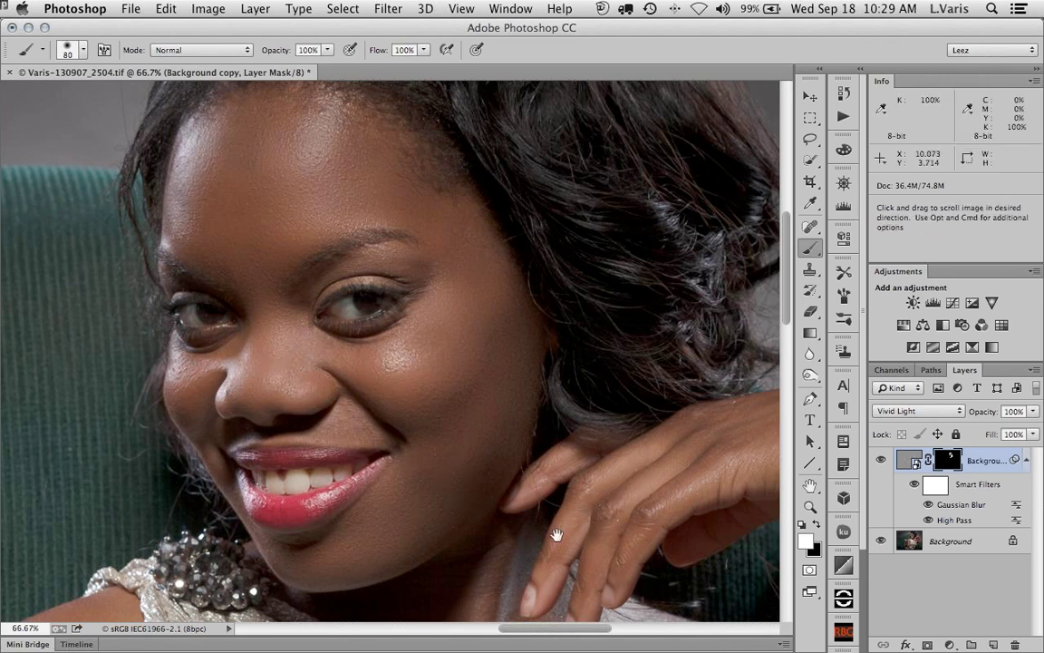
pyautogui.moveTo(556, 532); pyautogui.dragTo(561, 222)
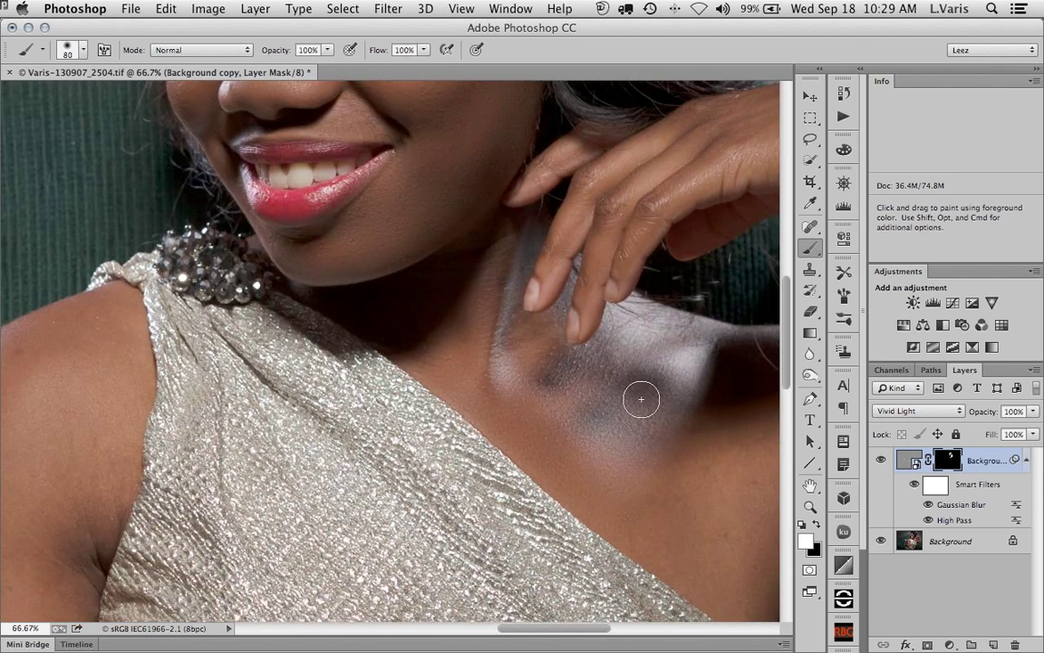
pyautogui.press('space')
pyautogui.moveTo(664, 433); pyautogui.dragTo(376, 296)
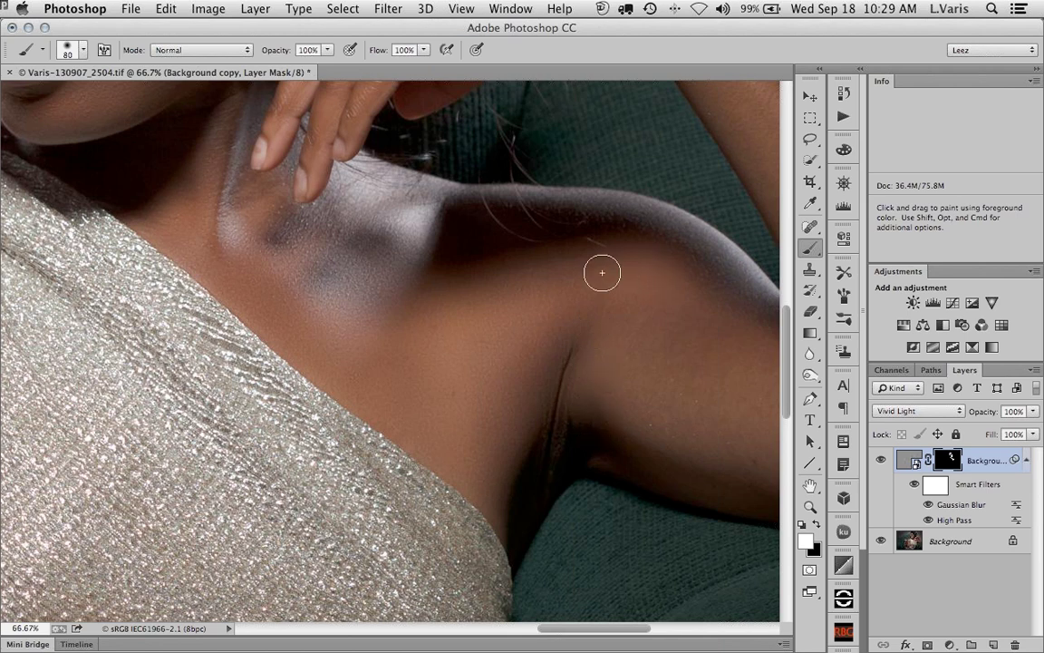
pyautogui.press('space')
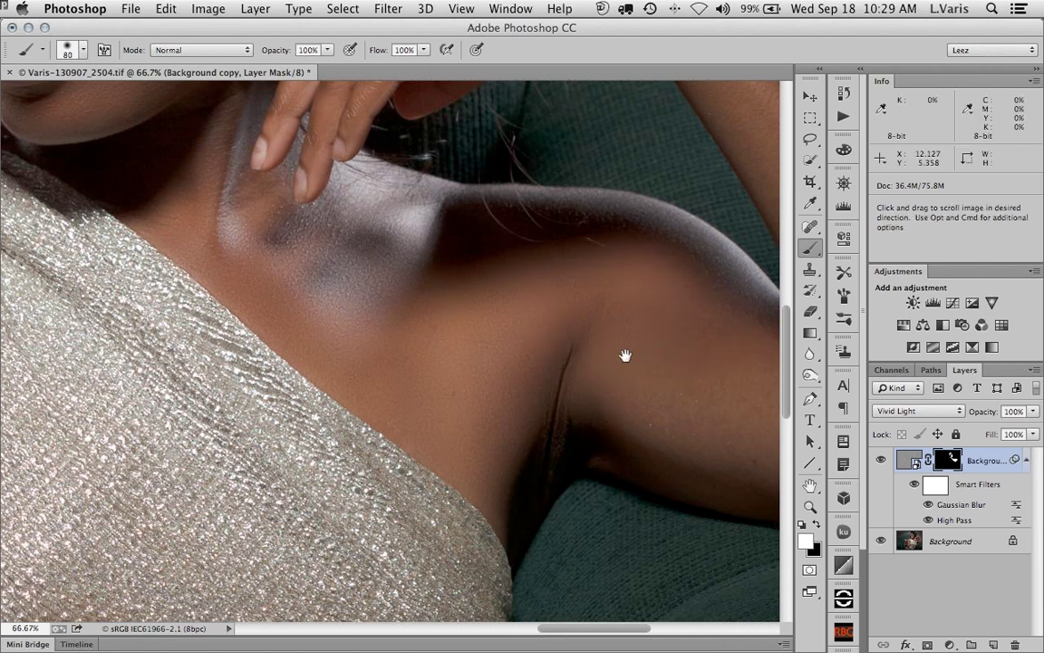
pyautogui.moveTo(627, 353)
pyautogui.mouseDown()
pyautogui.moveTo(554, 343)
pyautogui.moveTo(491, 364)
pyautogui.mouseUp()
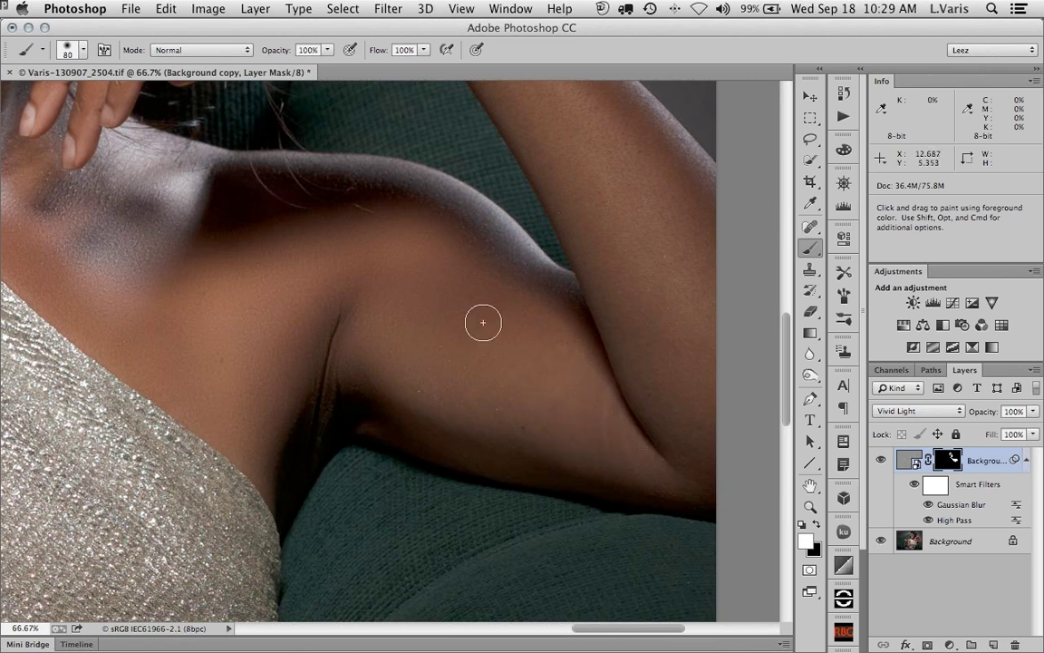
pyautogui.moveTo(425, 224)
pyautogui.mouseDown()
pyautogui.moveTo(481, 263)
pyautogui.moveTo(662, 472)
pyautogui.moveTo(485, 357)
pyautogui.moveTo(492, 368)
pyautogui.moveTo(417, 369)
pyautogui.moveTo(451, 397)
pyautogui.moveTo(410, 413)
pyautogui.moveTo(645, 473)
pyautogui.moveTo(638, 358)
pyautogui.moveTo(630, 353)
pyautogui.moveTo(639, 380)
pyautogui.moveTo(626, 344)
pyautogui.mouseUp()
# Enlarge the brush to 100 px and paint white on the mask over the raised forearm, wrist and hand
pyautogui.press('space')
pyautogui.moveTo(678, 393); pyautogui.dragTo(613, 521)
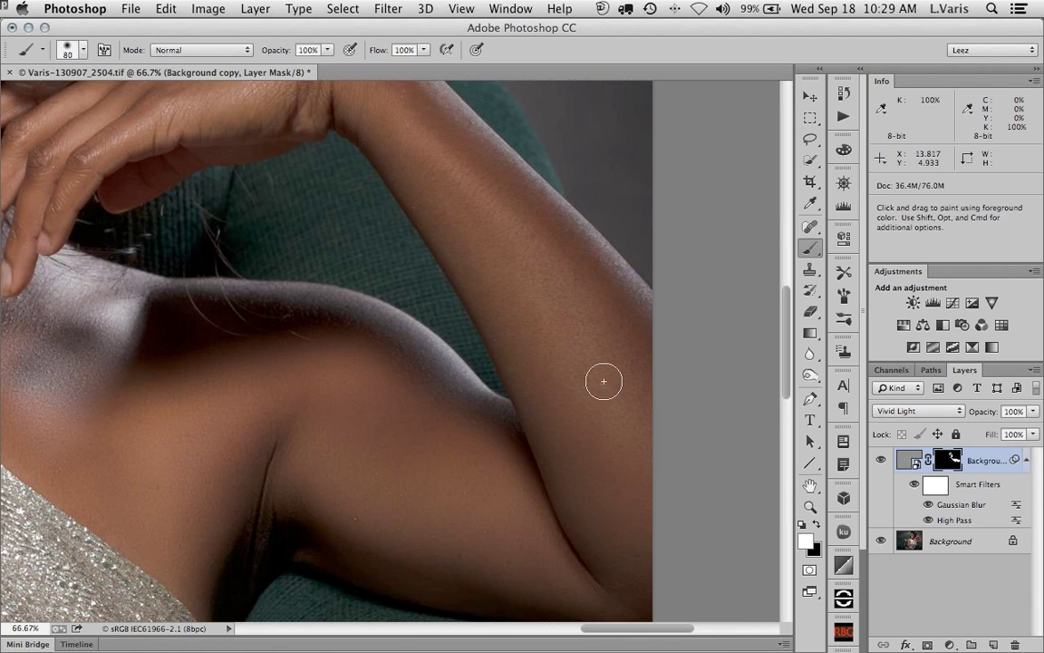
pyautogui.press(']')
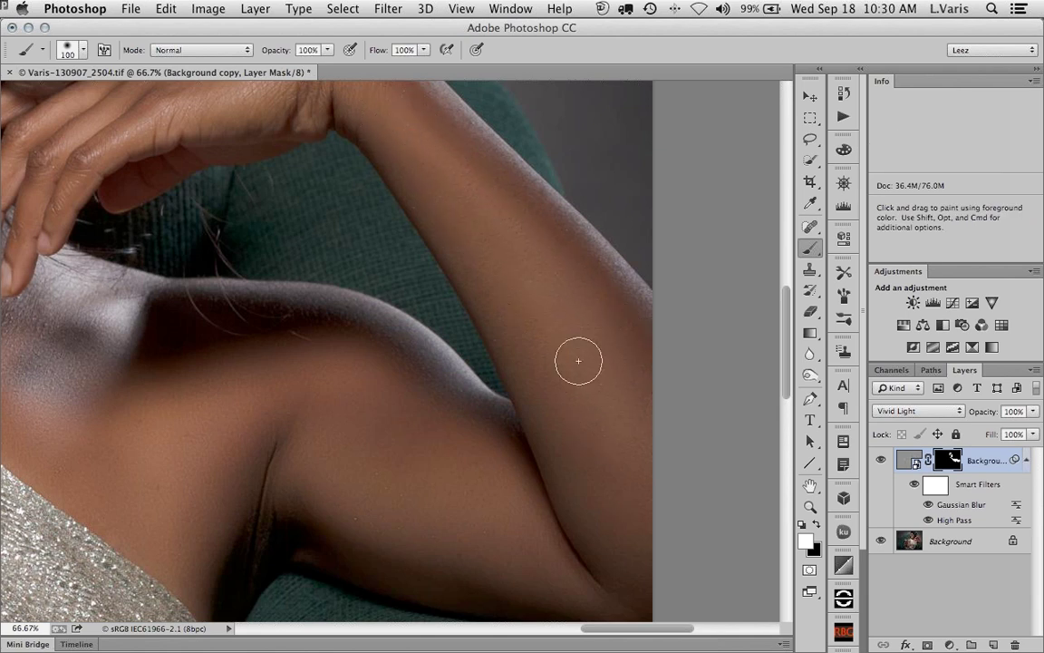
pyautogui.press('space')
pyautogui.moveTo(423, 148); pyautogui.dragTo(522, 293)
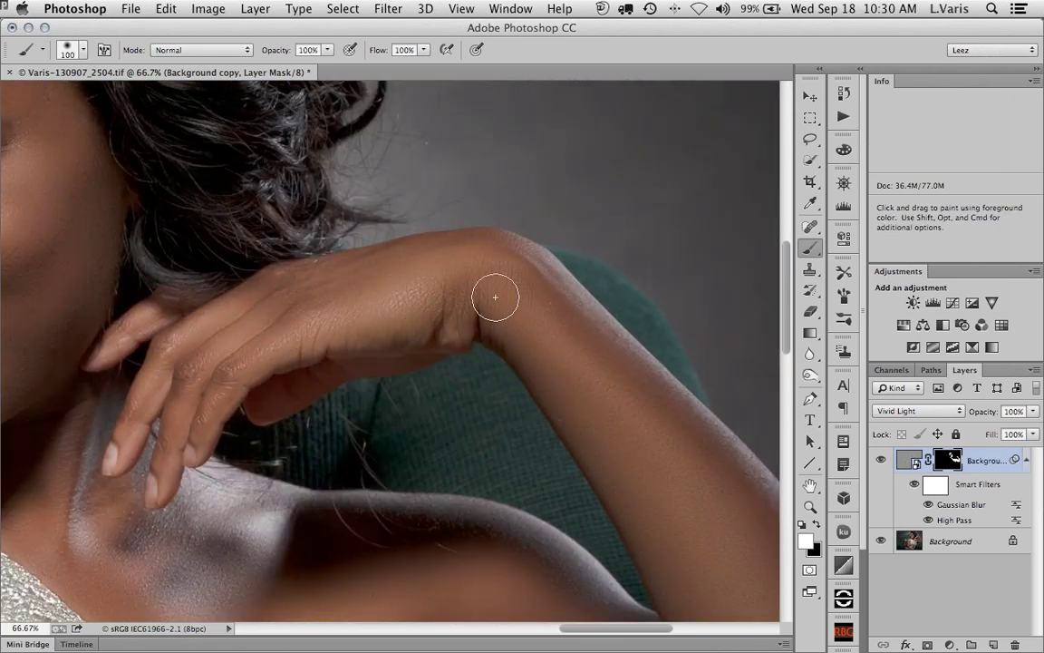
# Paint white on the mask over the shoulder, upper arm and forearm of the lowered arm holding the glass
pyautogui.press('space')
pyautogui.moveTo(712, 536); pyautogui.dragTo(775, 322)
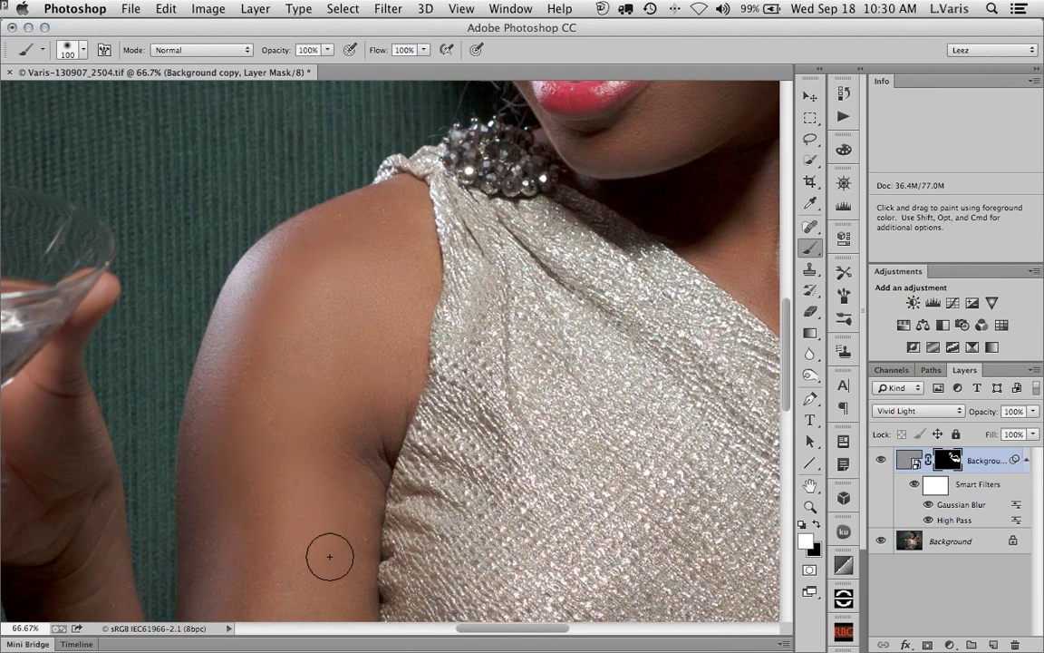
pyautogui.press('space')
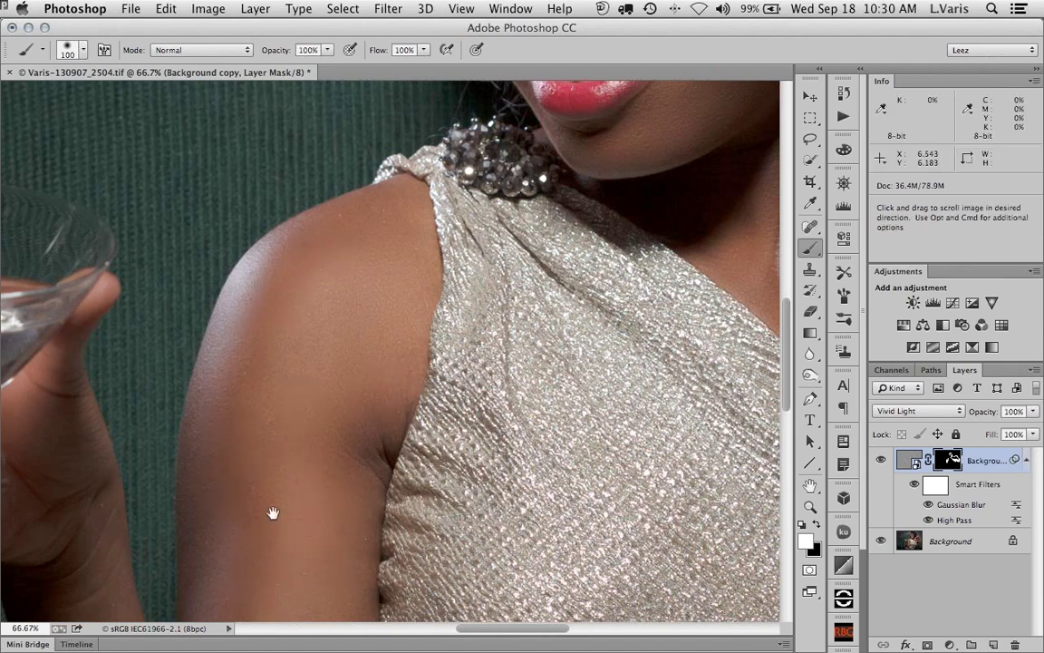
pyautogui.moveTo(277, 495); pyautogui.dragTo(332, 317)
pyautogui.press('space')
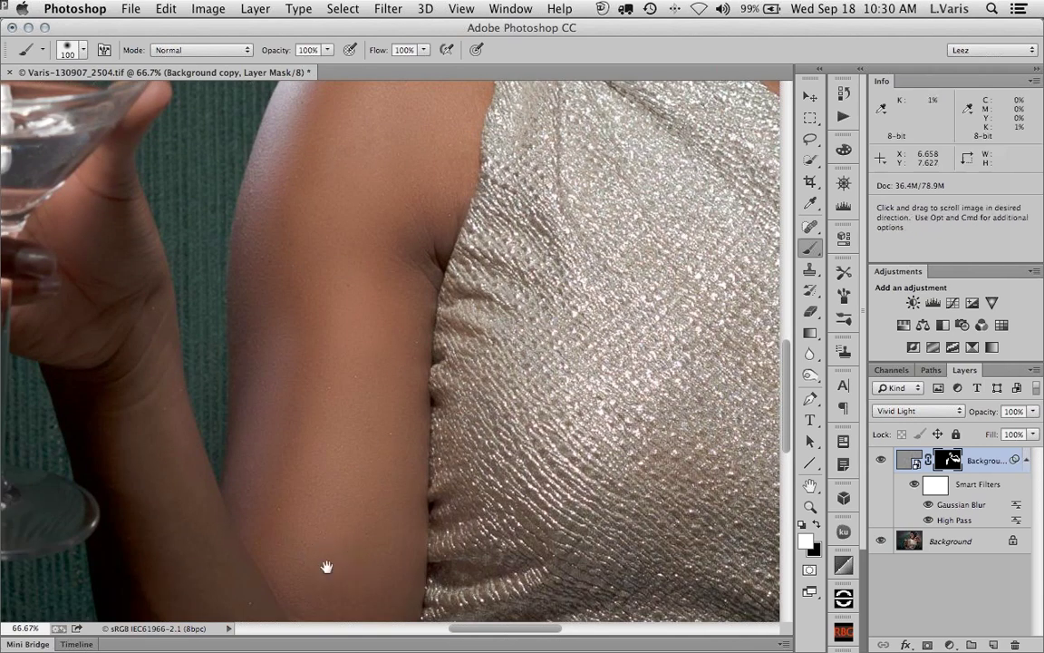
pyautogui.moveTo(337, 557); pyautogui.dragTo(350, 362)
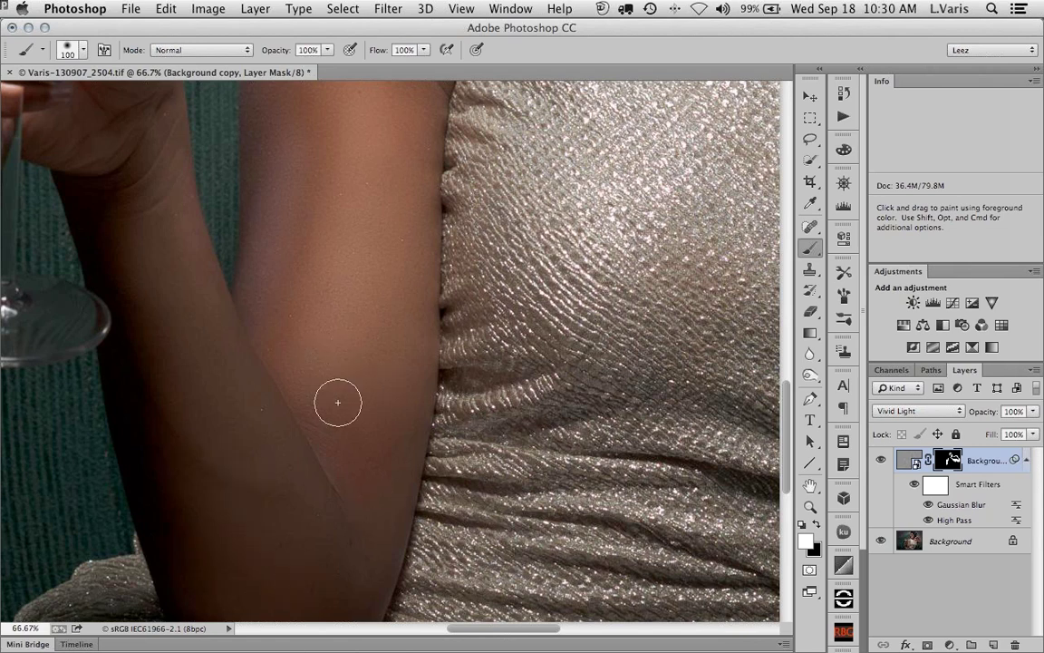
# Display the Background copy's mask alone, paint the unpainted gaps over the face white, and return to the image
pyautogui.press('space')
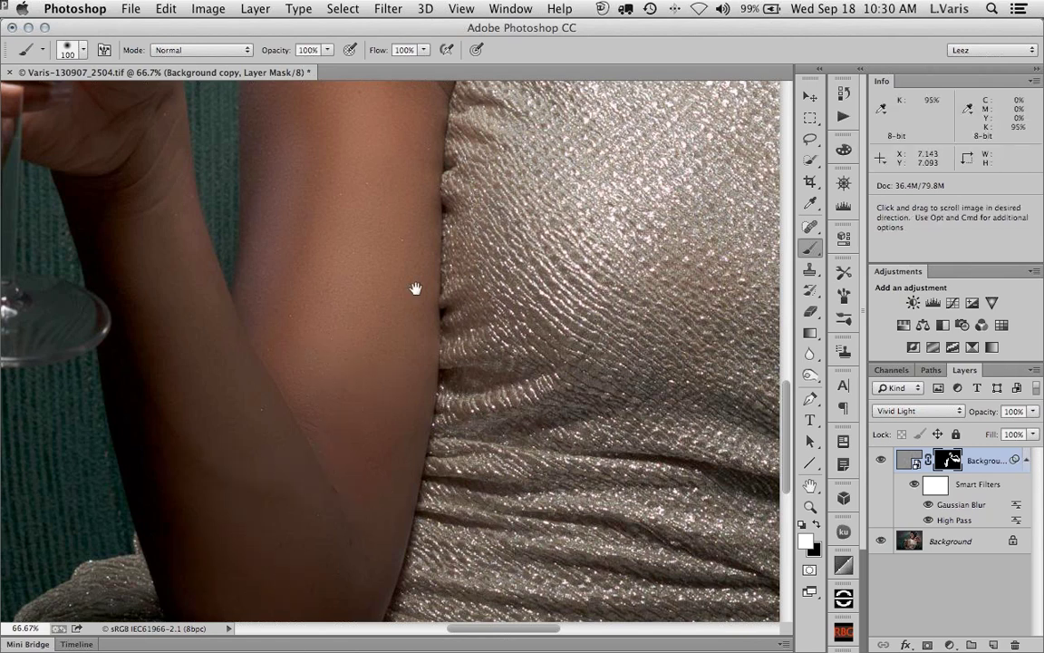
pyautogui.moveTo(351, 336); pyautogui.dragTo(296, 580)
pyautogui.press('space')
pyautogui.moveTo(607, 306)
pyautogui.mouseDown()
pyautogui.moveTo(482, 337)
pyautogui.moveTo(380, 504)
pyautogui.mouseUp()
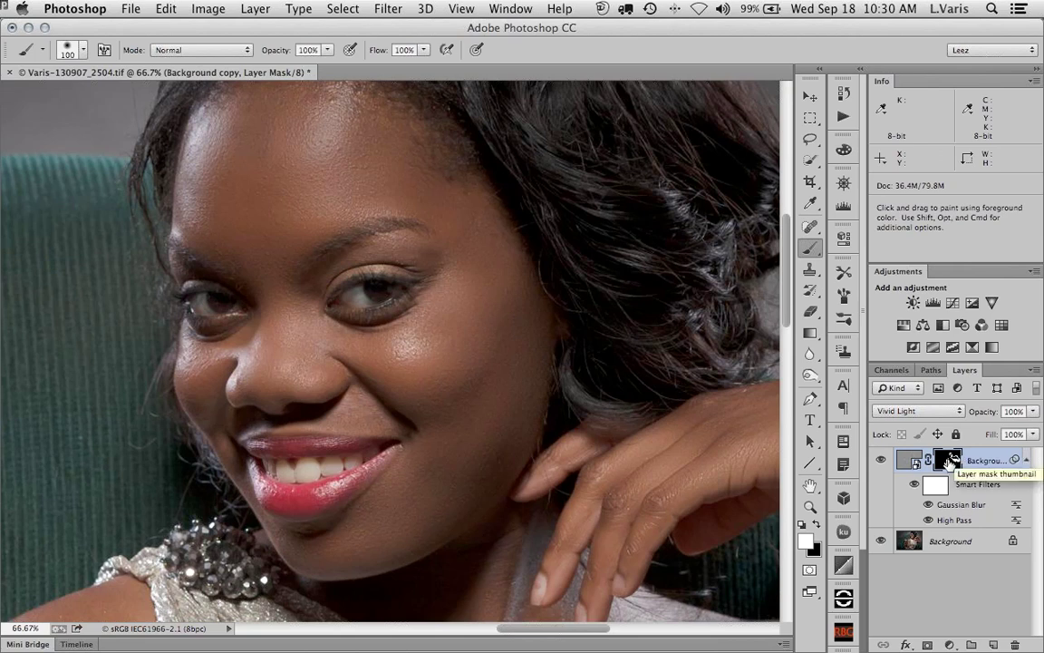
pyautogui.keyDown('alt'); pyautogui.click(949, 462); pyautogui.keyUp('alt')
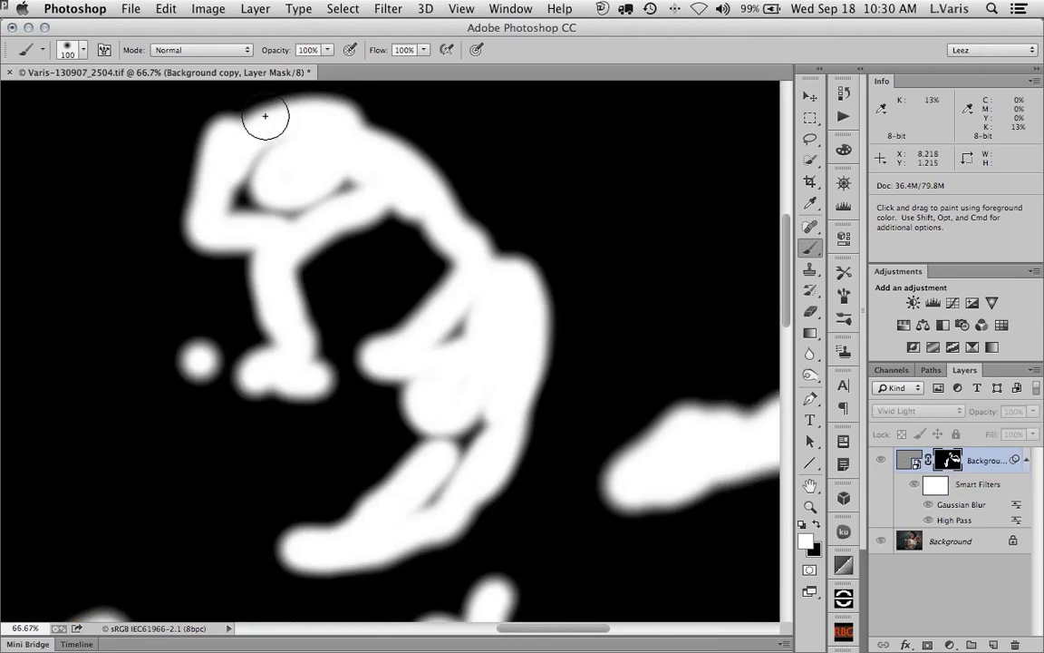
pyautogui.moveTo(226, 163)
pyautogui.mouseDown()
pyautogui.moveTo(247, 200)
pyautogui.moveTo(350, 186)
pyautogui.moveTo(240, 209)
pyautogui.moveTo(268, 209)
pyautogui.mouseUp()
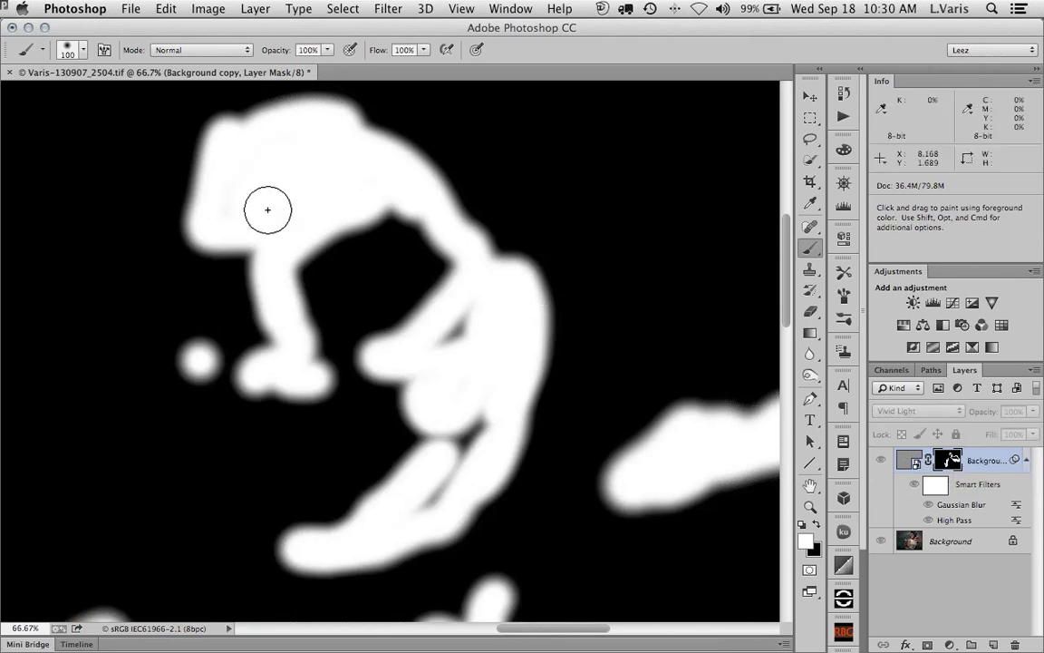
pyautogui.moveTo(470, 308)
pyautogui.mouseDown()
pyautogui.moveTo(479, 392)
pyautogui.moveTo(422, 470)
pyautogui.mouseUp()
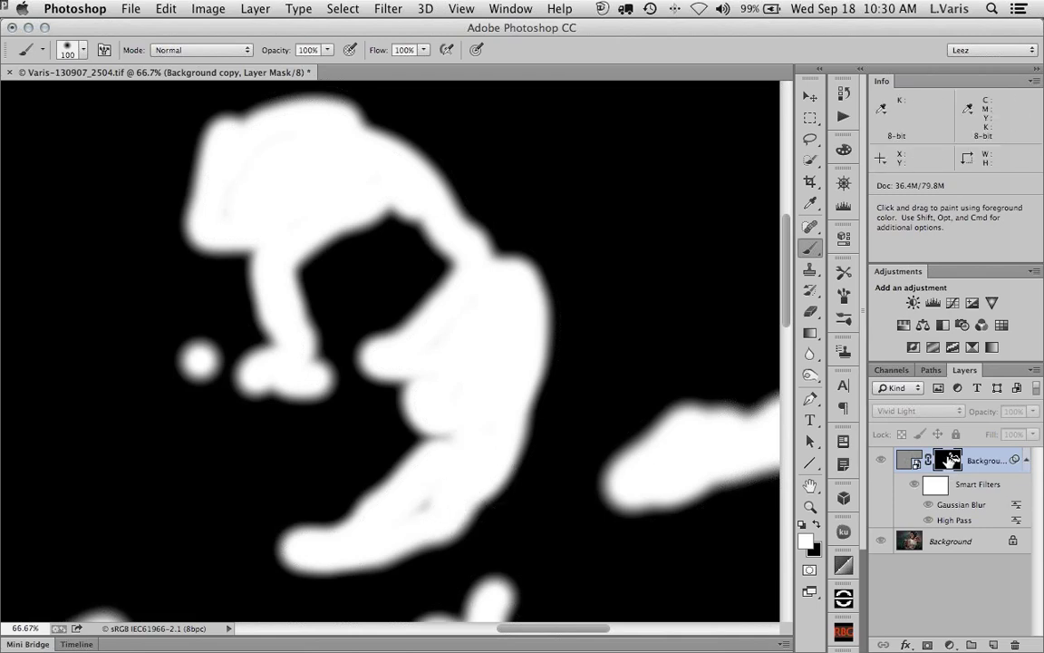
pyautogui.keyDown('alt'); pyautogui.click(947, 461); pyautogui.keyUp('alt')
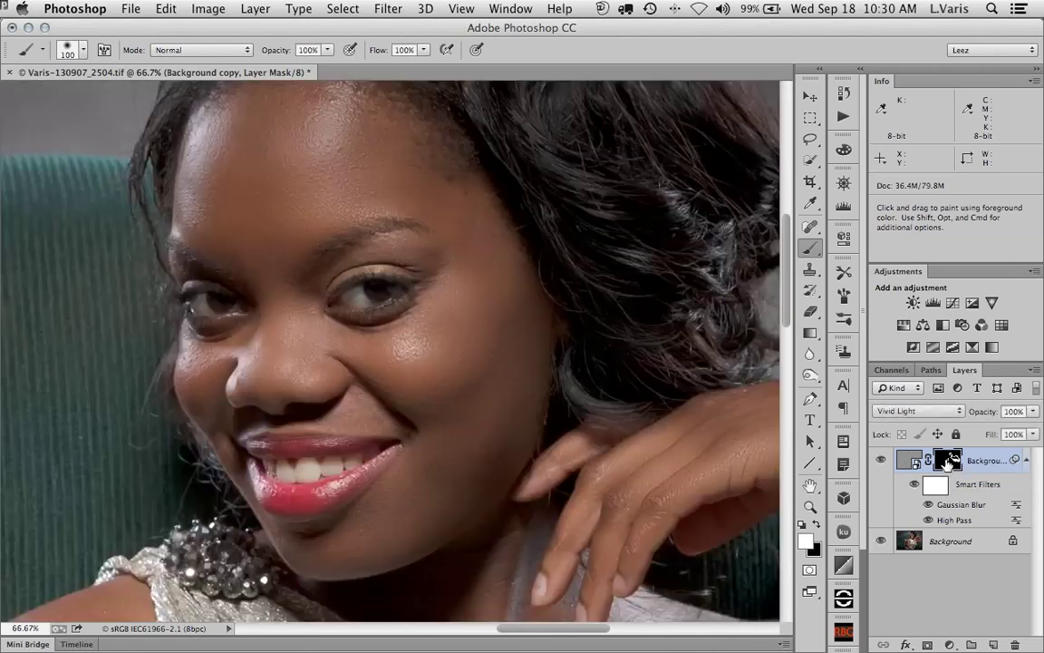
# Alternate between the mask-only view and the image to check the mask coverage of the face
pyautogui.keyDown('alt'); pyautogui.click(947, 462); pyautogui.keyUp('alt')
pyautogui.keyDown('alt'); pyautogui.click(948, 461); pyautogui.keyUp('alt')
pyautogui.keyDown('alt'); pyautogui.click(948, 461); pyautogui.keyUp('alt')
pyautogui.keyDown('alt'); pyautogui.click(947, 461); pyautogui.keyUp('alt')
pyautogui.keyDown('alt'); pyautogui.click(947, 462); pyautogui.keyUp('alt')
pyautogui.keyDown('alt'); pyautogui.click(947, 462); pyautogui.keyUp('alt')
pyautogui.keyDown('alt'); pyautogui.click(948, 462); pyautogui.keyUp('alt')
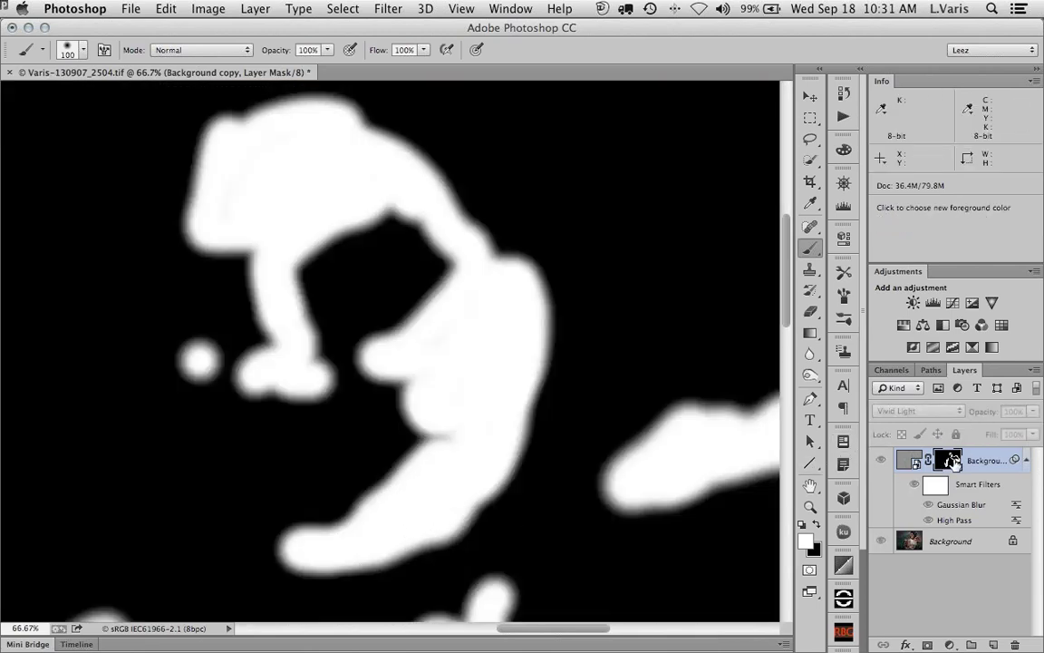
pyautogui.keyDown('alt'); pyautogui.click(949, 461); pyautogui.keyUp('alt')
# In the mask-only view, paint the gaps over the upper chest and raised upper arm white, and return to the image
pyautogui.keyDown('alt'); pyautogui.click(949, 461); pyautogui.keyUp('alt')
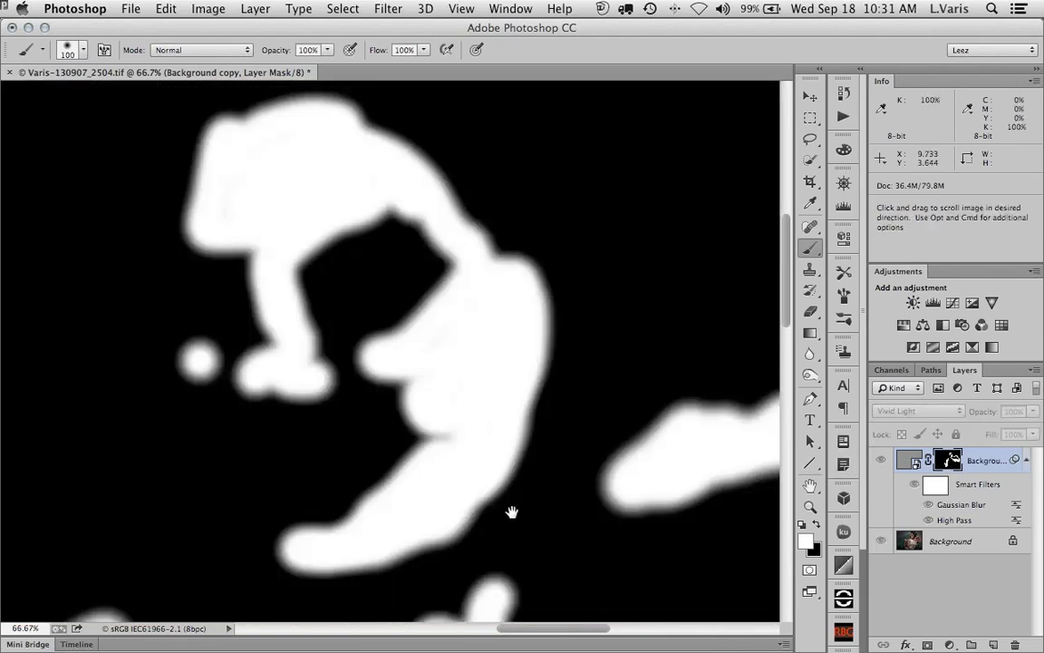
pyautogui.moveTo(522, 464)
pyautogui.mouseDown()
pyautogui.moveTo(334, 361)
pyautogui.moveTo(479, 340)
pyautogui.moveTo(494, 193)
pyautogui.mouseUp()
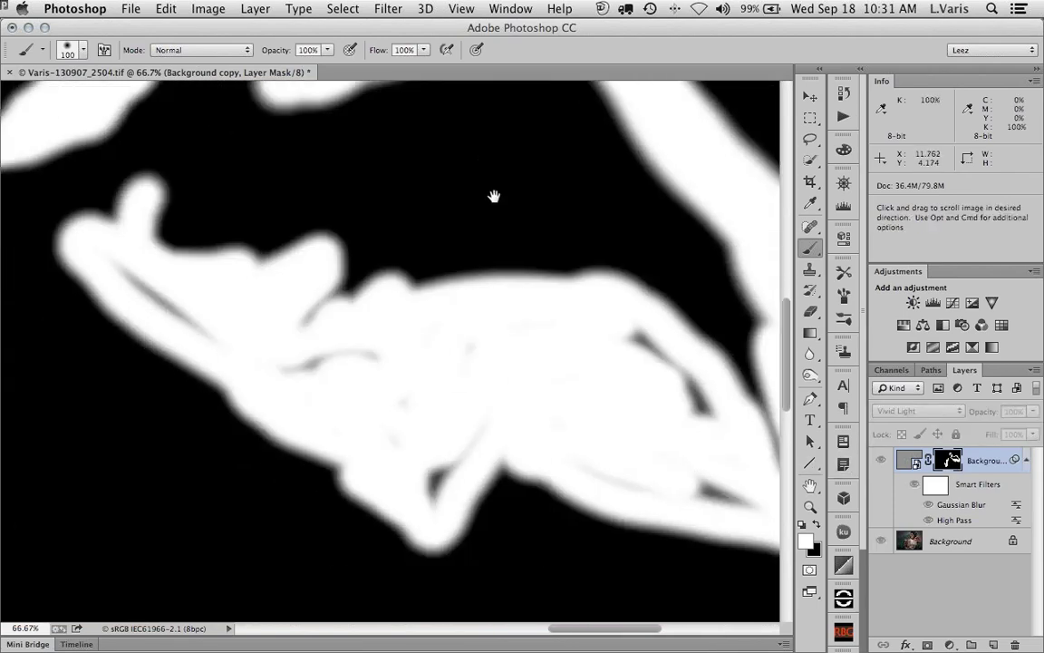
pyautogui.moveTo(347, 355)
pyautogui.mouseDown()
pyautogui.moveTo(409, 418)
pyautogui.moveTo(406, 440)
pyautogui.moveTo(432, 491)
pyautogui.moveTo(473, 426)
pyautogui.moveTo(410, 345)
pyautogui.moveTo(647, 351)
pyautogui.moveTo(717, 435)
pyautogui.moveTo(681, 412)
pyautogui.mouseUp()
pyautogui.moveTo(700, 487); pyautogui.dragTo(741, 495)
pyautogui.press('space')
pyautogui.moveTo(642, 441); pyautogui.dragTo(469, 460)
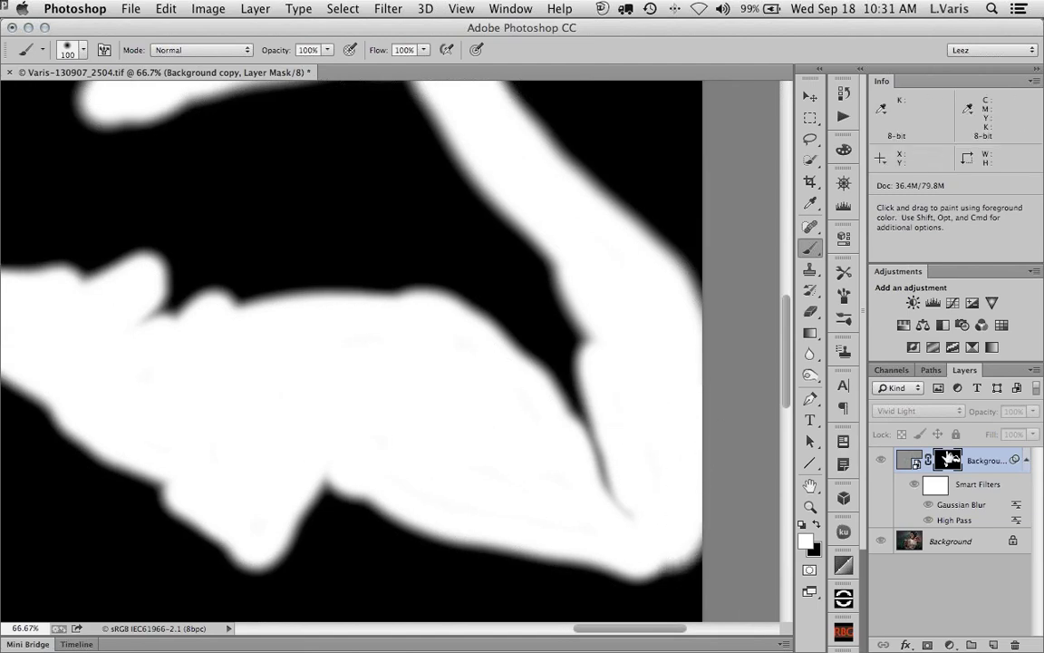
pyautogui.keyDown('alt'); pyautogui.click(948, 460); pyautogui.keyUp('alt')
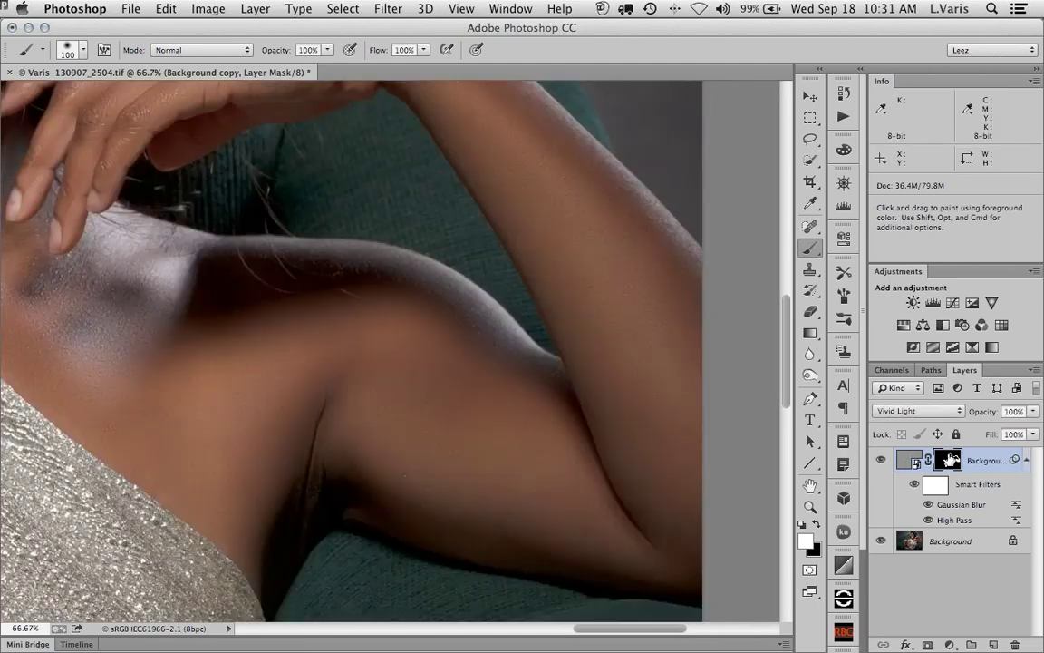
pyautogui.keyDown('alt'); pyautogui.click(948, 459); pyautogui.keyUp('alt')
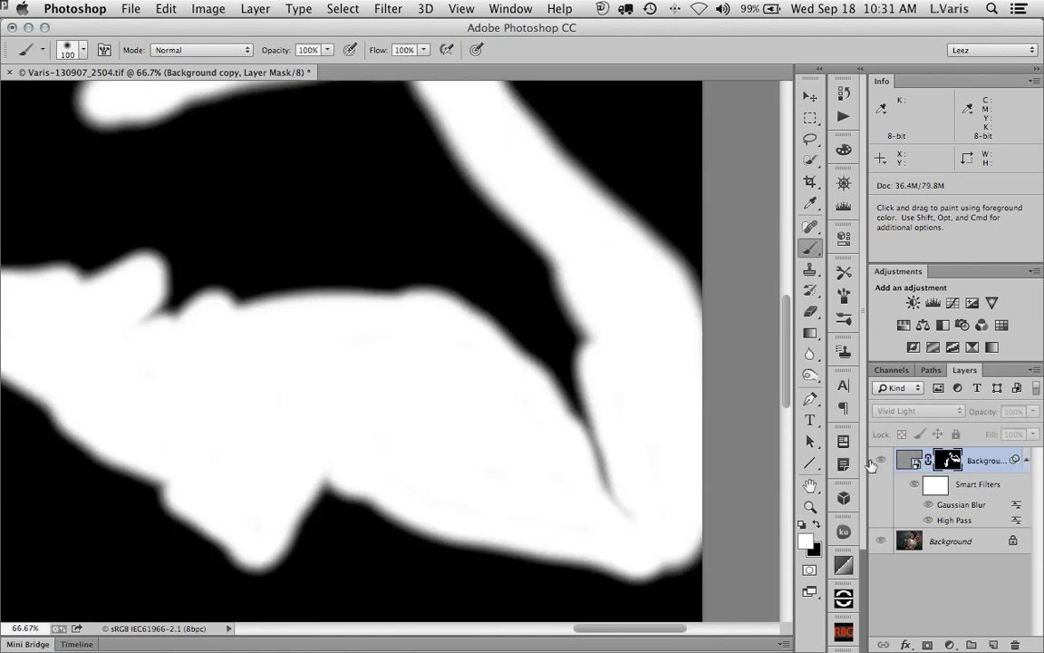
pyautogui.keyDown('alt'); pyautogui.click(948, 460); pyautogui.keyUp('alt')
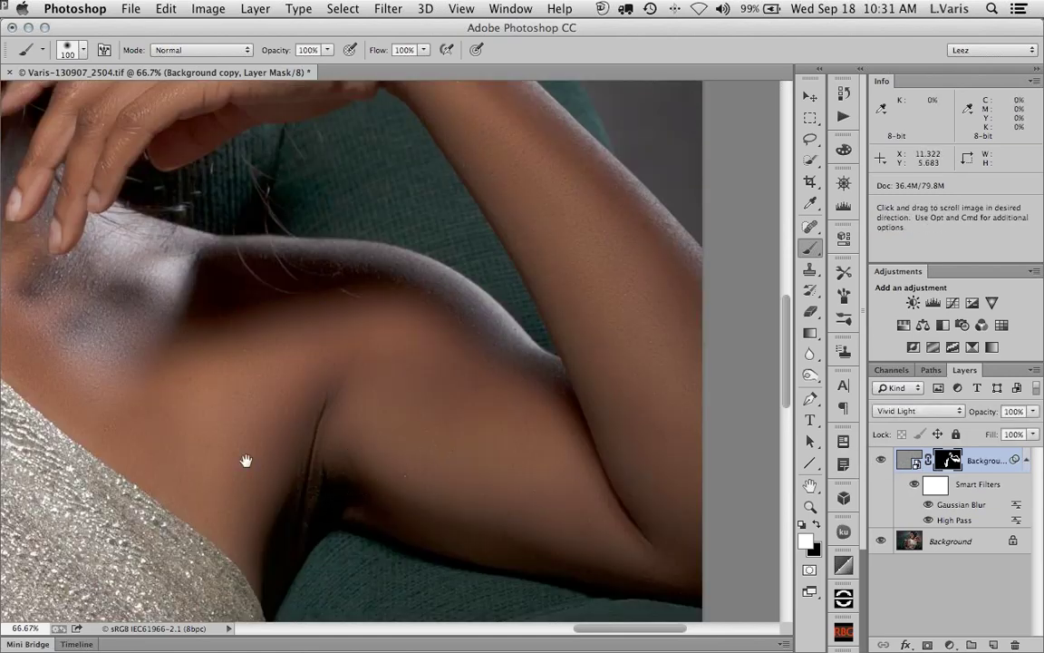
# In the mask-only view, fill the gaps over the lowered arm's shoulder, upper arm and forearm with white, and return to the image
pyautogui.moveTo(270, 448); pyautogui.dragTo(610, 437)
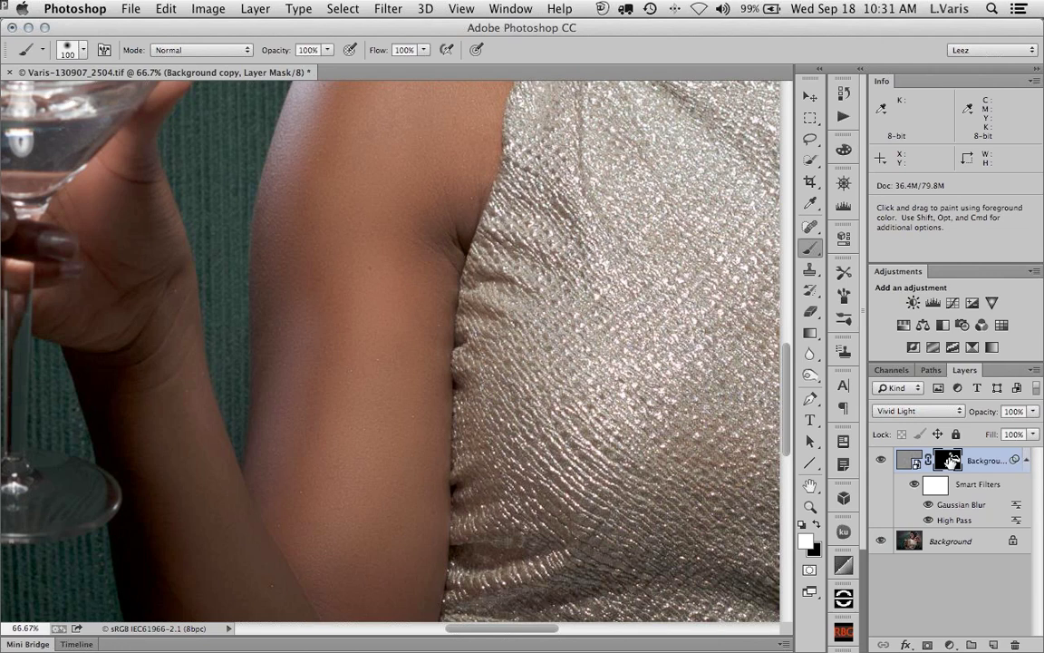
pyautogui.keyDown('alt'); pyautogui.click(949, 460); pyautogui.keyUp('alt')
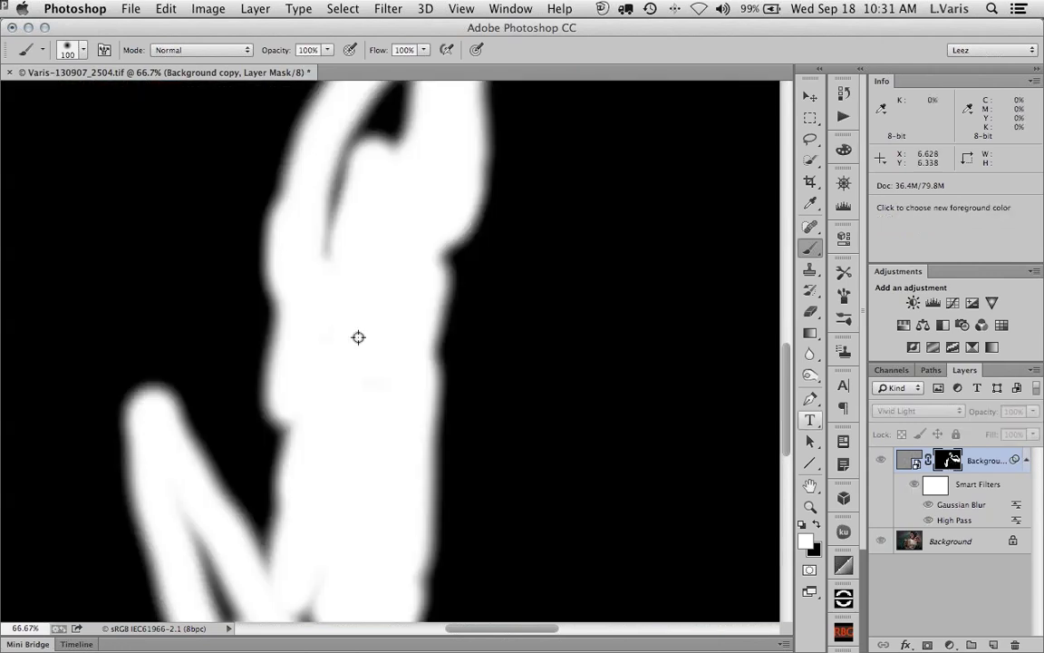
pyautogui.moveTo(322, 312); pyautogui.dragTo(361, 521)
pyautogui.moveTo(428, 223)
pyautogui.mouseDown()
pyautogui.moveTo(365, 293)
pyautogui.moveTo(410, 238)
pyautogui.mouseUp()
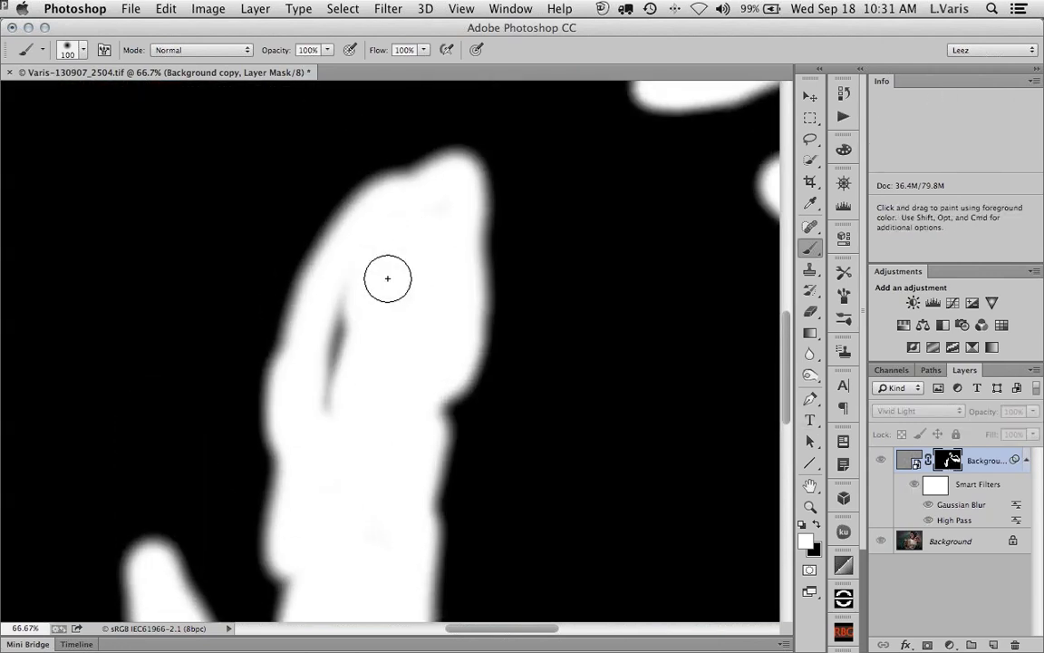
pyautogui.scroll(-6, 360, 468)
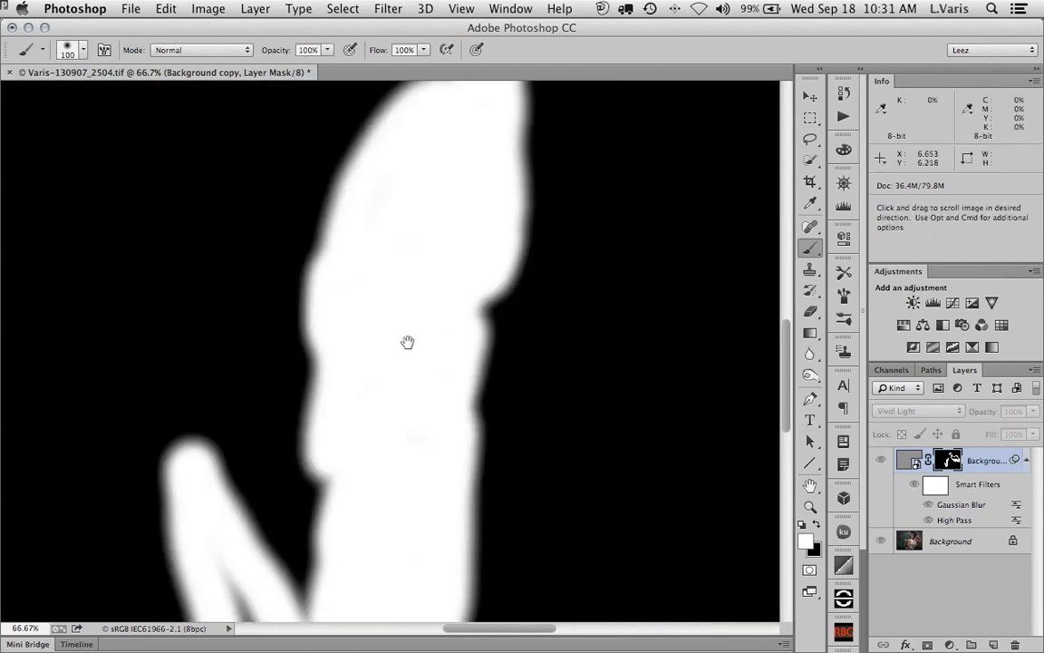
pyautogui.moveTo(354, 427)
pyautogui.mouseDown()
pyautogui.moveTo(384, 577)
pyautogui.moveTo(396, 541)
pyautogui.moveTo(275, 291)
pyautogui.mouseUp()
pyautogui.moveTo(258, 247)
pyautogui.mouseDown()
pyautogui.moveTo(375, 455)
pyautogui.moveTo(324, 413)
pyautogui.moveTo(352, 383)
pyautogui.mouseUp()
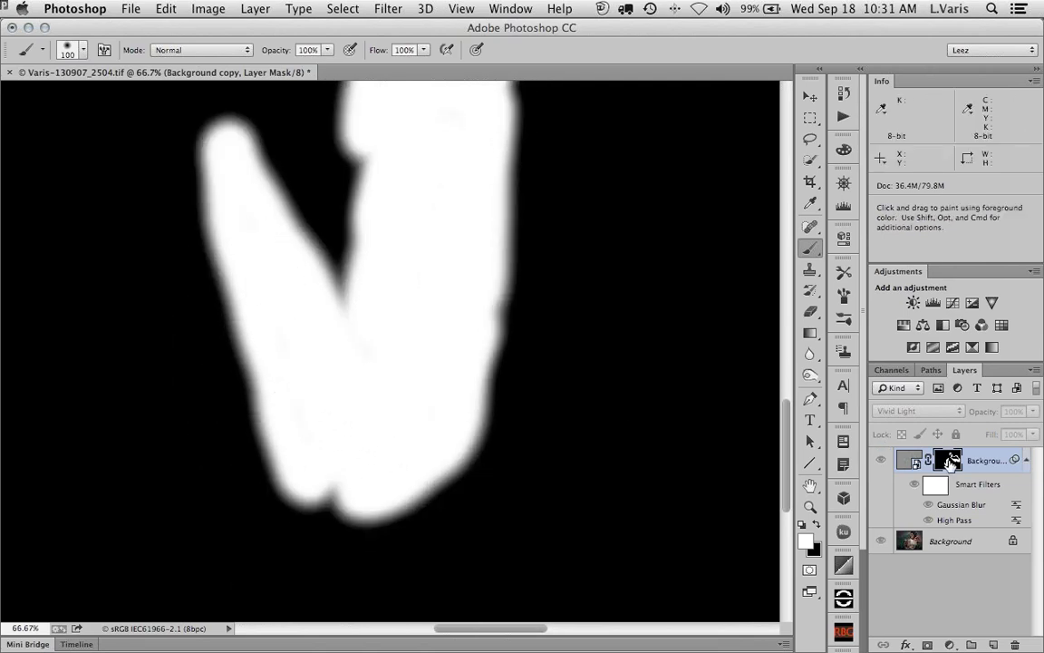
pyautogui.keyDown('alt'); pyautogui.click(949, 462); pyautogui.keyUp('alt')
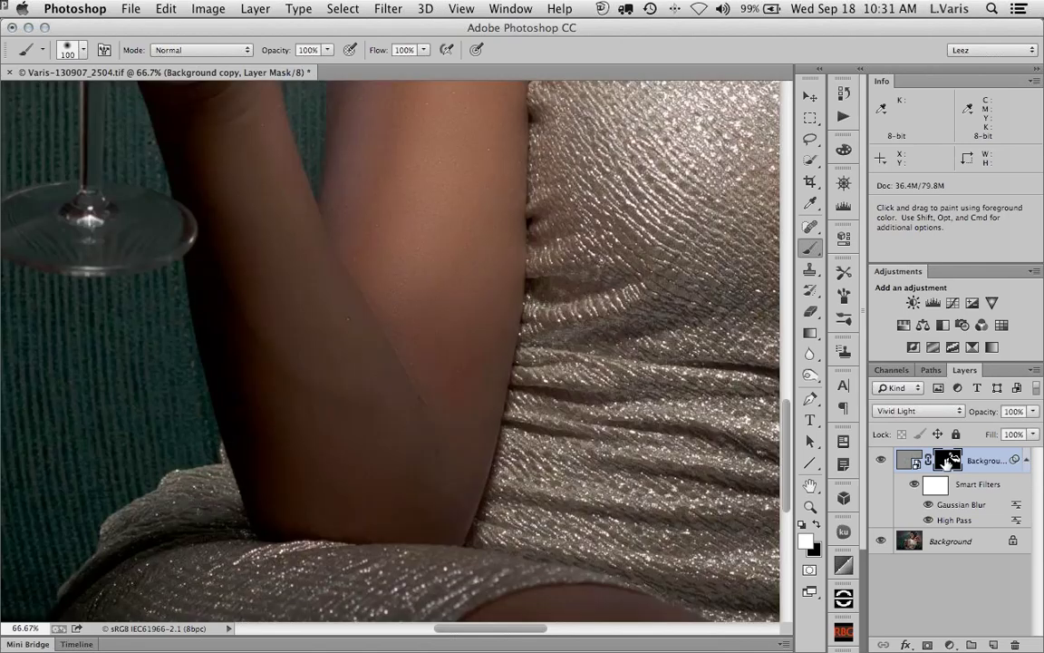
# Compare the portrait at 33.3% with the Background copy hidden and shown
pyautogui.press('super+minus')
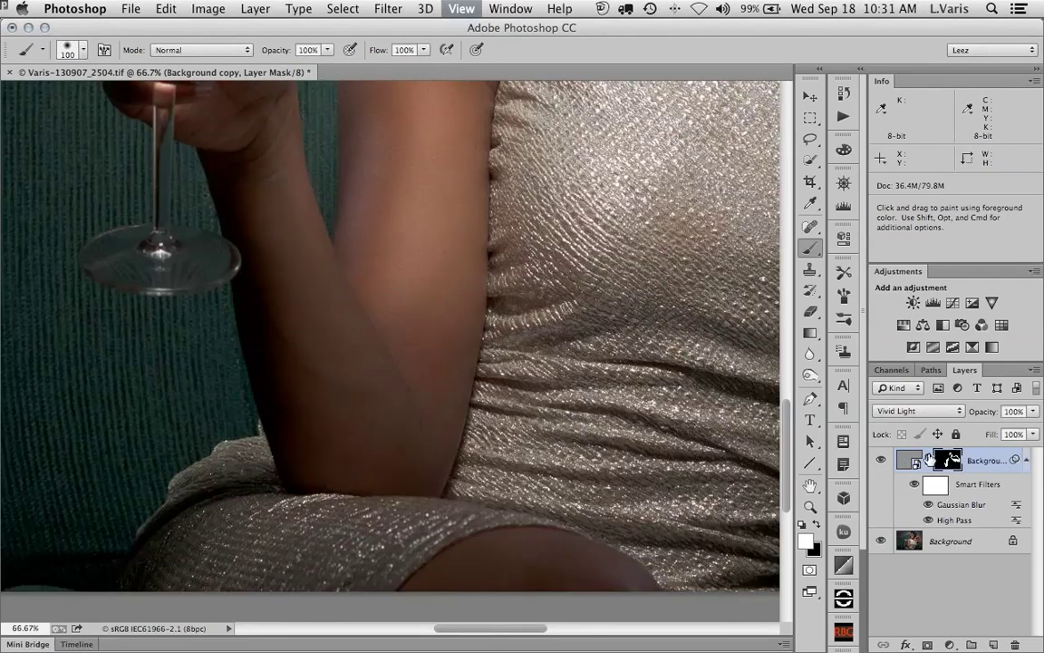
pyautogui.press('super+minus')
pyautogui.moveTo(536, 303); pyautogui.dragTo(489, 557)
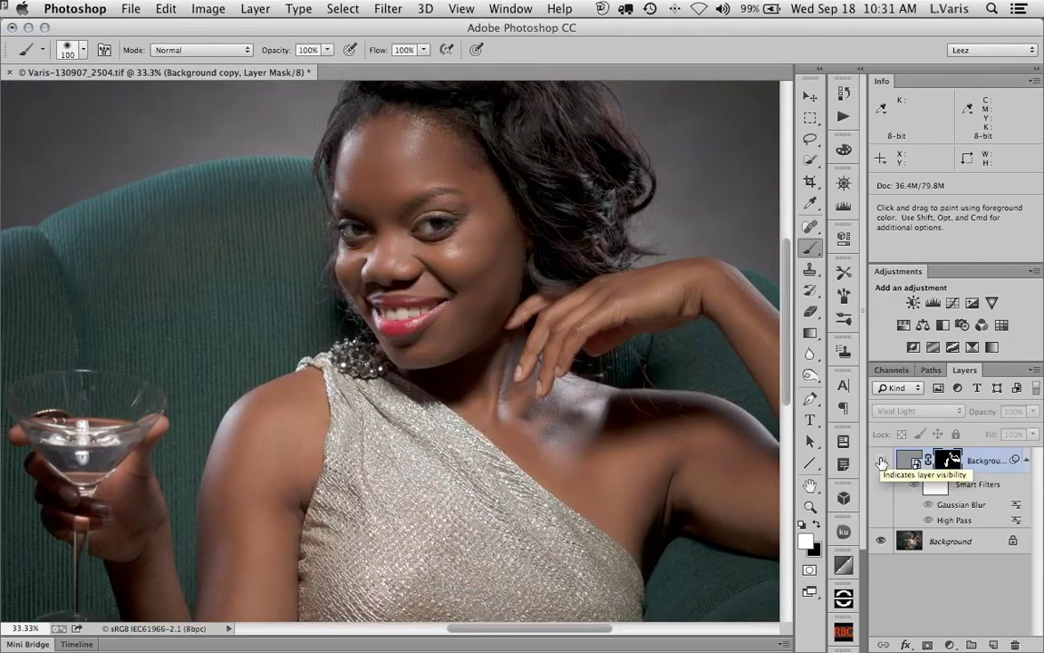
pyautogui.click(881, 462)
pyautogui.click(881, 463)
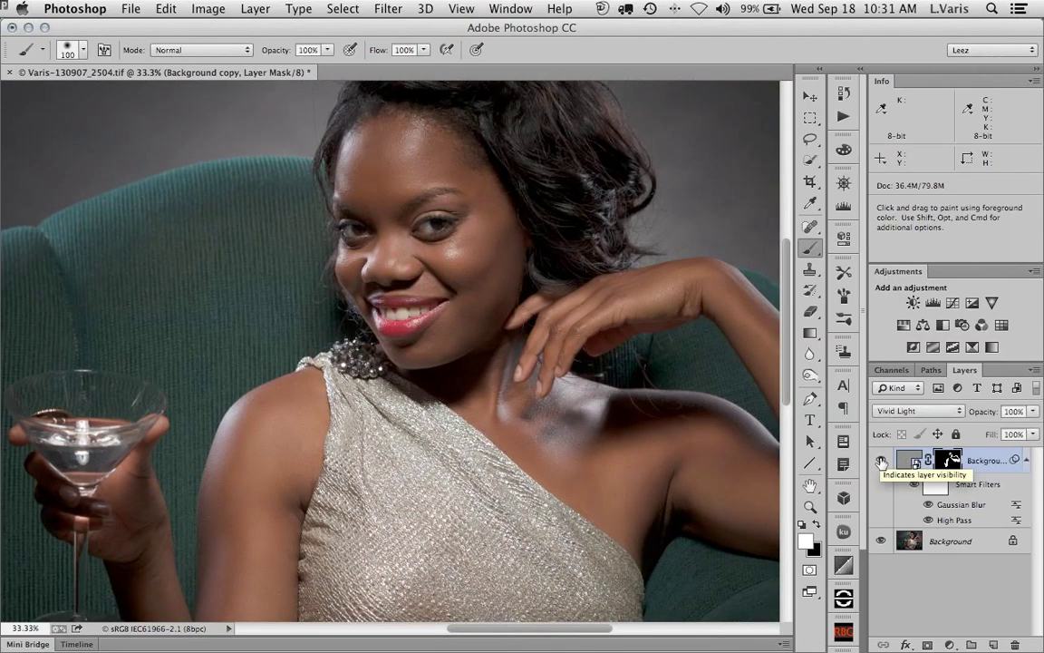
pyautogui.click(882, 462)
pyautogui.click(882, 463)
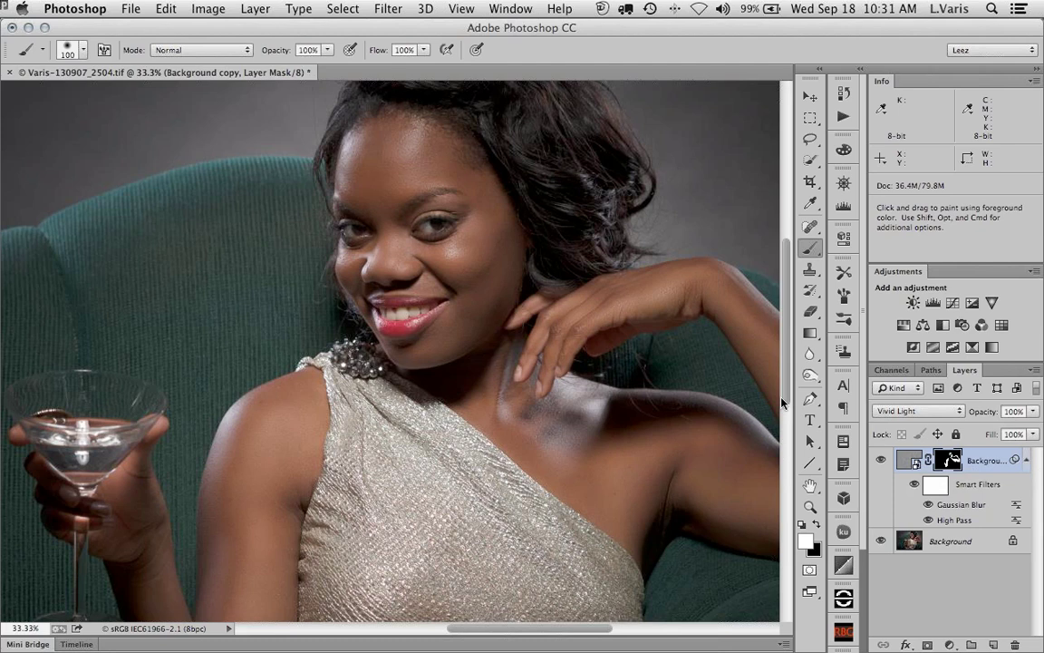
# Try the Background copy at 72% opacity and restore it to 100%
pyautogui.click(1035, 412)
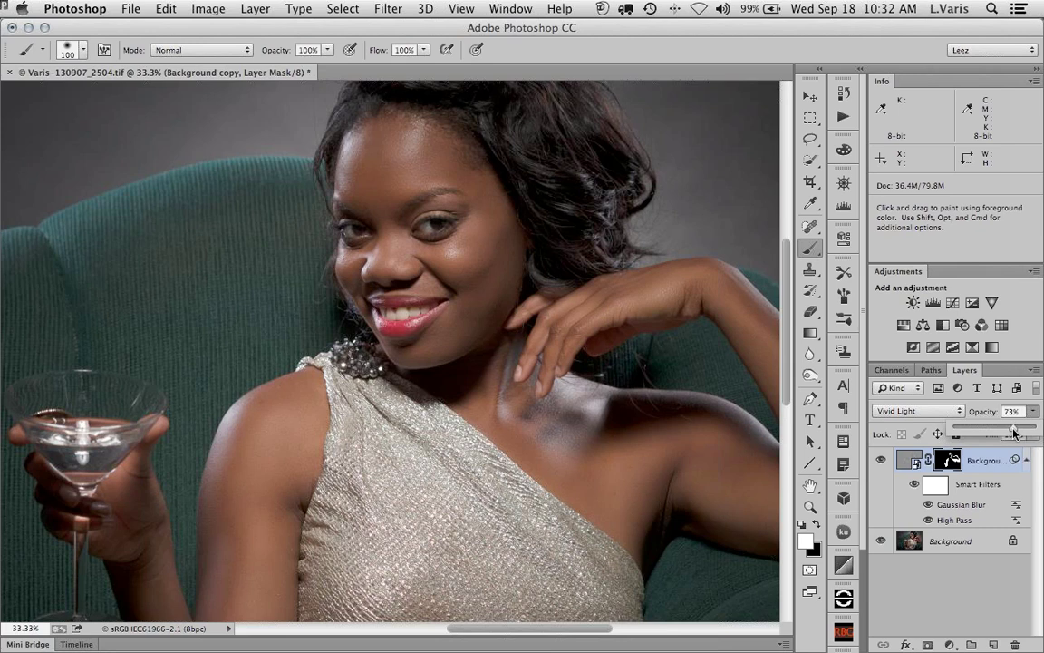
pyautogui.click(880, 464)
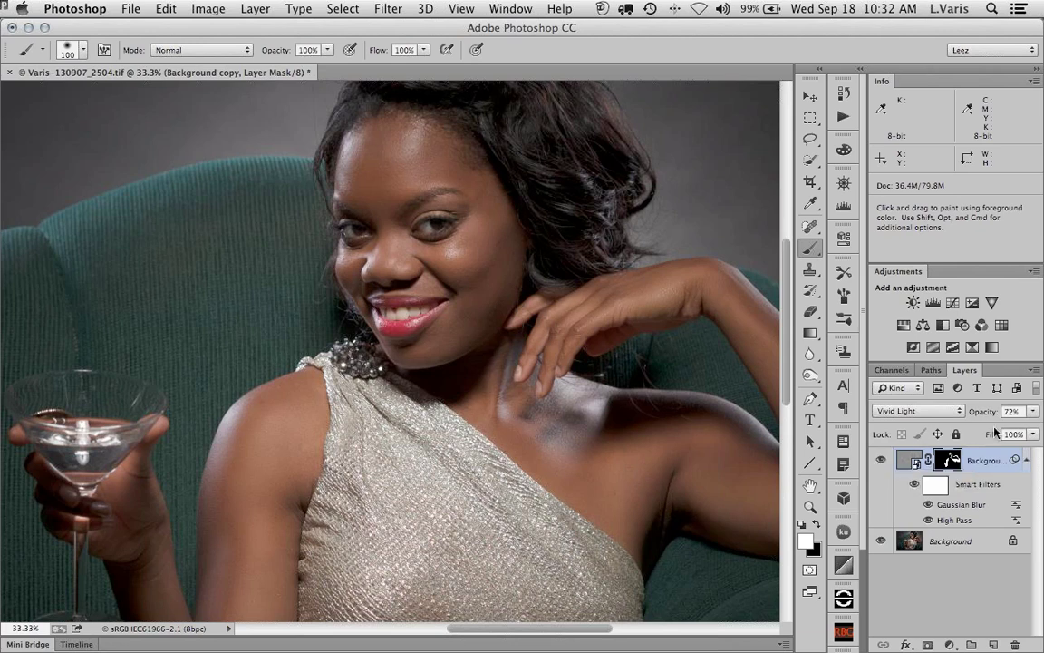
pyautogui.click(1033, 412)
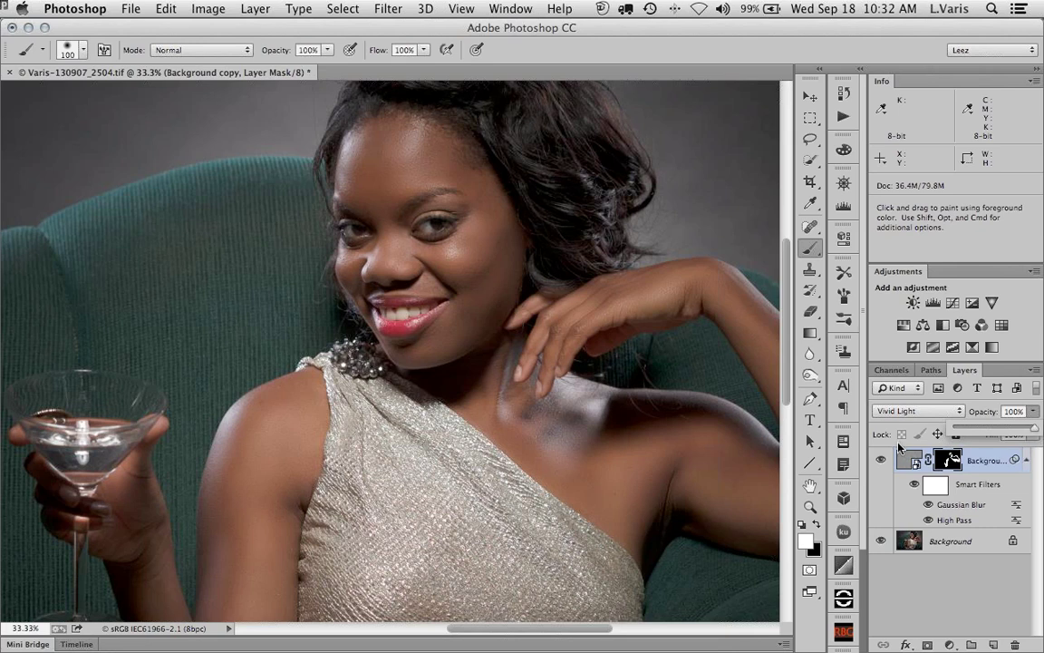
# View the whole portrait at 25% and close Varis-130907_2504.tif without saving the changes
pyautogui.press('super+minus')
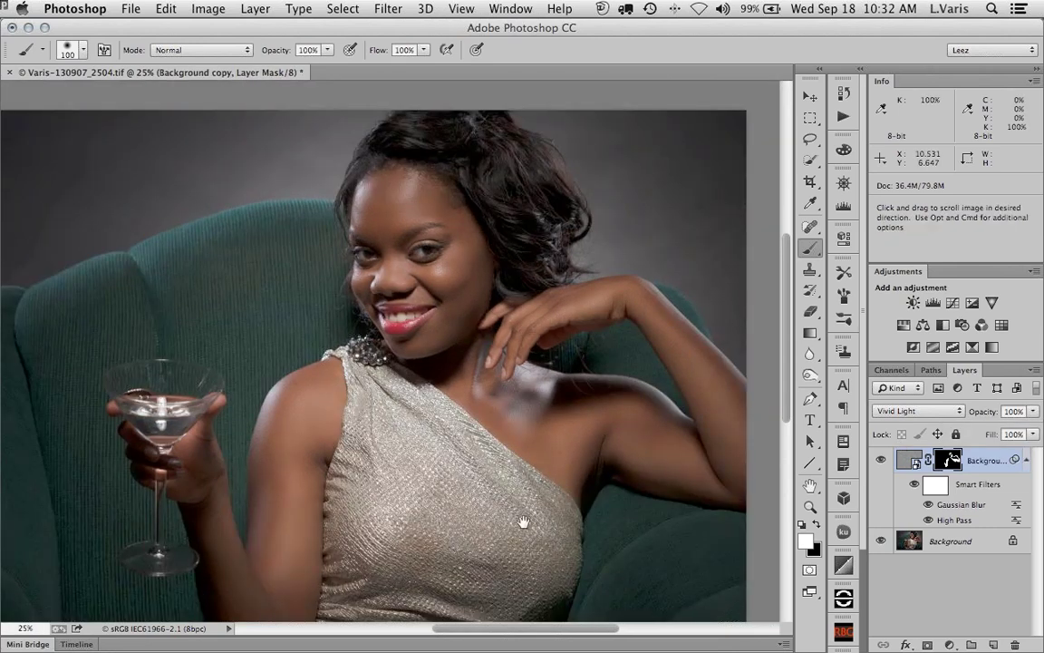
pyautogui.moveTo(519, 526)
pyautogui.mouseDown()
pyautogui.moveTo(564, 464)
pyautogui.moveTo(567, 492)
pyautogui.mouseUp()
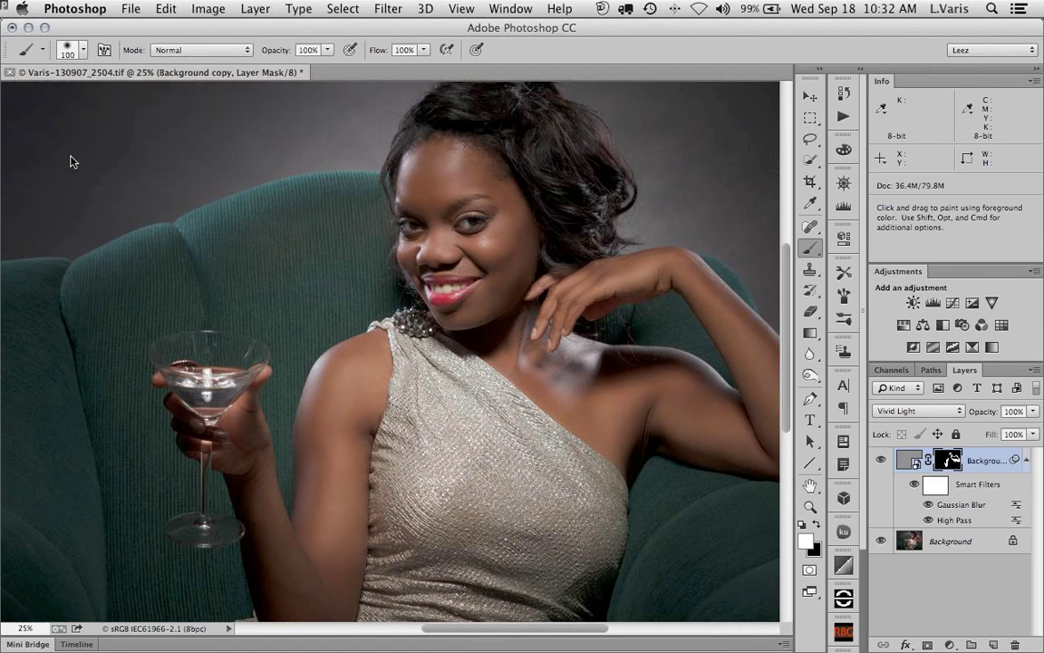
pyautogui.press('super+w')
pyautogui.click(454, 251)
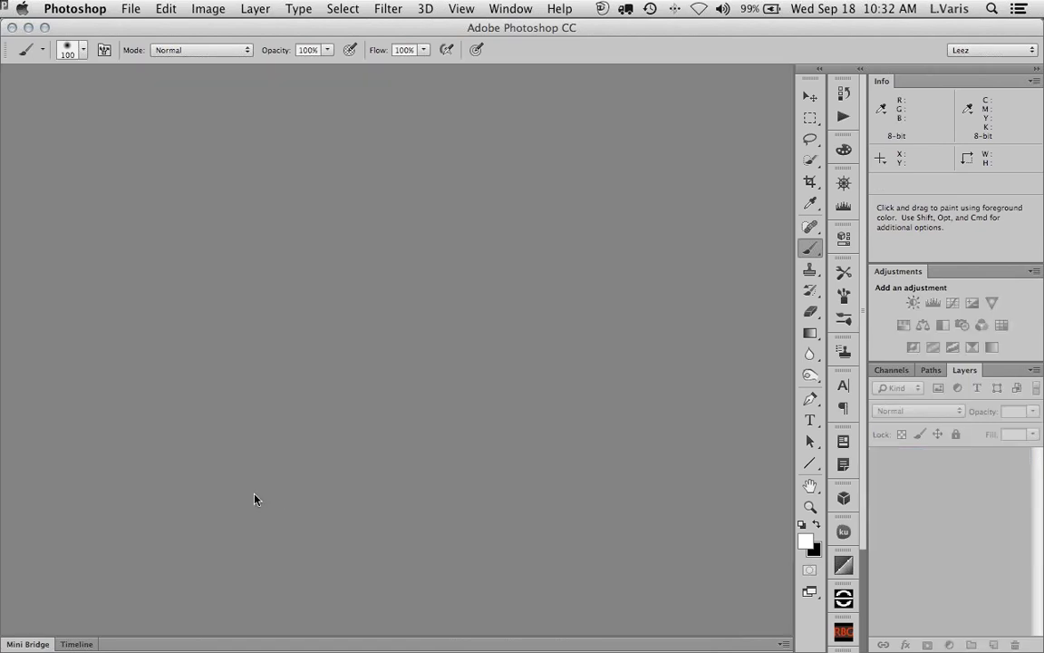
# Open pizac 130724_101_123.jpg from the Portrait_Retouching folder, keeping its embedded Adobe RGB (1998) profile
pyautogui.click(19, 645)
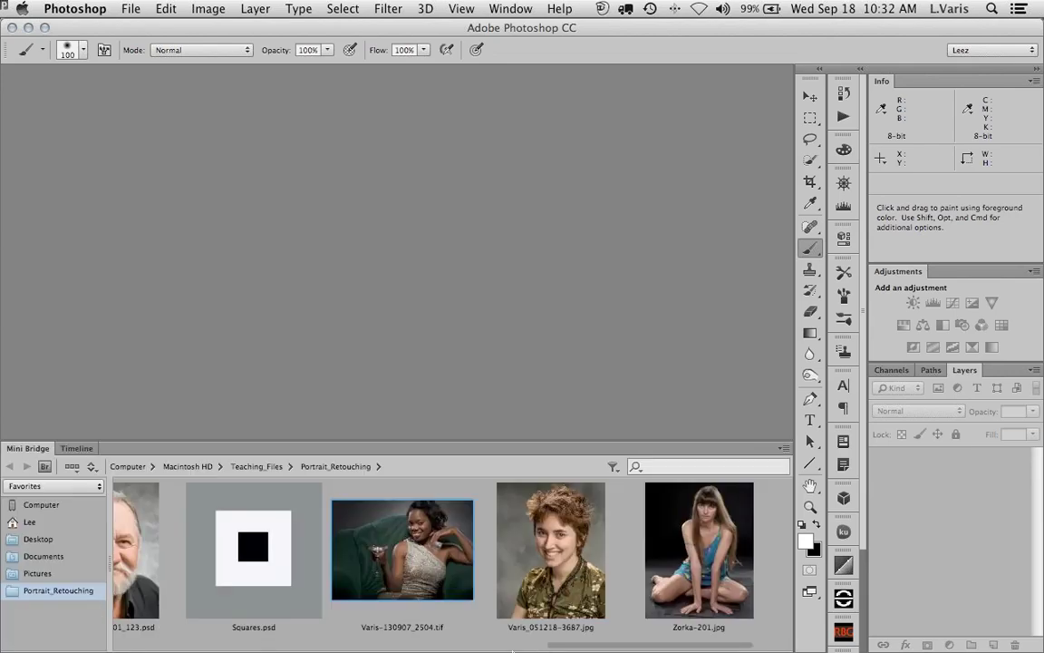
pyautogui.moveTo(568, 646); pyautogui.dragTo(422, 646)
pyautogui.click(433, 563)
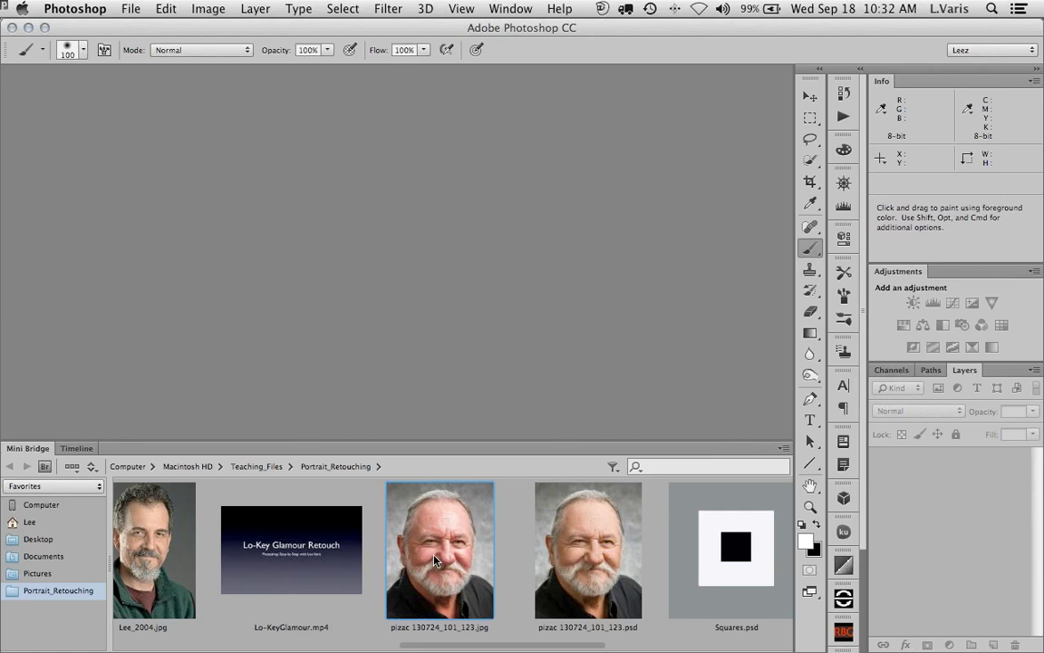
pyautogui.doubleClick(435, 560)
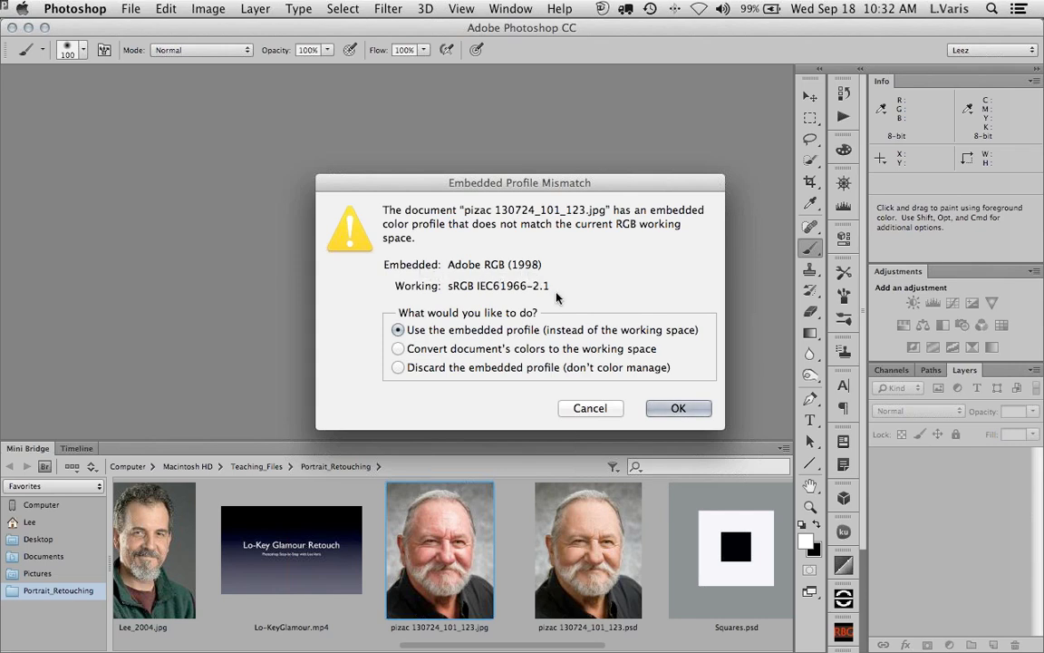
pyautogui.click(675, 409)
pyautogui.doubleClick(16, 449)
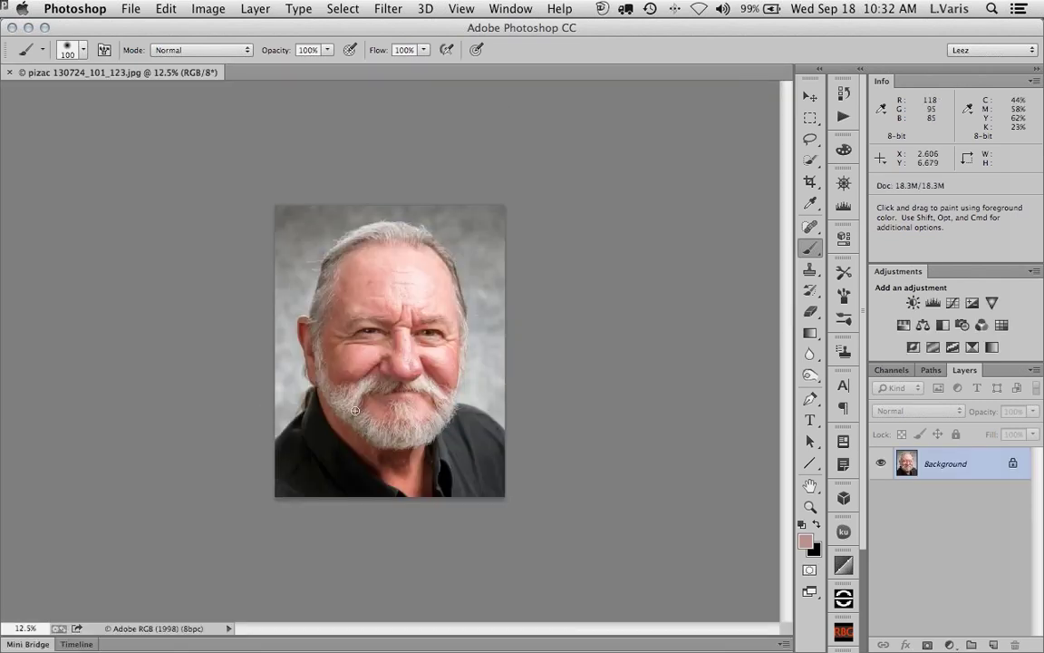
# Add a Hue/Saturation adjustment layer, limit it to Reds, and centre the range on the red skin beside the nose
pyautogui.press('super+equal')
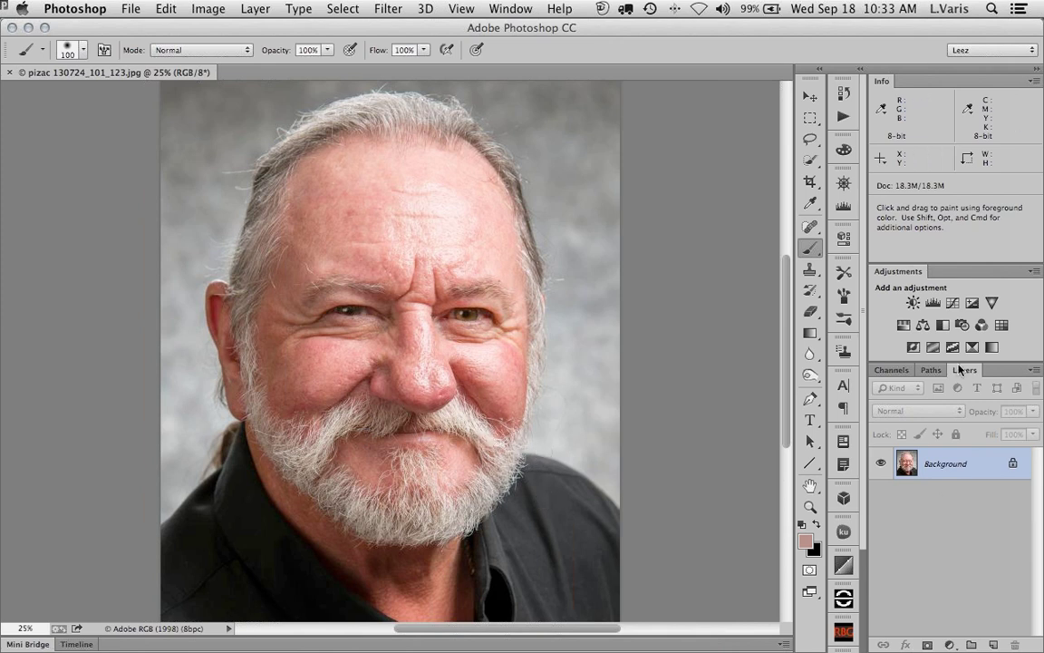
pyautogui.click(904, 325)
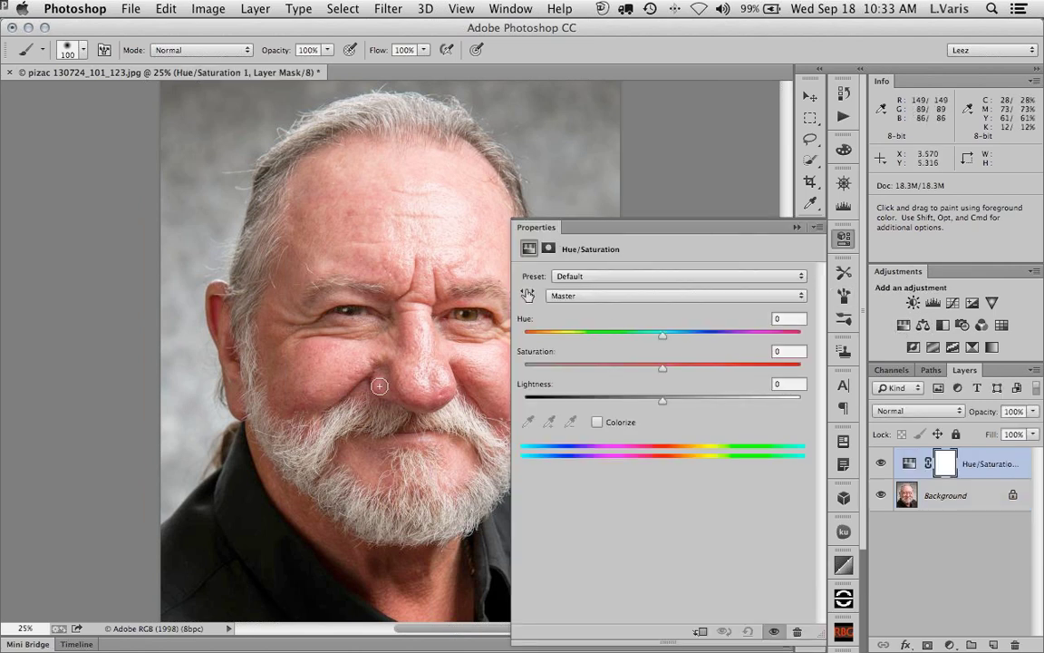
pyautogui.press('space')
pyautogui.moveTo(378, 373); pyautogui.dragTo(291, 379)
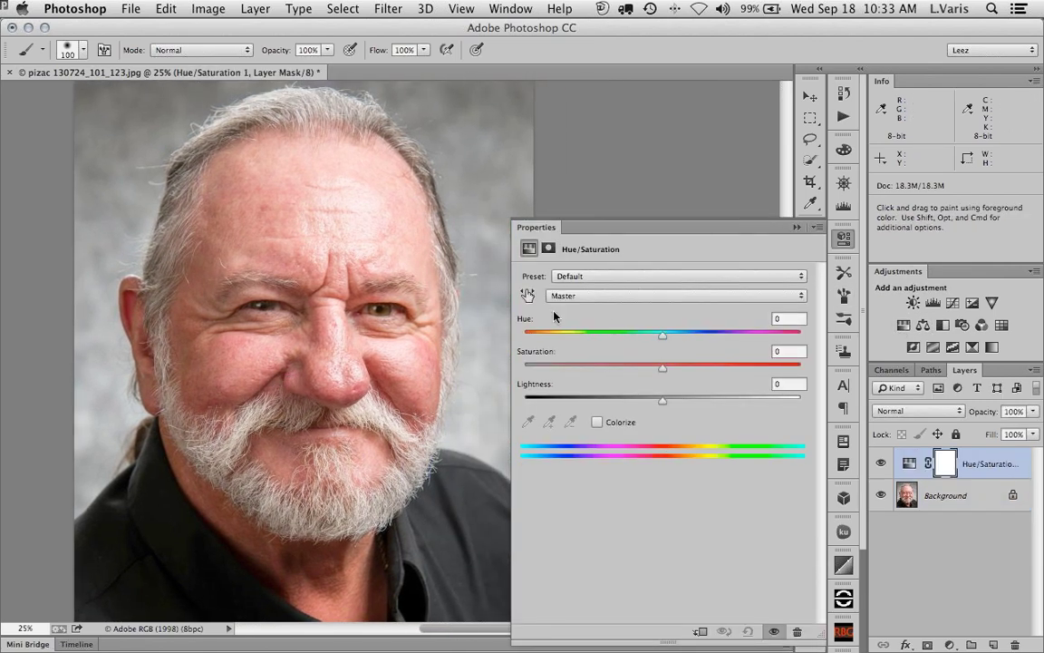
pyautogui.click(635, 299)
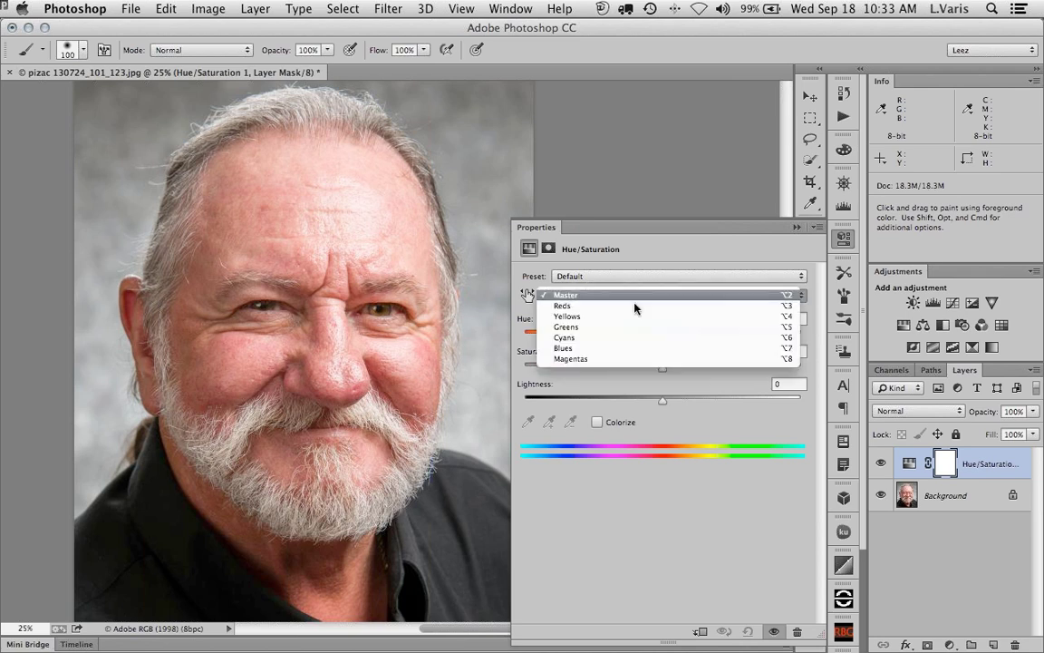
pyautogui.click(634, 310)
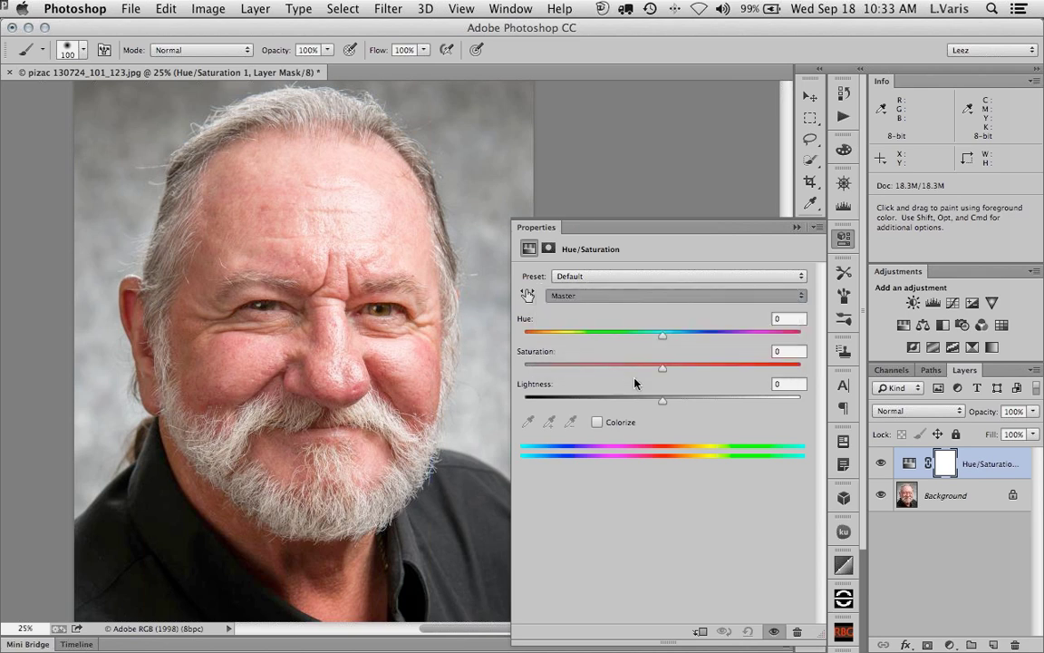
pyautogui.click(528, 422)
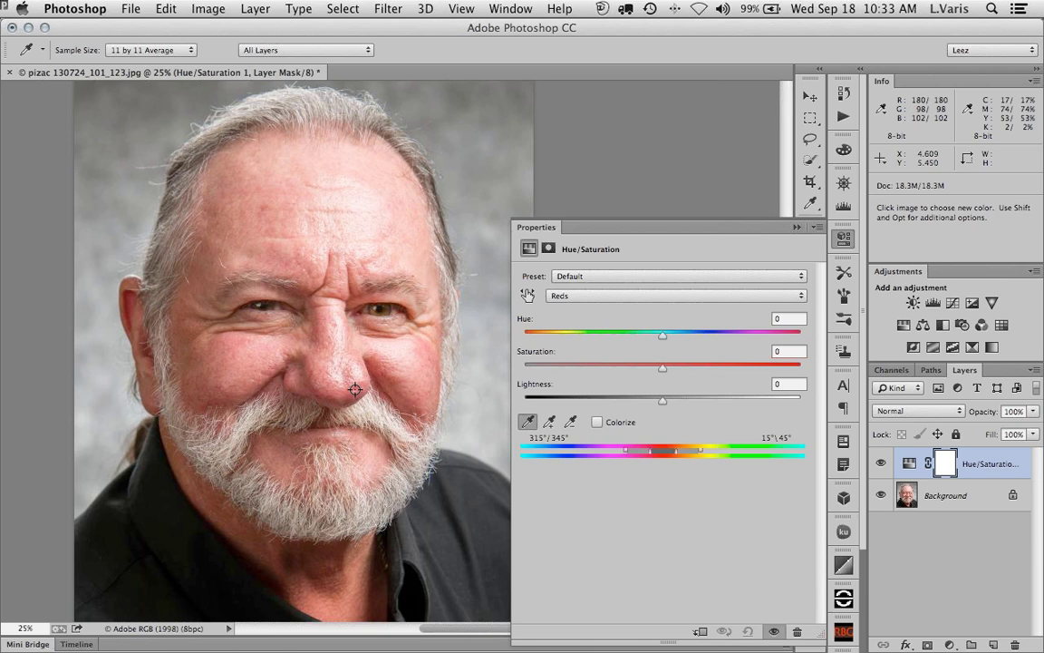
pyautogui.click(354, 389)
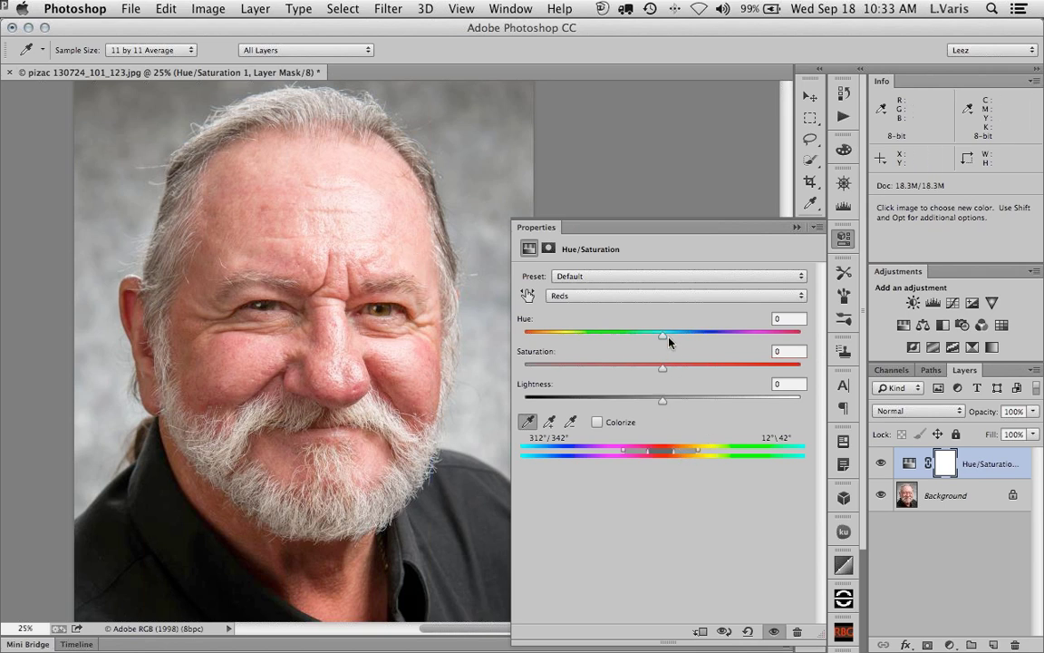
# Shift the Reds hue to +12 and narrow the range's yellow end to 1°\23° by subtracting the forehead skin tone
pyautogui.moveTo(665, 340); pyautogui.dragTo(667, 340)
pyautogui.moveTo(700, 453); pyautogui.dragTo(690, 453)
pyautogui.moveTo(671, 336); pyautogui.dragTo(678, 341)
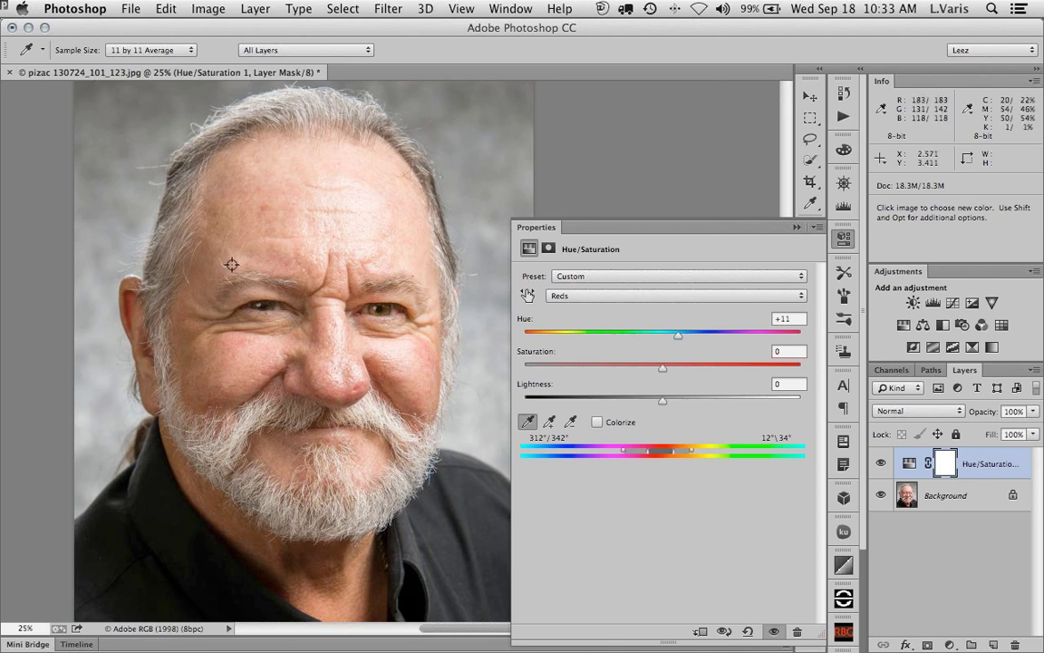
pyautogui.press('alt')
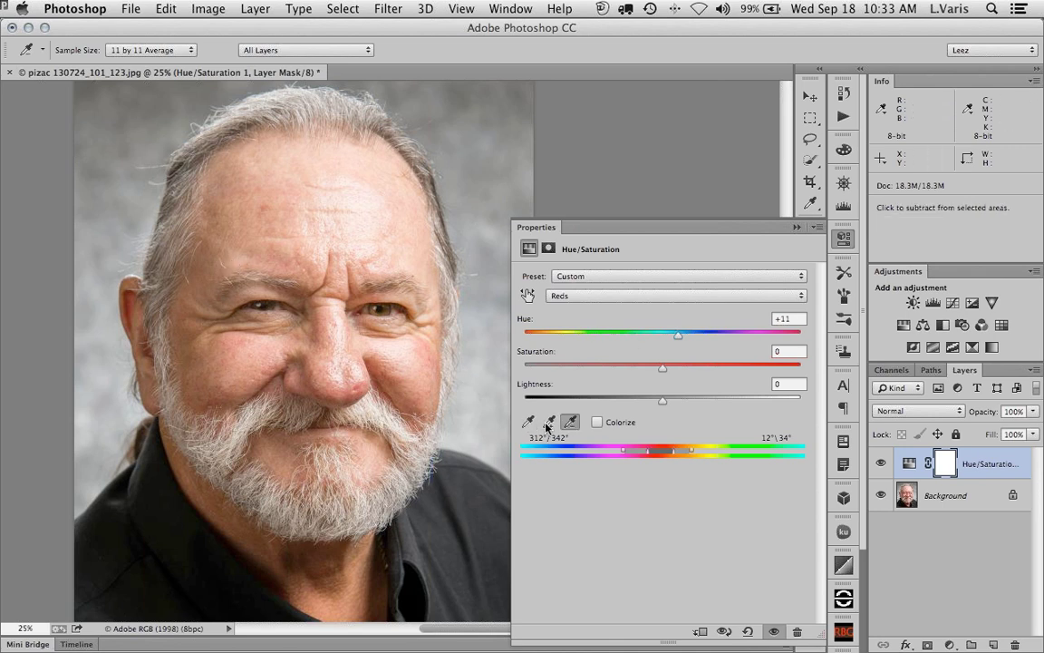
pyautogui.click(232, 241)
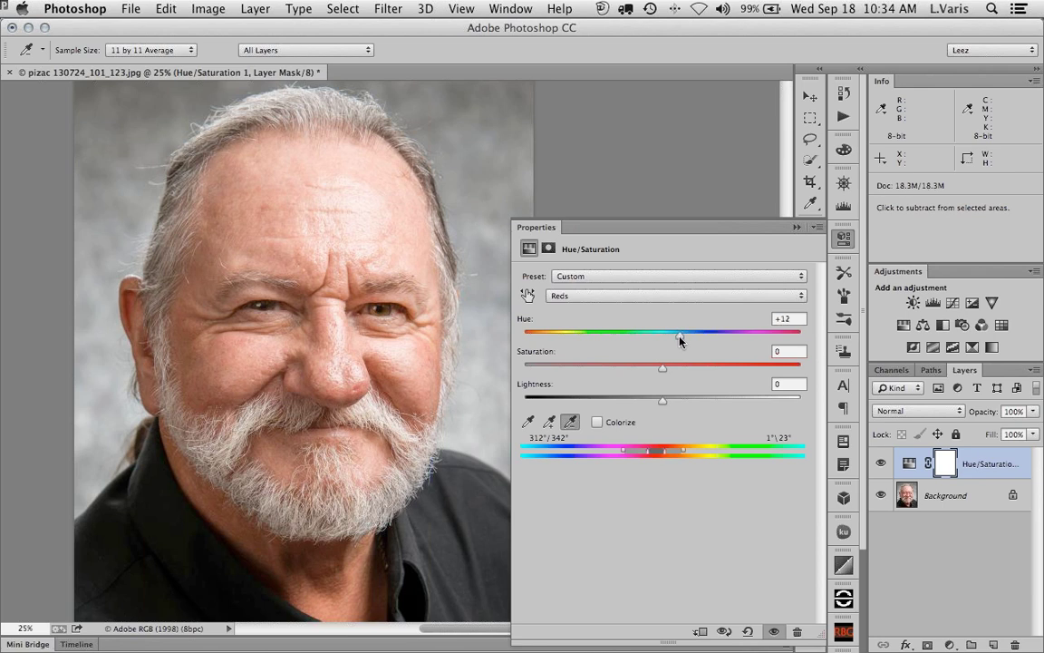
# Compare the portrait with the Hue/Saturation correction hidden and shown, and view the face at 33.3%
pyautogui.click(773, 632)
pyautogui.click(773, 632)
pyautogui.click(798, 229)
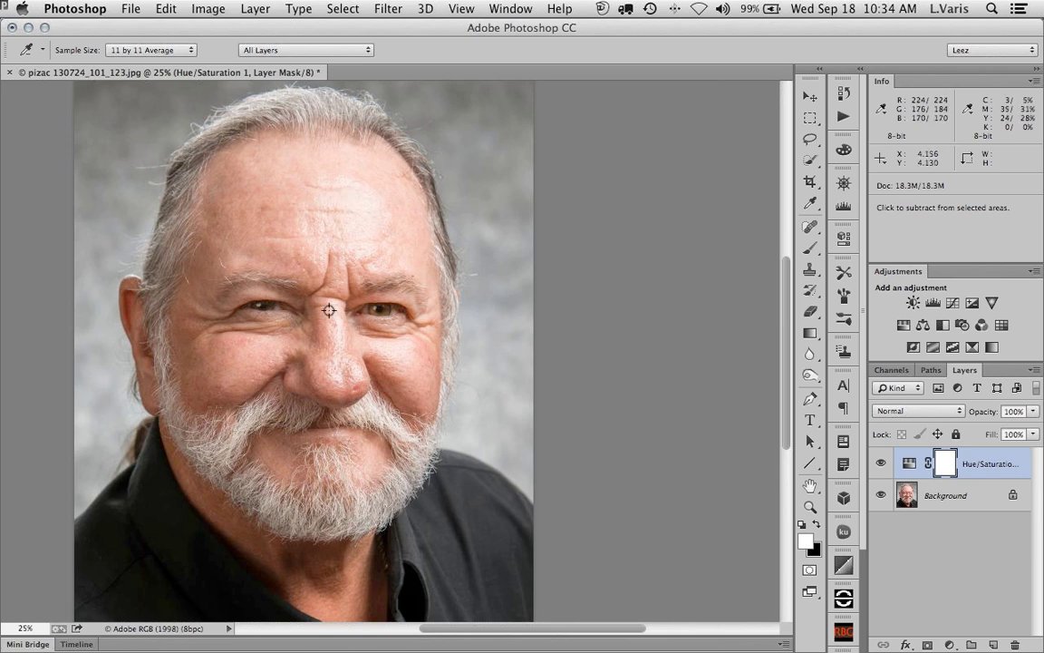
pyautogui.press('super+plus')
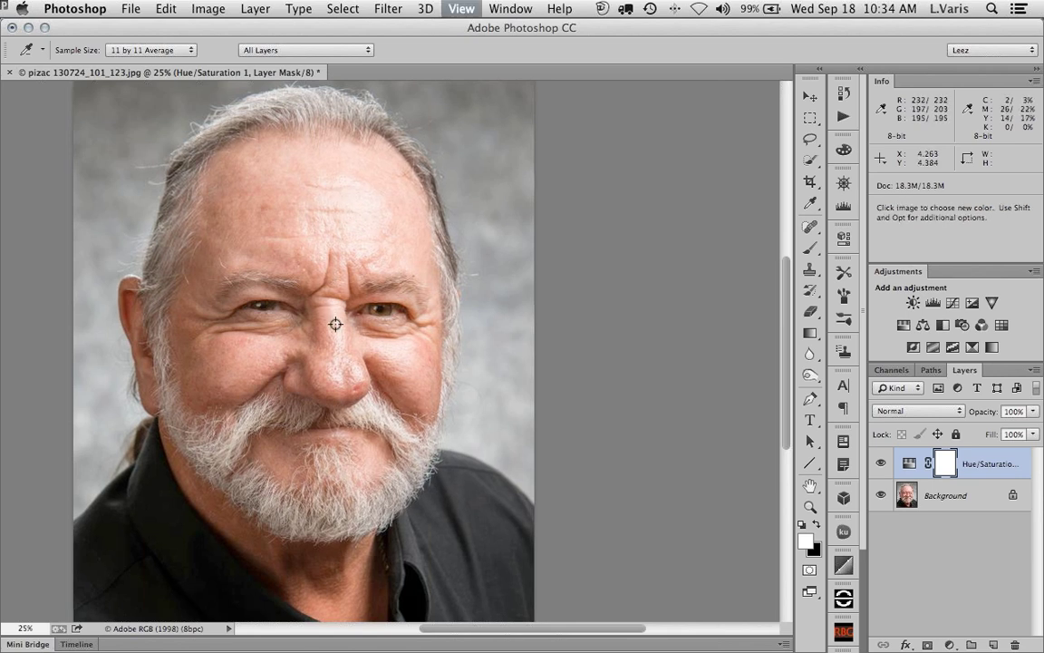
pyautogui.press('super+plus')
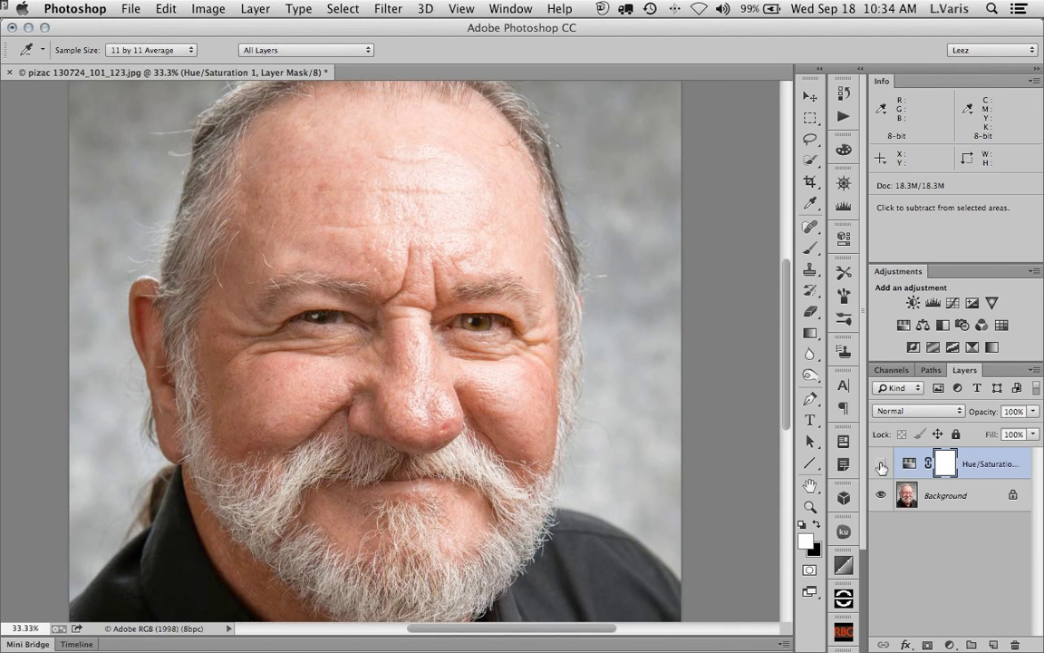
# Flatten the Hue/Saturation correction into the Background and switch to the Brush tool
pyautogui.click(1034, 371)
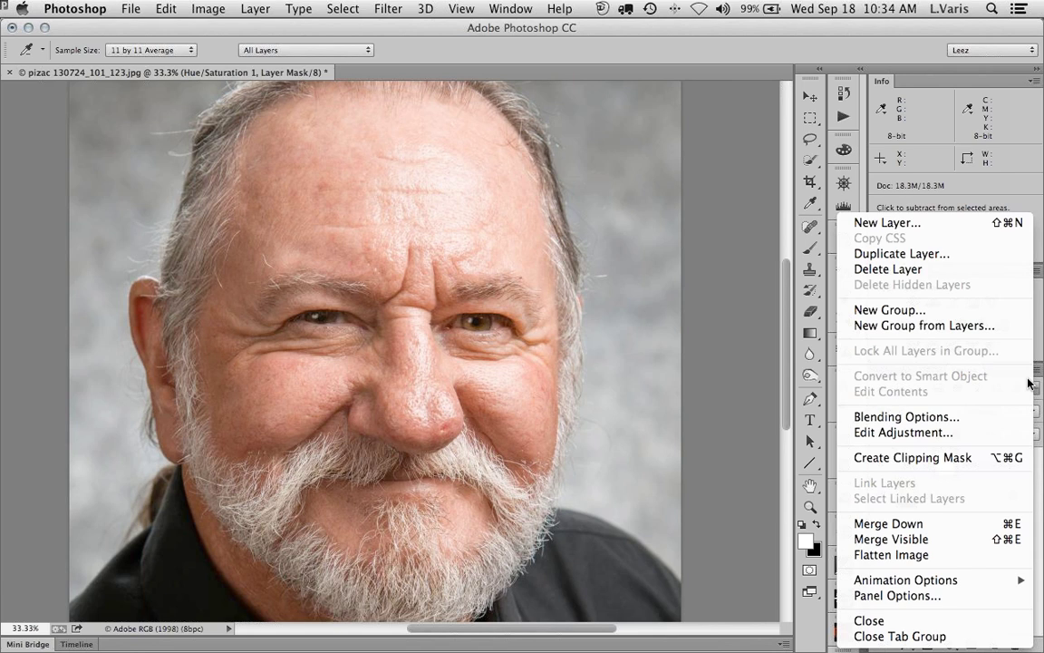
pyautogui.click(951, 556)
pyautogui.press('b')
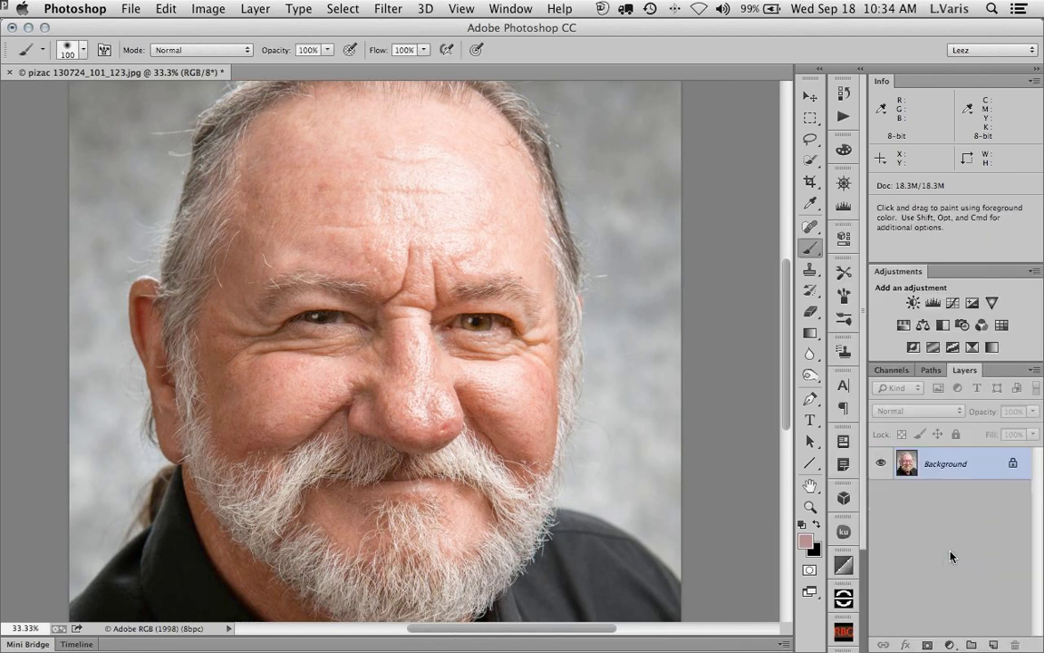
# Duplicate the Background layer twice, naming the upper copy tex and the lower copy blur
pyautogui.moveTo(978, 463); pyautogui.dragTo(993, 644)
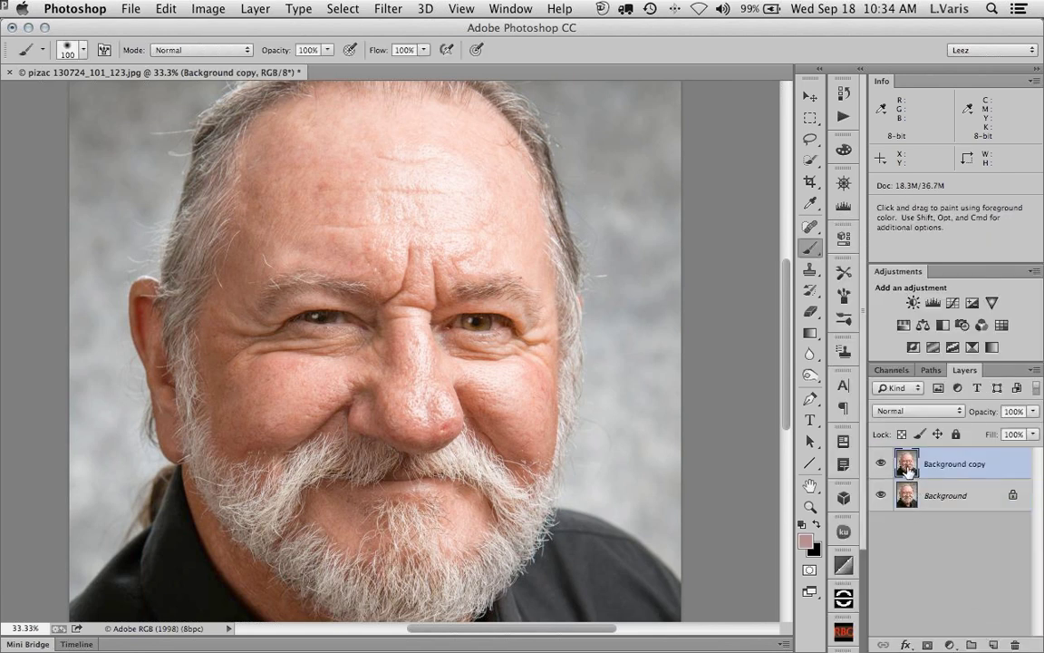
pyautogui.moveTo(969, 465); pyautogui.dragTo(897, 578)
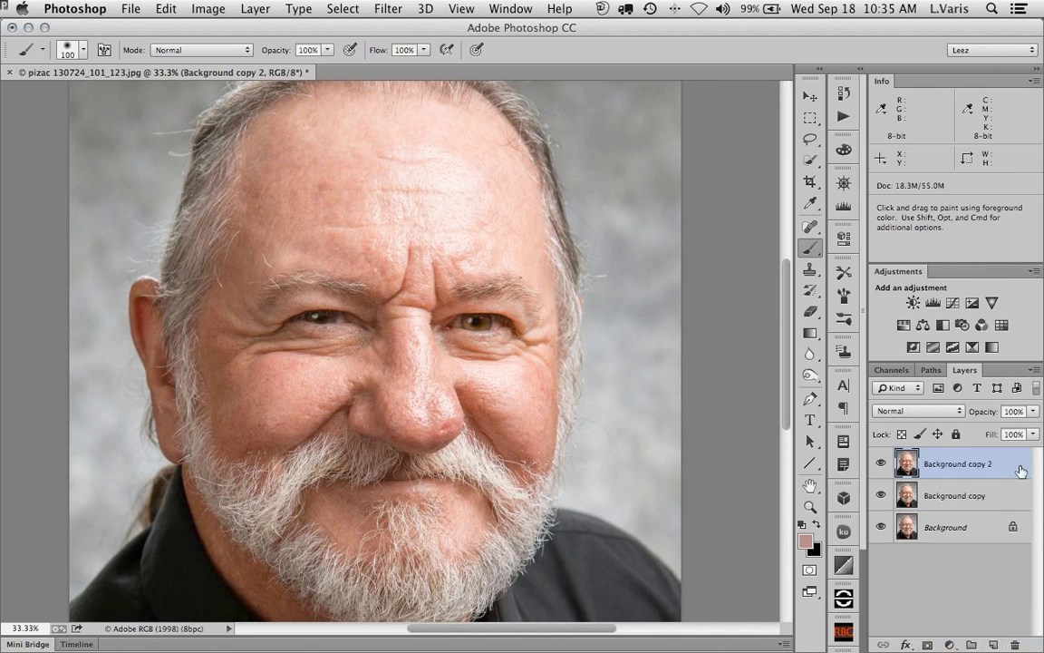
pyautogui.doubleClick(954, 466)
pyautogui.write('H')
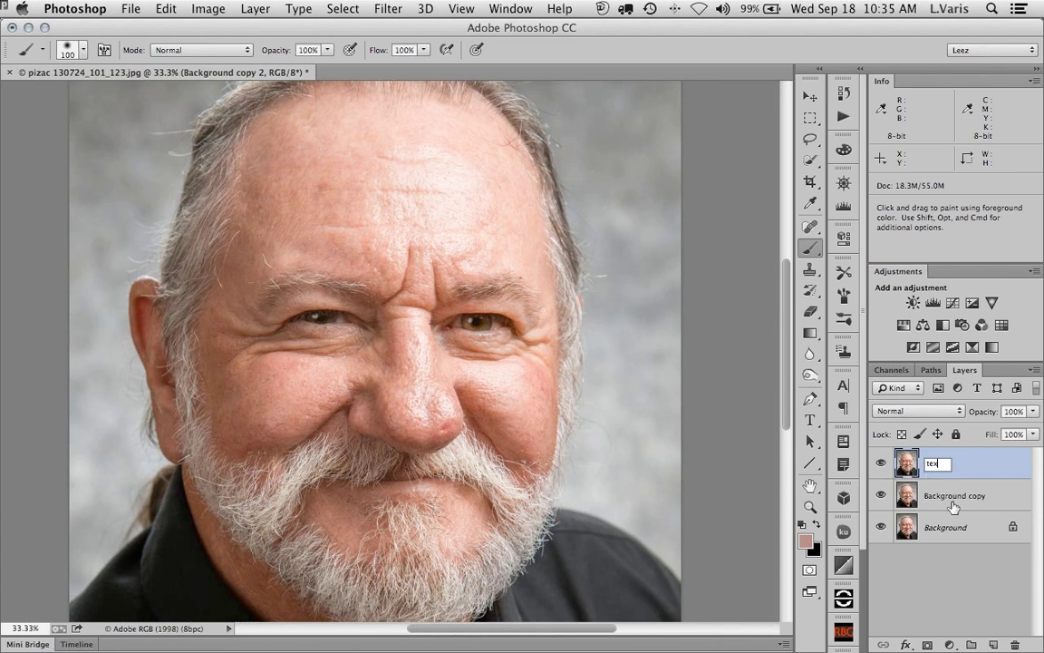
pyautogui.press('Return')
pyautogui.doubleClick(953, 496)
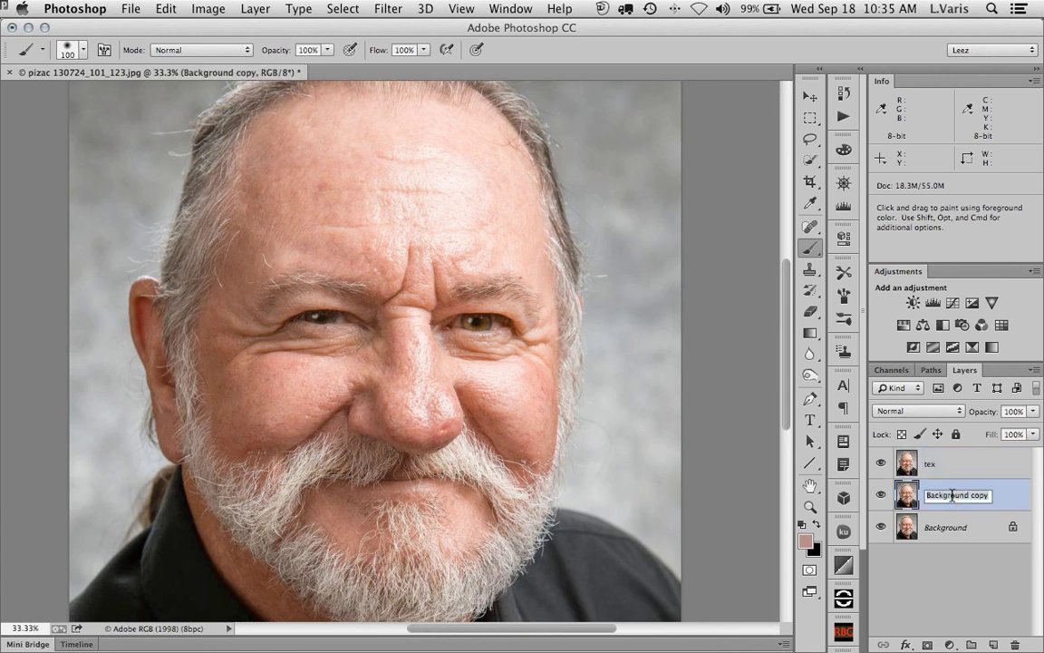
pyautogui.write('blur')
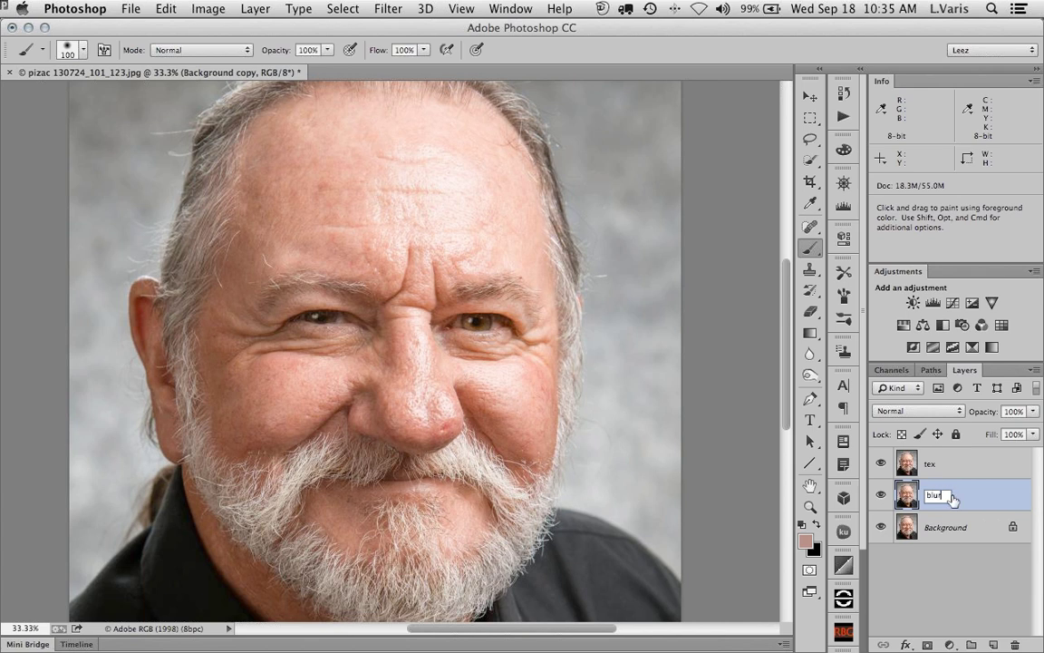
pyautogui.press('Return')
# Hide the tex layer and apply a Gaussian Blur with a 23.3-pixel radius to the blur layer
pyautogui.click(881, 465)
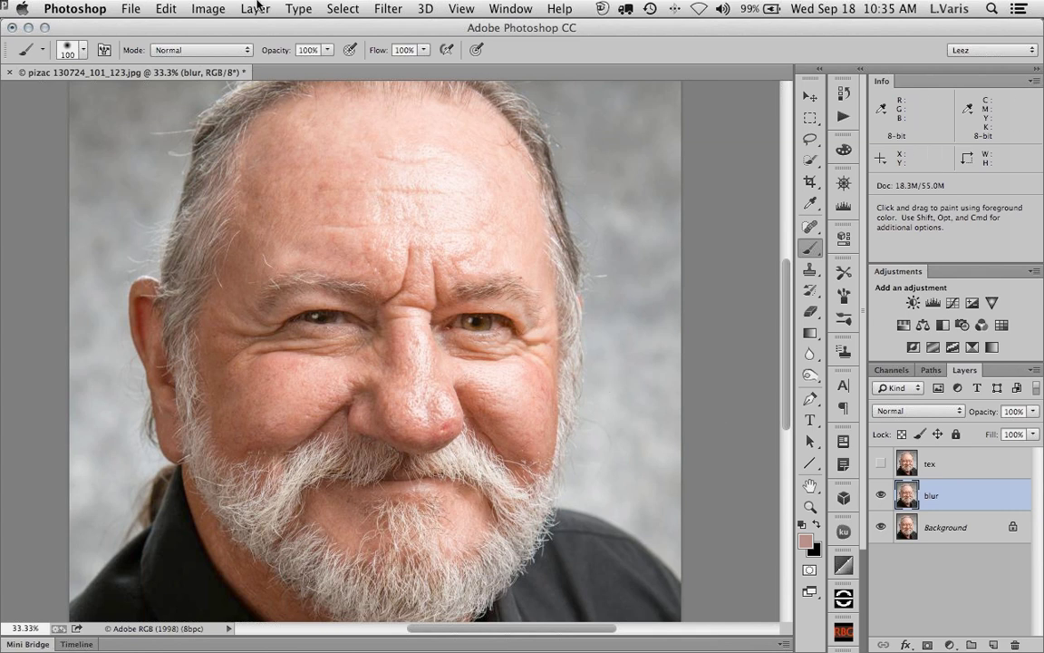
pyautogui.click(386, 8)
pyautogui.moveTo(417, 203)
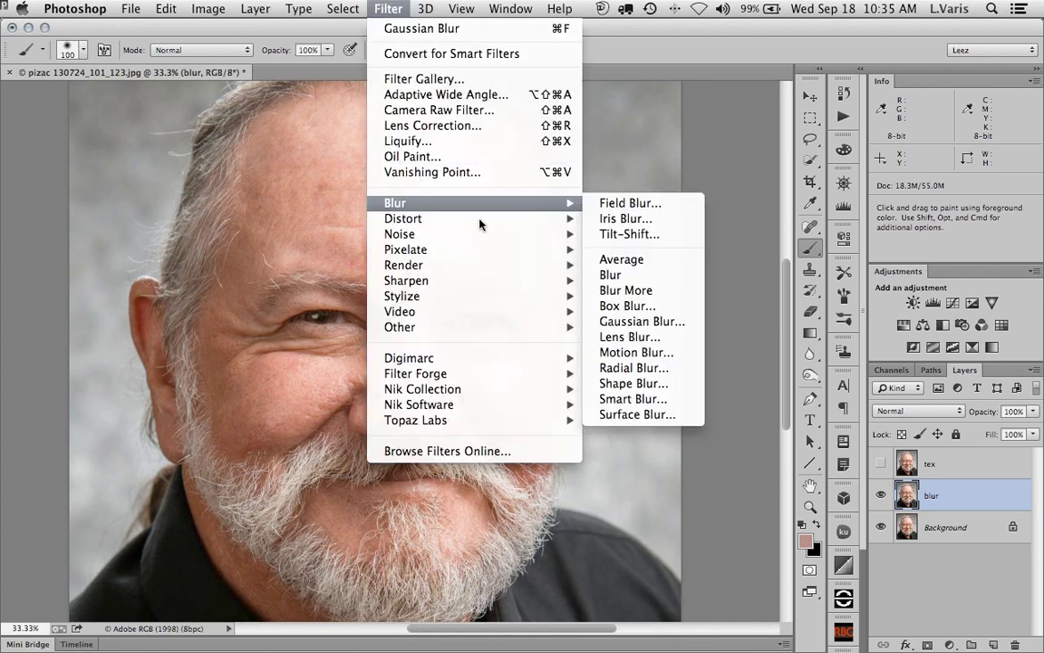
pyautogui.click(638, 324)
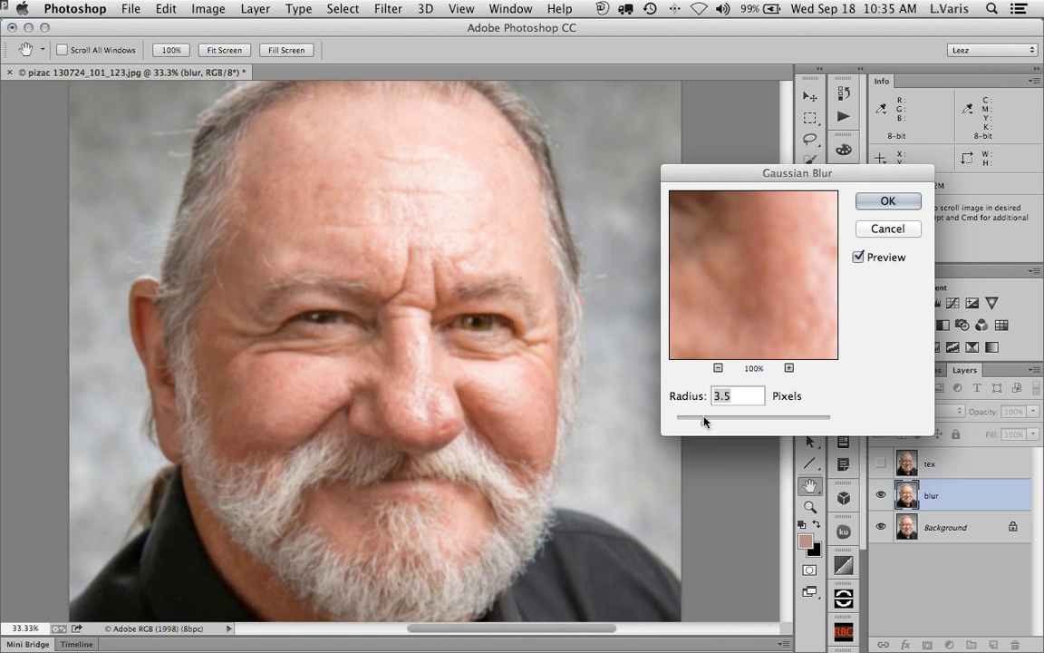
pyautogui.moveTo(769, 275)
pyautogui.mouseDown()
pyautogui.moveTo(736, 257)
pyautogui.moveTo(757, 294)
pyautogui.mouseUp()
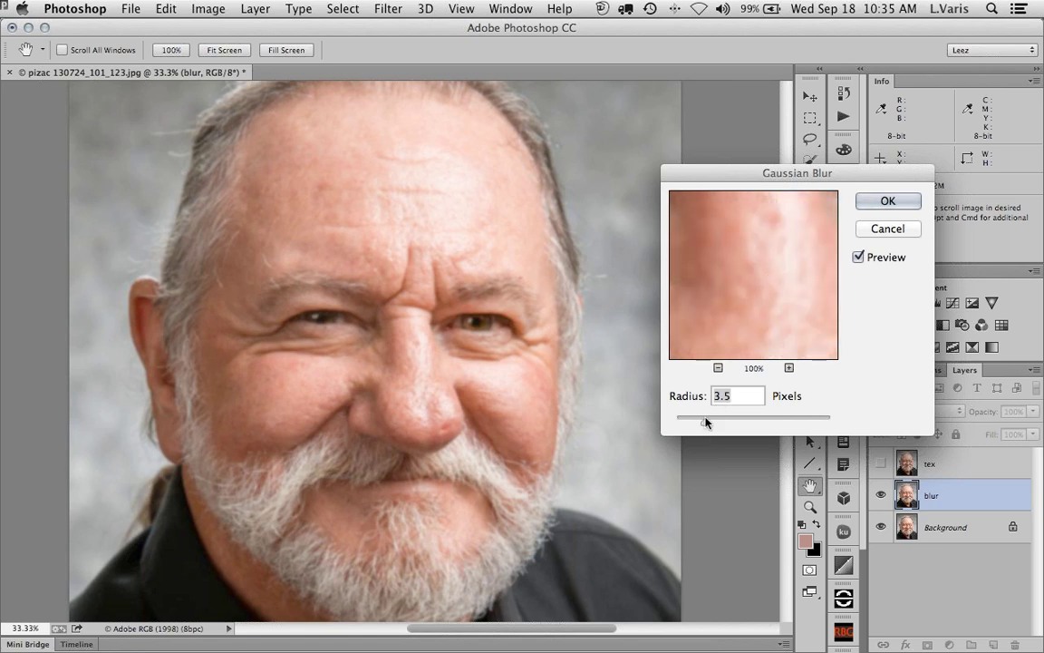
pyautogui.moveTo(718, 426); pyautogui.dragTo(746, 430)
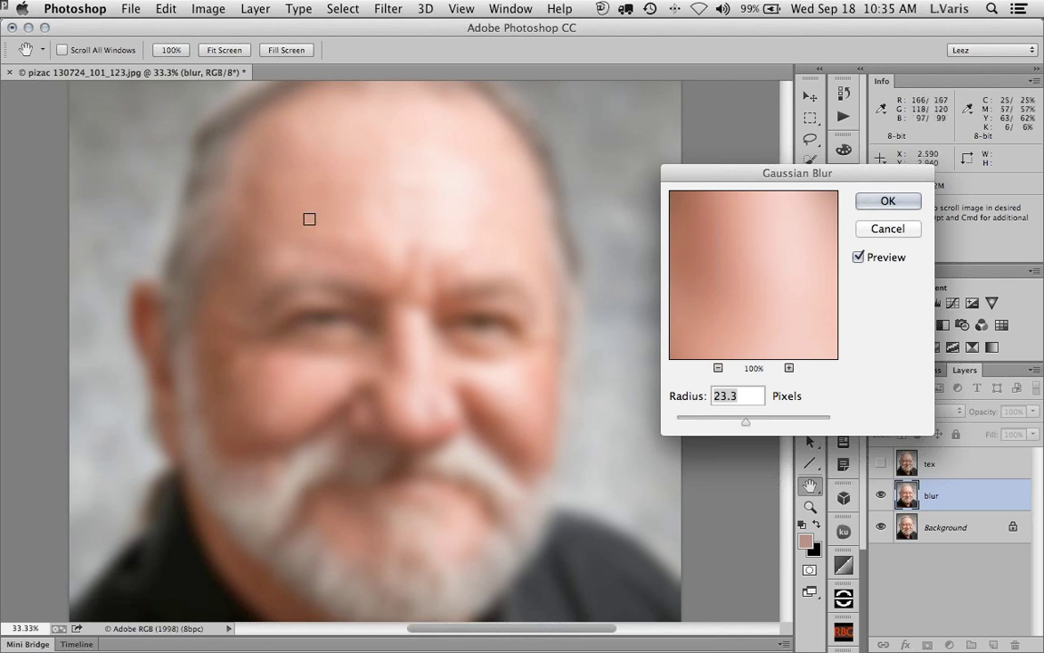
pyautogui.click(868, 202)
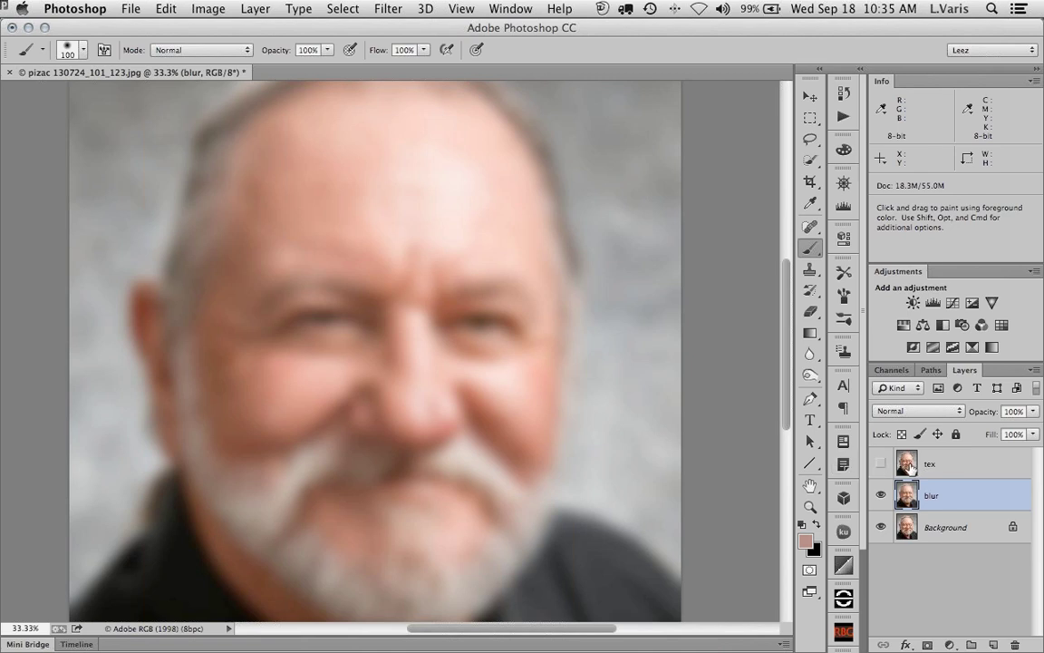
# Show the tex layer and set up Apply Image on it with the blur layer as the source
pyautogui.click(881, 464)
pyautogui.click(906, 465)
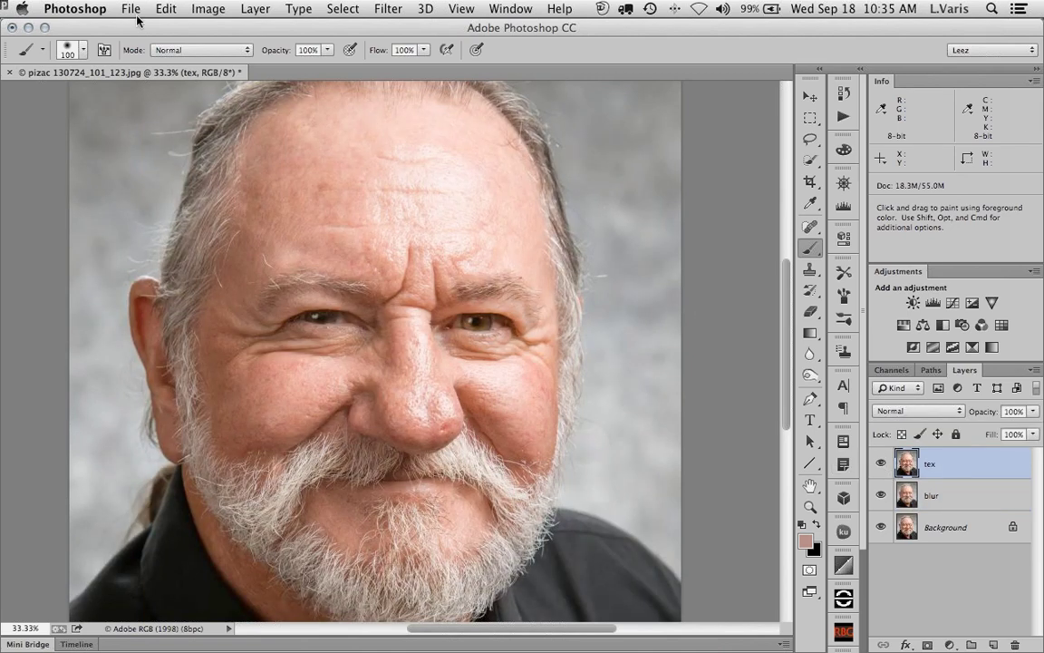
pyautogui.click(203, 11)
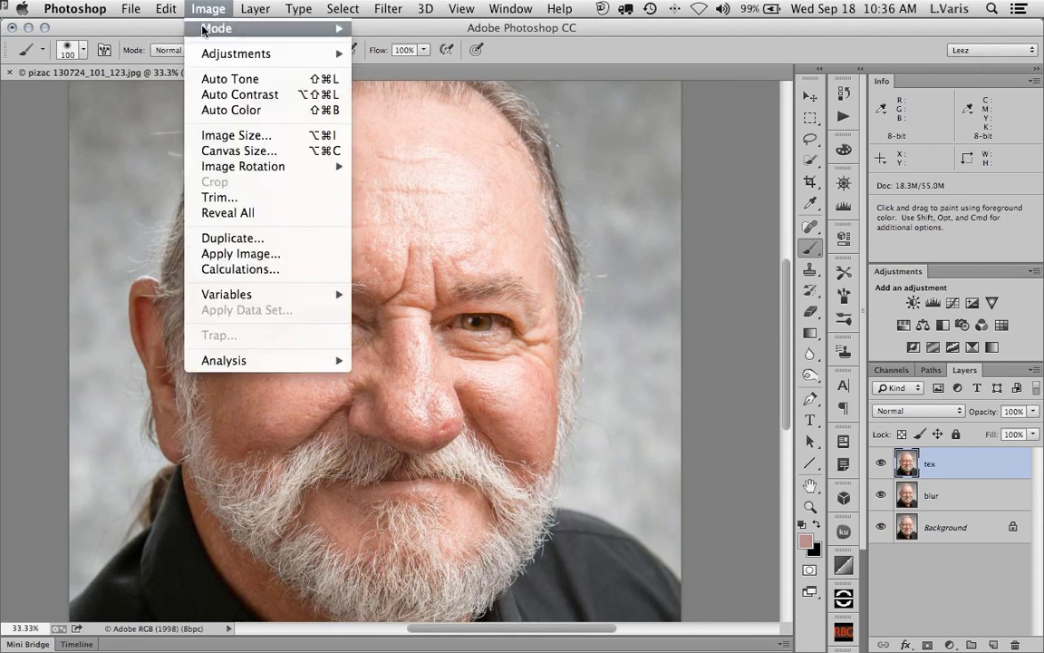
pyautogui.click(227, 256)
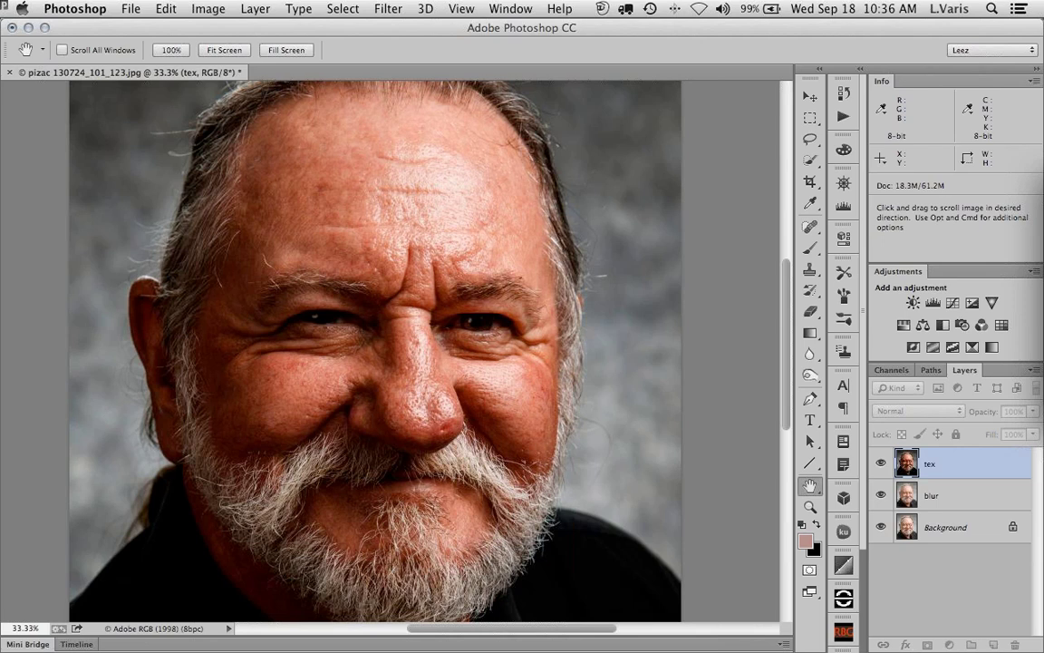
pyautogui.moveTo(1043, 191); pyautogui.dragTo(841, 82)
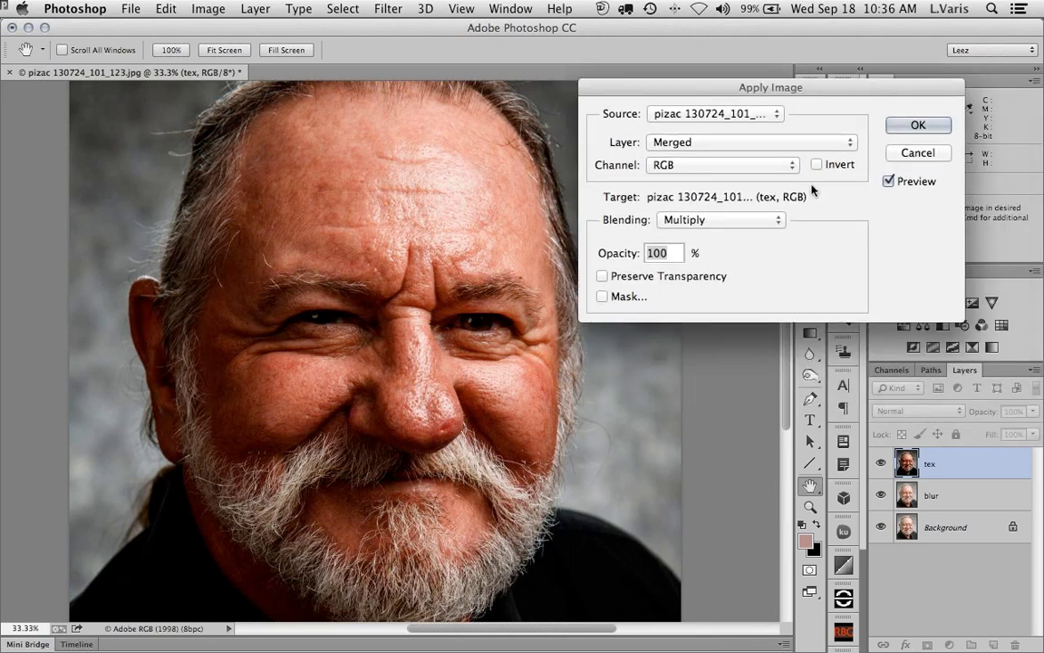
pyautogui.click(718, 142)
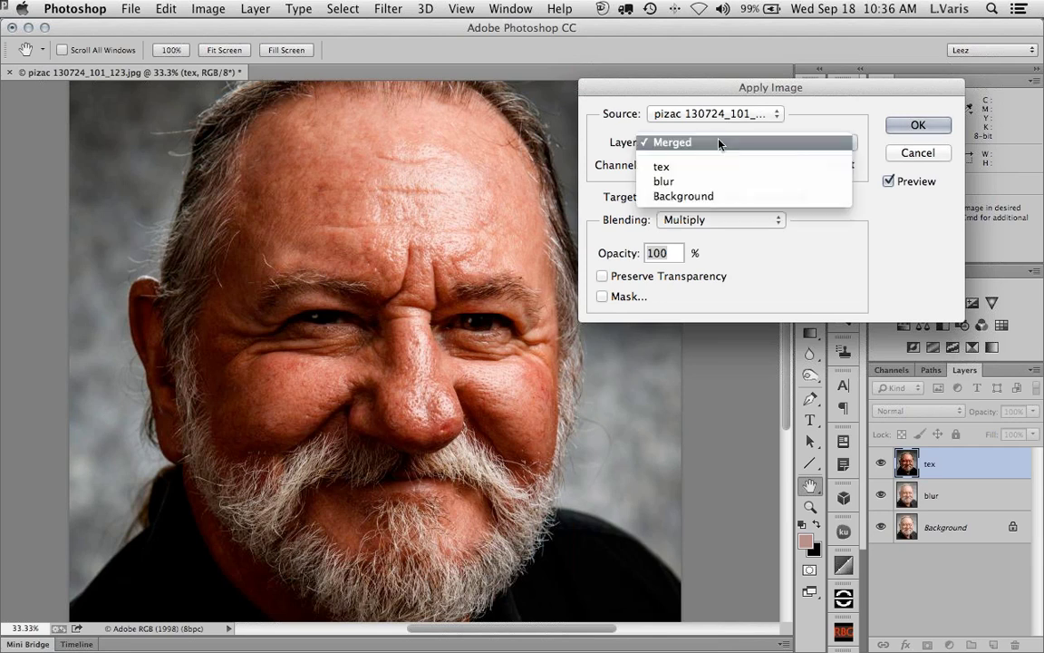
pyautogui.click(687, 182)
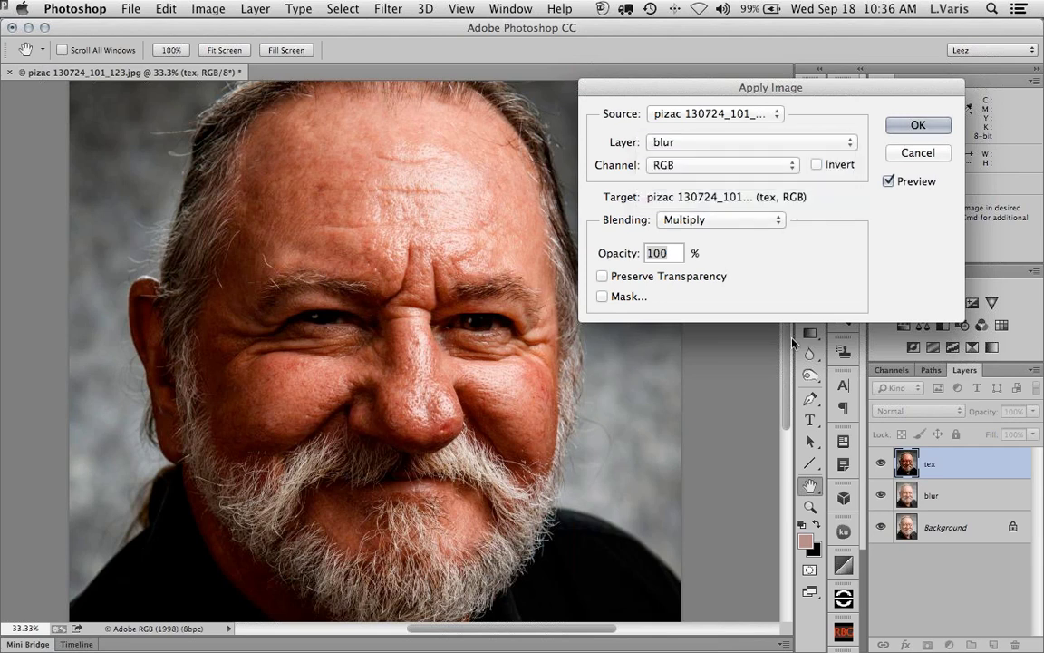
# Apply the blur image to the tex layer using Subtract blending with scale 2 and offset 128
pyautogui.click(731, 223)
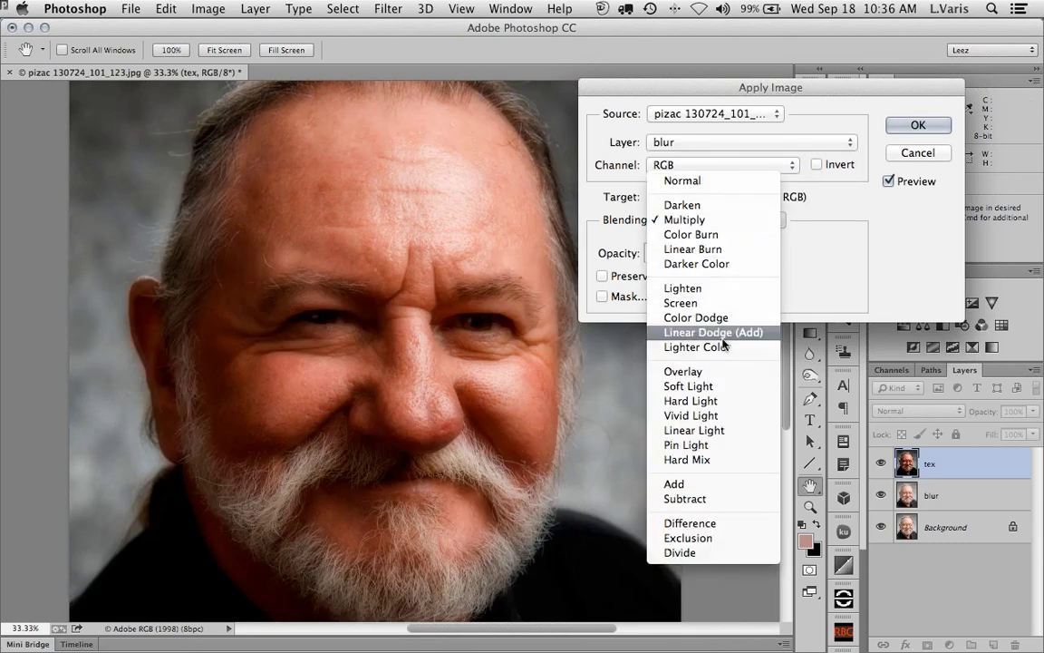
pyautogui.click(718, 503)
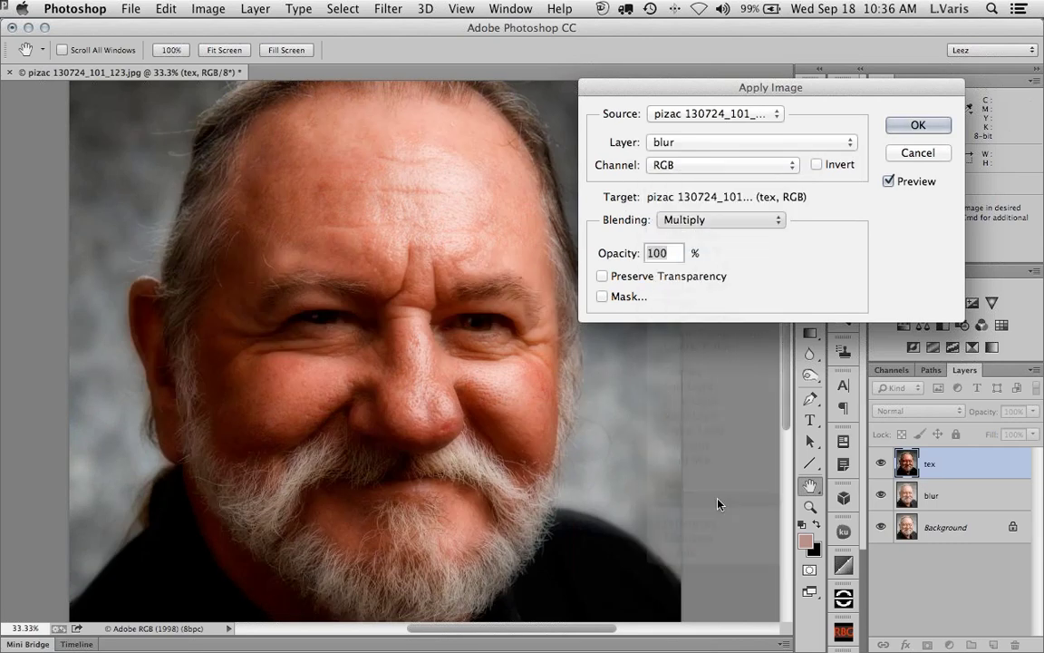
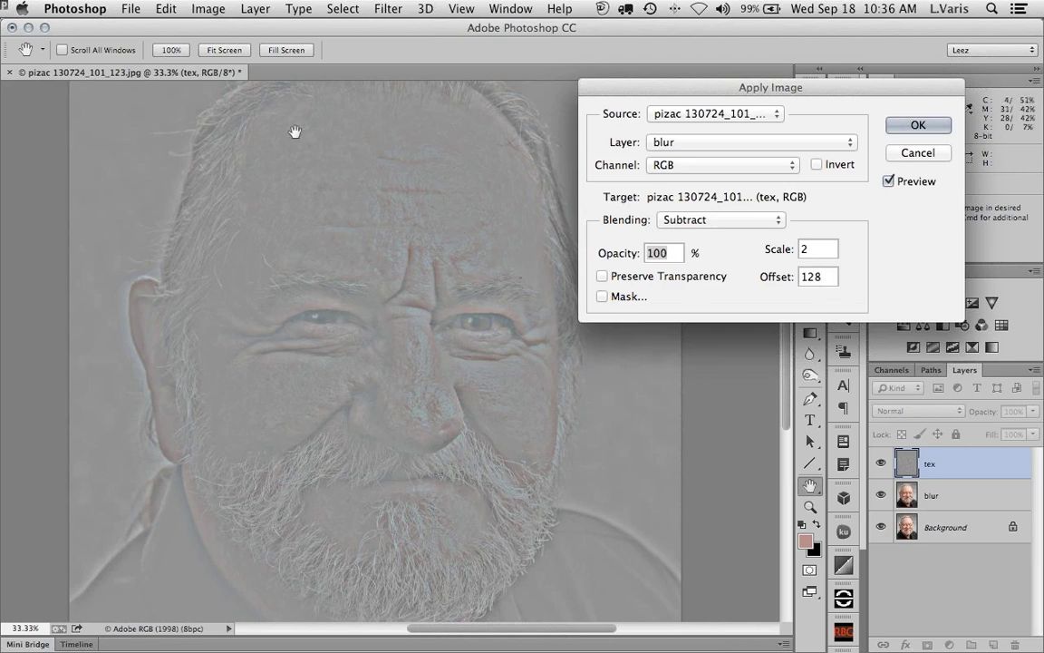
pyautogui.doubleClick(803, 248)
pyautogui.write('2')
pyautogui.click(917, 126)
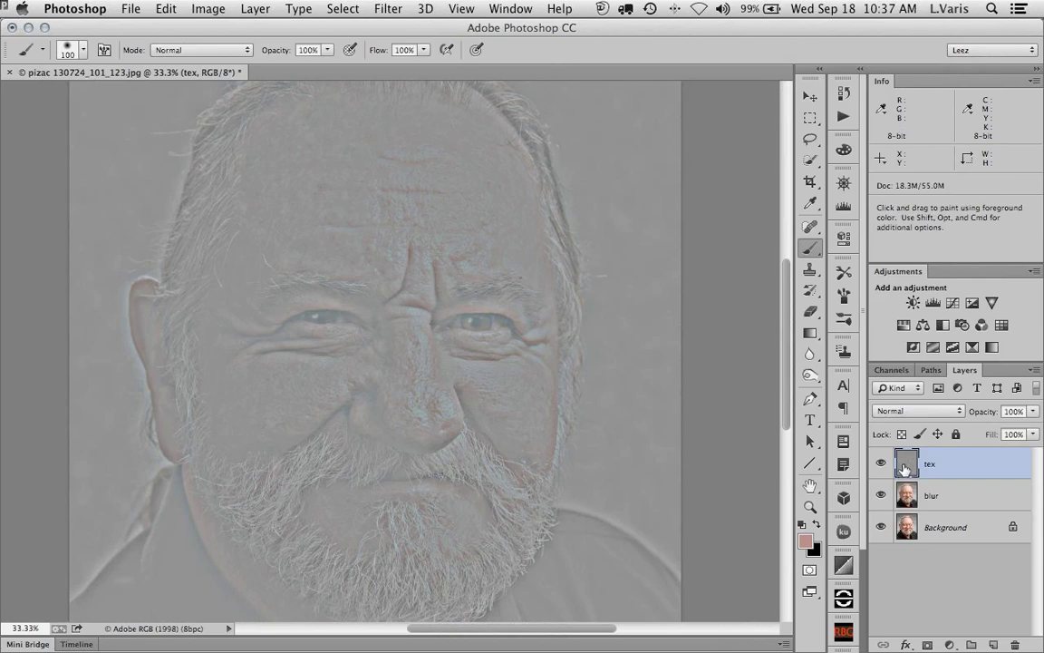
# Set the tex layer's blend mode to Linear Light and compare the portrait with the tex and blur layers hidden and shown
pyautogui.click(879, 464)
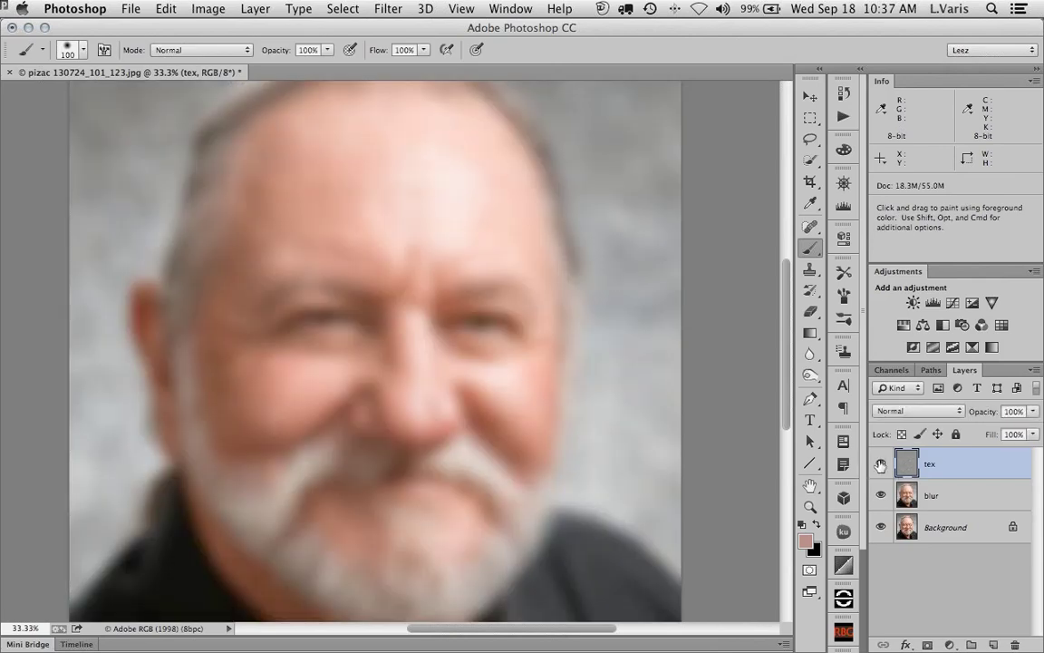
pyautogui.click(879, 464)
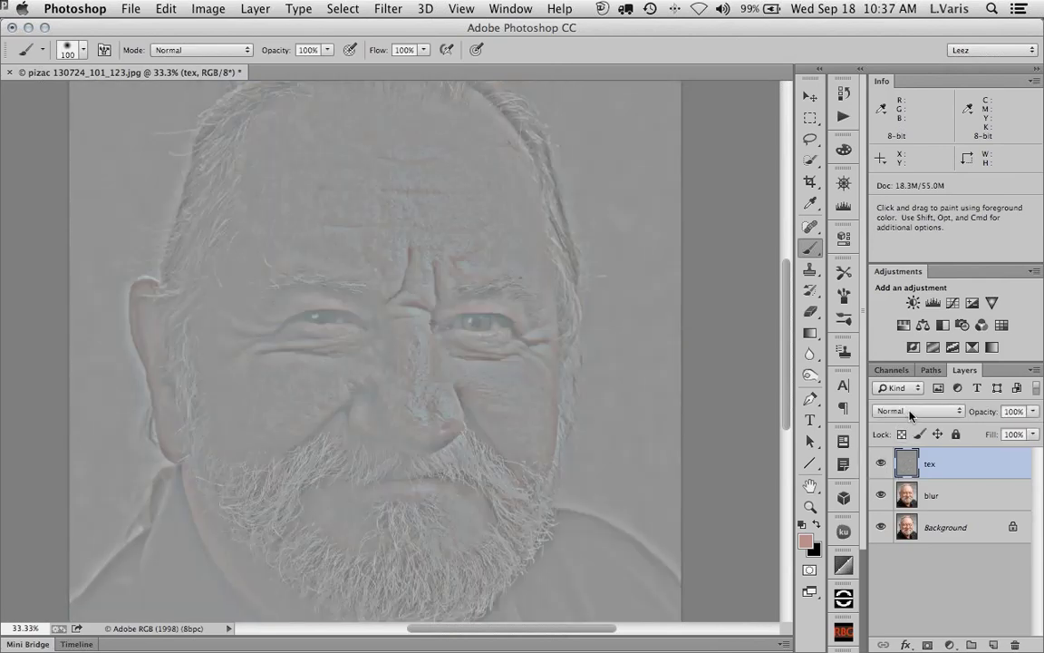
pyautogui.click(912, 415)
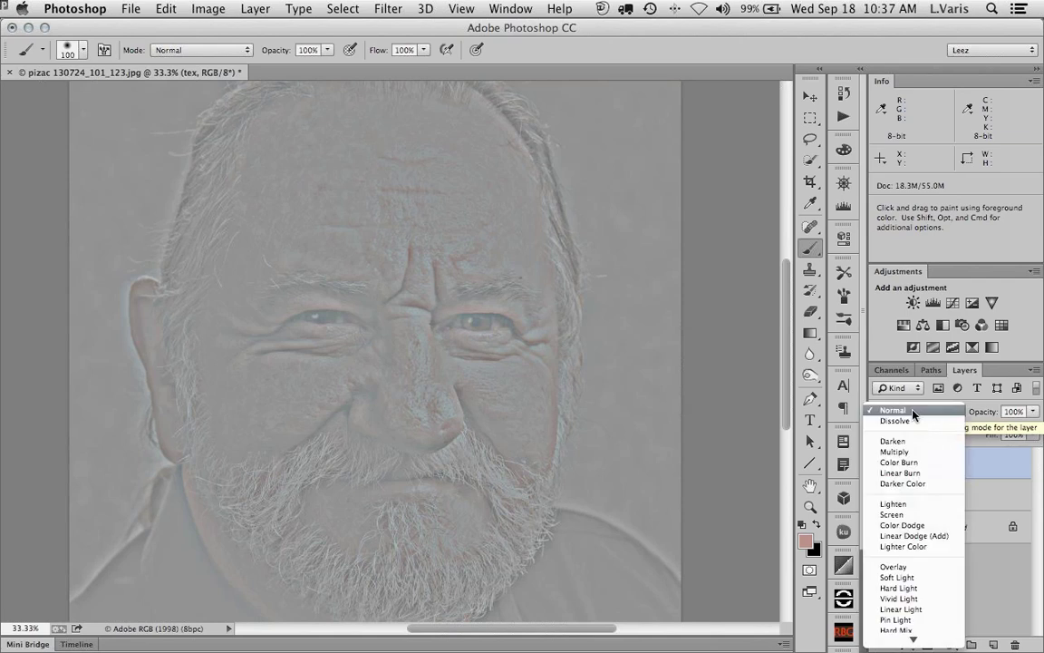
pyautogui.click(919, 610)
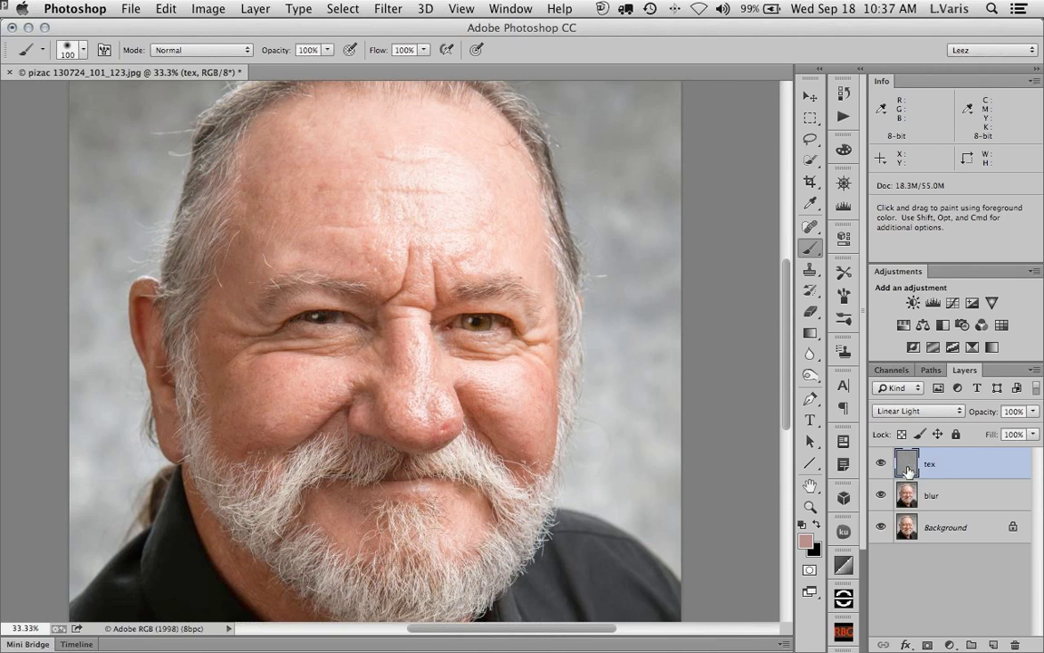
pyautogui.moveTo(882, 466); pyautogui.dragTo(882, 497)
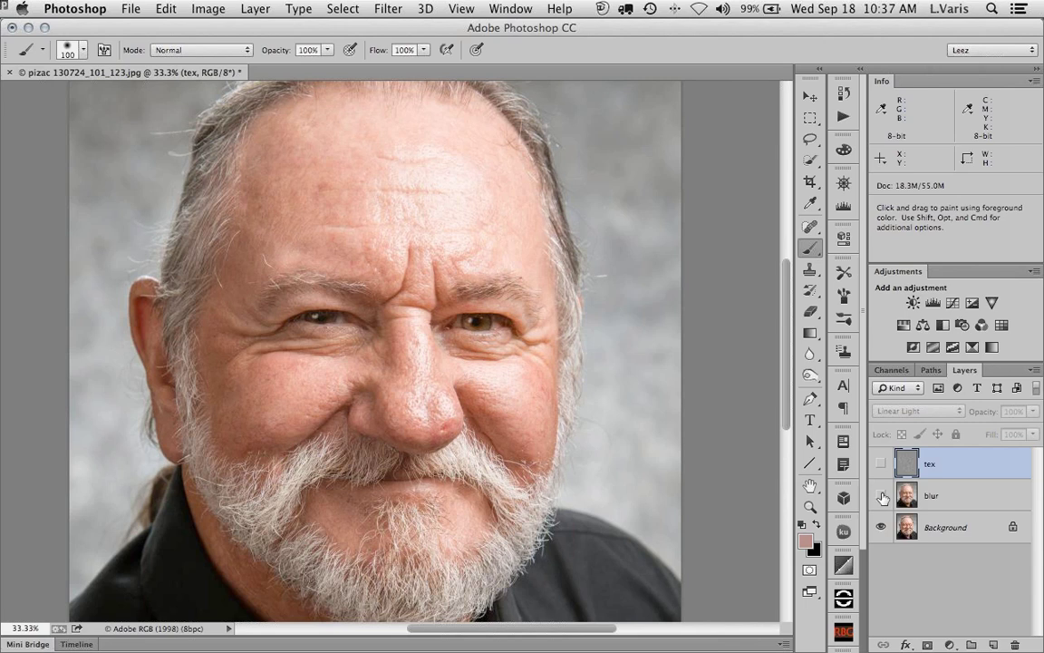
pyautogui.moveTo(881, 490); pyautogui.dragTo(883, 472)
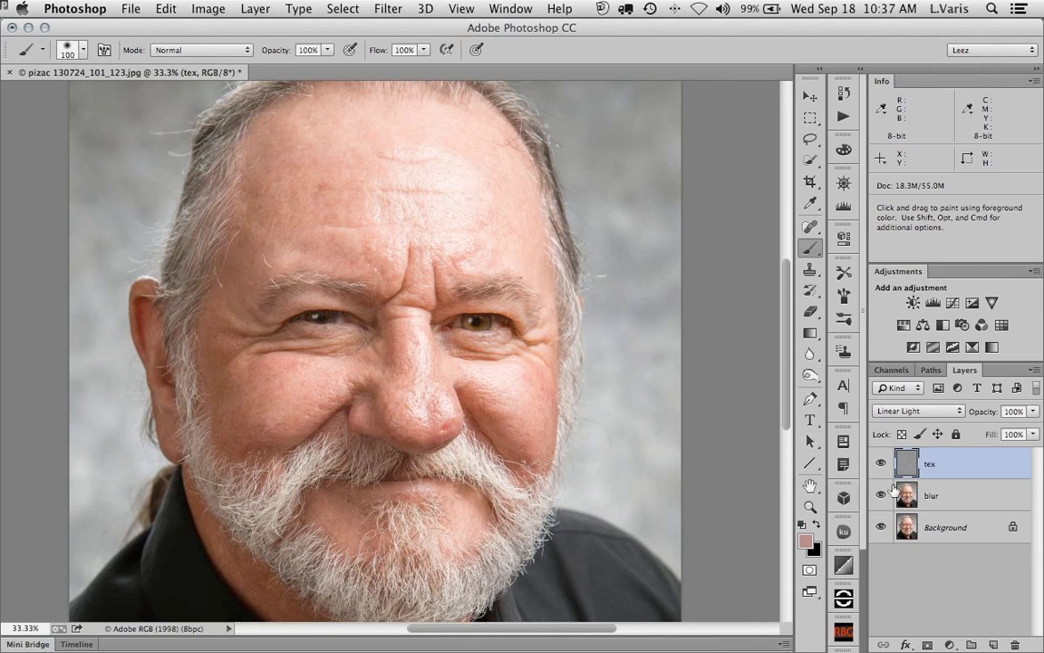
# Add an empty layer between the blur and tex layers and enlarge the brush to 200
pyautogui.click(907, 497)
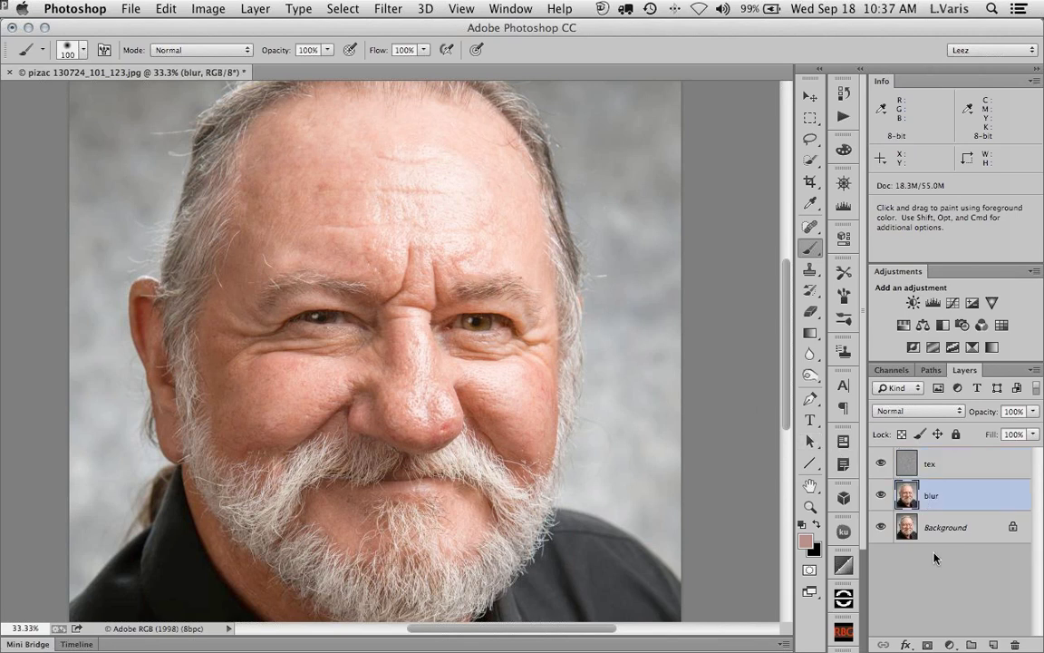
pyautogui.click(993, 645)
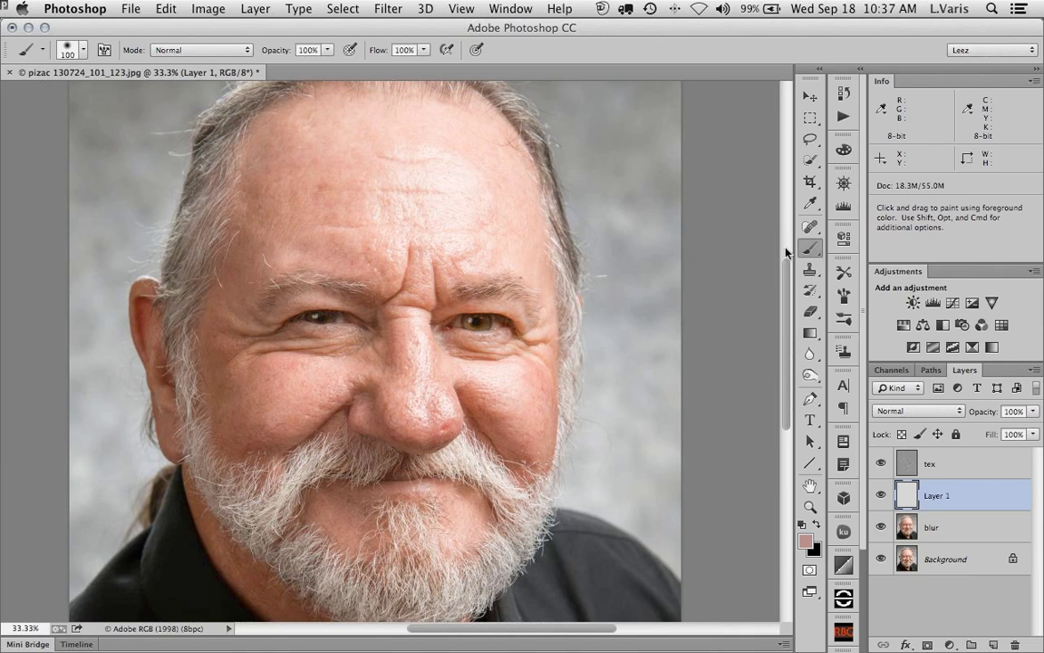
pyautogui.press(']')
pyautogui.press(']')
pyautogui.press(']')
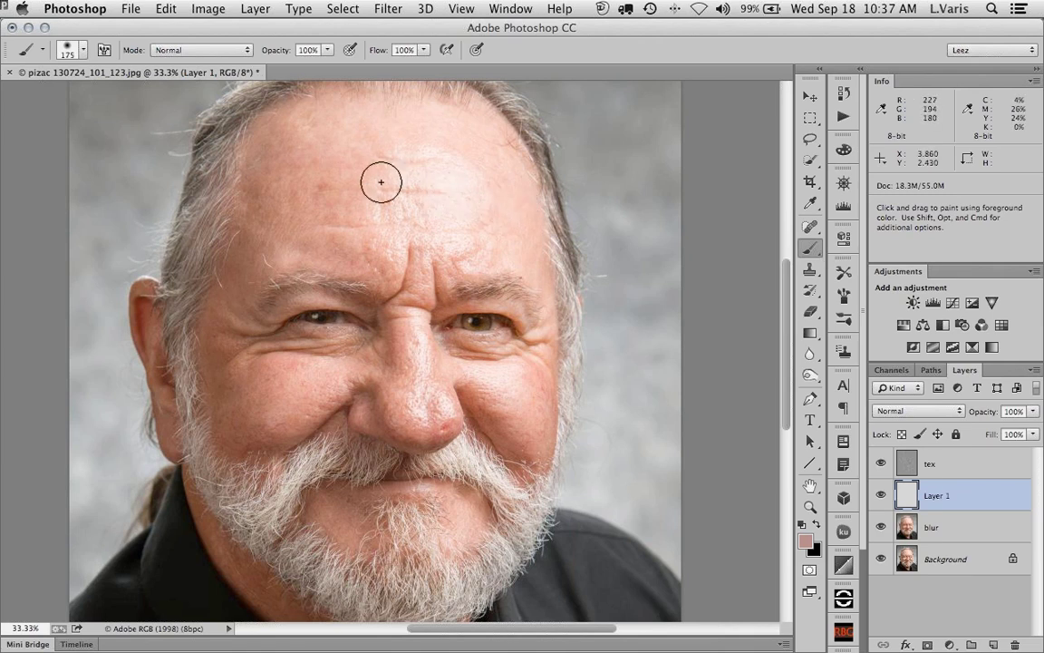
pyautogui.press(']')
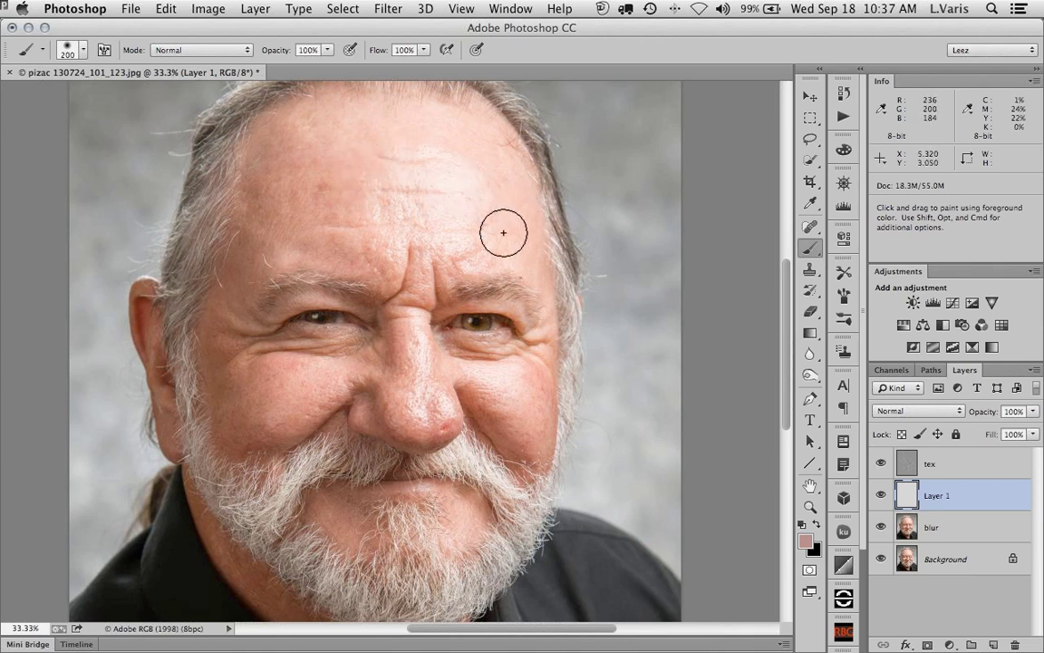
# Sample a light forehead skin tone and paint it over the forehead highlights at 30% brush opacity
pyautogui.press('alt')
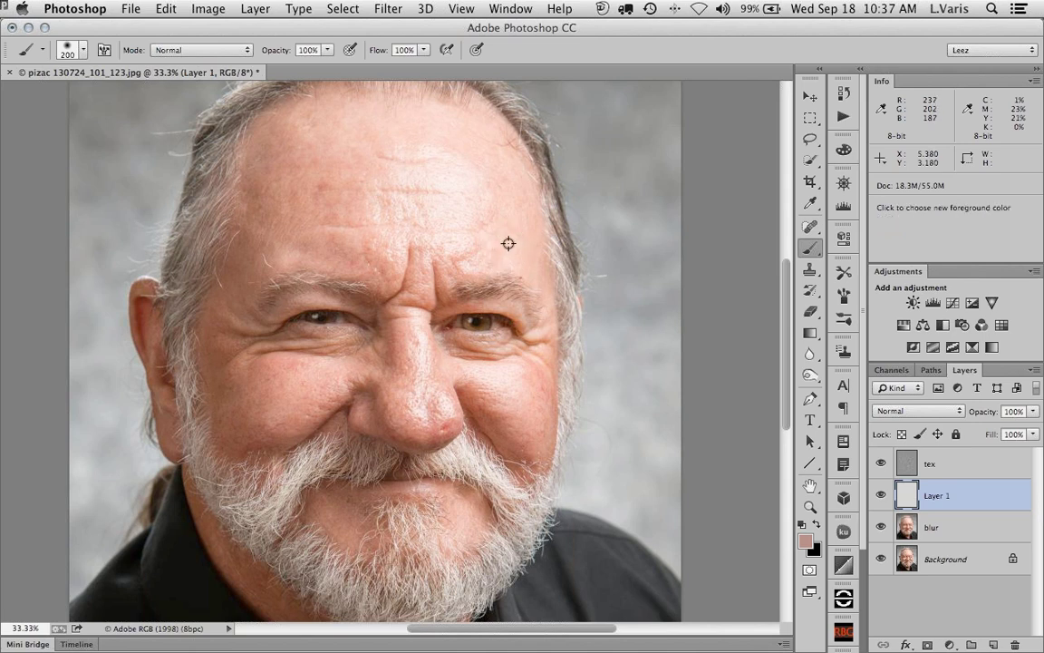
pyautogui.keyDown('alt'); pyautogui.click(508, 243); pyautogui.keyUp('alt')
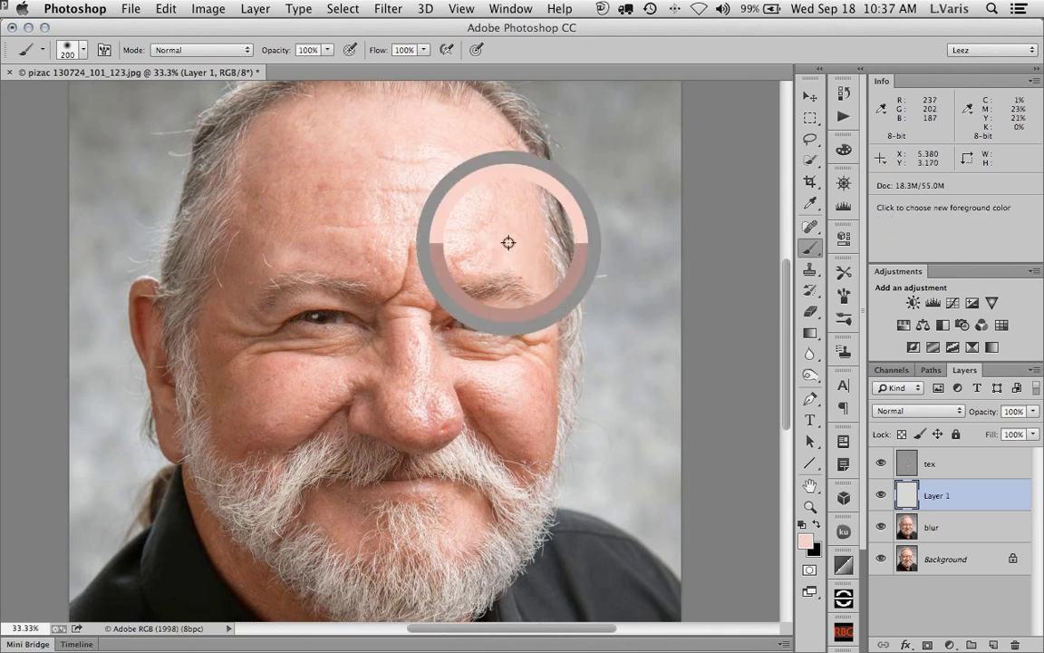
pyautogui.keyDown('alt'); pyautogui.click(882, 530); pyautogui.keyUp('alt')
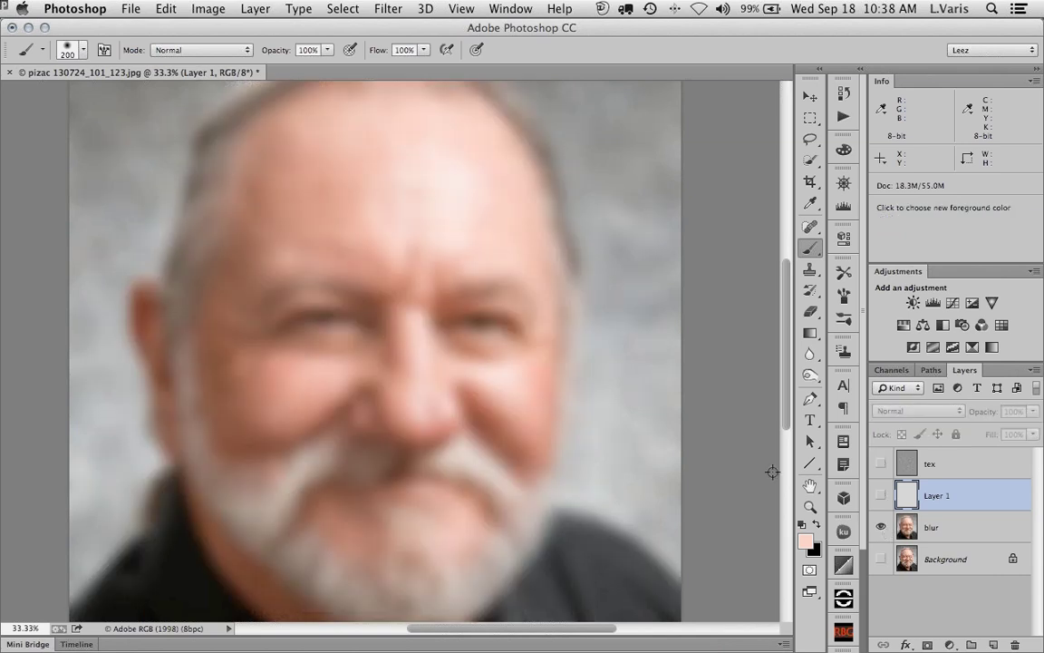
pyautogui.keyDown('alt'); pyautogui.click(881, 527); pyautogui.keyUp('alt')
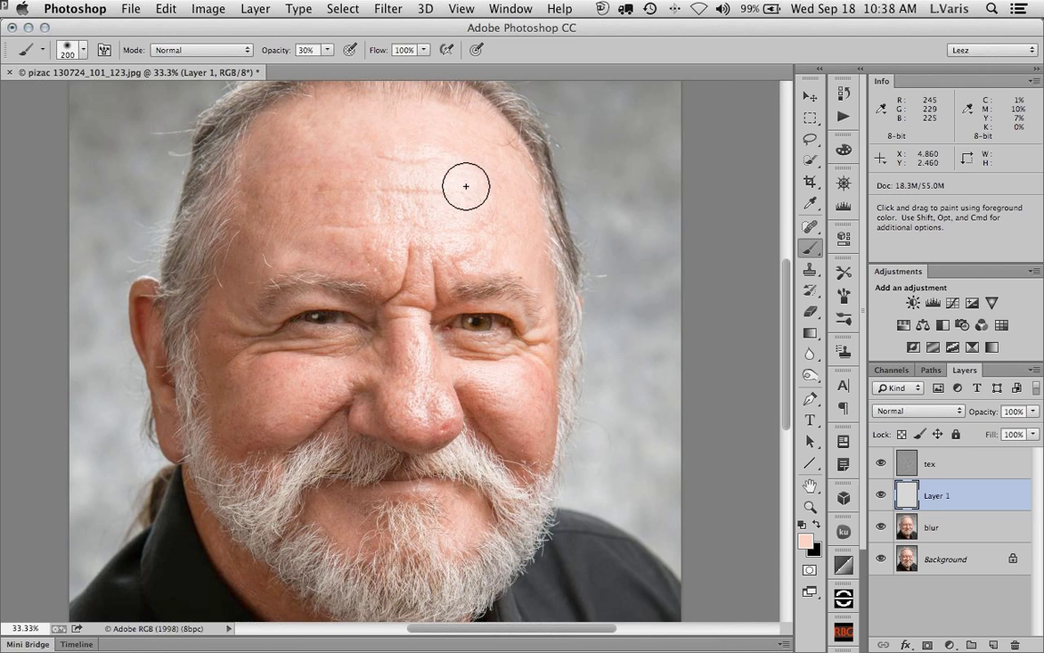
pyautogui.moveTo(460, 175)
pyautogui.mouseDown()
pyautogui.moveTo(402, 173)
pyautogui.moveTo(459, 204)
pyautogui.moveTo(456, 182)
pyautogui.moveTo(433, 164)
pyautogui.moveTo(393, 189)
pyautogui.moveTo(435, 204)
pyautogui.moveTo(408, 226)
pyautogui.mouseUp()
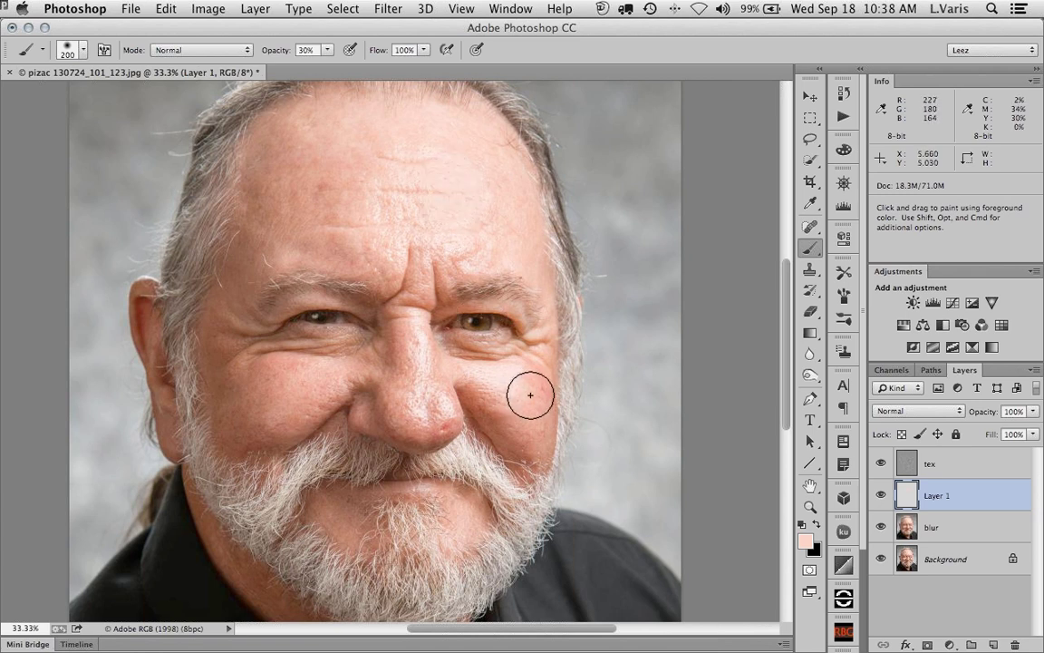
# Reduce the brush to 125 and paint sampled skin tones over the shine along the nose
pyautogui.keyDown('alt'); pyautogui.click(524, 394); pyautogui.keyUp('alt')
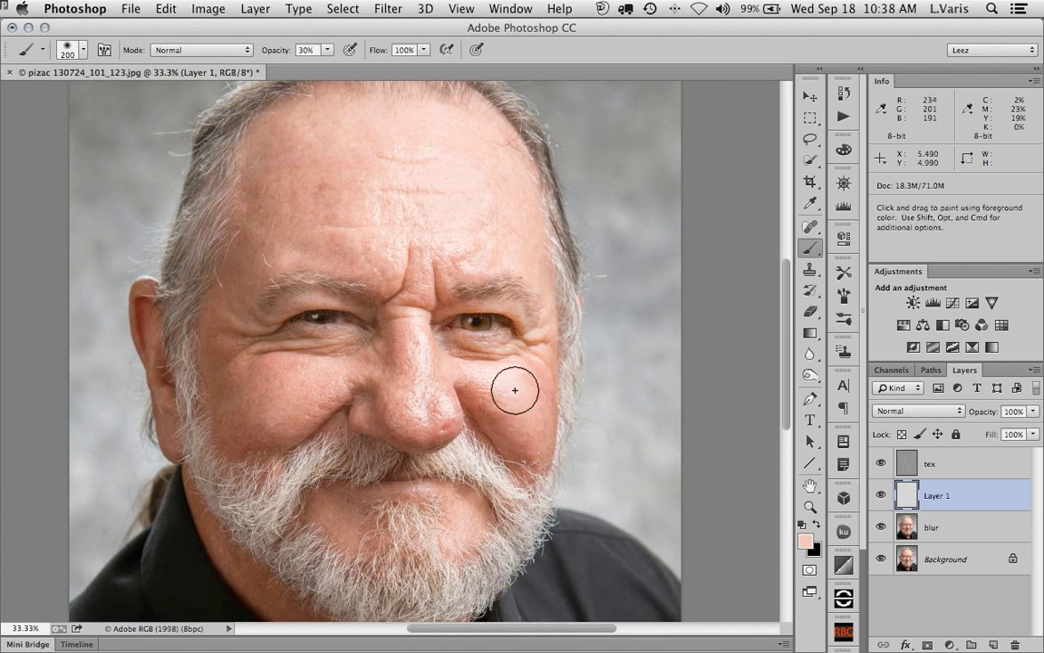
pyautogui.press('[')
pyautogui.press('[')
pyautogui.press('[')
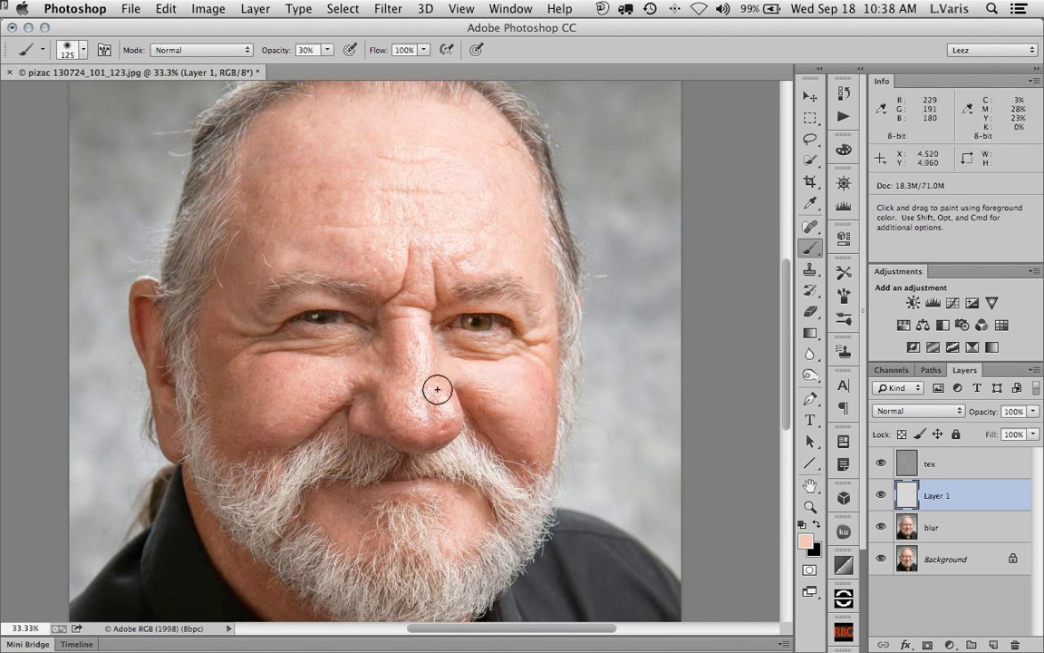
pyautogui.press('alt')
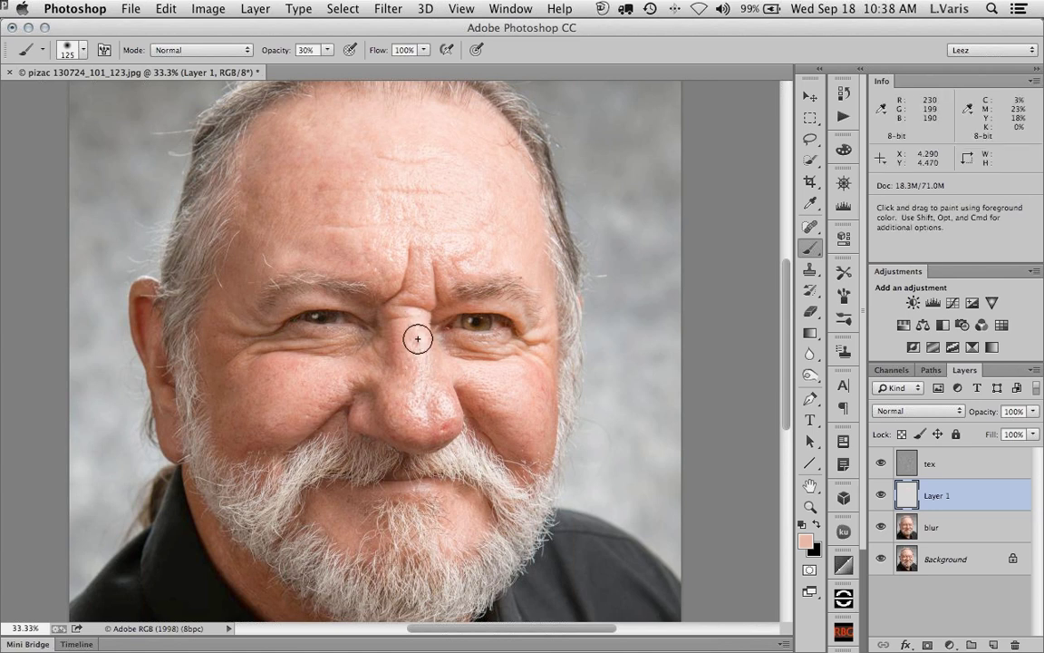
pyautogui.moveTo(423, 388)
pyautogui.mouseDown()
pyautogui.moveTo(417, 413)
pyautogui.moveTo(429, 416)
pyautogui.moveTo(421, 409)
pyautogui.mouseUp()
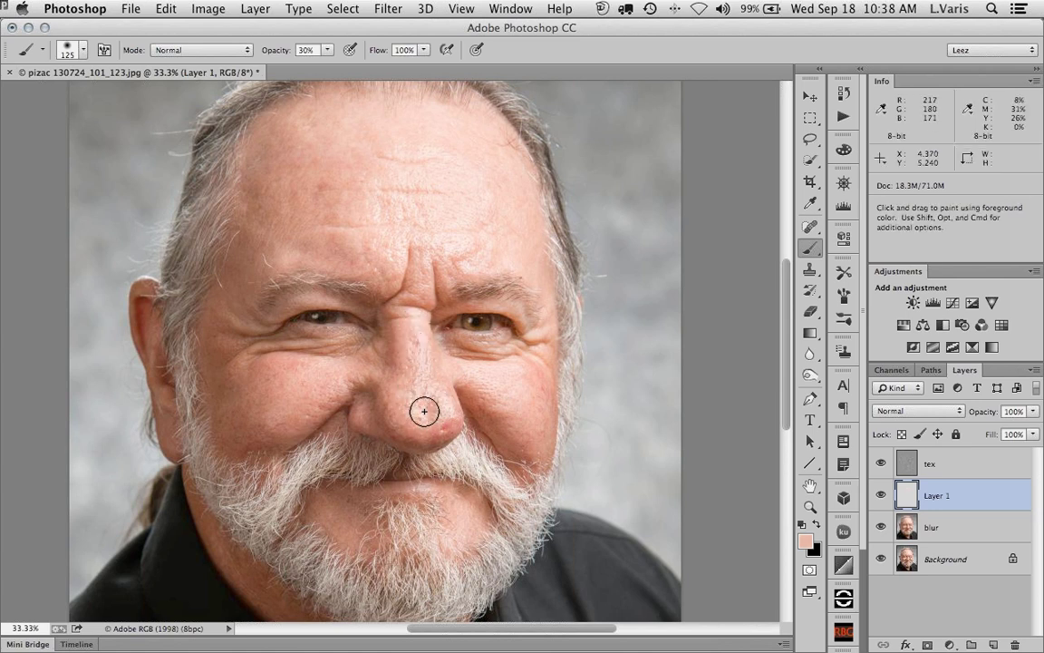
pyautogui.moveTo(420, 349)
pyautogui.mouseDown()
pyautogui.moveTo(415, 331)
pyautogui.moveTo(415, 410)
pyautogui.moveTo(436, 378)
pyautogui.moveTo(416, 333)
pyautogui.mouseUp()
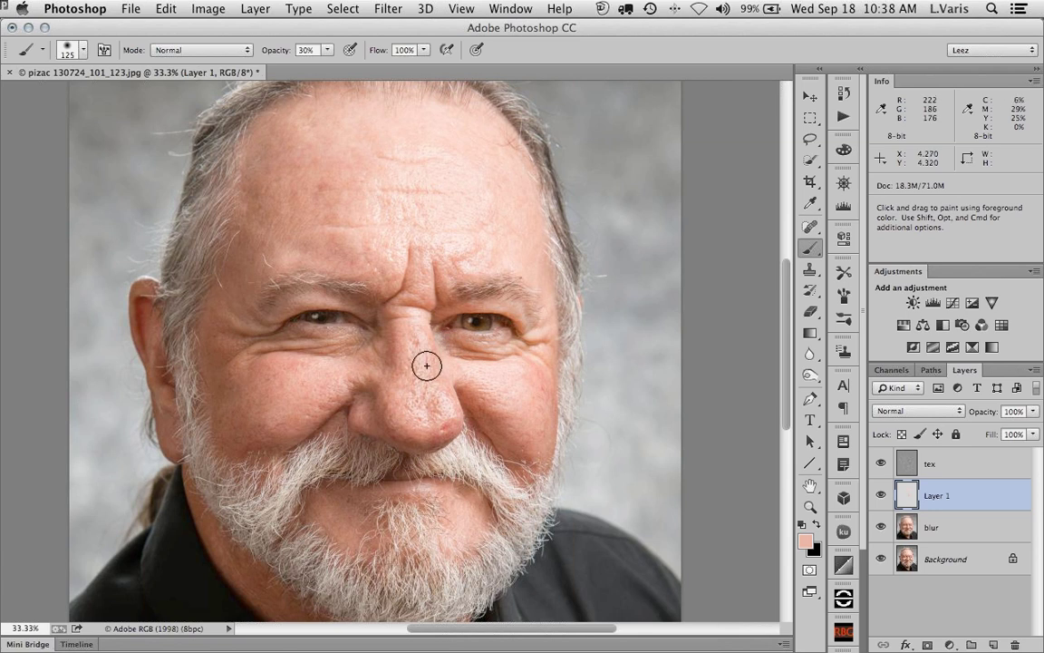
# Soften the highlights on both cheeks by painting with skin tones sampled from each cheek
pyautogui.press('alt')
pyautogui.keyDown('alt'); pyautogui.click(533, 377); pyautogui.keyUp('alt')
pyautogui.moveTo(533, 377)
pyautogui.mouseDown()
pyautogui.moveTo(462, 376)
pyautogui.moveTo(520, 396)
pyautogui.mouseUp()
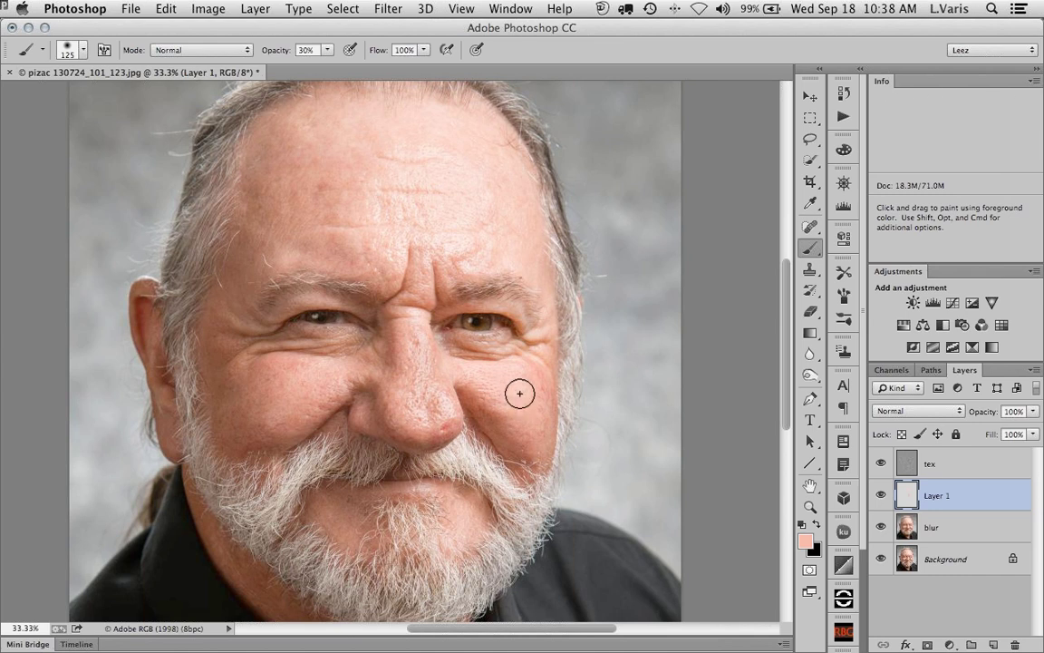
pyautogui.press('alt')
pyautogui.keyDown('alt'); pyautogui.click(299, 381); pyautogui.keyUp('alt')
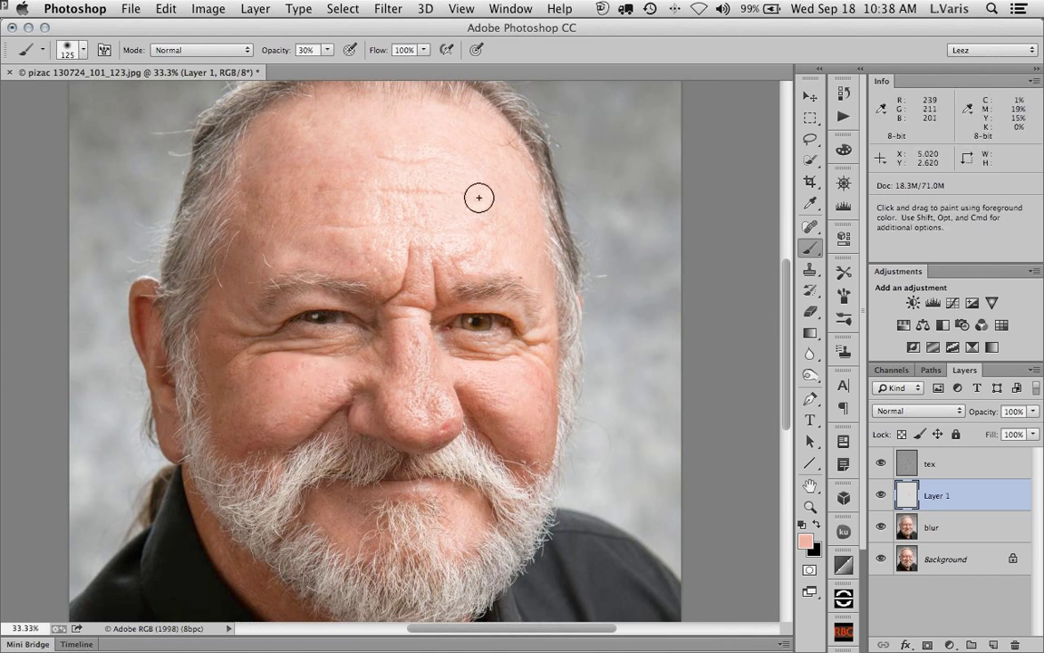
# Even out the remaining forehead shine with skin tones sampled across the forehead, enlarging the brush to 175
pyautogui.press('alt')
pyautogui.keyDown('alt'); pyautogui.click(341, 199); pyautogui.keyUp('alt')
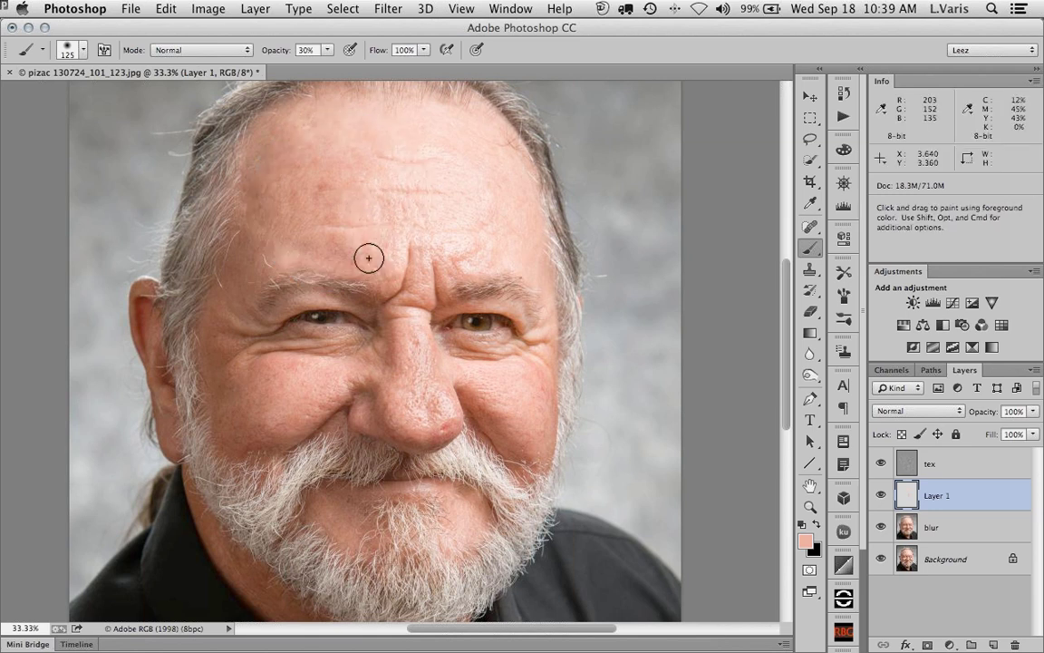
pyautogui.press('alt')
pyautogui.keyDown('alt'); pyautogui.click(445, 140); pyautogui.keyUp('alt')
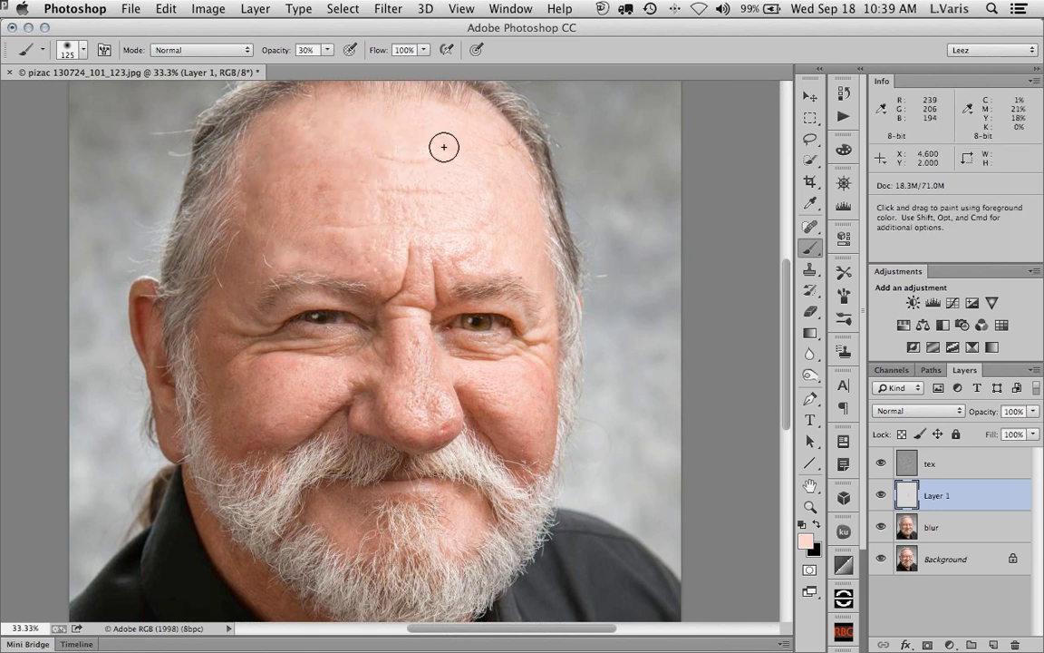
pyautogui.press('alt')
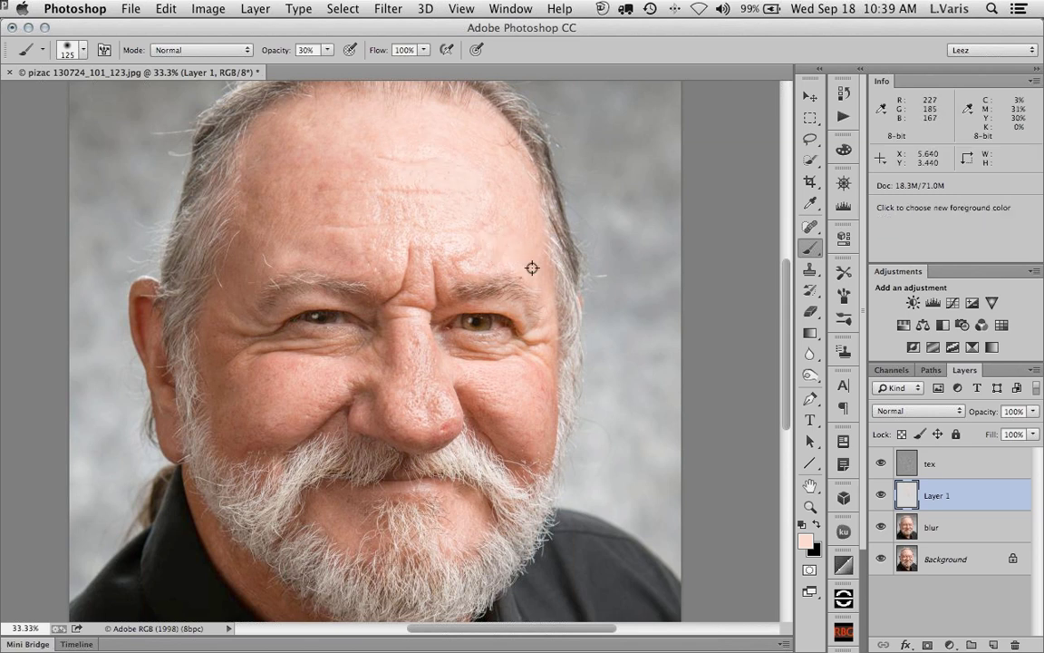
pyautogui.keyDown('alt'); pyautogui.click(533, 264); pyautogui.keyUp('alt')
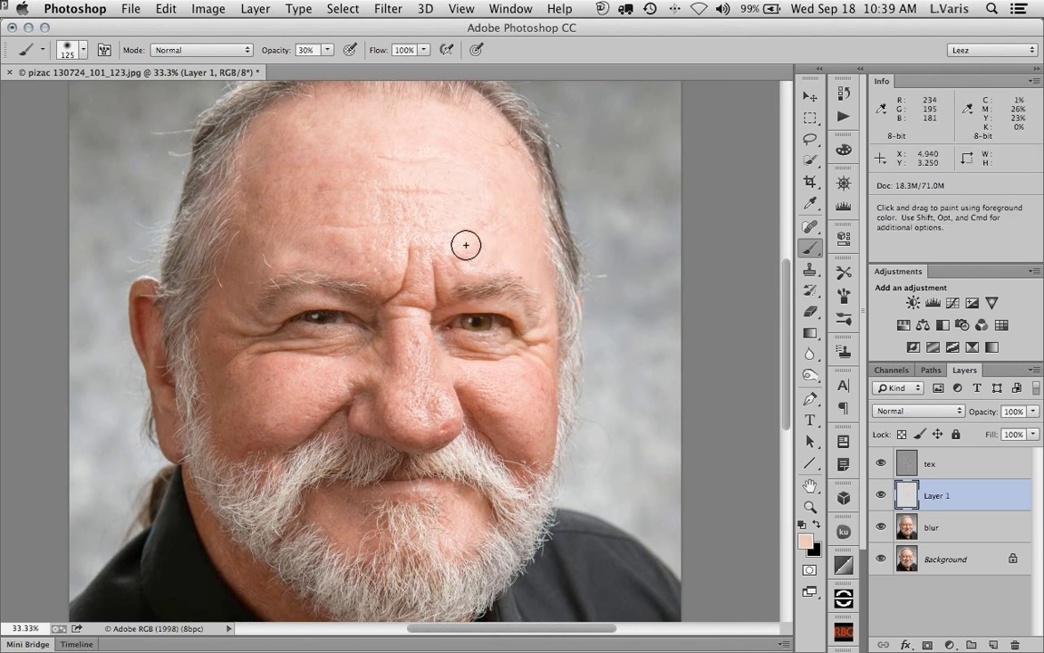
pyautogui.press(']')
pyautogui.press(']')
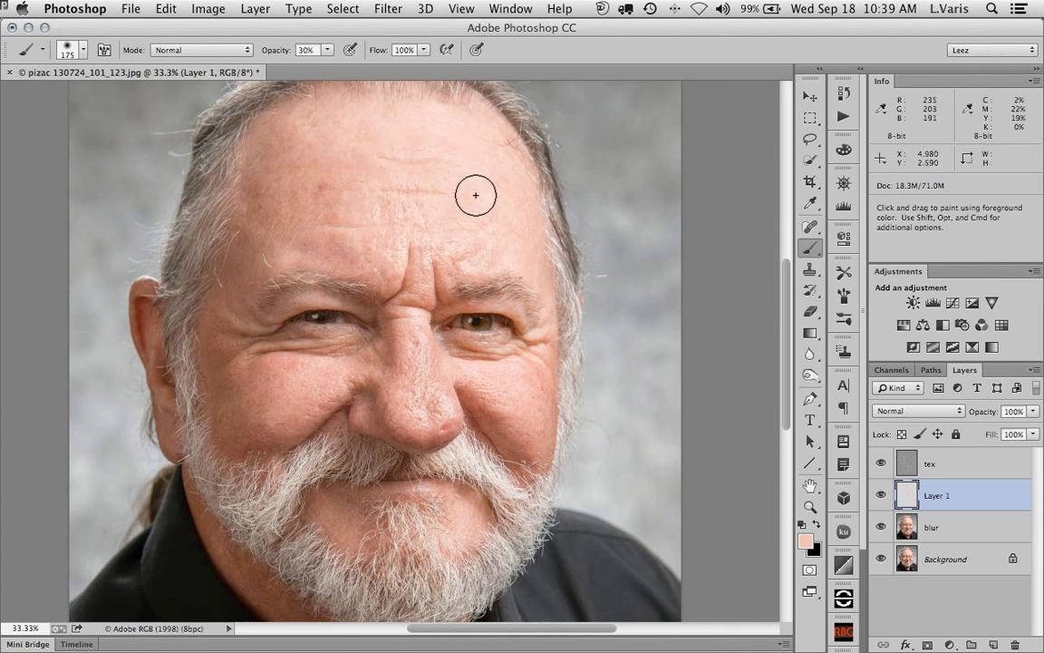
# Sample a skin tone from the nose bridge and paint it over the nose highlight with the brush reduced to 100
pyautogui.keyDown('alt'); pyautogui.click(405, 351); pyautogui.keyUp('alt')
pyautogui.press('[')
pyautogui.press('[')
pyautogui.press('[')
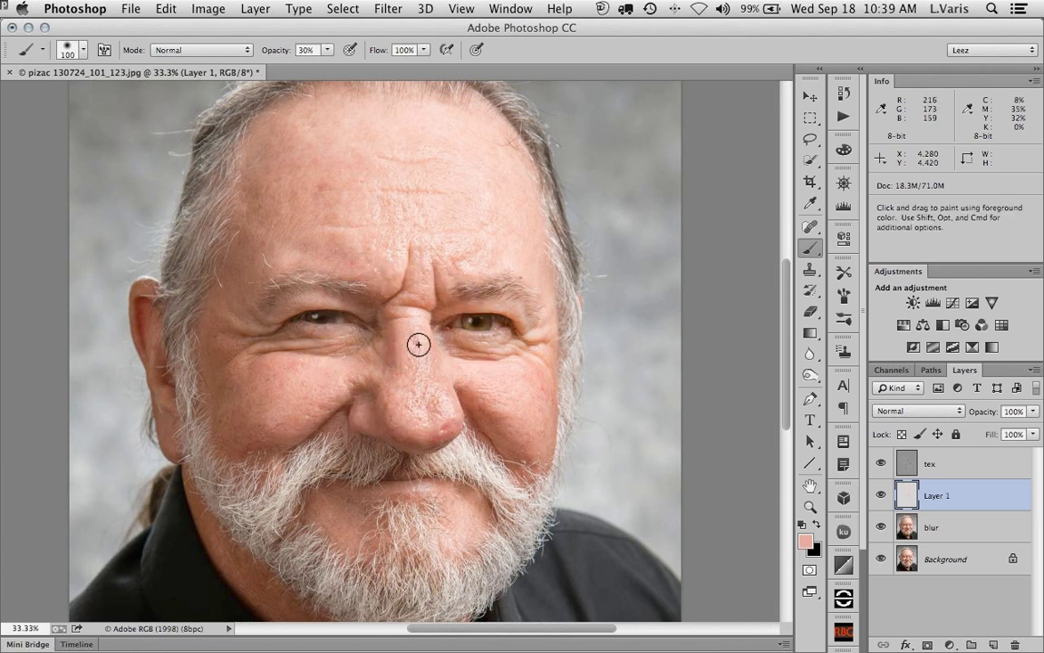
# Compare the portrait with and without the painted skin tones by toggling Layer 1's visibility
pyautogui.click(881, 496)
pyautogui.click(881, 495)
pyautogui.click(881, 496)
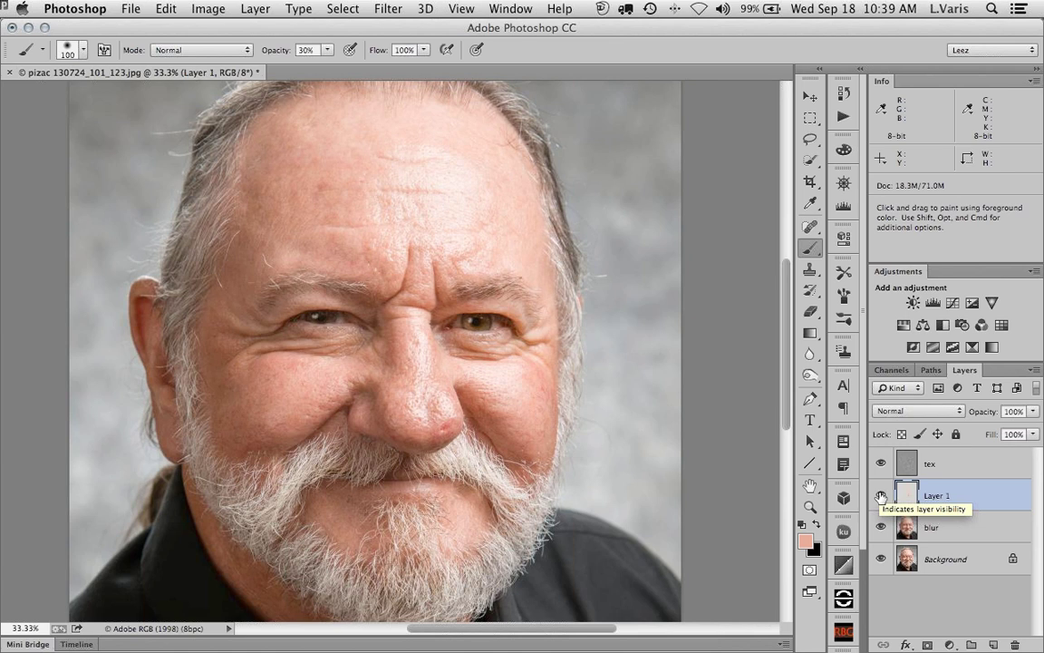
pyautogui.click(881, 496)
pyautogui.click(881, 496)
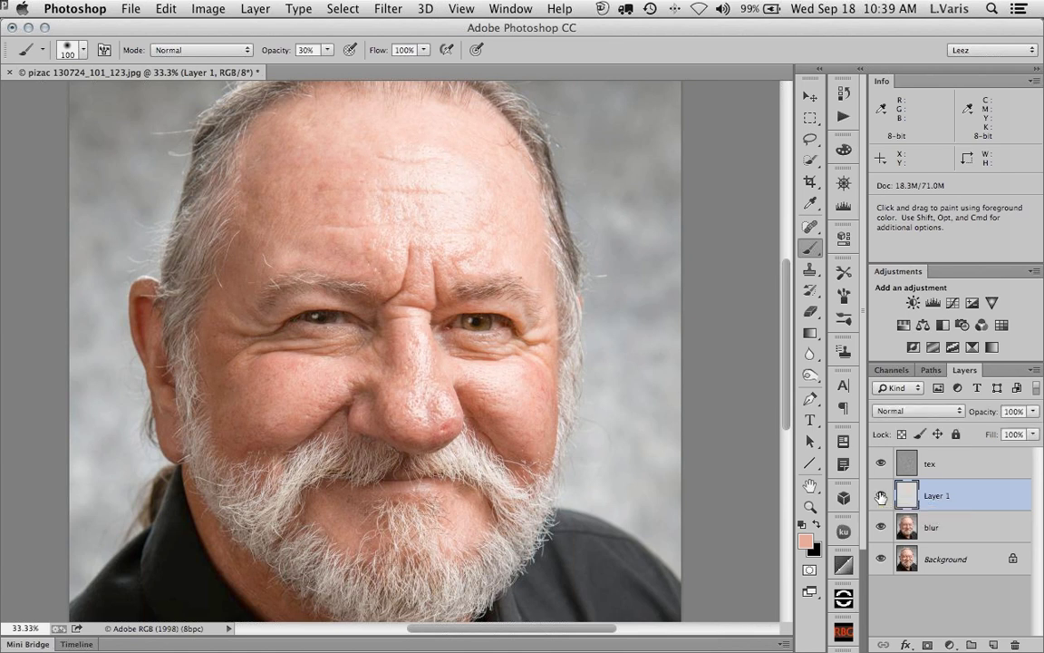
pyautogui.click(881, 496)
pyautogui.click(881, 496)
pyautogui.click(881, 496)
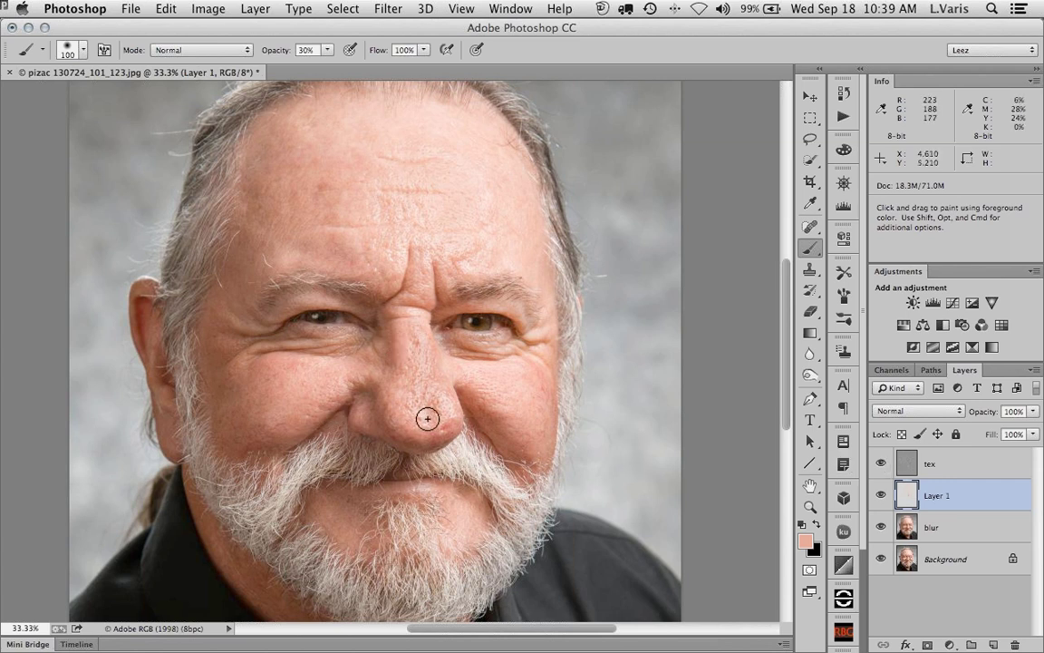
# Set the tex layer's blend mode to Normal to work directly on the texture detail
pyautogui.click(909, 465)
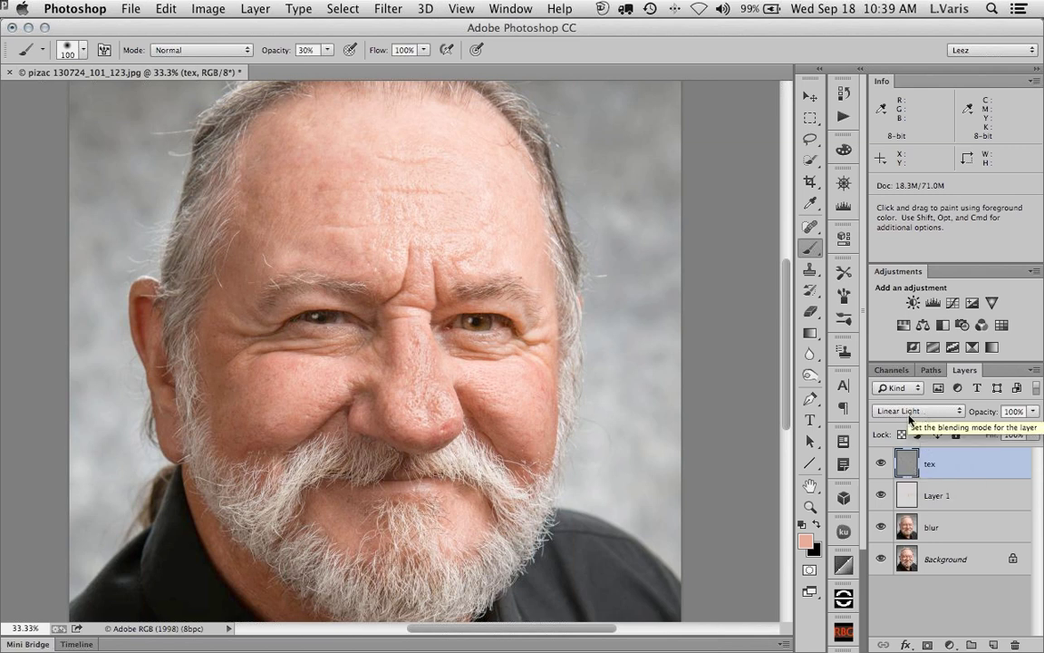
pyautogui.click(918, 411)
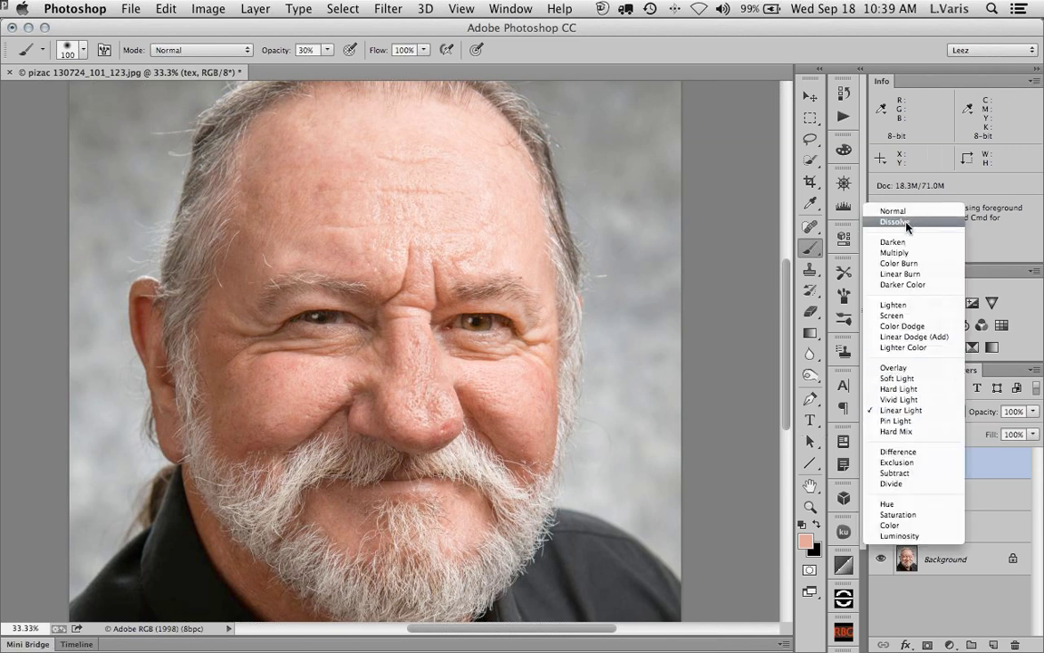
pyautogui.click(907, 211)
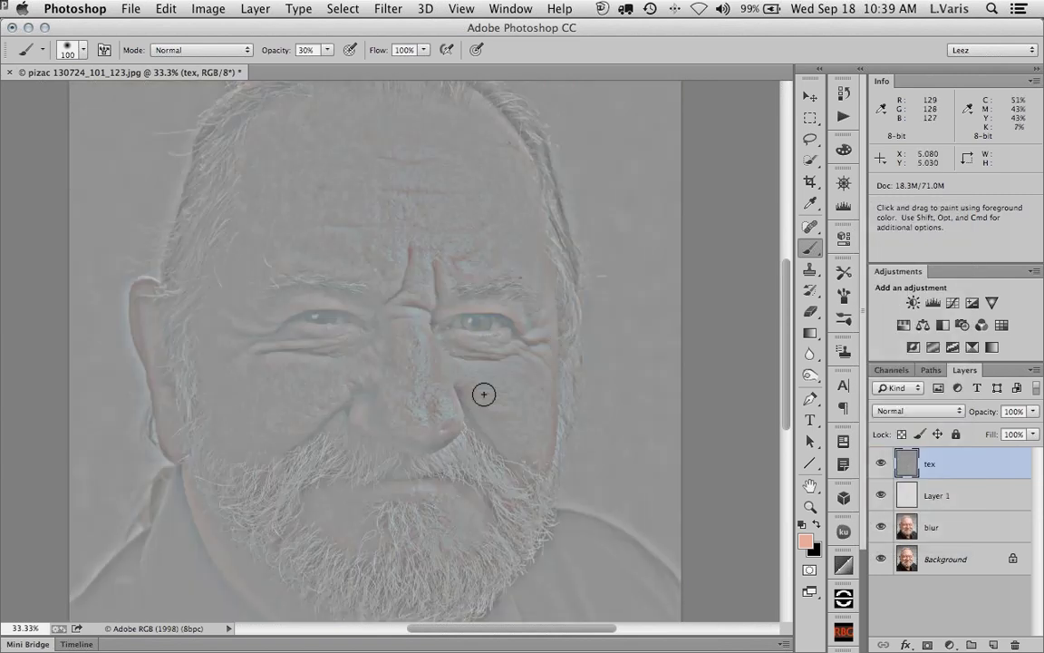
# Heal the red spot on the nose tip of the tex layer using the Spot Healing Brush at size 25 with Content-Aware sampling
pyautogui.press('super+space')
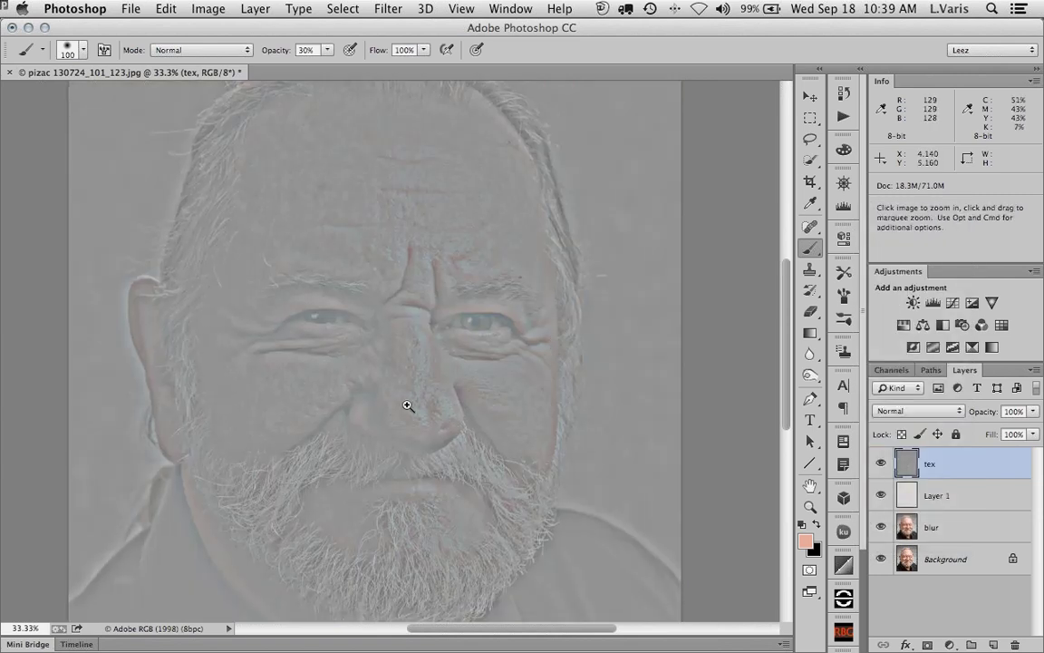
pyautogui.click(407, 405)
pyautogui.click(407, 405)
pyautogui.click(417, 415)
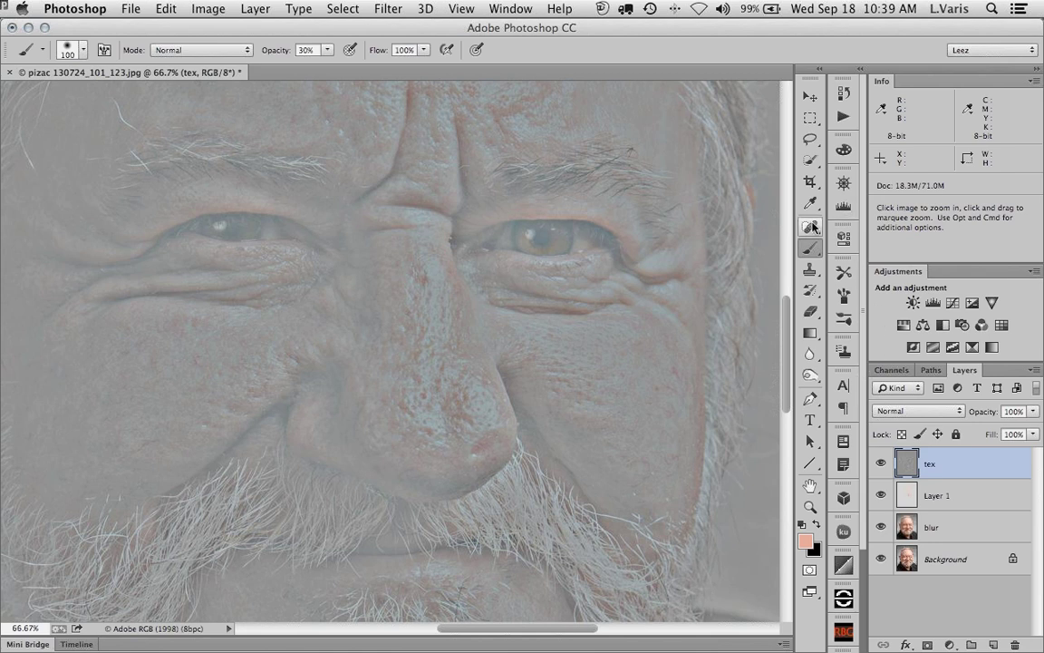
pyautogui.press('j')
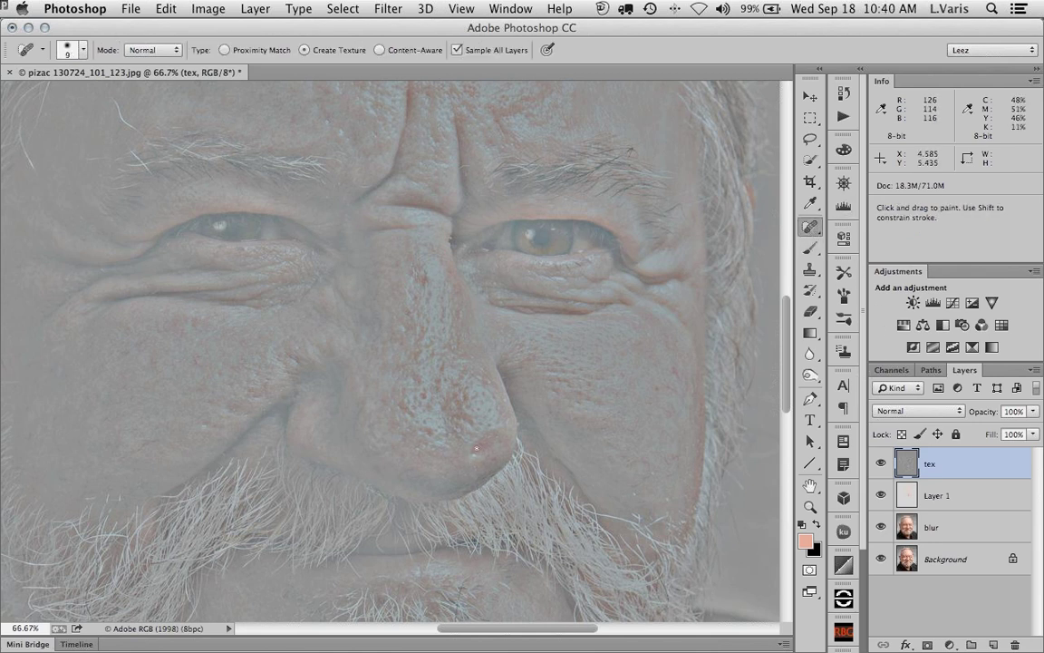
pyautogui.press(']')
pyautogui.press(']')
pyautogui.press(']')
pyautogui.moveTo(478, 446); pyautogui.dragTo(492, 444)
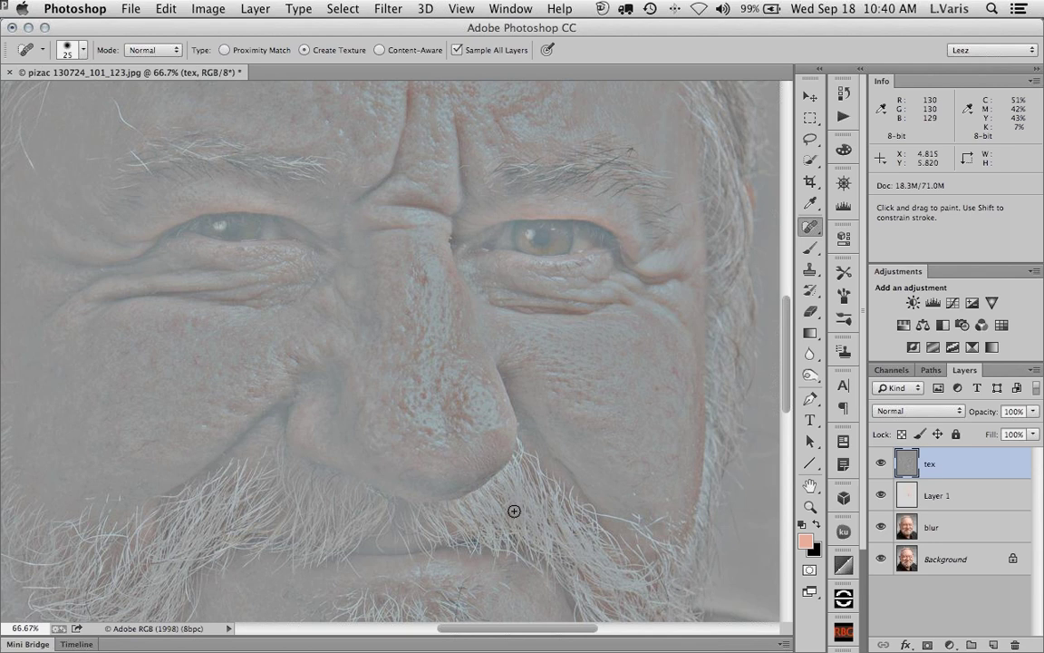
pyautogui.click(379, 52)
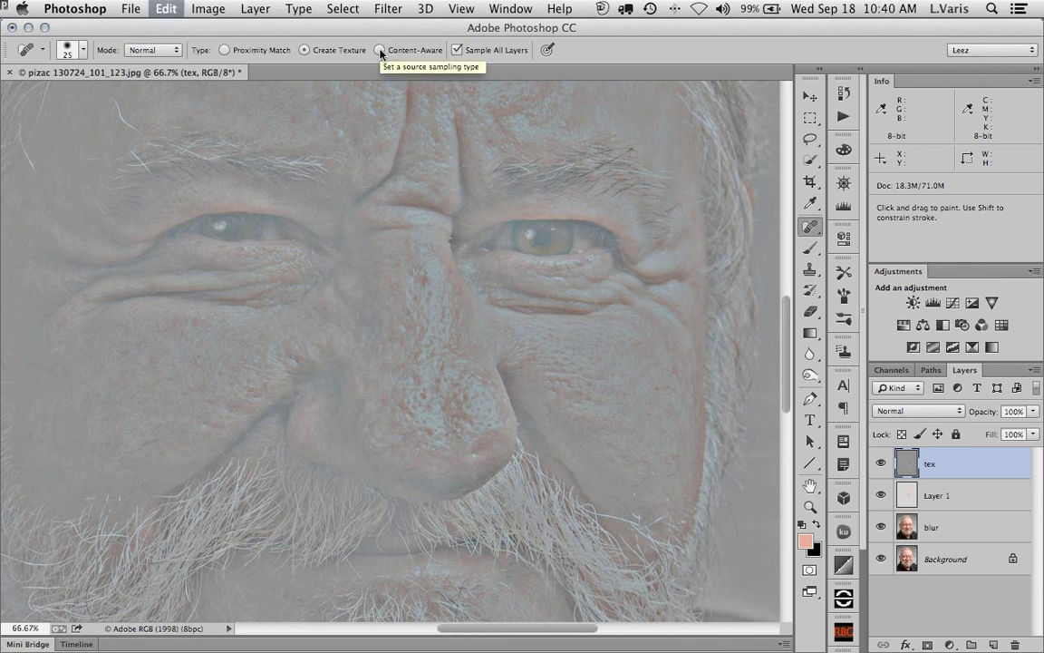
pyautogui.moveTo(485, 442)
pyautogui.mouseDown()
pyautogui.moveTo(466, 450)
pyautogui.moveTo(479, 444)
pyautogui.mouseUp()
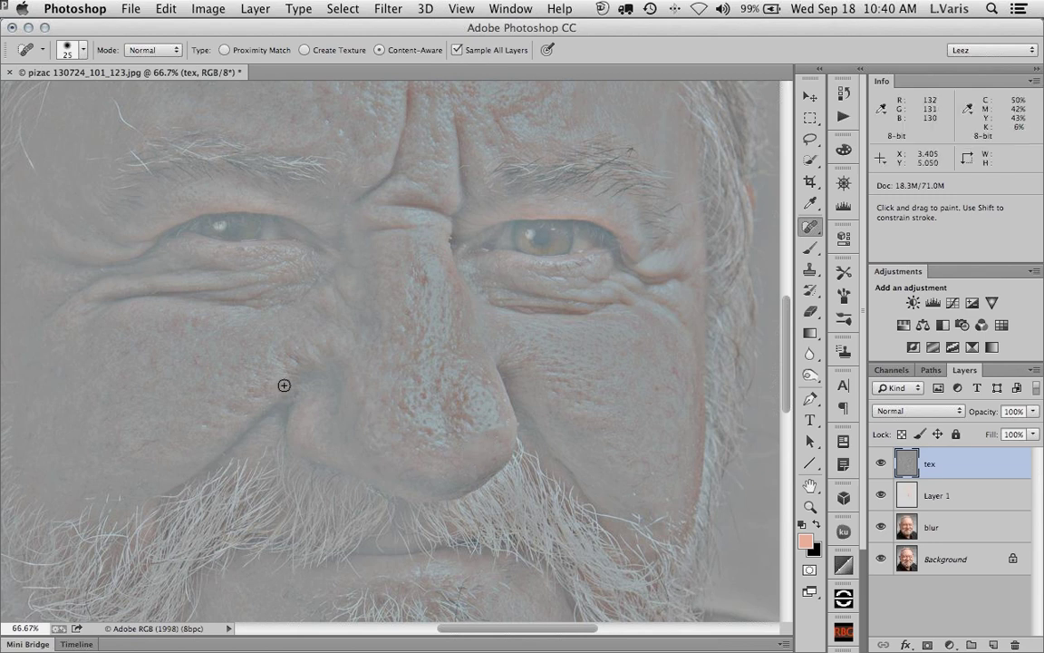
pyautogui.moveTo(422, 277); pyautogui.dragTo(421, 273)
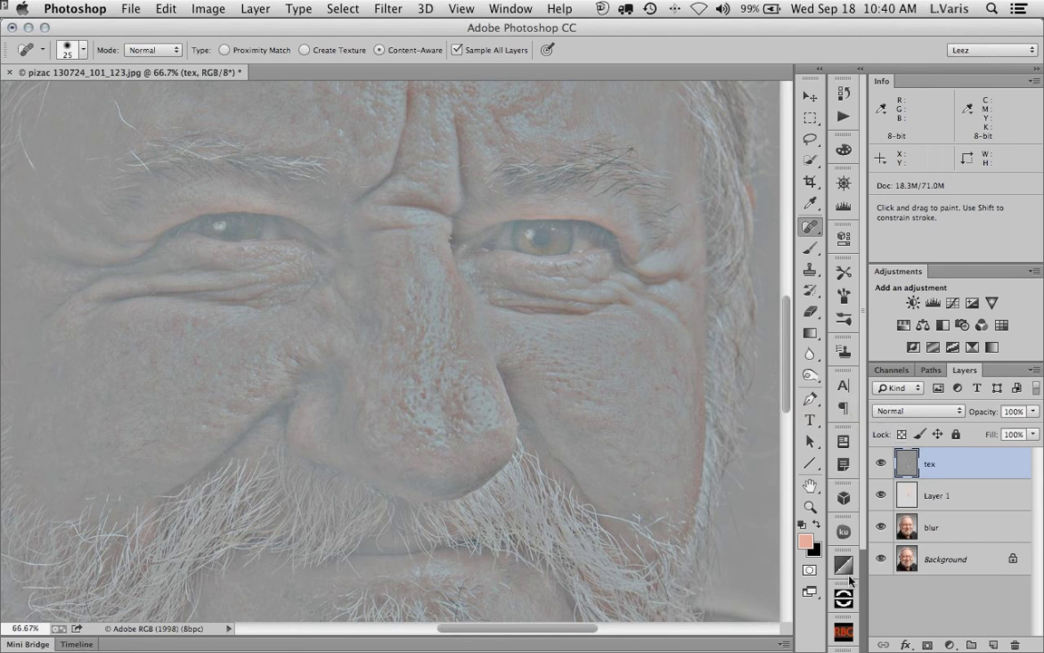
# Add an empty layer above tex, clip it to tex and set its blend mode to Soft Light
pyautogui.click(994, 646)
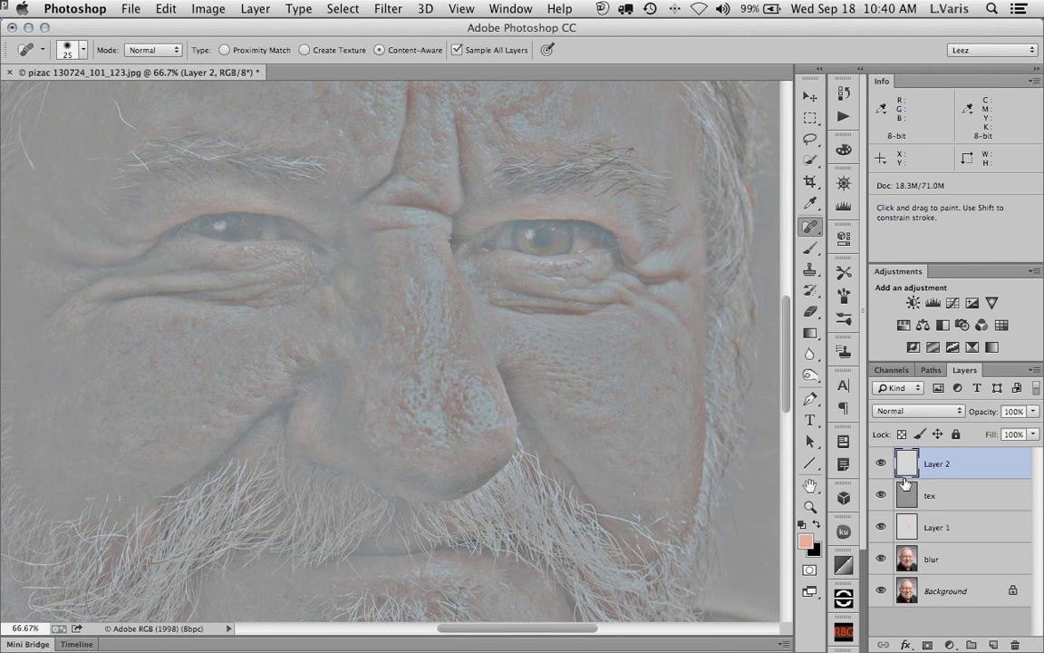
pyautogui.moveTo(907, 481); pyautogui.dragTo(909, 478)
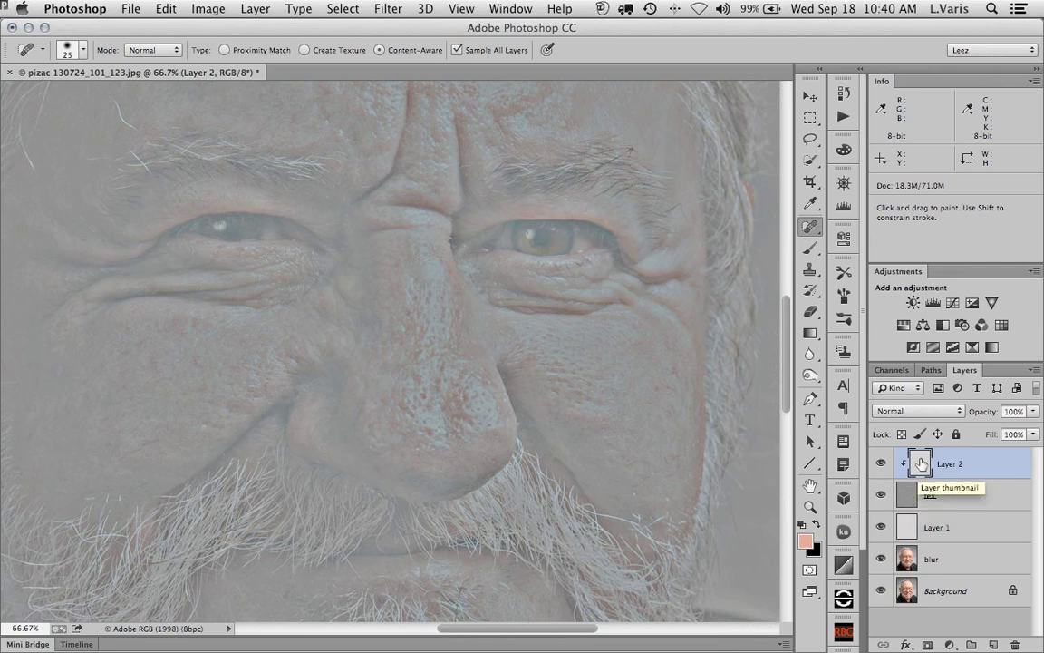
pyautogui.click(926, 415)
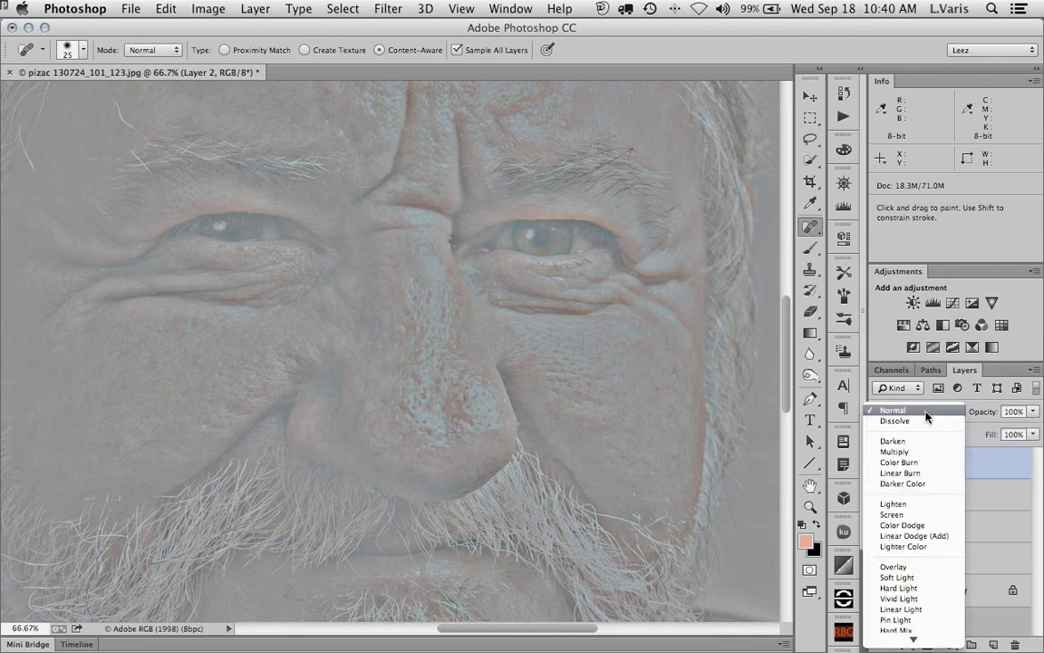
pyautogui.click(921, 578)
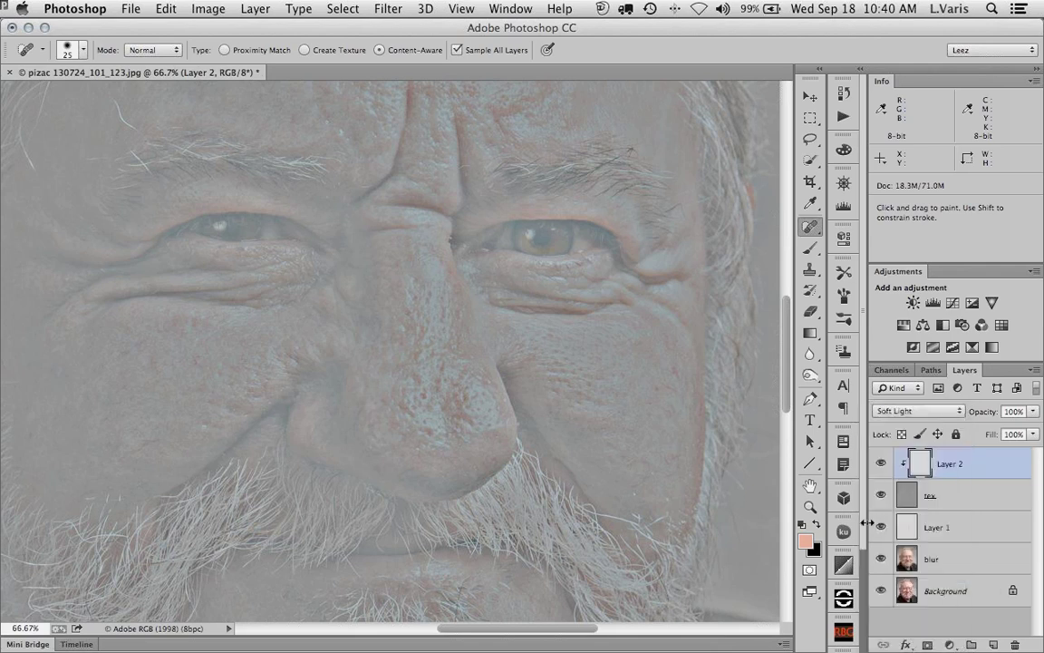
# Paint white over the dark pores along the nose on the clipped layer, using the Brush at size 10 and 5% opacity
pyautogui.click(804, 524)
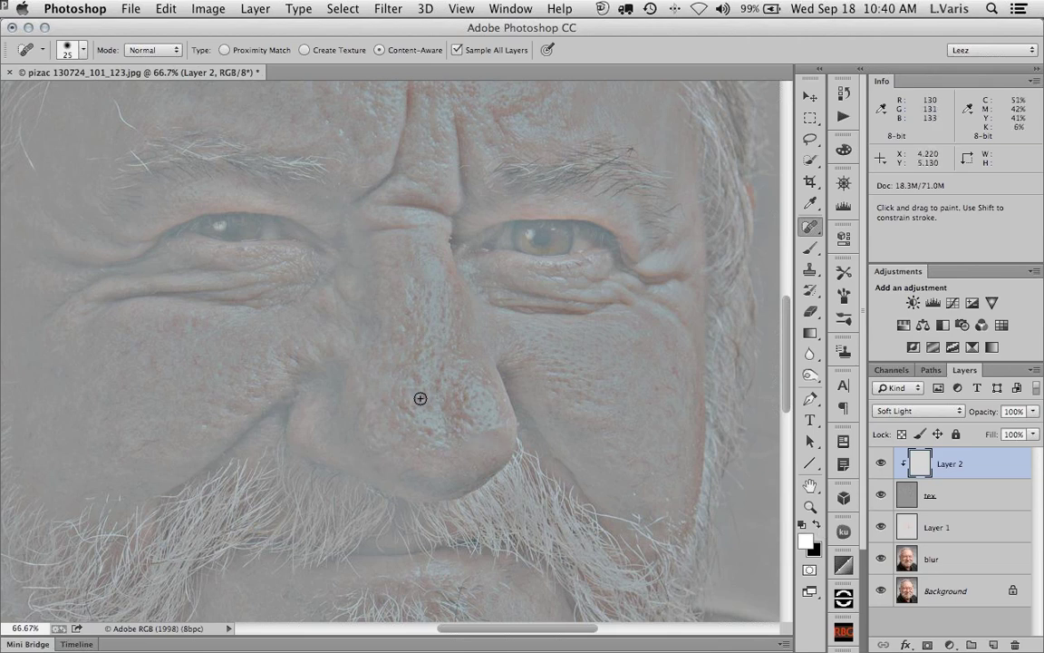
pyautogui.press('[')
pyautogui.press('[')
pyautogui.press('[')
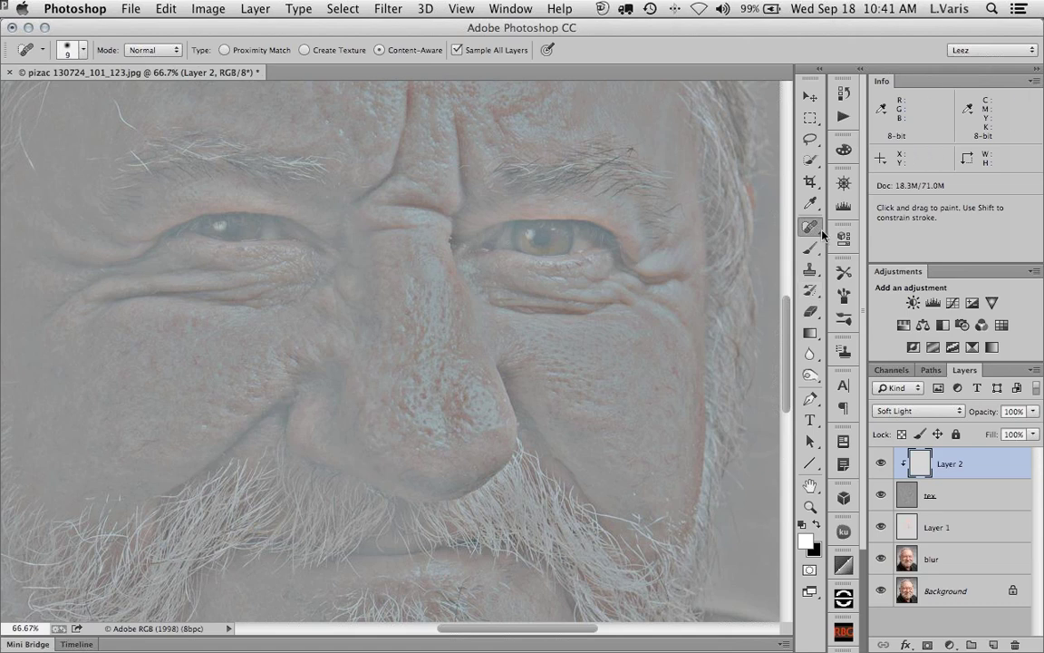
pyautogui.press('b')
pyautogui.press('[')
pyautogui.press('[')
pyautogui.press('[')
pyautogui.press('[')
pyautogui.press('[')
pyautogui.press('[')
pyautogui.press('[')
pyautogui.press('[')
pyautogui.press('[')
pyautogui.press('[')
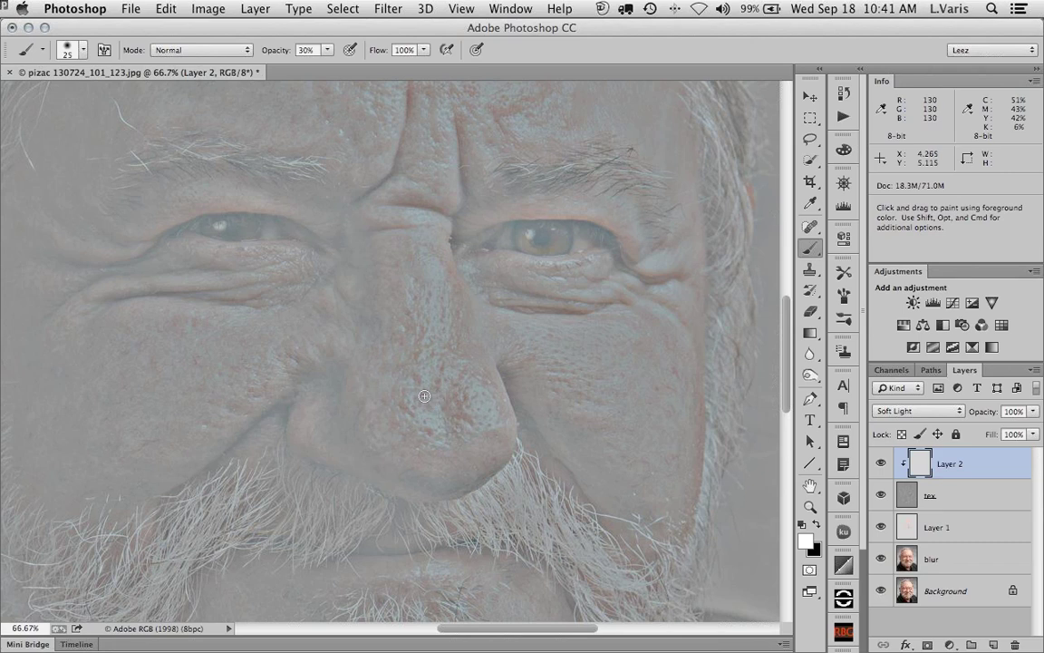
pyautogui.press('[')
# Paint white along the upper forehead crease at 5% opacity and check the effect by toggling Layer 2's visibility
pyautogui.press('space')
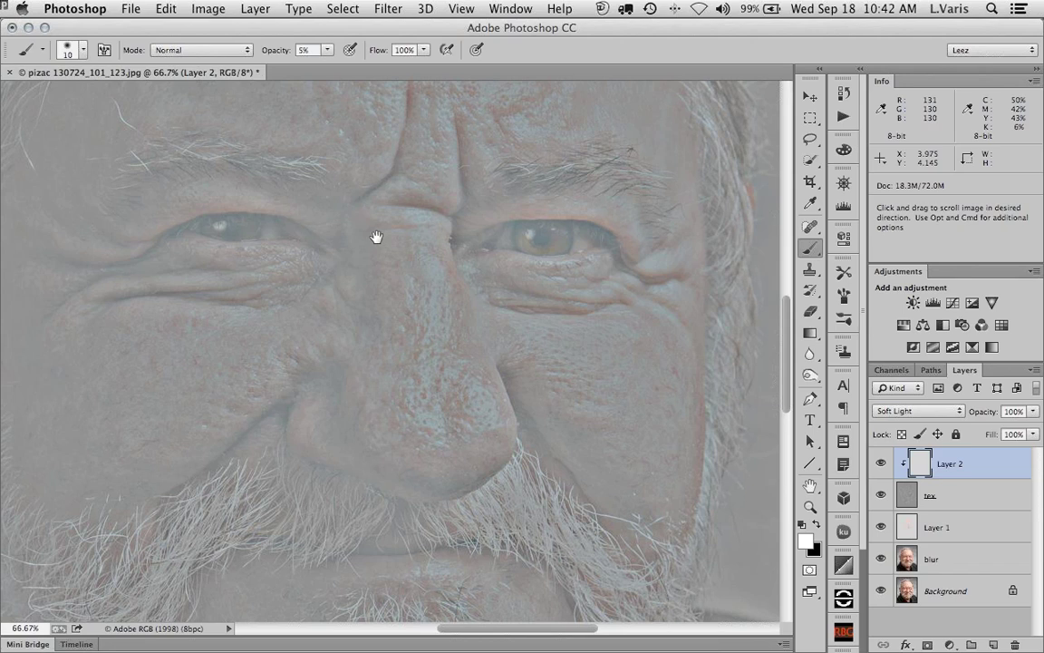
pyautogui.scroll(5, 375, 245)
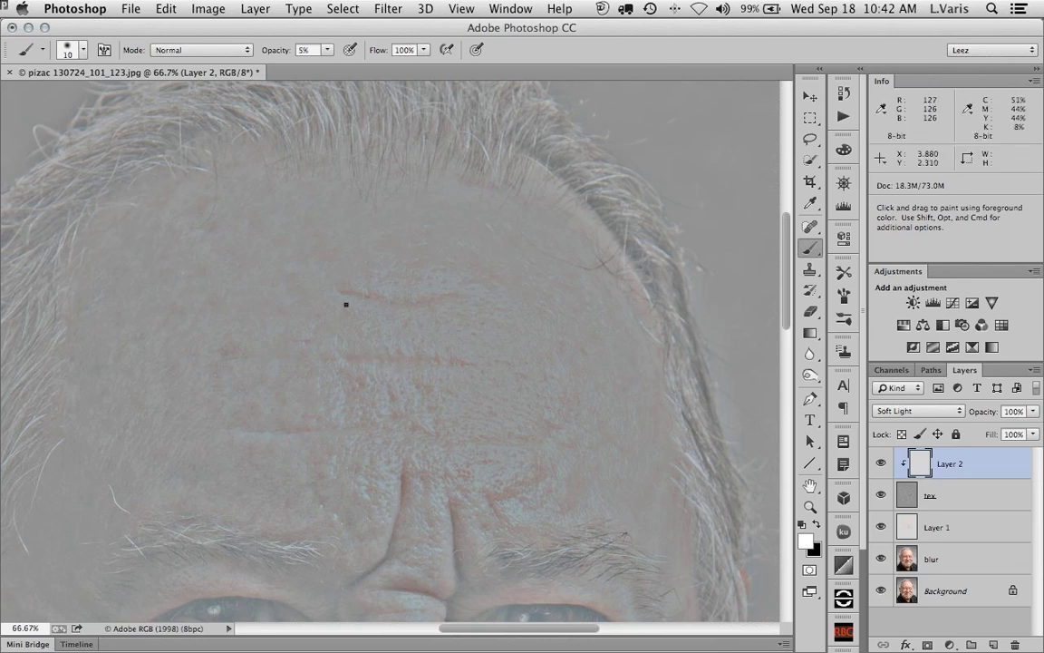
pyautogui.moveTo(345, 291); pyautogui.dragTo(372, 297)
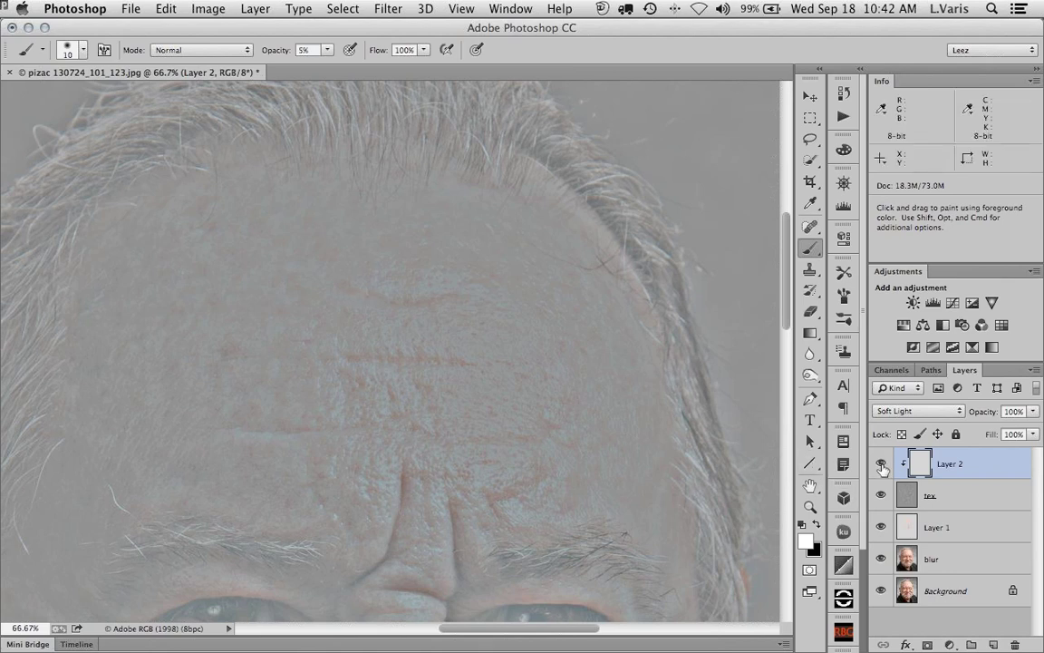
pyautogui.click(882, 464)
# Return the tex layer's blend mode to Linear Light with the whole face in view
pyautogui.press('super+minus')
pyautogui.press('super+minus')
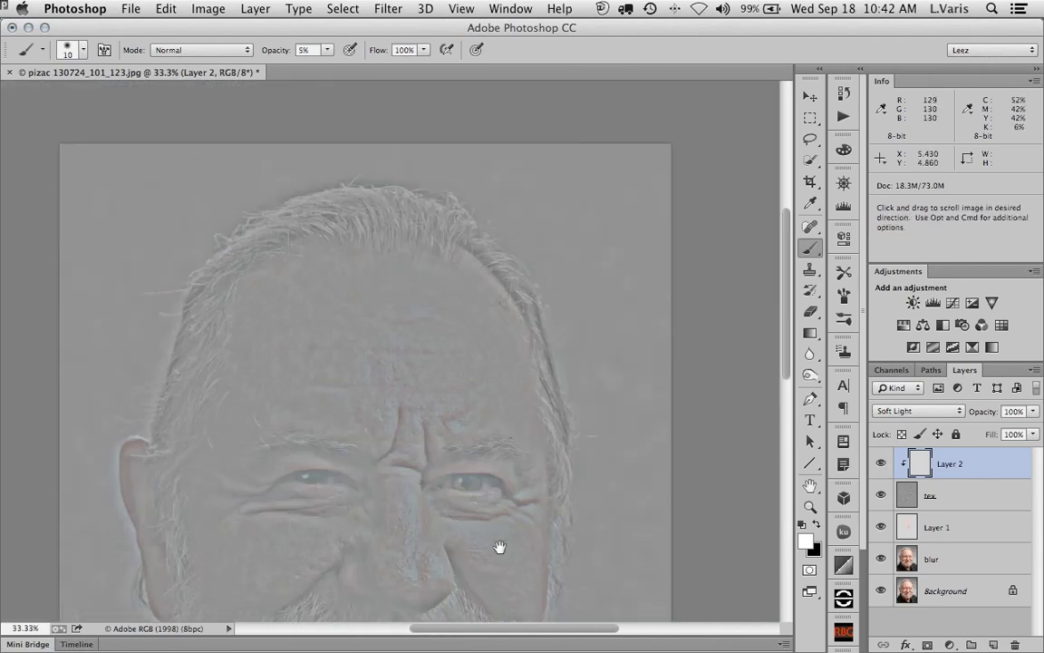
pyautogui.moveTo(510, 528); pyautogui.dragTo(542, 361)
pyautogui.click(903, 498)
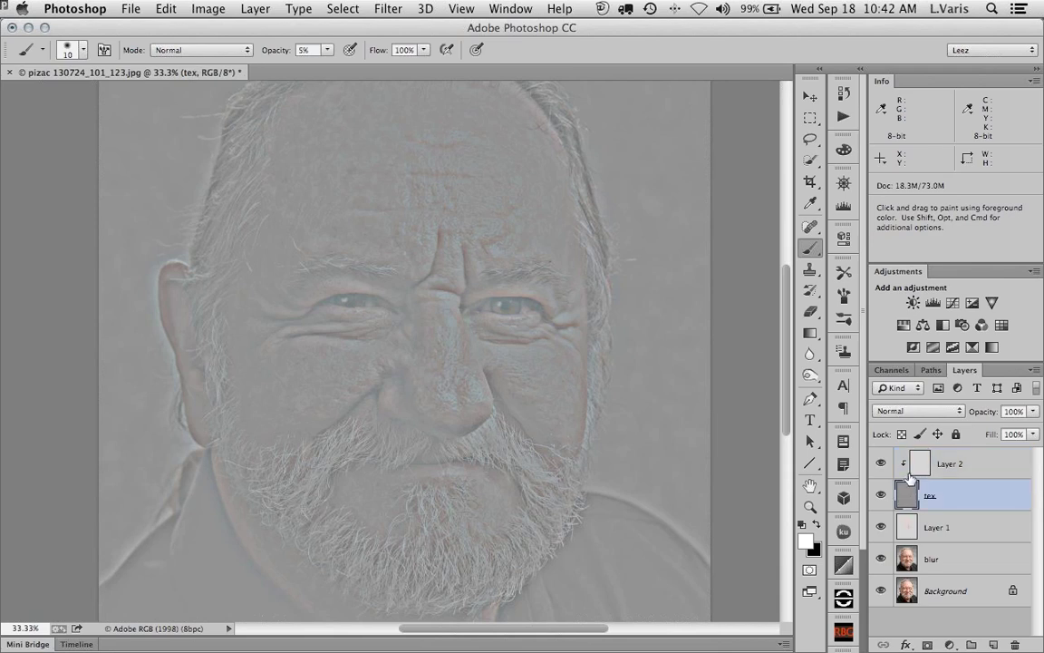
pyautogui.click(912, 412)
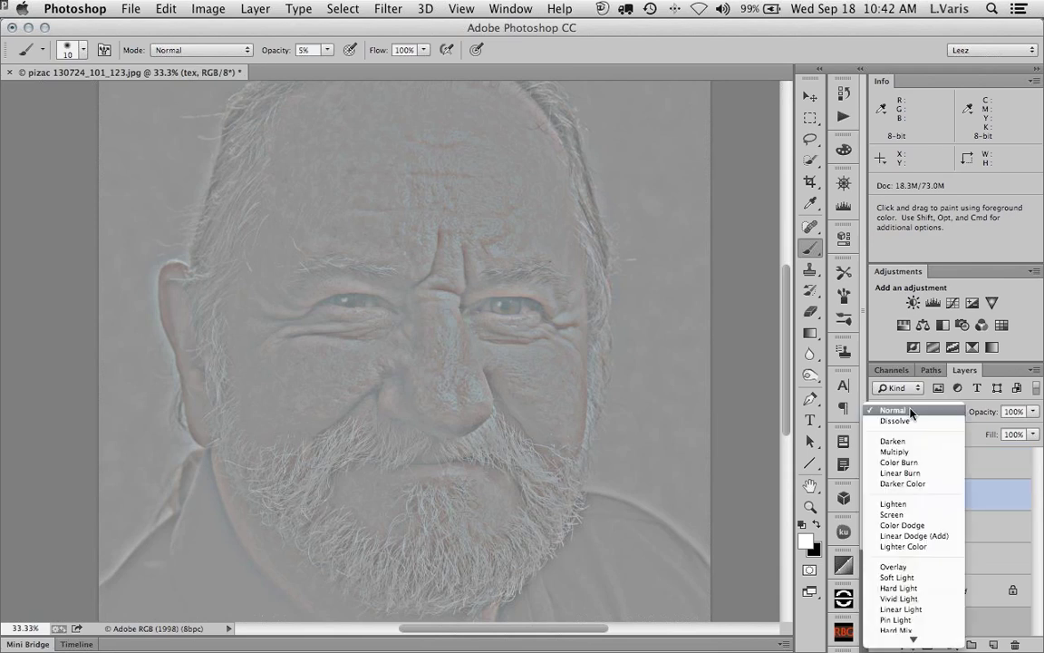
pyautogui.click(915, 609)
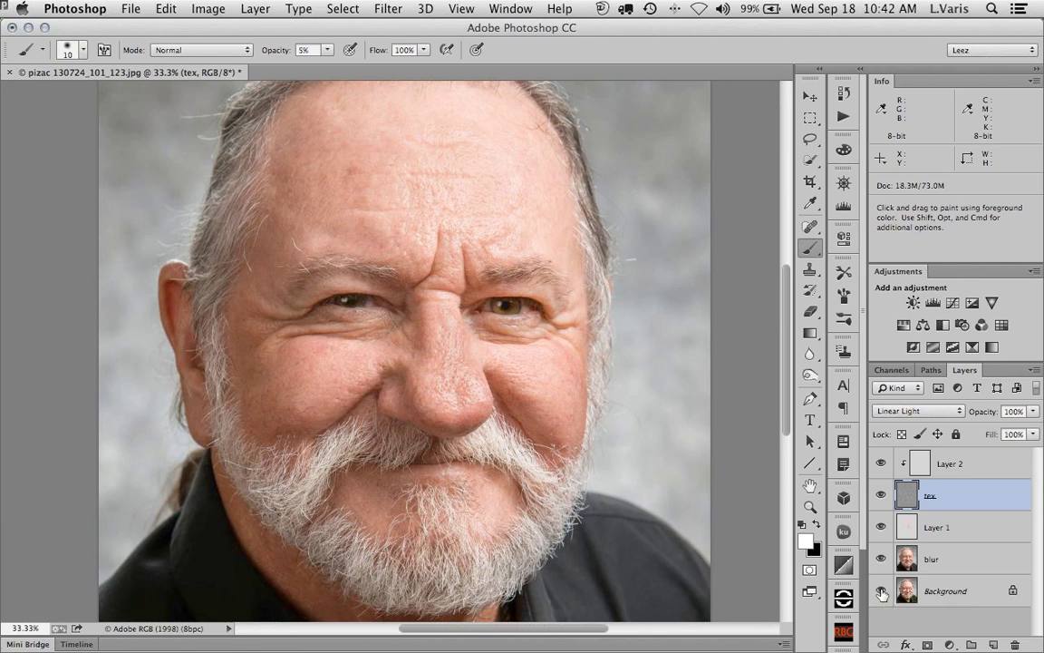
# Compare the retouched portrait with the original by repeatedly hiding and showing every layer above Background
pyautogui.keyDown('alt'); pyautogui.click(881, 592); pyautogui.keyUp('alt')
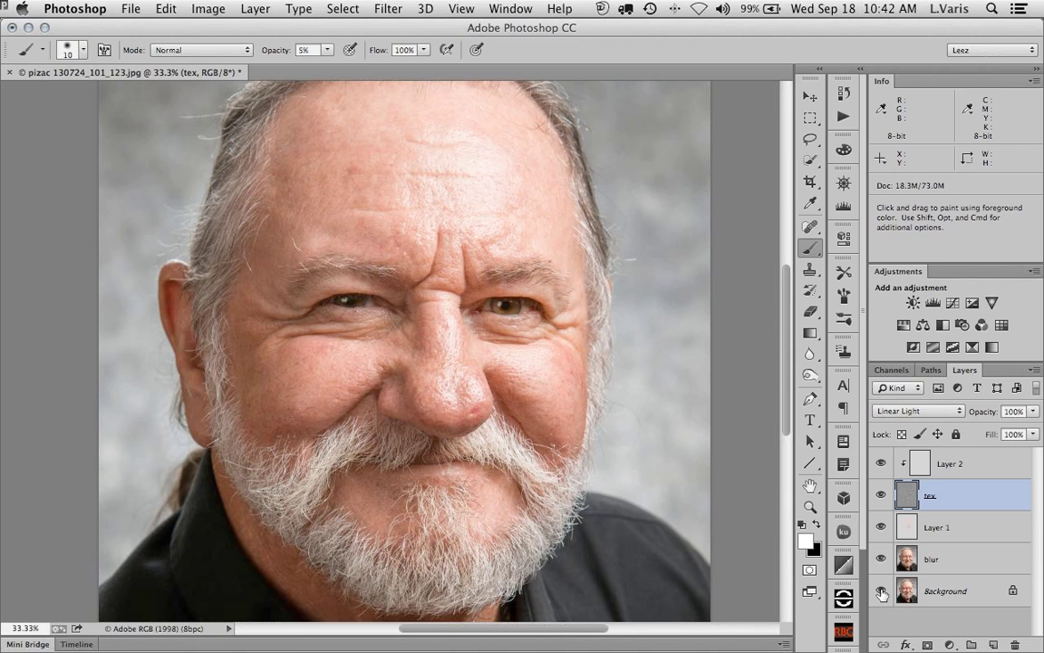
pyautogui.keyDown('alt'); pyautogui.click(881, 592); pyautogui.keyUp('alt')
pyautogui.keyDown('alt'); pyautogui.click(881, 592); pyautogui.keyUp('alt')
pyautogui.keyDown('alt'); pyautogui.click(881, 592); pyautogui.keyUp('alt')
pyautogui.keyDown('alt'); pyautogui.click(881, 592); pyautogui.keyUp('alt')
pyautogui.keyDown('alt'); pyautogui.click(881, 592); pyautogui.keyUp('alt')
pyautogui.keyDown('alt'); pyautogui.click(882, 592); pyautogui.keyUp('alt')
pyautogui.keyDown('alt'); pyautogui.click(882, 592); pyautogui.keyUp('alt')
pyautogui.keyDown('alt'); pyautogui.click(881, 592); pyautogui.keyUp('alt')
pyautogui.keyDown('alt'); pyautogui.click(881, 592); pyautogui.keyUp('alt')
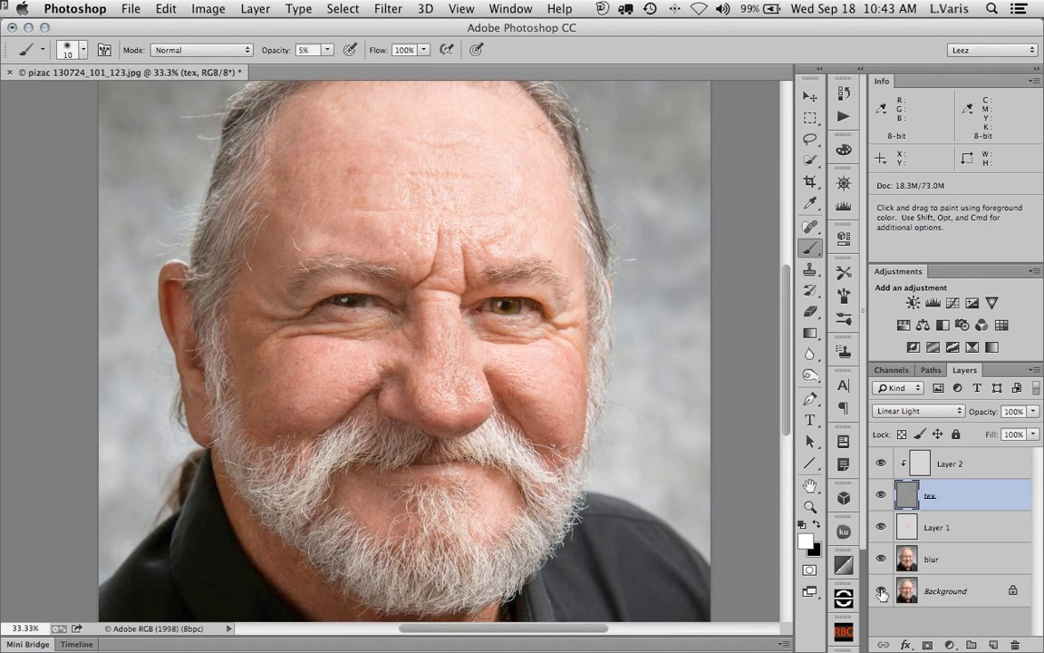
# Switch from Photoshop to the Webinar-Bookends.key presentation in Keynote
pyautogui.press('super+0')
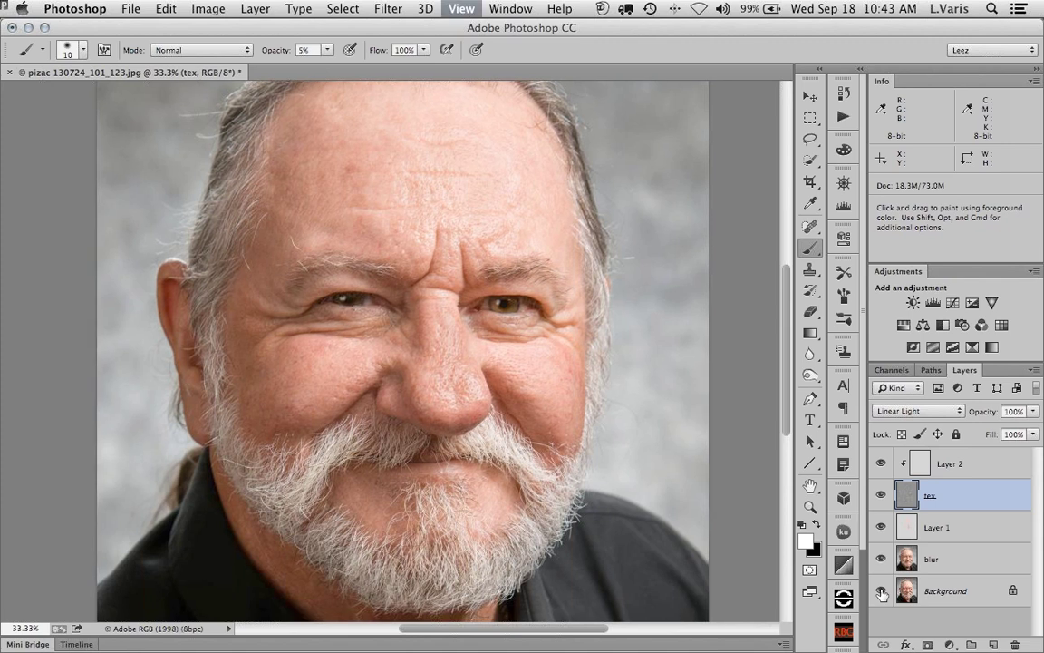
pyautogui.press('super+minus')
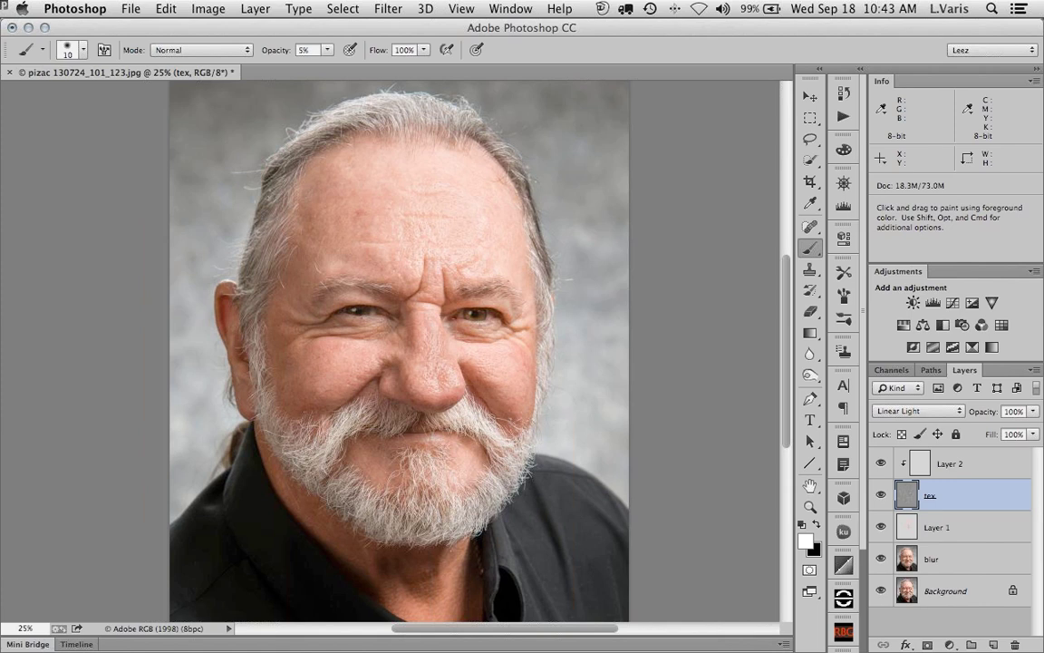
pyautogui.press('super+Tab')
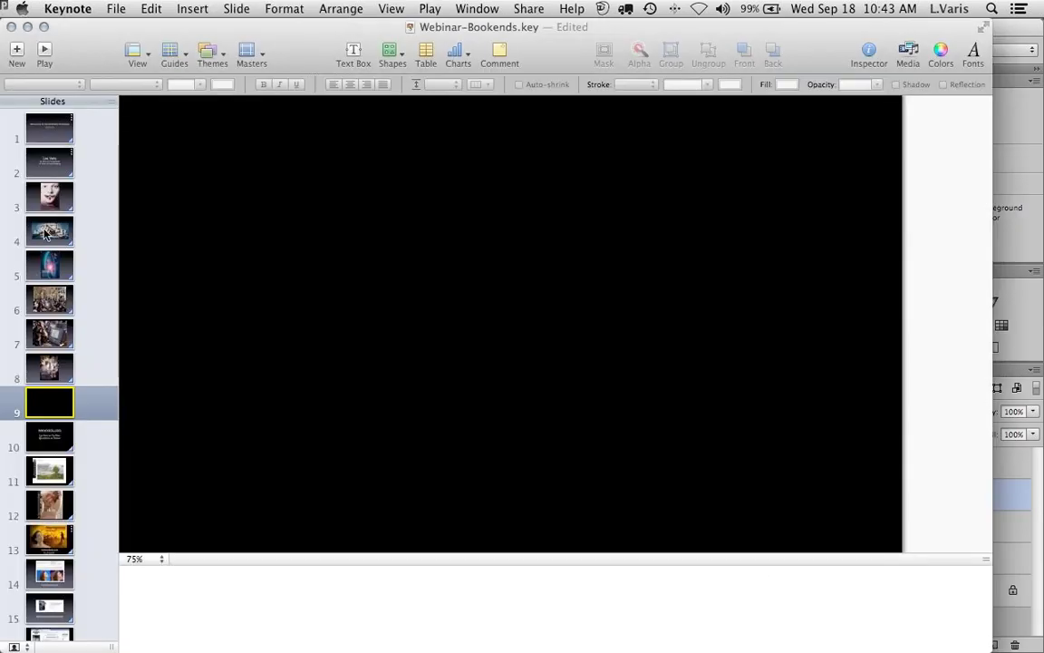
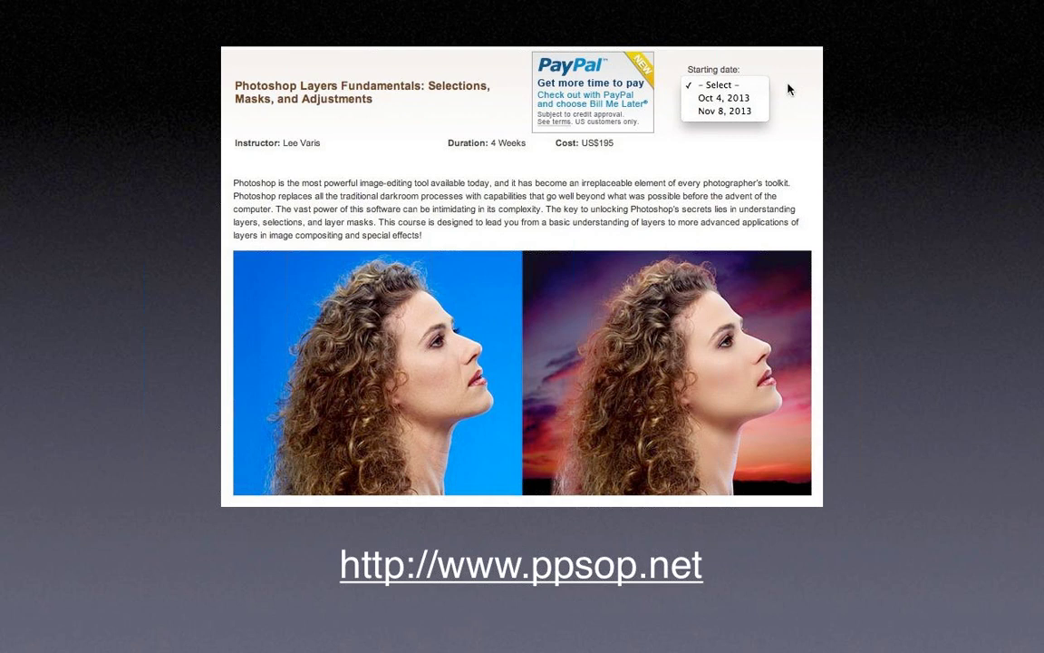
# Advance the slideshow to its closing "The End" slide, exit the show and return to Photoshop
pyautogui.press('Right')
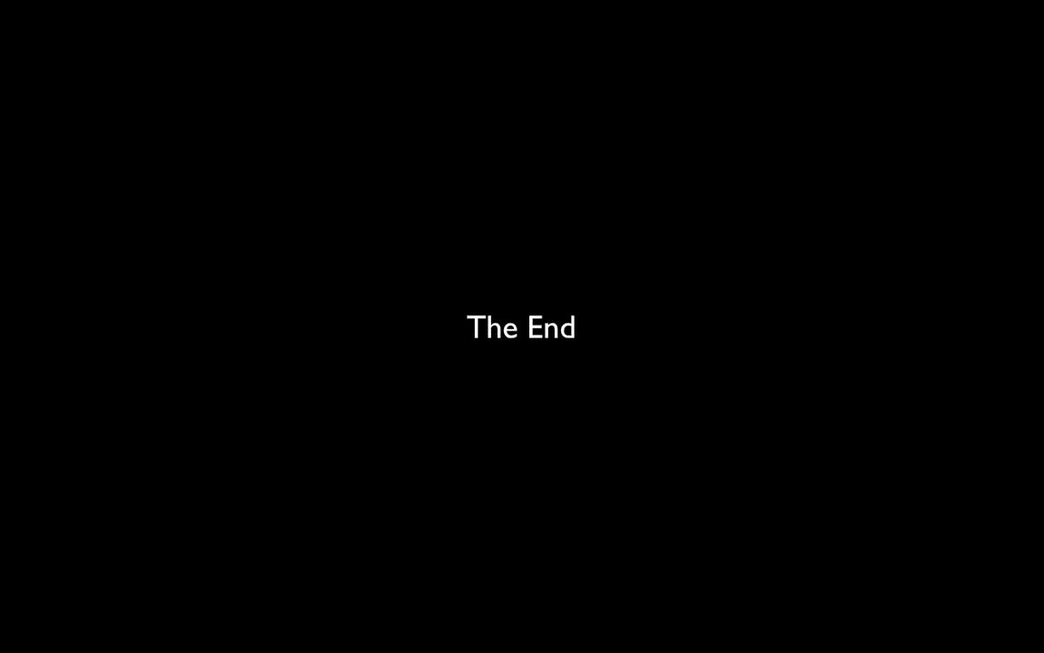
pyautogui.press('Escape')
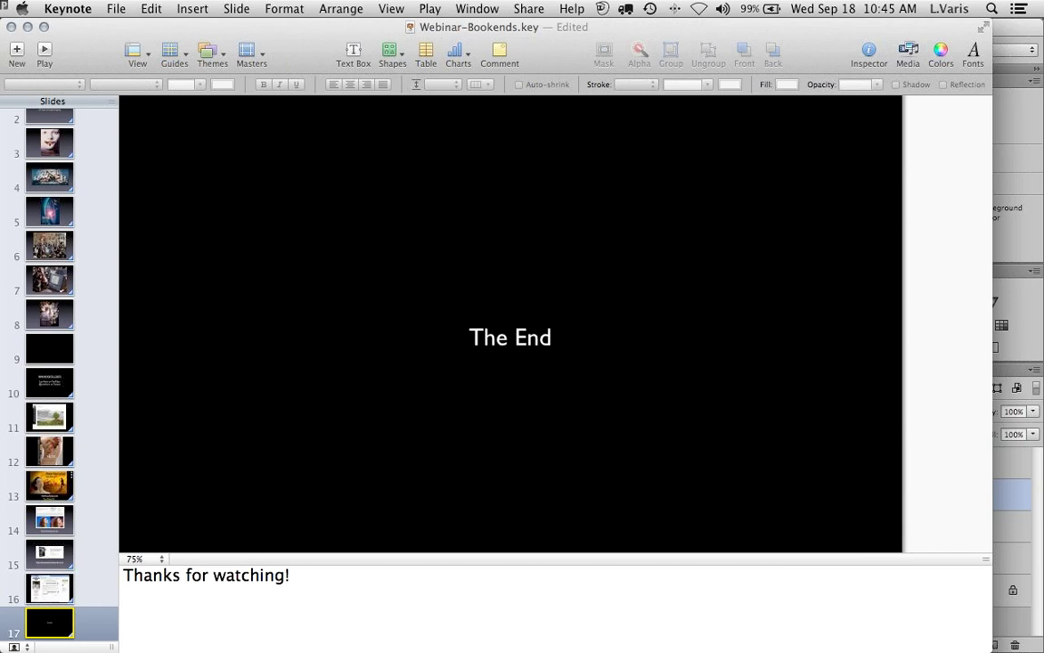
pyautogui.press('super+Tab')
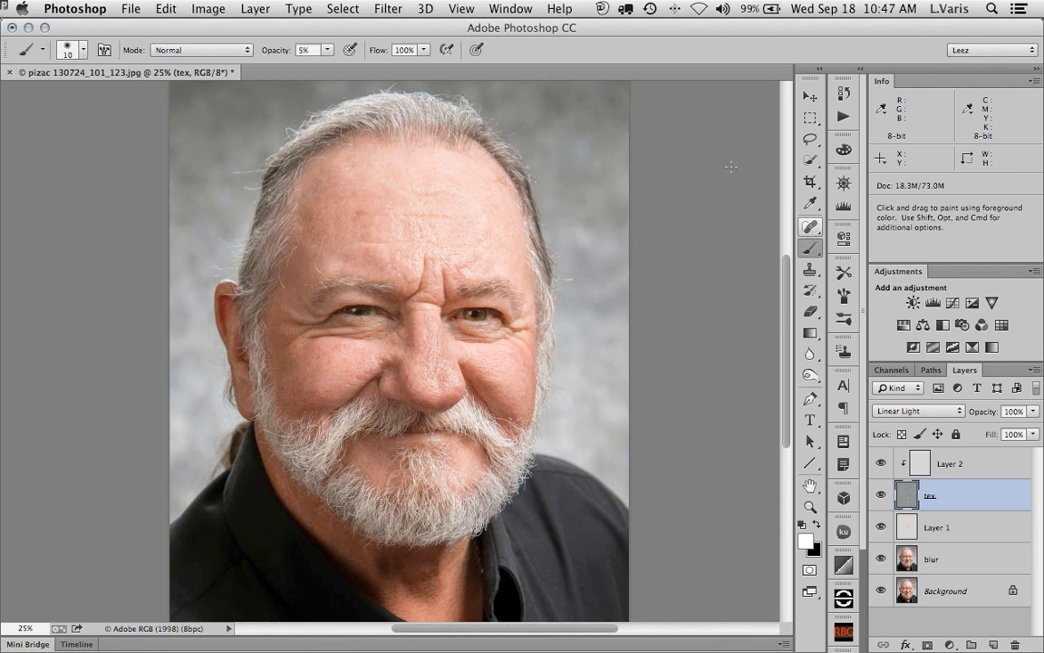
pyautogui.click(202, 10)
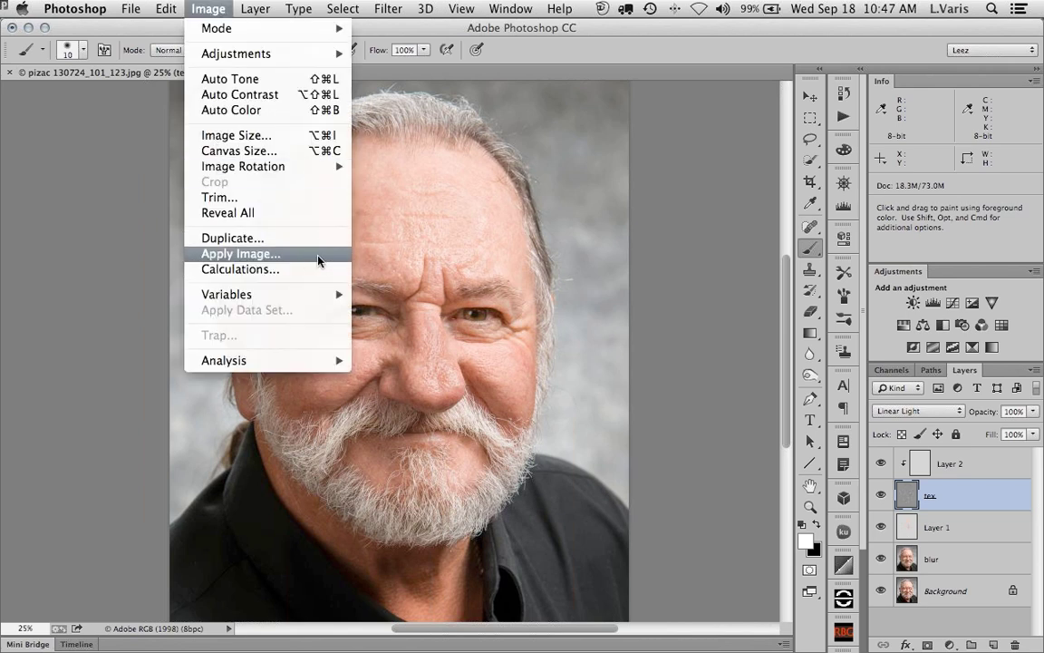
pyautogui.click(663, 215)
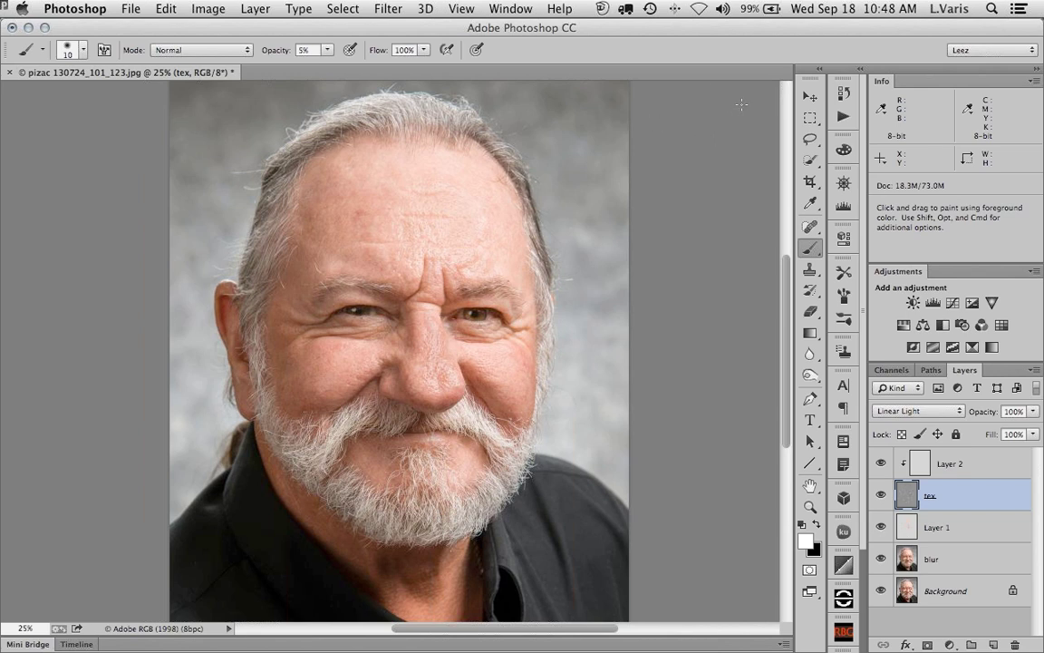
# Switch to the Essentials (Default) workspace and reset it to its standard layout
pyautogui.click(511, 11)
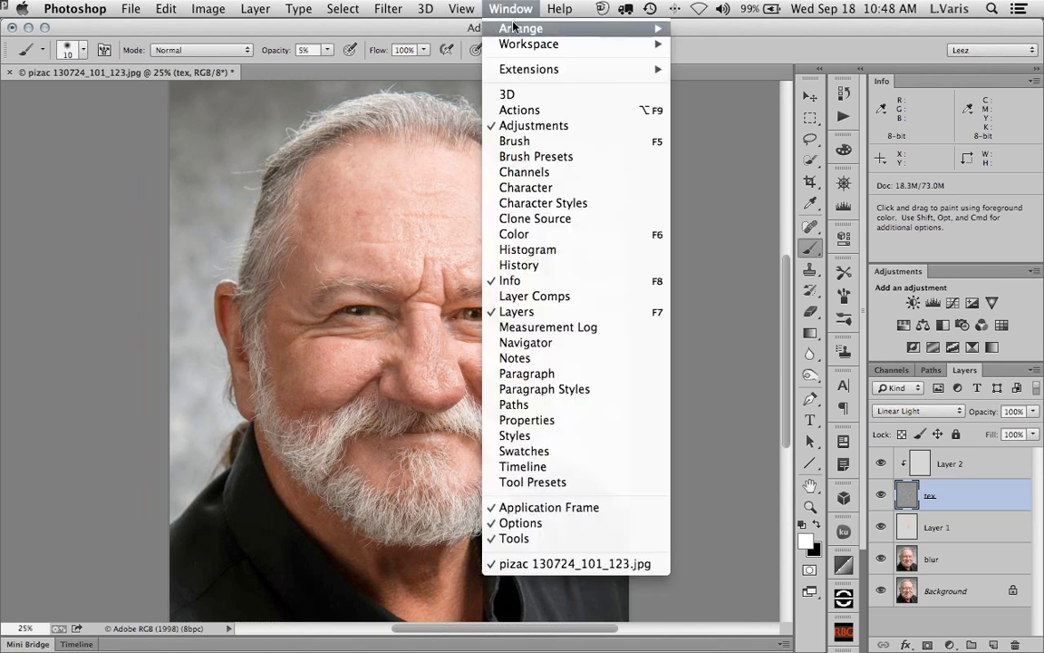
pyautogui.moveTo(513, 29)
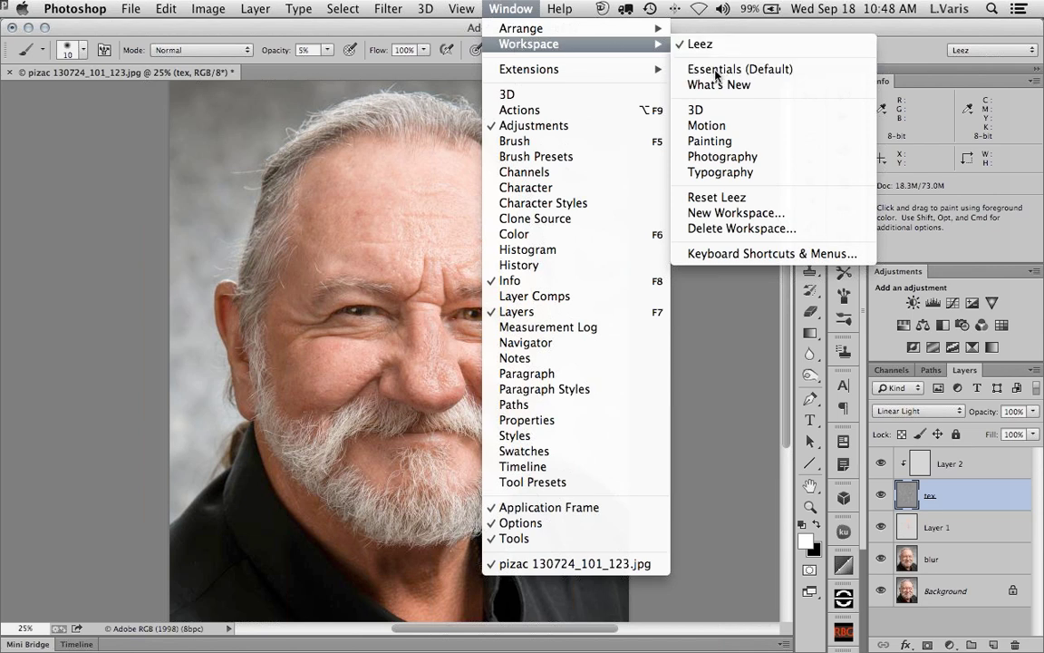
pyautogui.click(716, 71)
pyautogui.click(510, 9)
pyautogui.moveTo(515, 35)
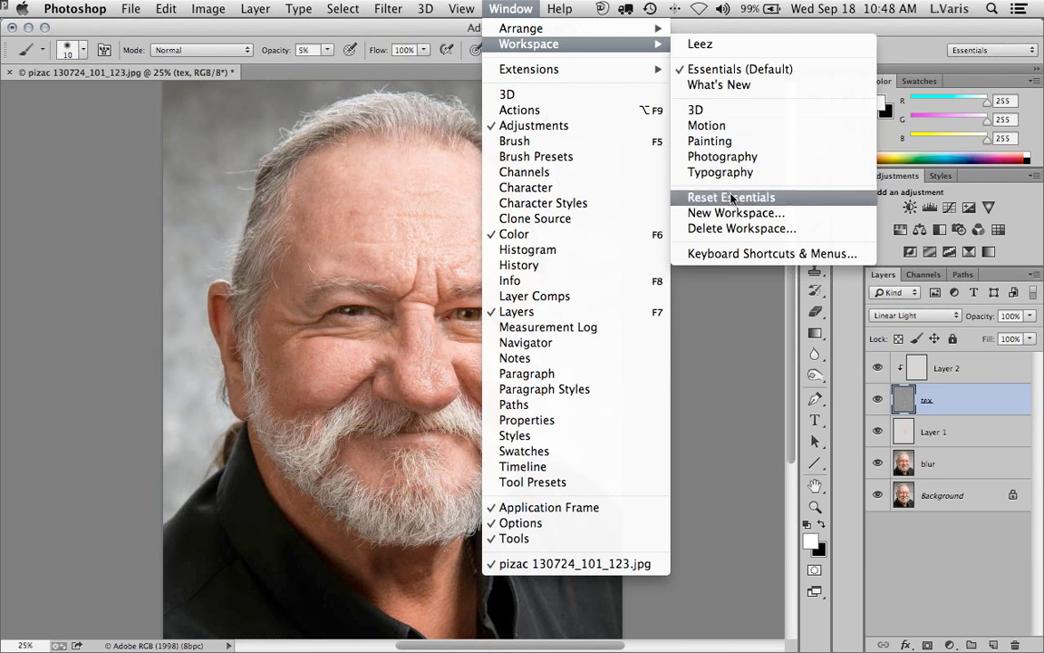
pyautogui.click(732, 197)
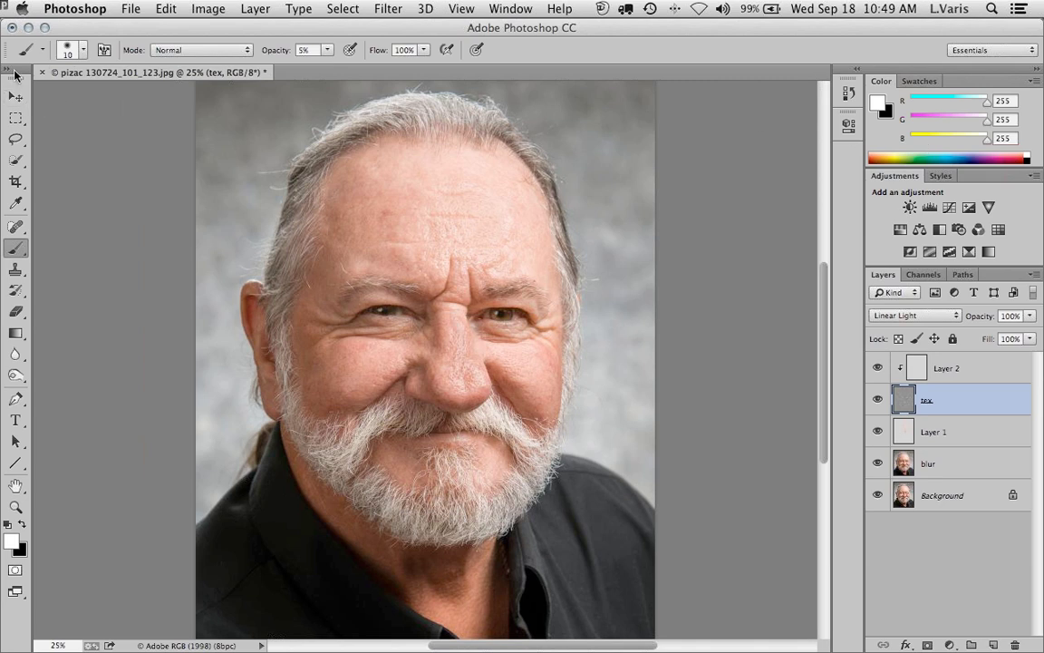
# Dock the Tools panel beside the collapsed panel icons and add Brush Presets to the dock as a collapsed icon
pyautogui.moveTo(16, 69); pyautogui.dragTo(815, 81)
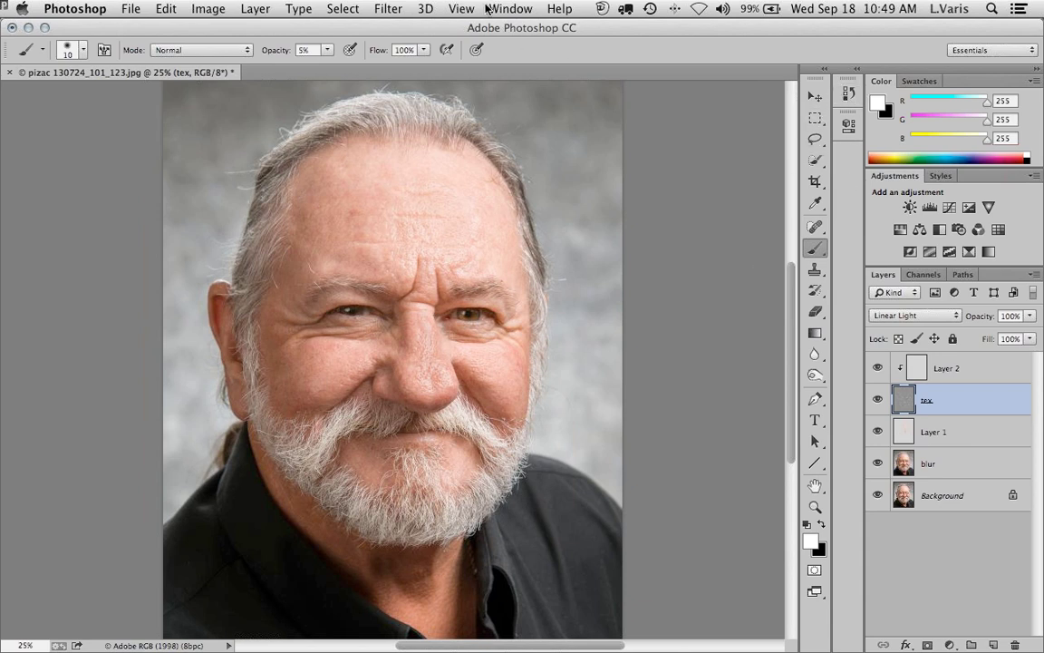
pyautogui.click(520, 9)
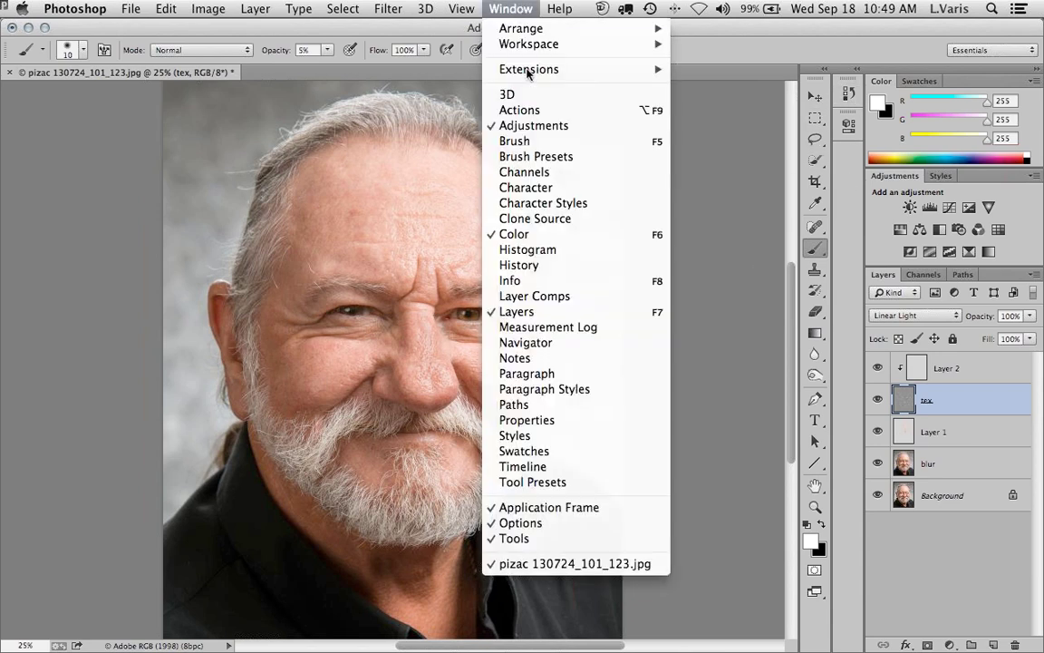
pyautogui.click(544, 156)
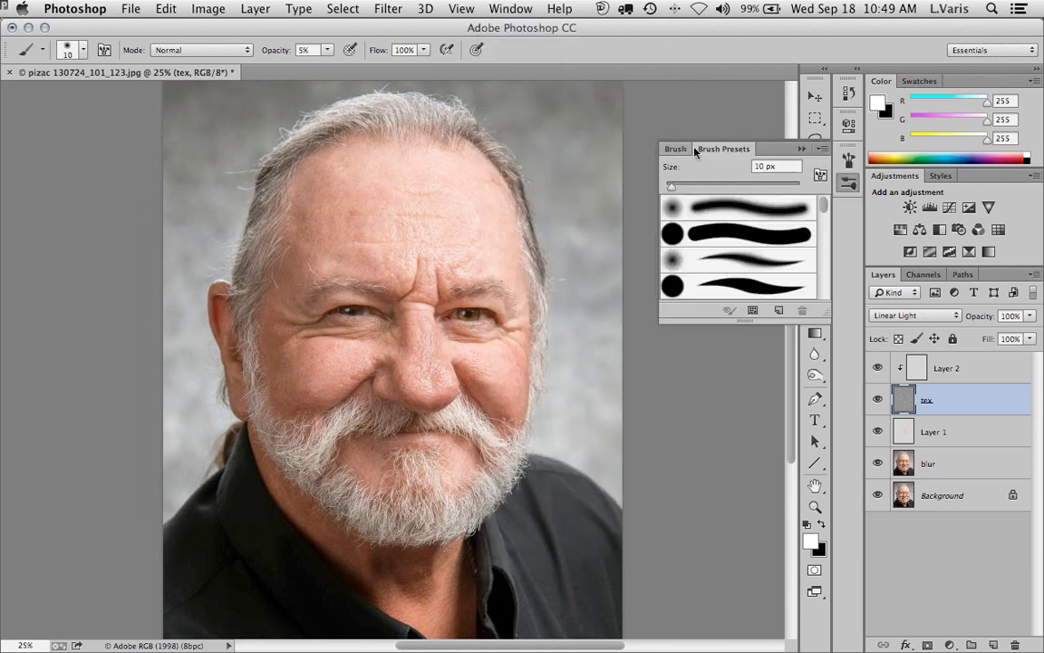
pyautogui.click(802, 149)
# Add the Layer Comps and Paragraph panel groups to the dock as collapsed icons
pyautogui.click(508, 9)
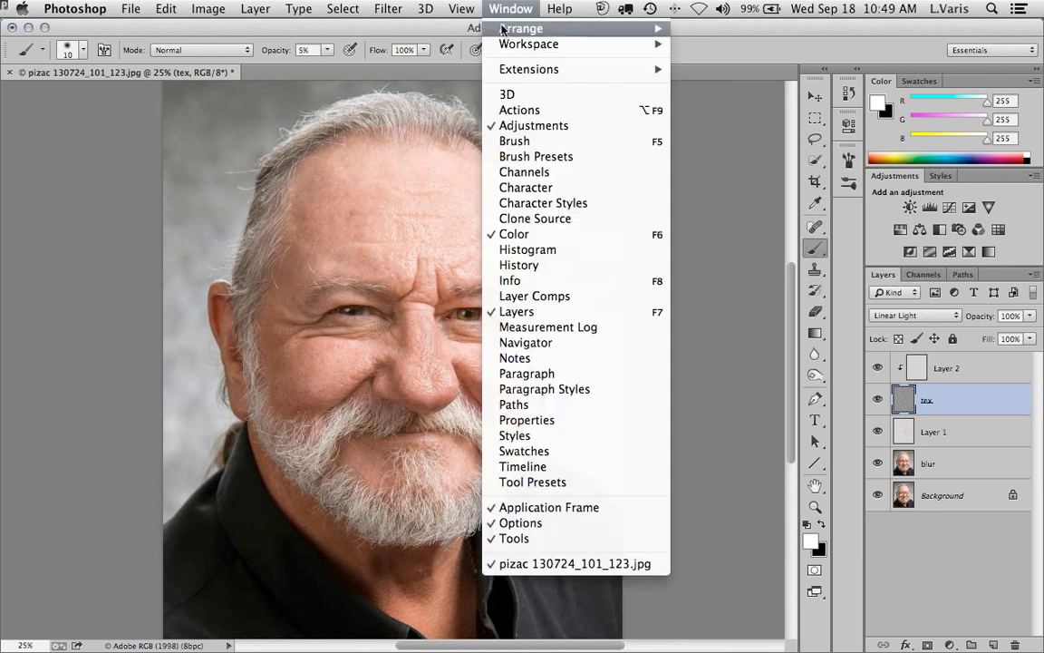
pyautogui.click(510, 297)
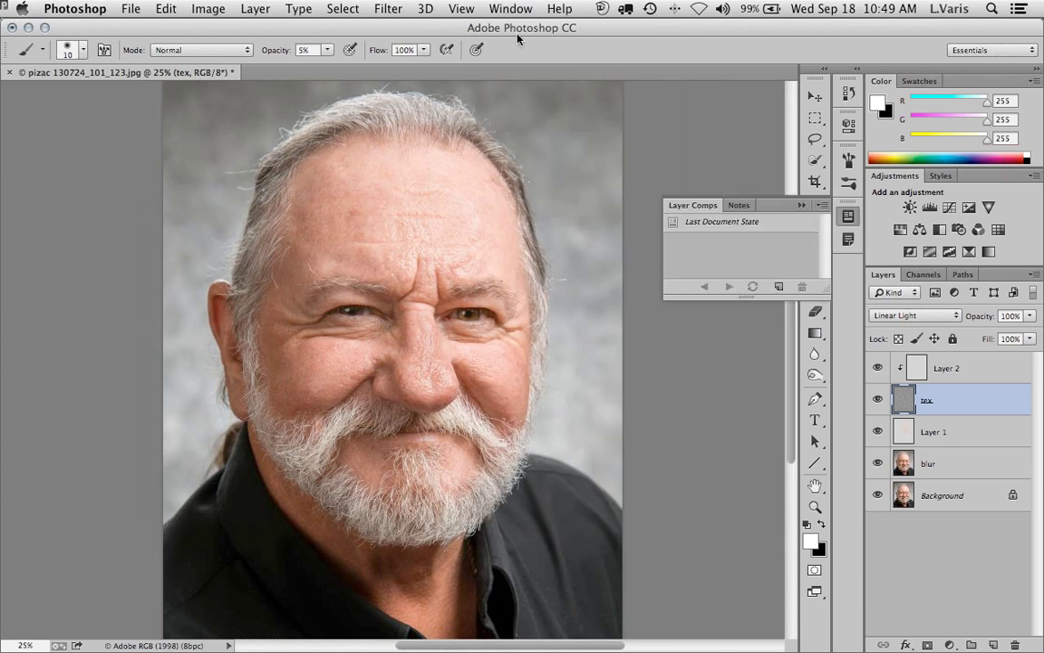
pyautogui.moveTo(723, 187); pyautogui.dragTo(848, 216)
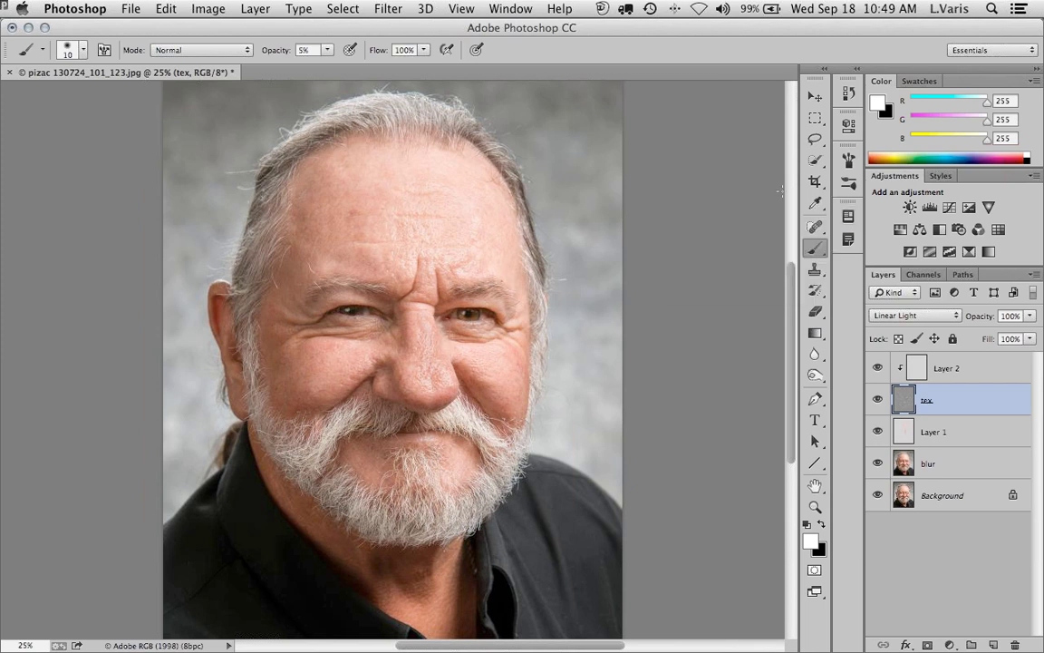
pyautogui.click(510, 9)
pyautogui.click(524, 373)
pyautogui.click(802, 207)
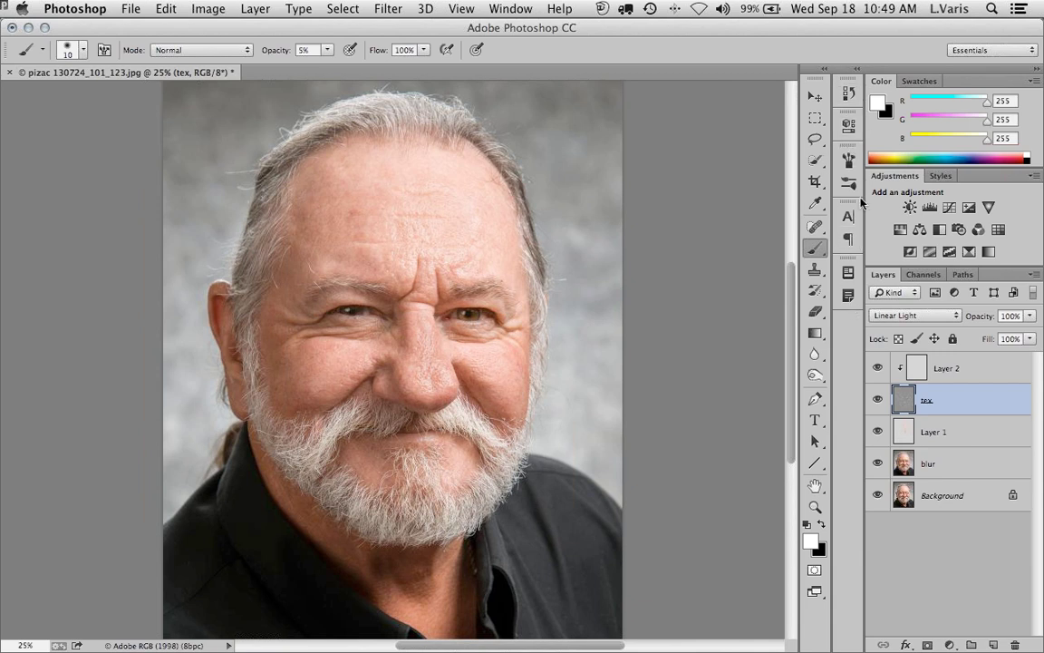
# Expand and collapse the docked Properties and History panels to demonstrate their pop-out behavior
pyautogui.click(847, 124)
pyautogui.click(847, 124)
pyautogui.click(848, 93)
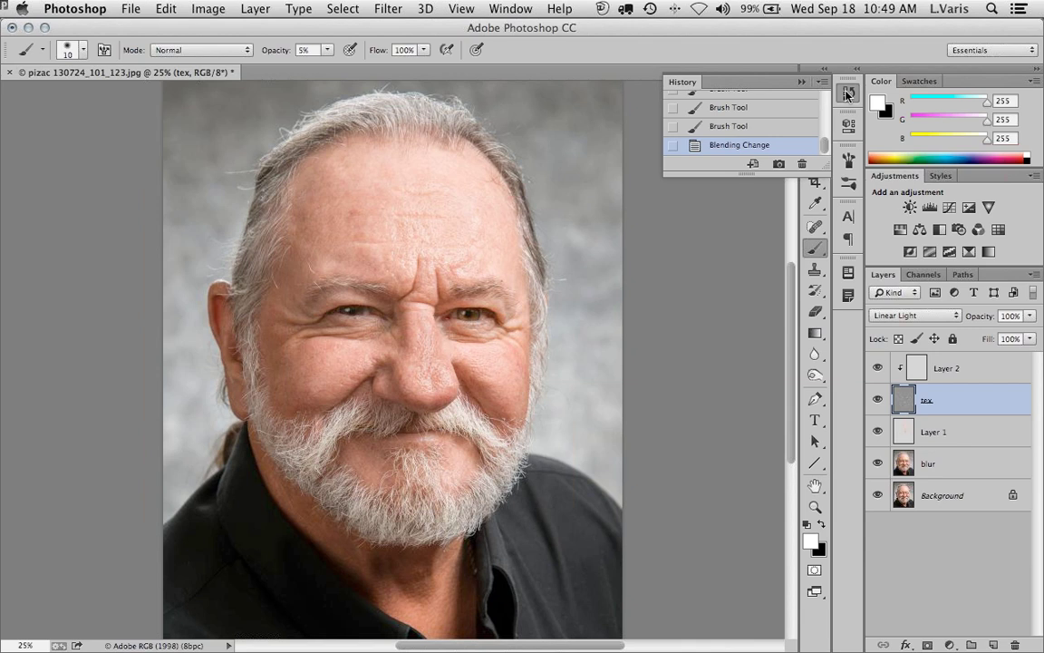
pyautogui.click(848, 93)
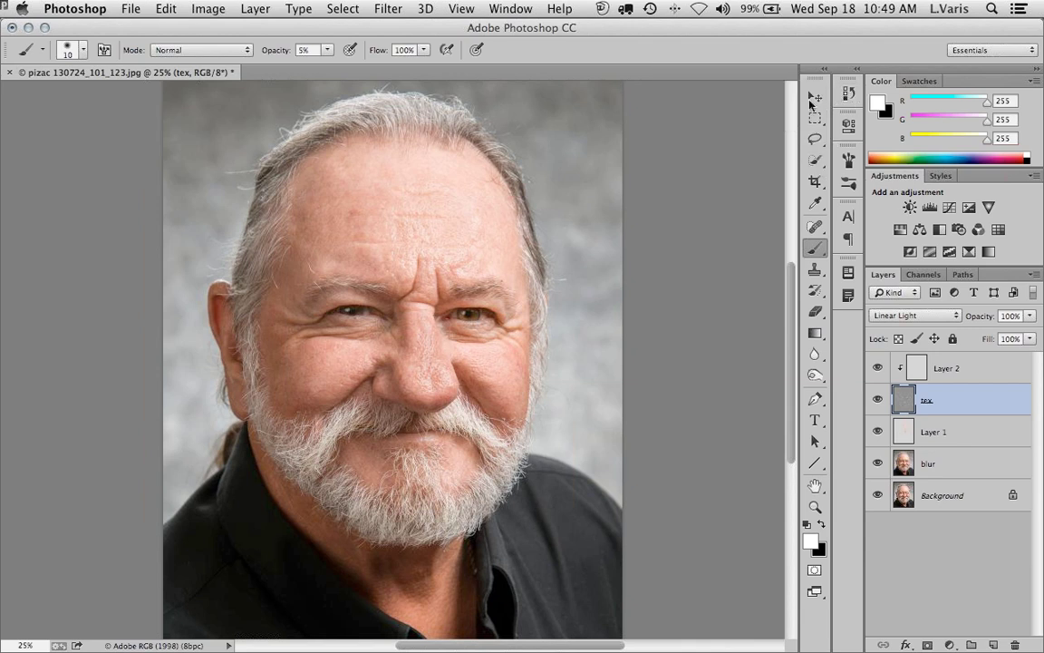
# Switch back to the custom Leez workspace
pyautogui.click(519, 10)
pyautogui.moveTo(520, 47)
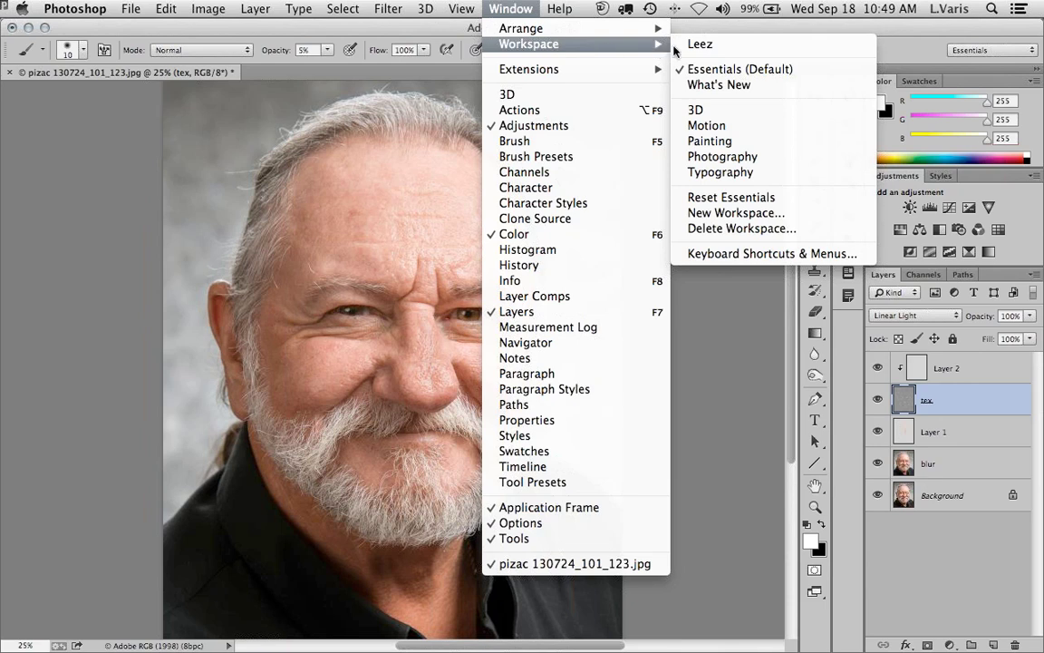
pyautogui.click(725, 48)
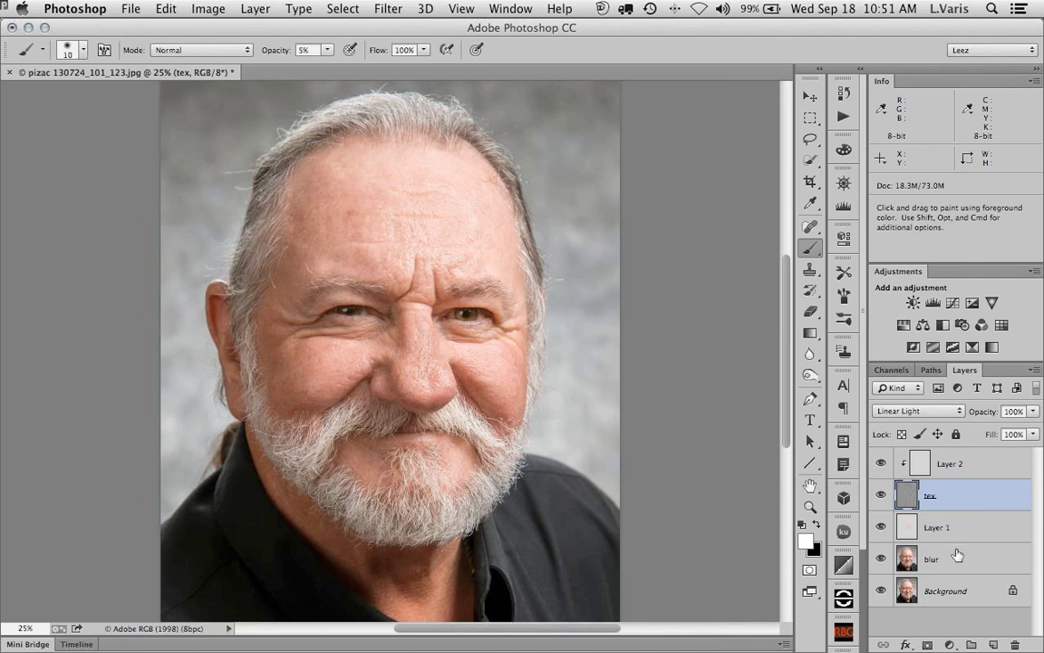
# Group Layer 2, tex, Layer 1 and blur as Group 1 in Pass Through mode, and compare before and after by toggling the group's visibility
pyautogui.click(909, 502)
pyautogui.keyDown('shift'); pyautogui.click(977, 467); pyautogui.keyUp('shift')
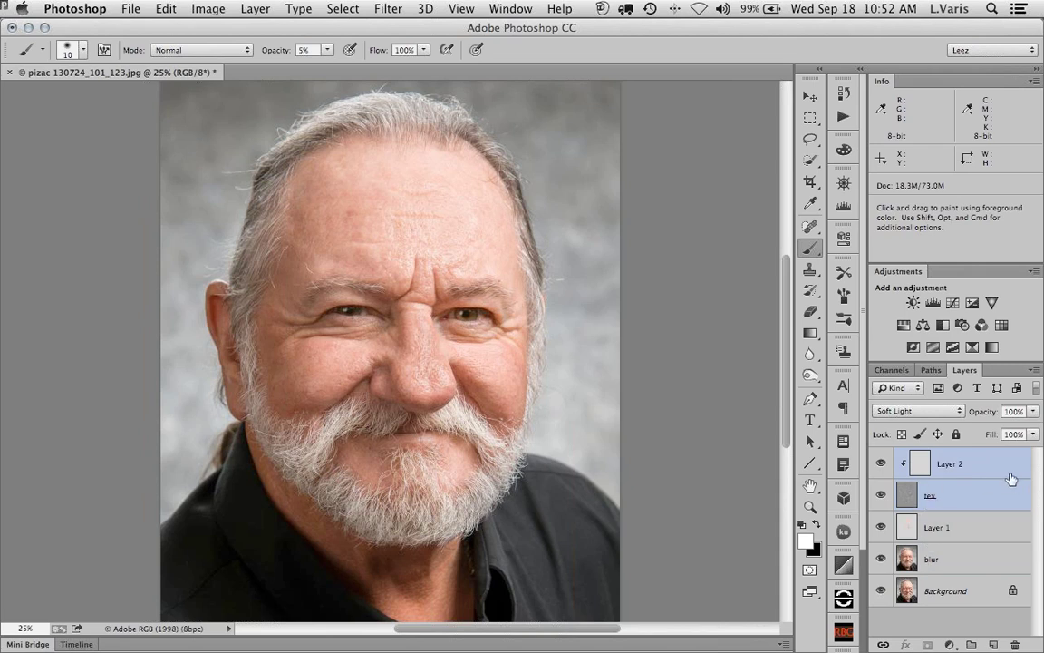
pyautogui.click(955, 562)
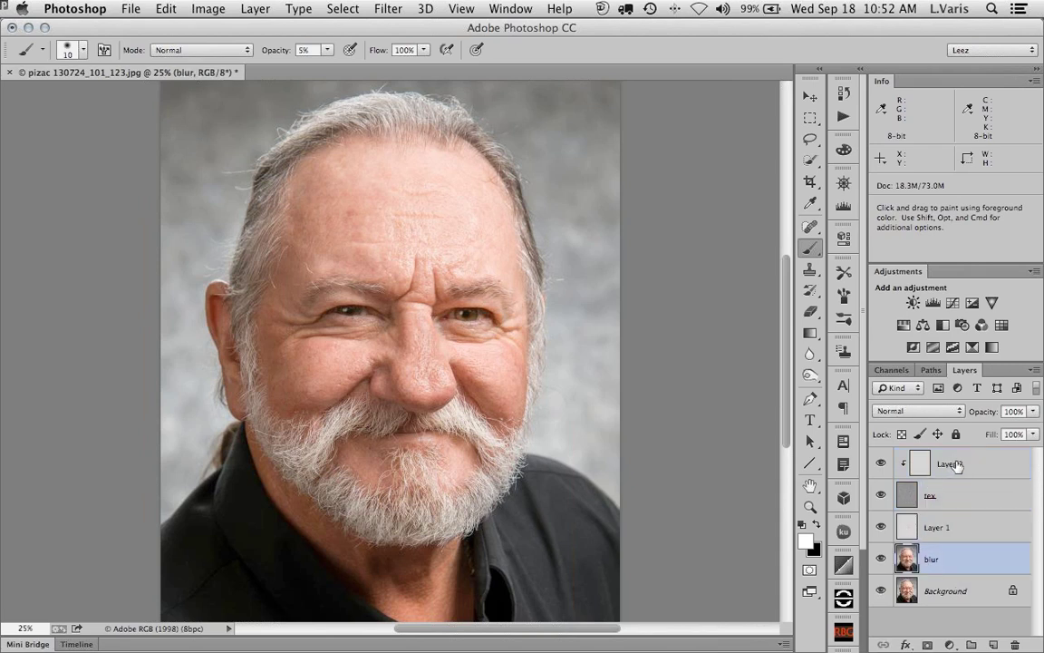
pyautogui.keyDown('shift'); pyautogui.click(907, 464); pyautogui.keyUp('shift')
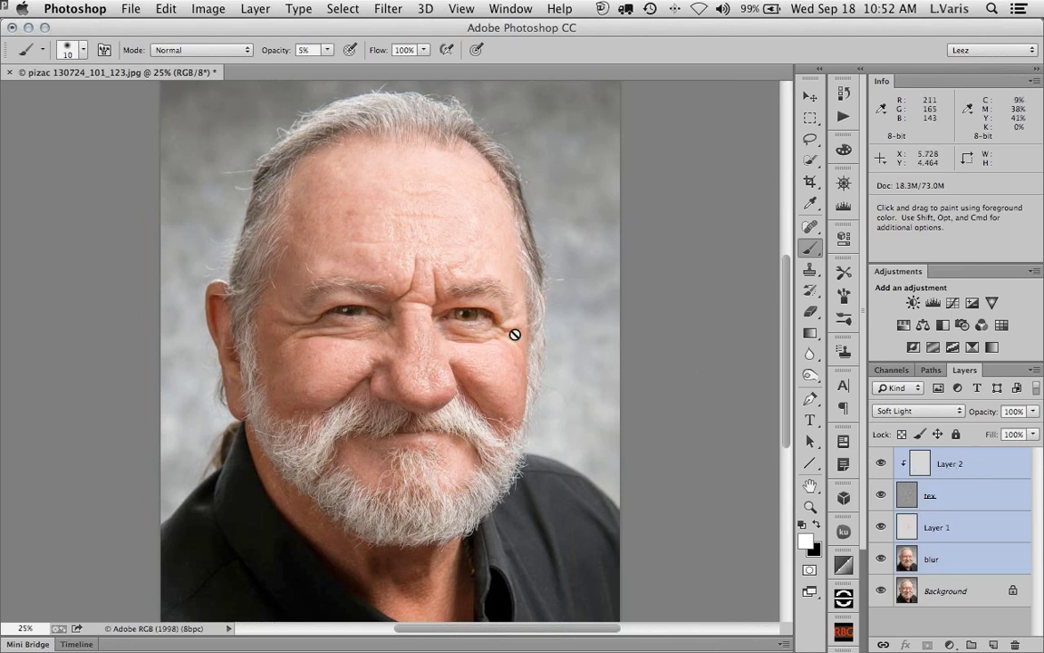
pyautogui.click(1033, 372)
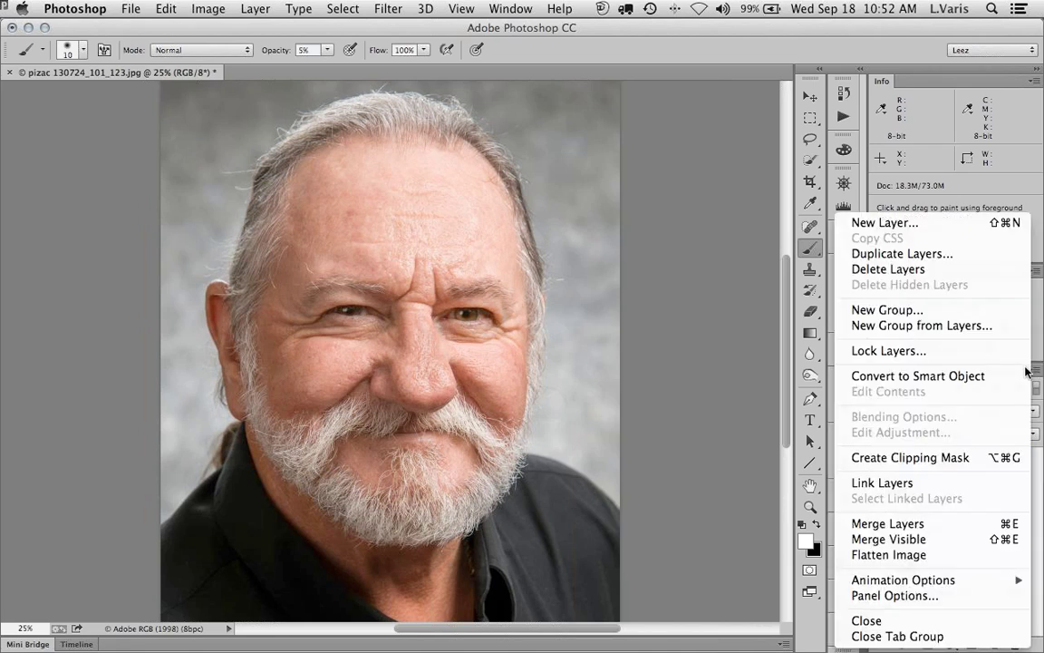
pyautogui.click(954, 333)
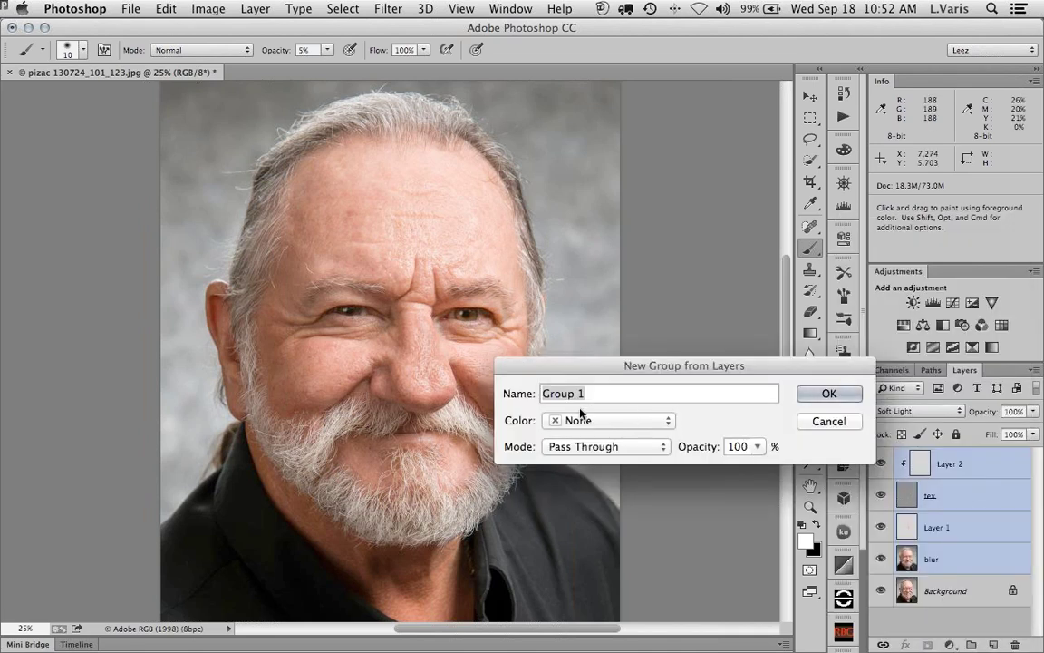
pyautogui.click(828, 329)
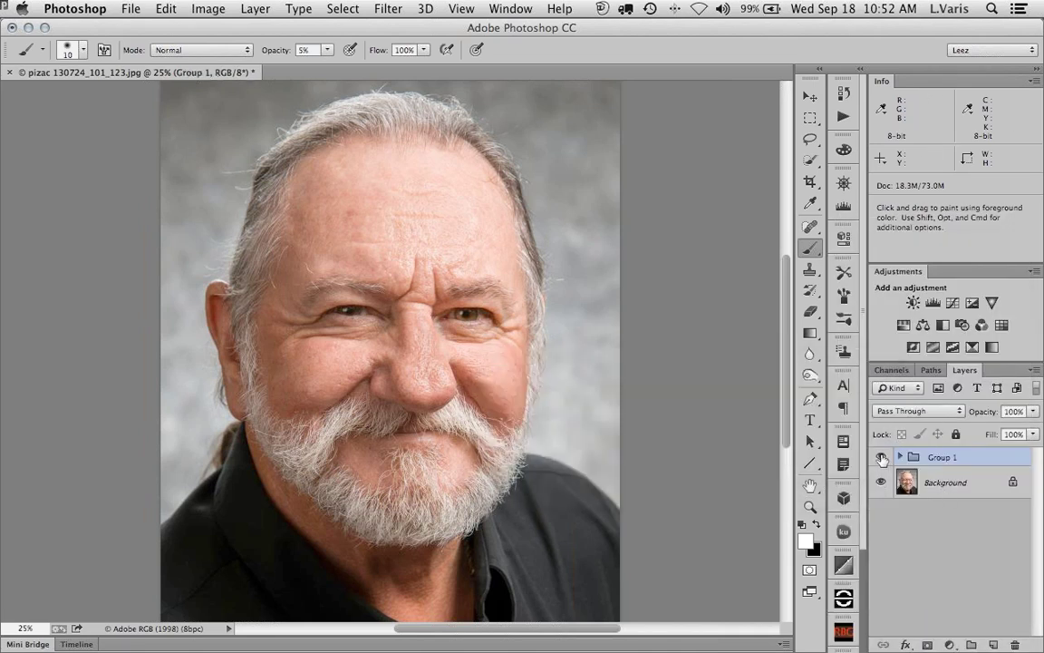
pyautogui.click(881, 458)
pyautogui.click(881, 457)
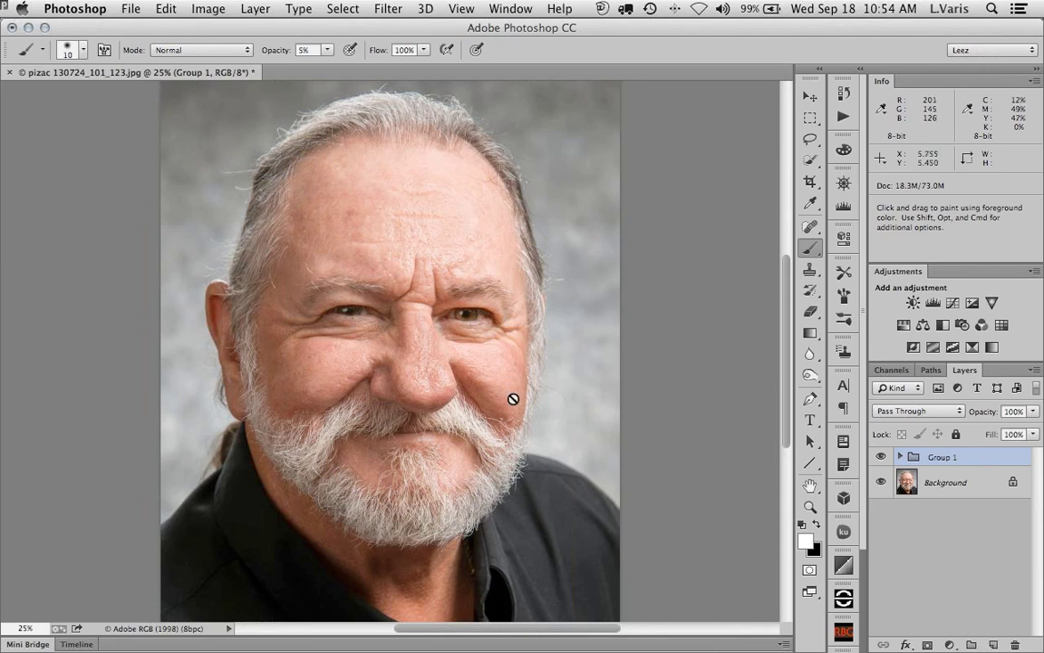
# Revert the document to its original opening snapshot in the history
pyautogui.click(844, 94)
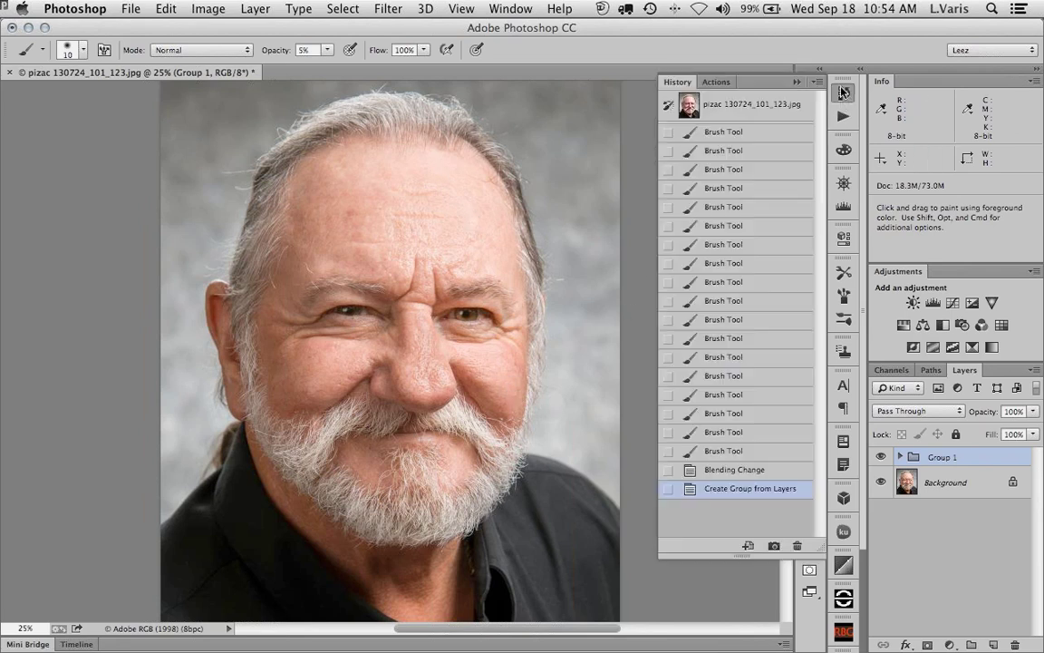
pyautogui.click(689, 105)
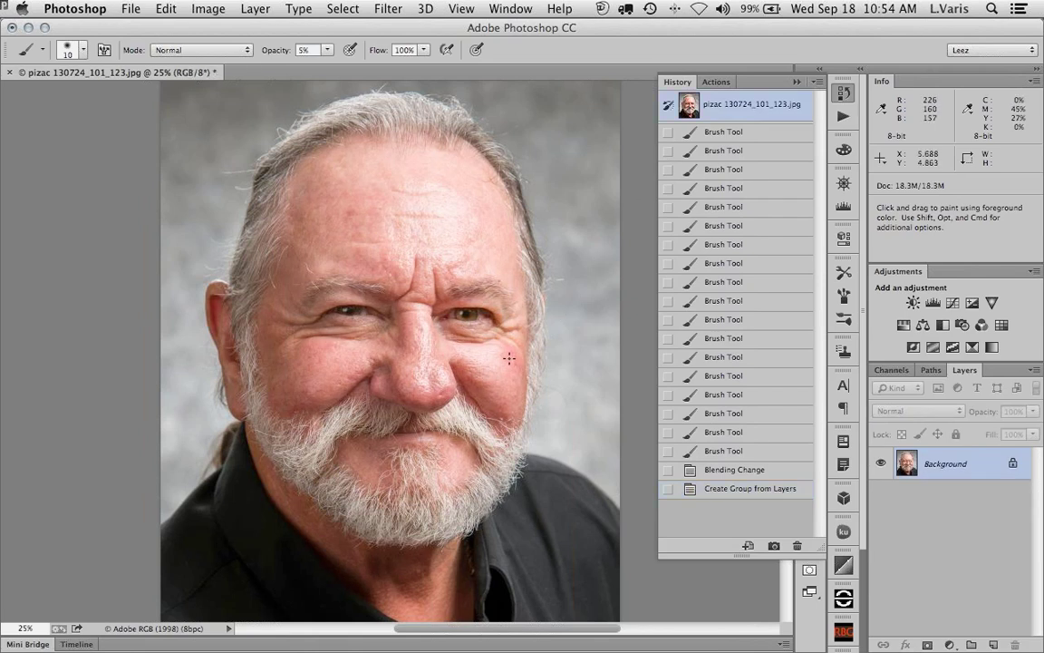
pyautogui.click(795, 82)
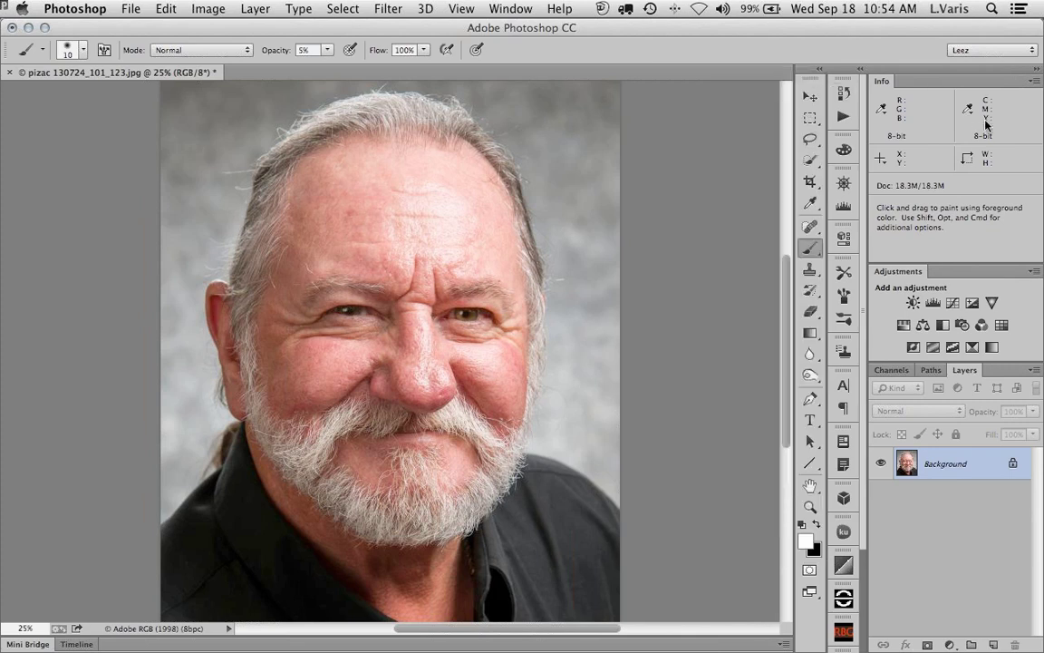
# Add a Hue/Saturation adjustment layer above Background and set the hue of the Reds to +12
pyautogui.click(906, 328)
pyautogui.click(613, 296)
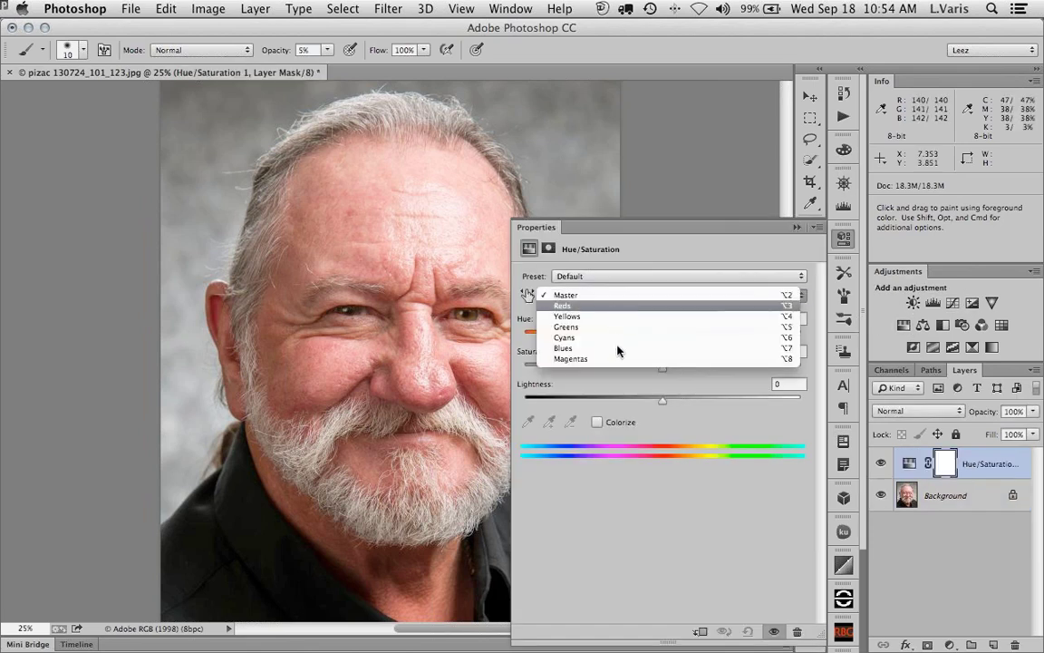
pyautogui.click(610, 310)
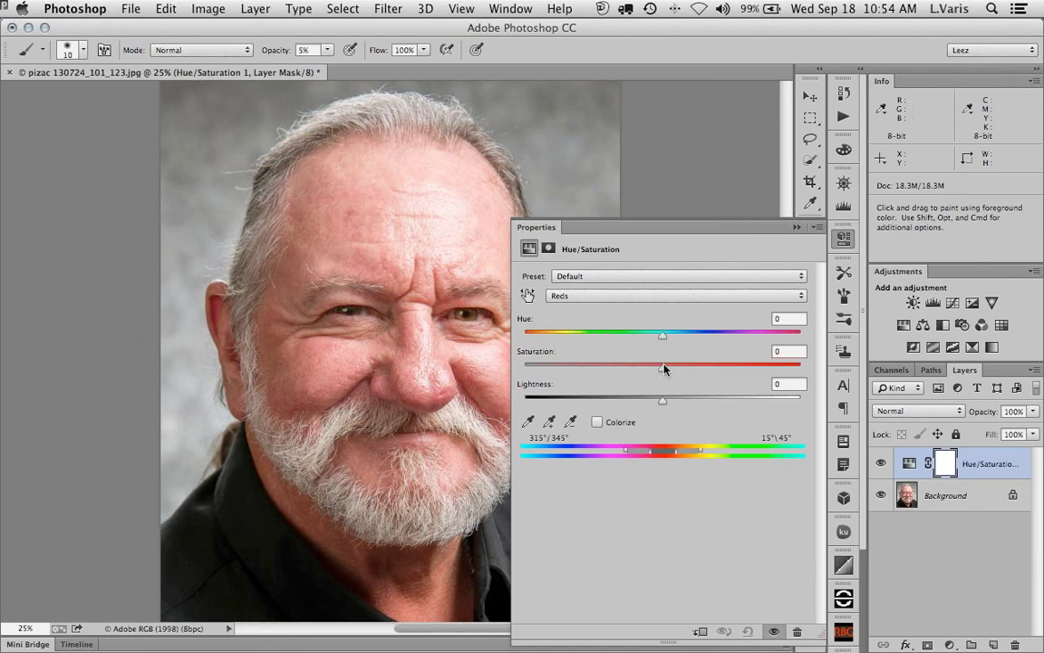
pyautogui.moveTo(662, 343); pyautogui.dragTo(681, 340)
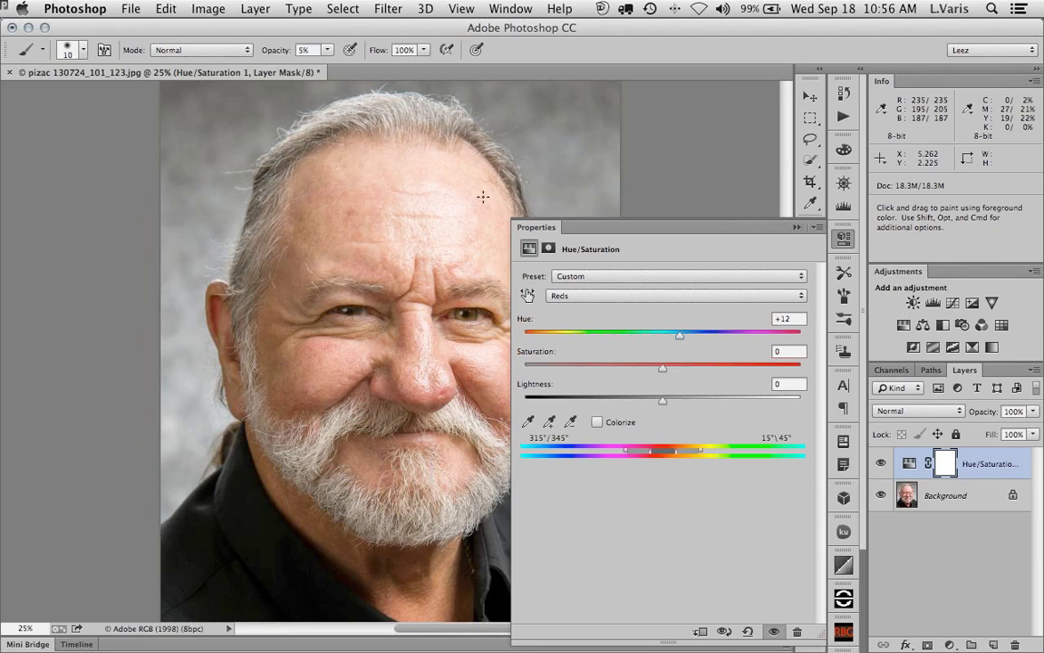
# Compare the skin color with and without the Hue/Saturation adjustment across the whole portrait by toggling its visibility
pyautogui.click(881, 463)
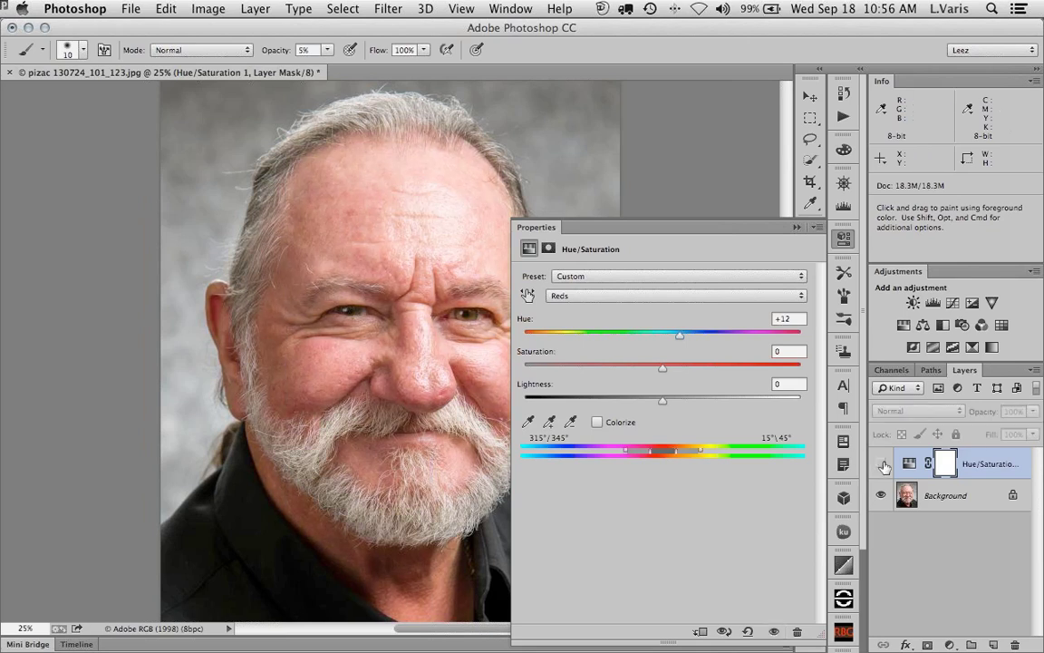
pyautogui.click(795, 229)
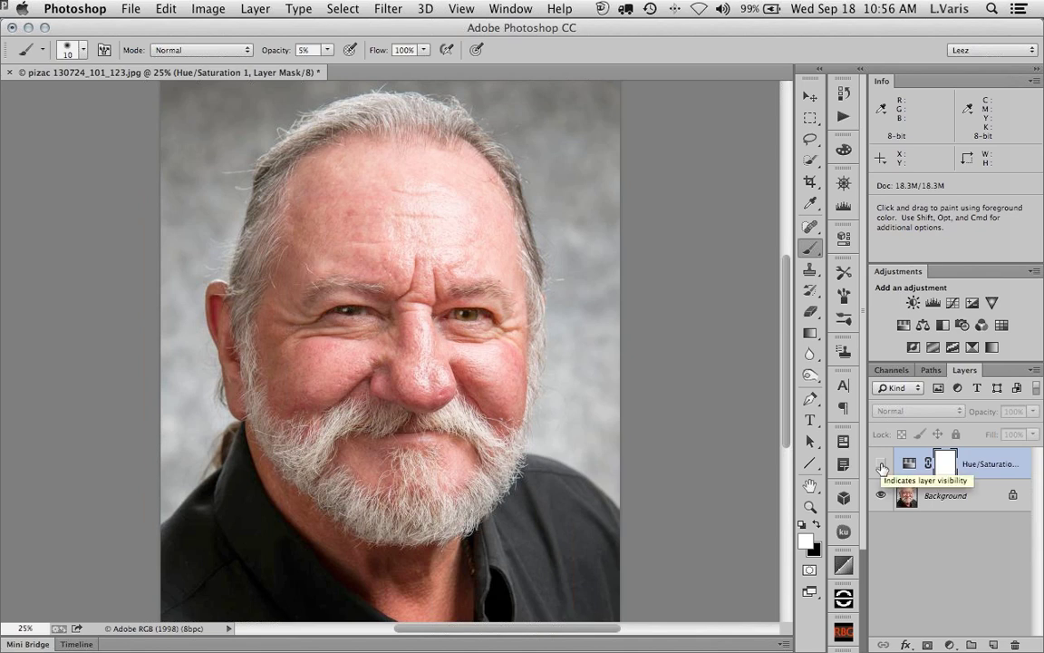
pyautogui.click(882, 466)
pyautogui.click(882, 465)
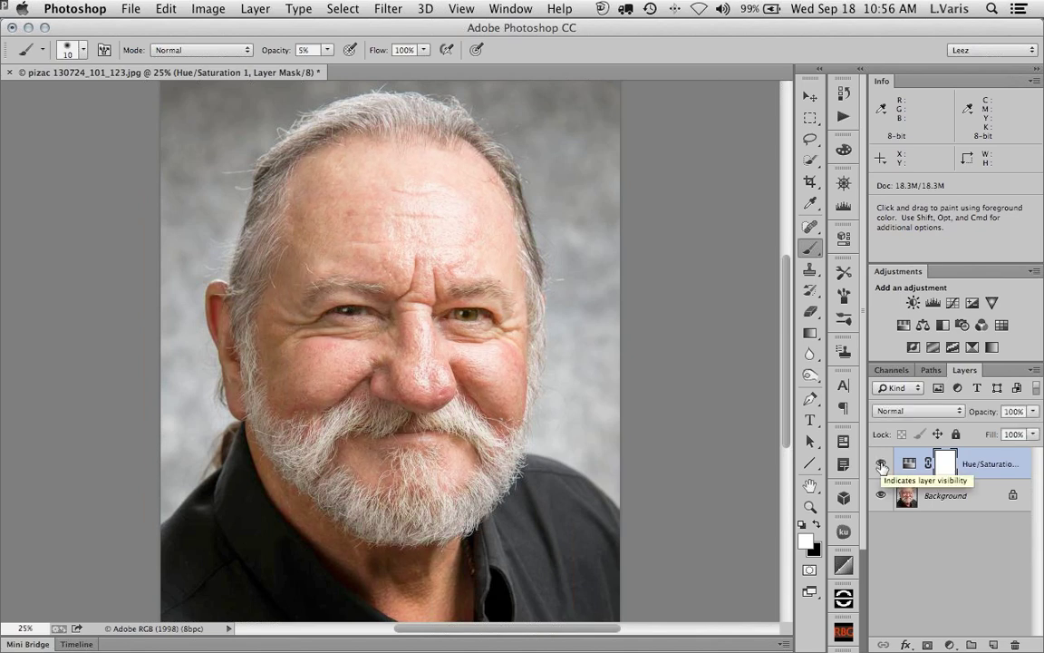